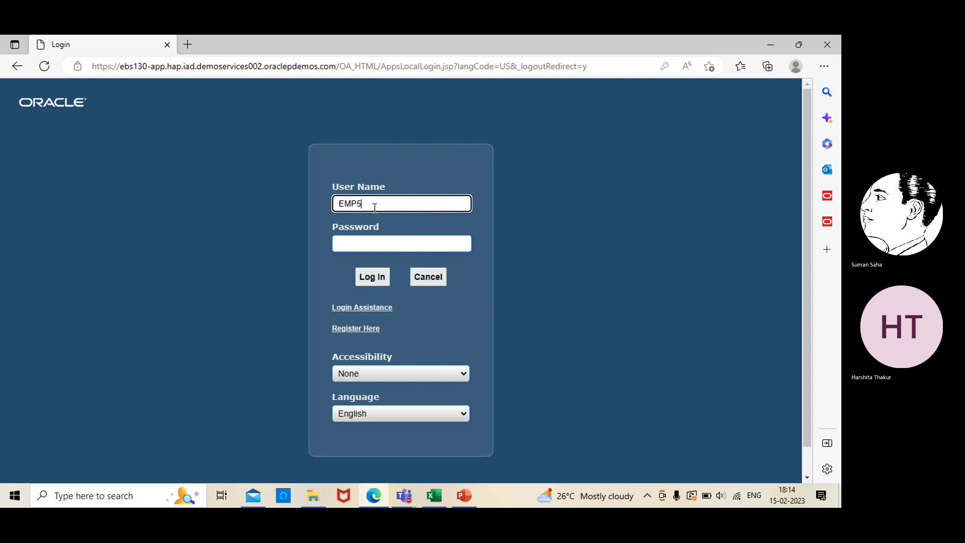
- Enter the account password and log in to Oracle E-Business Suite
left_click(386, 245)
type("*")
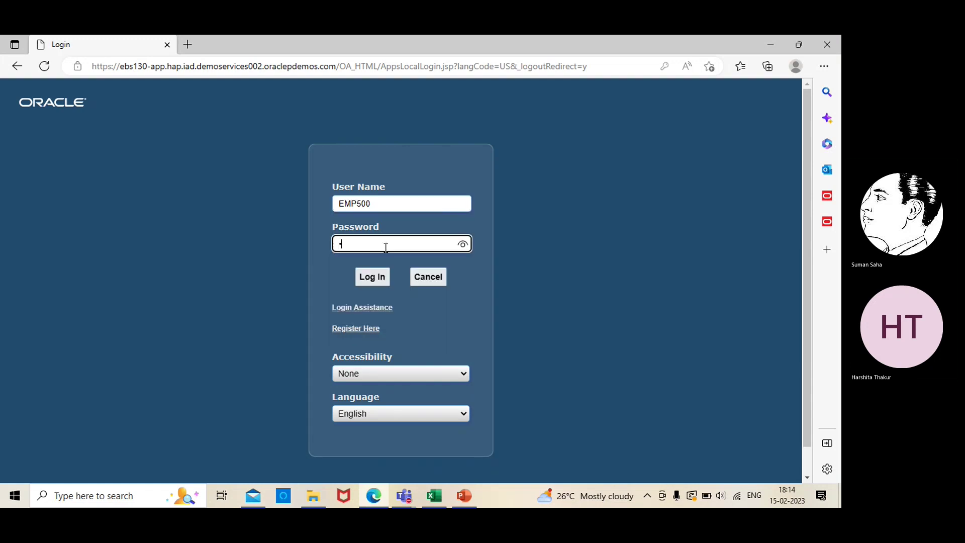
type("********")
left_click(370, 276)
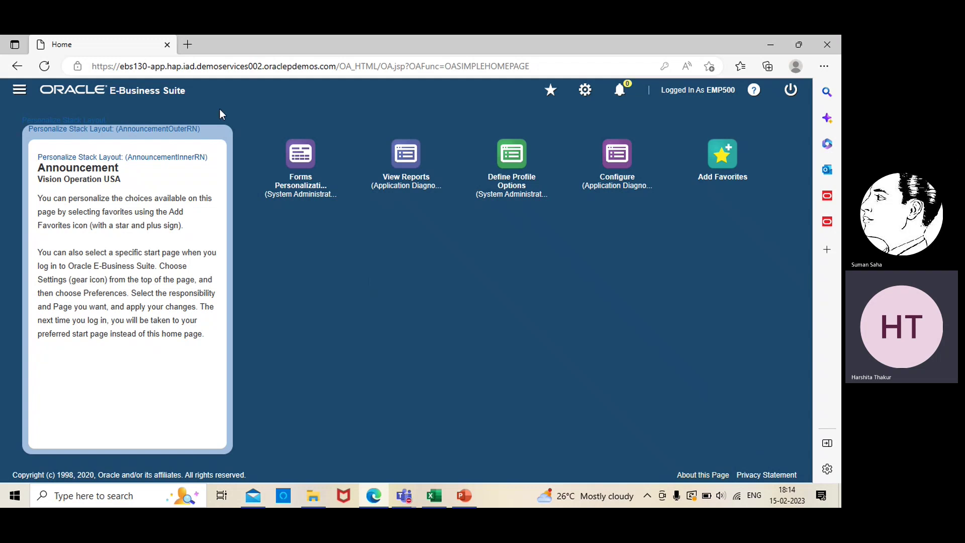
- Navigate General Ledger Super User > Setup > Financials > Accounting Setup Manager > Accounting Setups
left_click(19, 89)
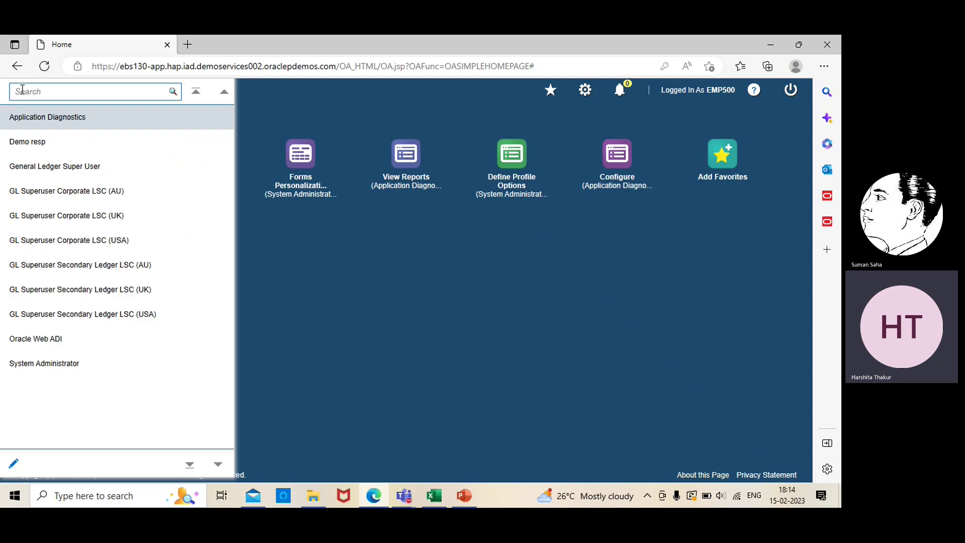
left_click(29, 139)
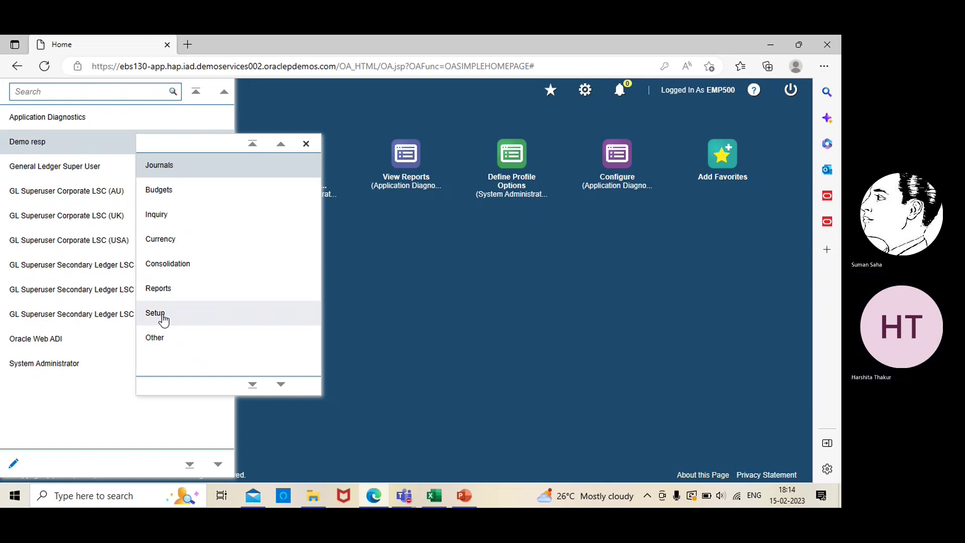
left_click(164, 320)
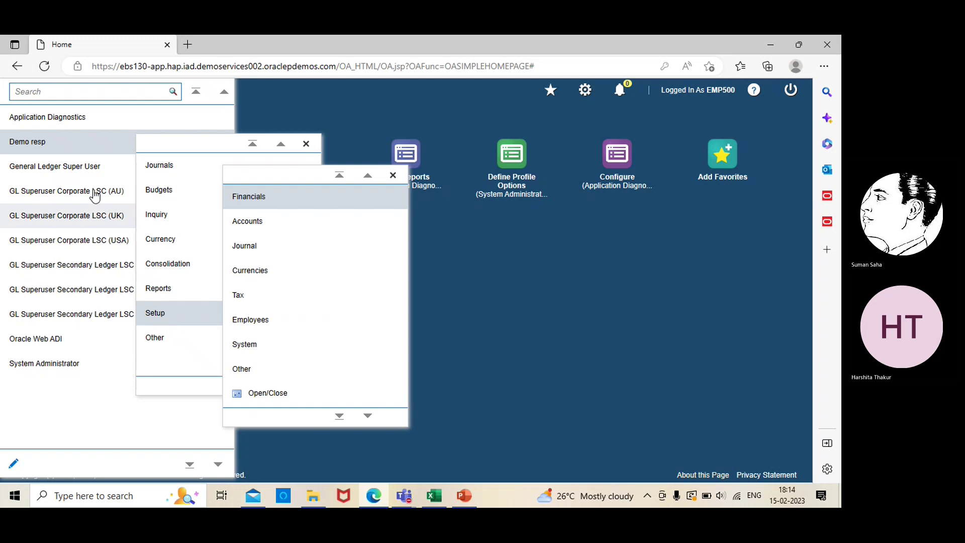
left_click(73, 167)
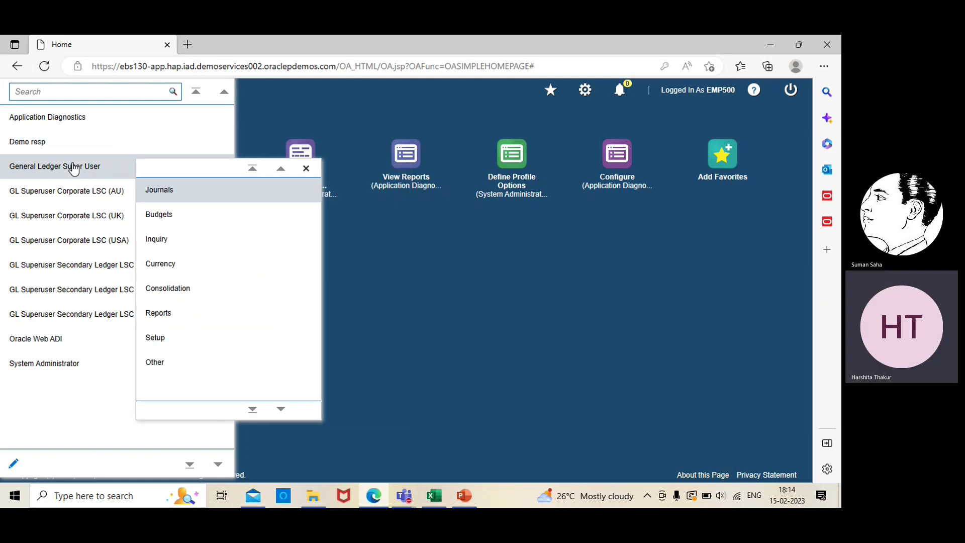
left_click(170, 340)
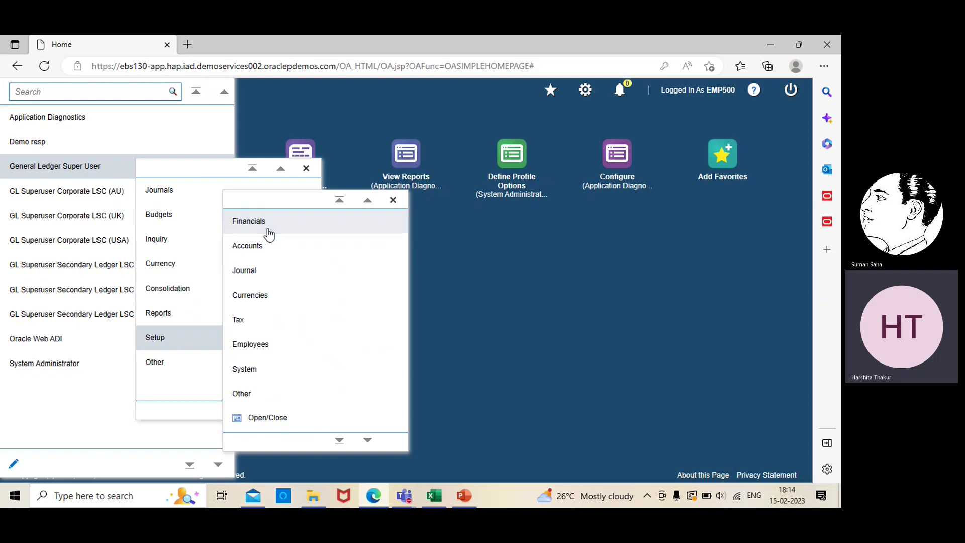
left_click(269, 234)
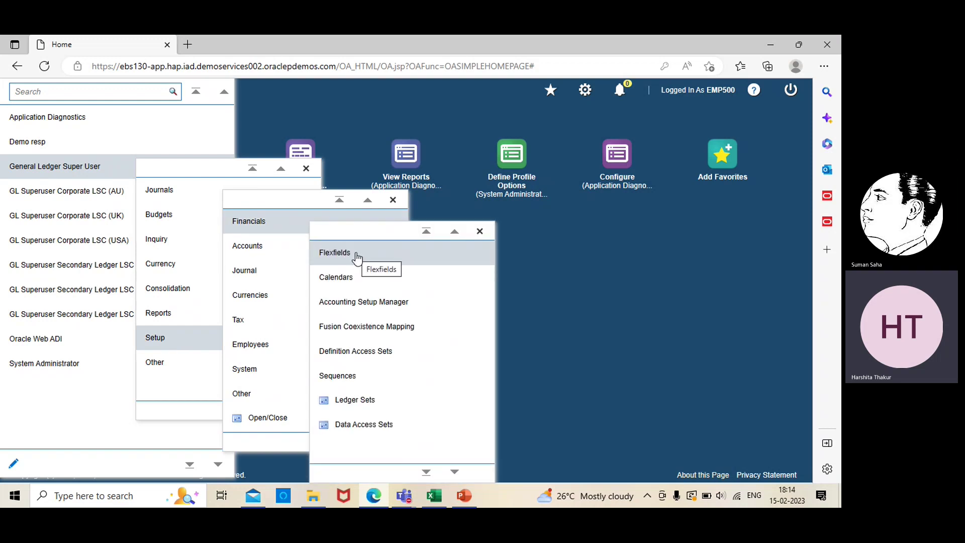
left_click(357, 302)
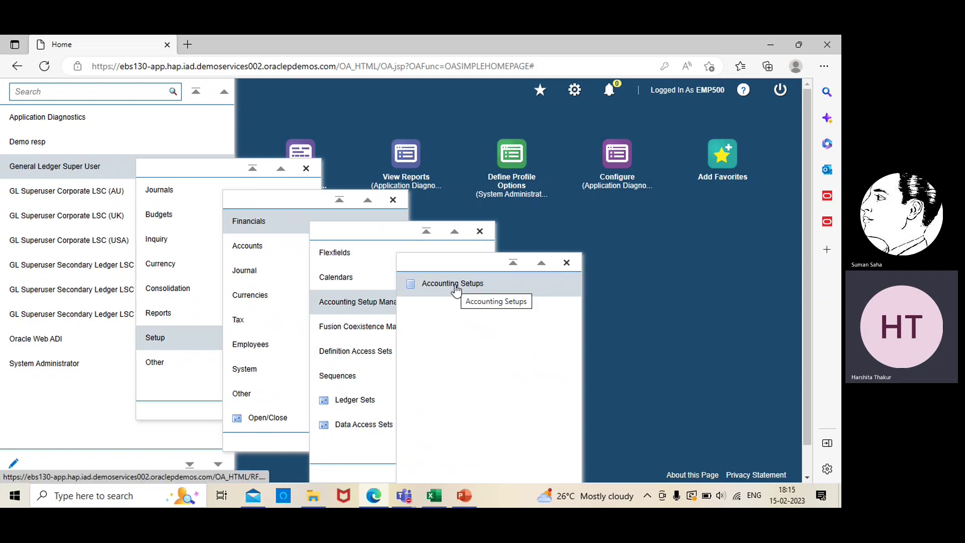
left_click(453, 283)
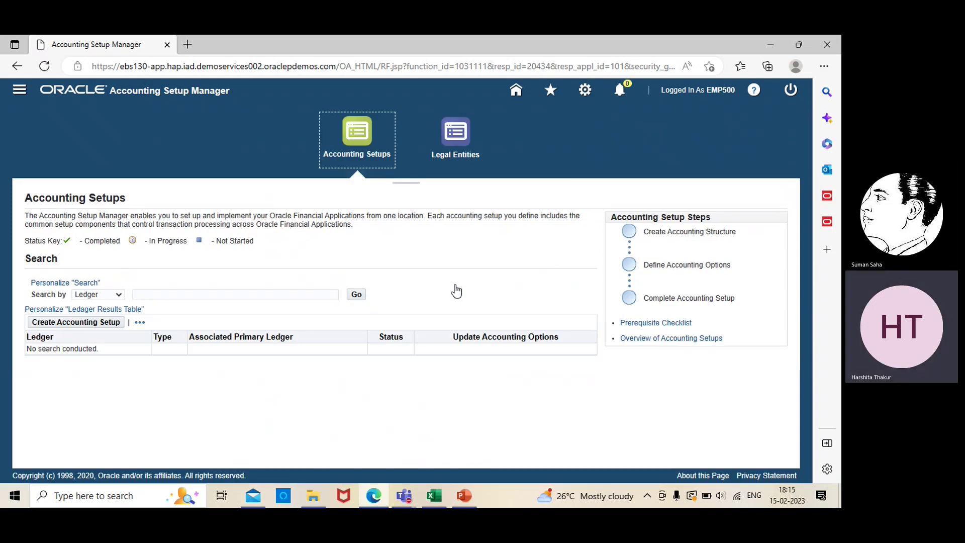
- Search ledgers for 'ebs' and open the EBS PL accounting options to review its setup steps
left_click(245, 294)
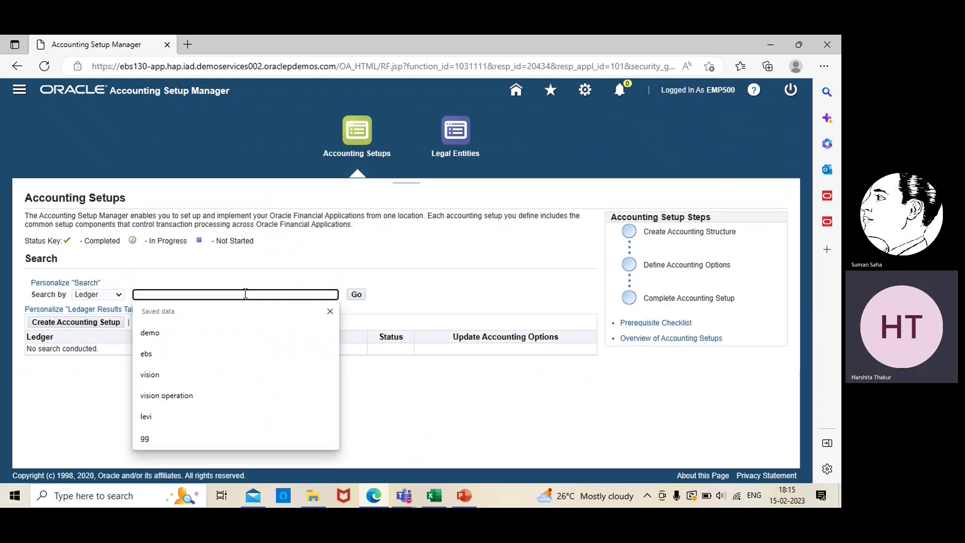
type("ebs")
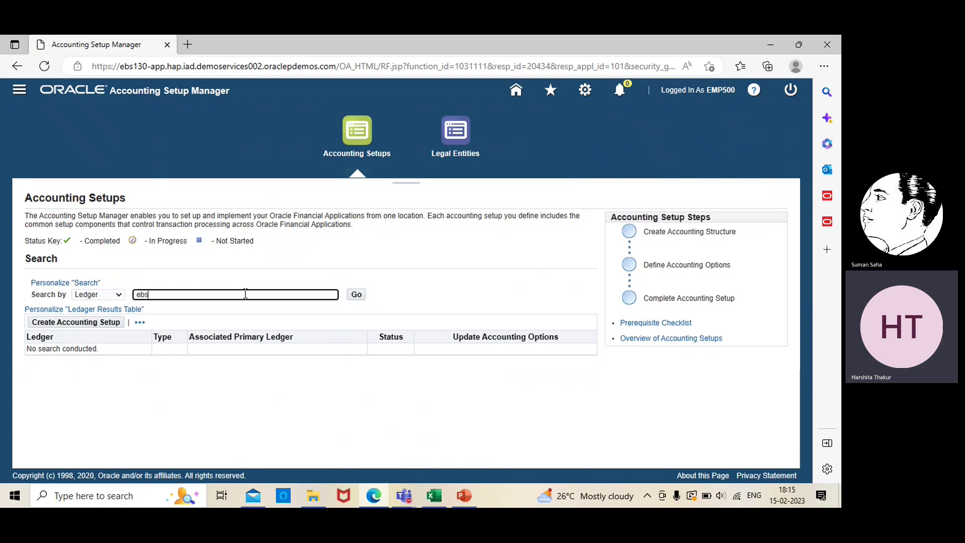
left_click(356, 295)
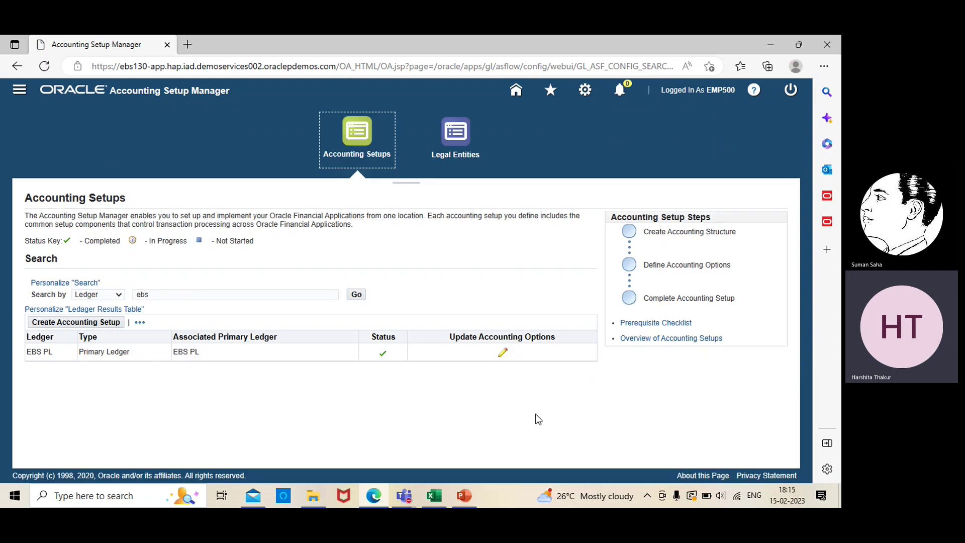
left_click(502, 353)
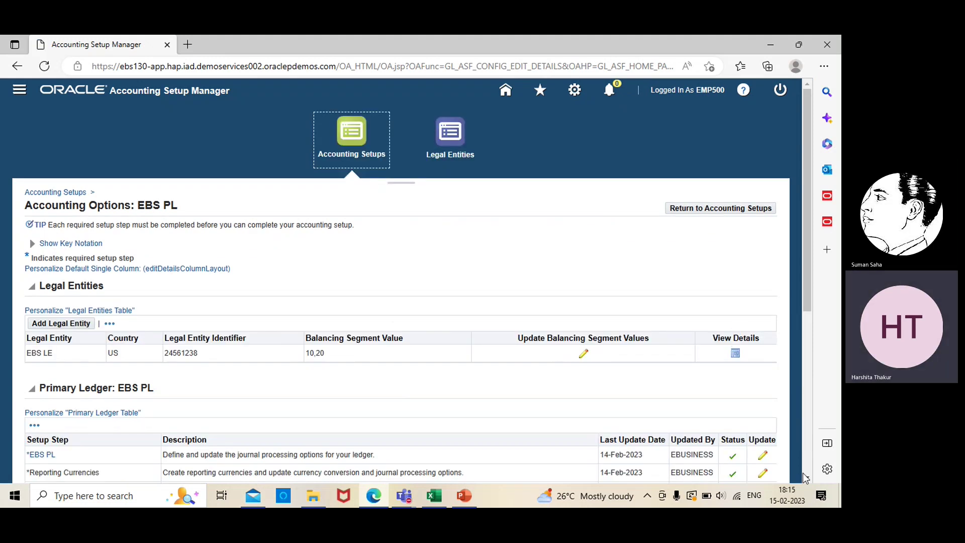
scroll(803, 478, "down", 5)
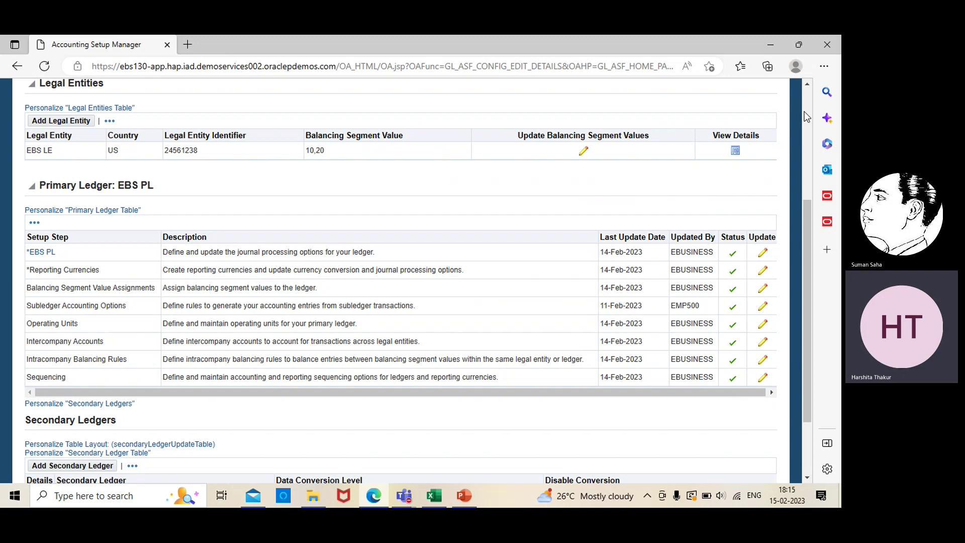
scroll(806, 109, "up", 4)
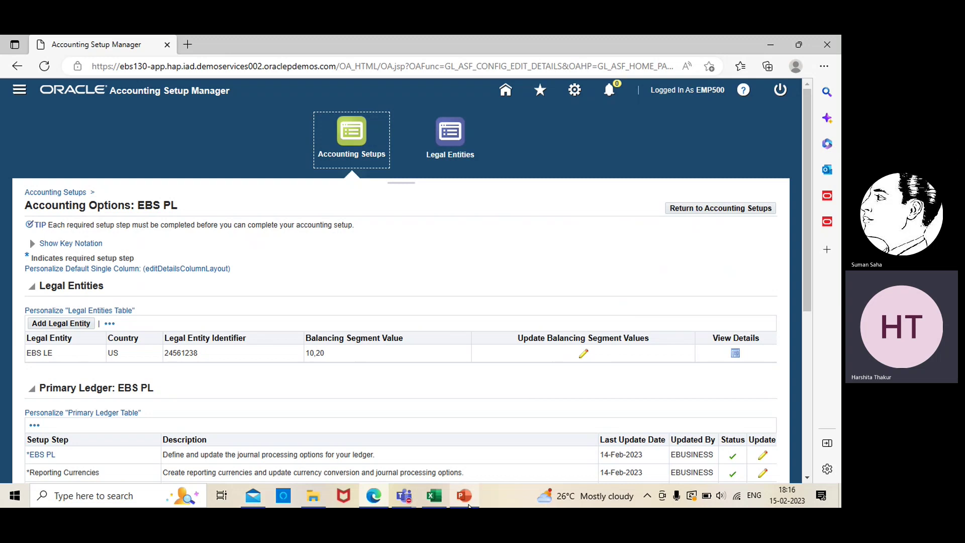
- View PowerPoint slide 46 on responsibilities, profile options and open period, then return to Edge
left_click(464, 497)
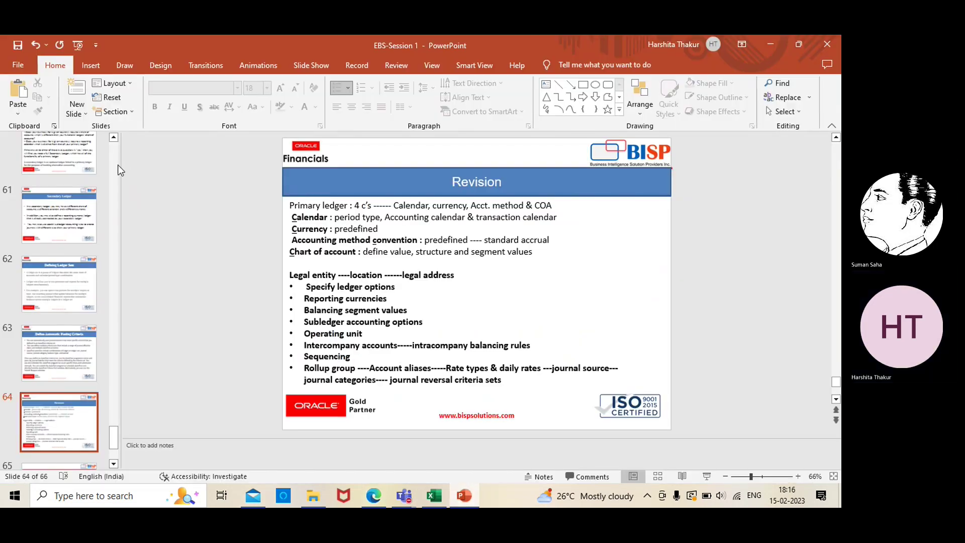
scroll(116, 167, "up", 5)
scroll(116, 168, "up", 7)
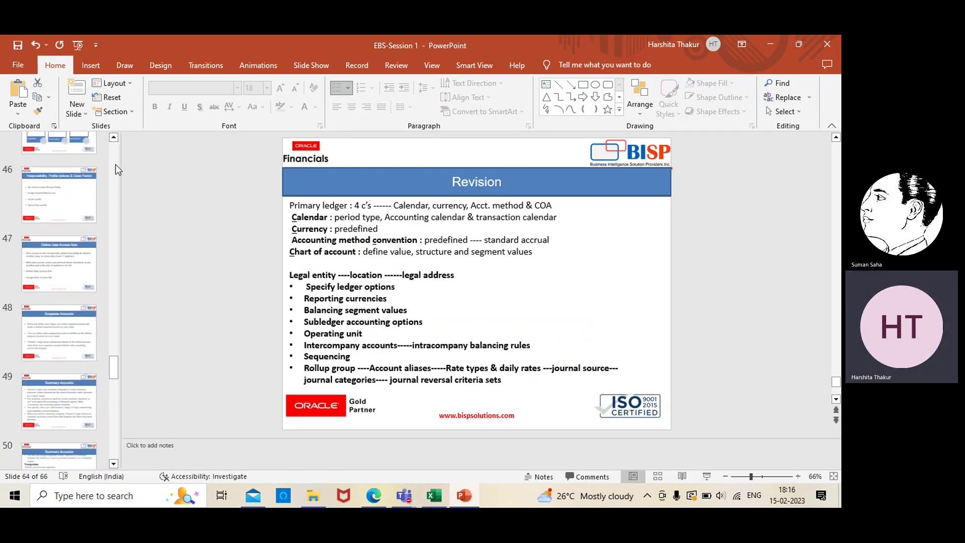
scroll(118, 170, "up", 3)
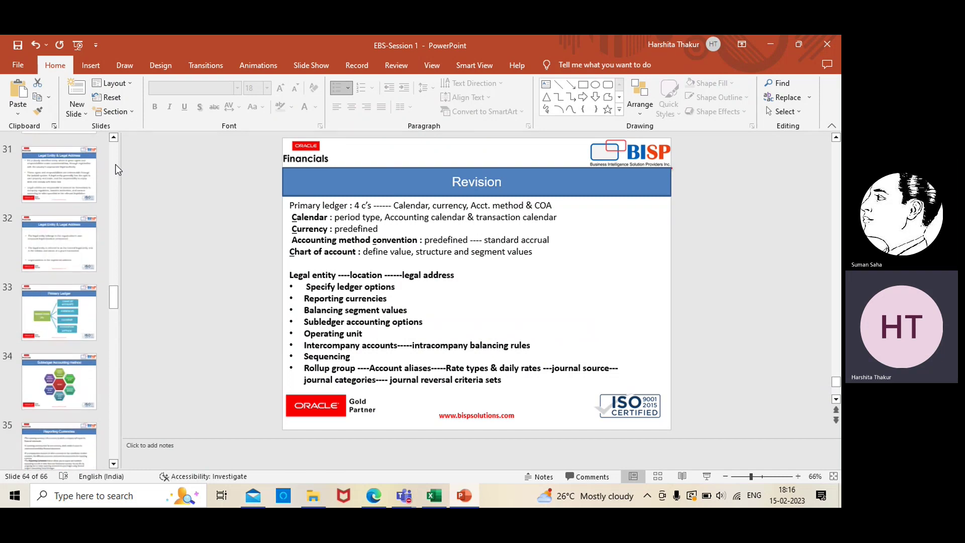
scroll(117, 397, "down", 4)
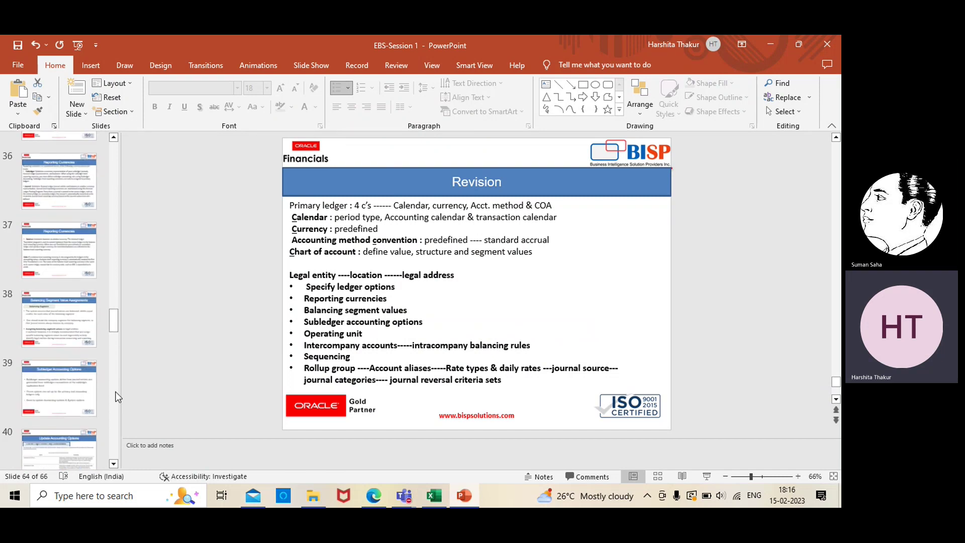
scroll(117, 396, "down", 4)
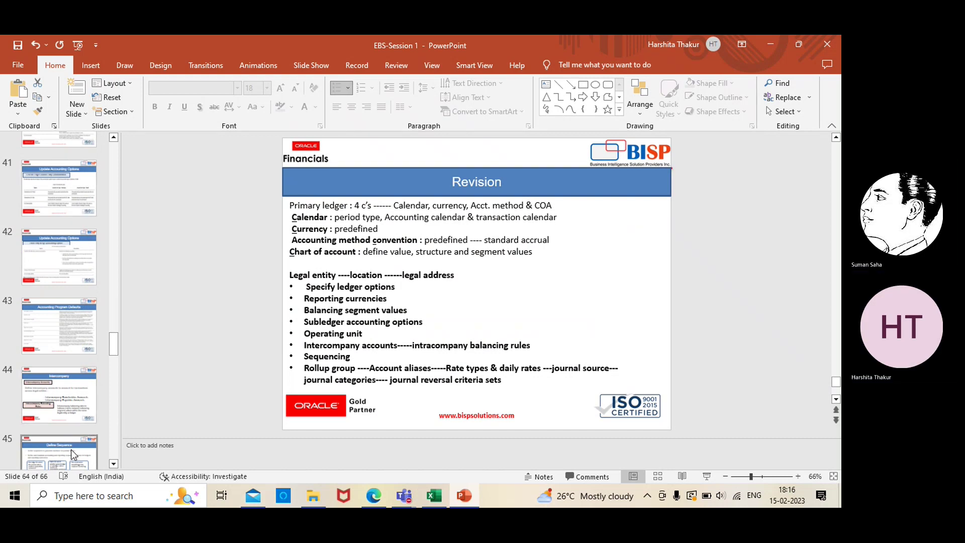
left_click(114, 463)
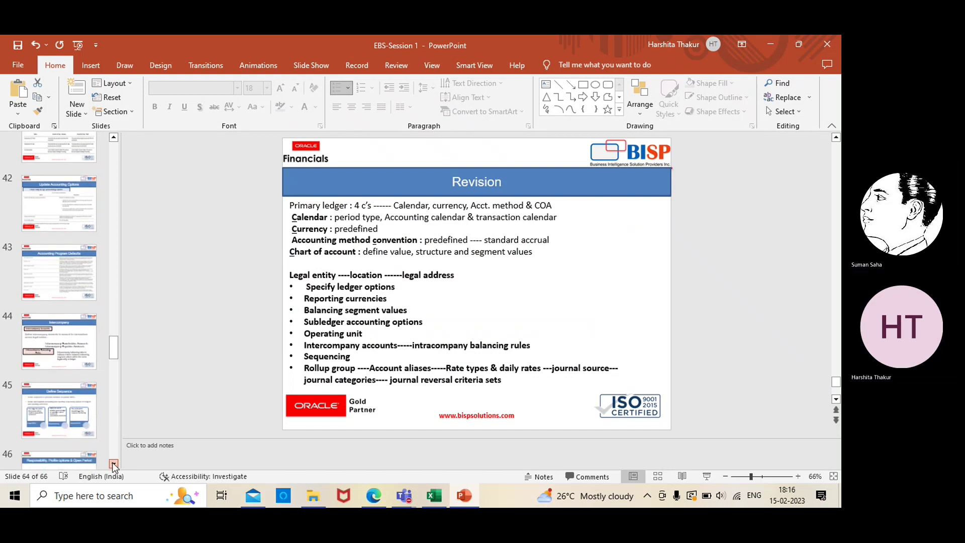
left_click(90, 450)
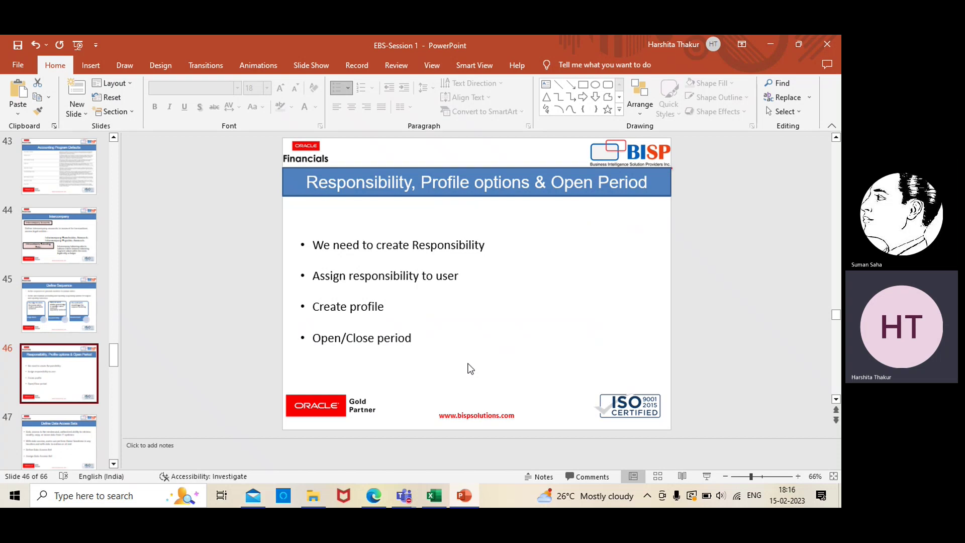
left_click(374, 496)
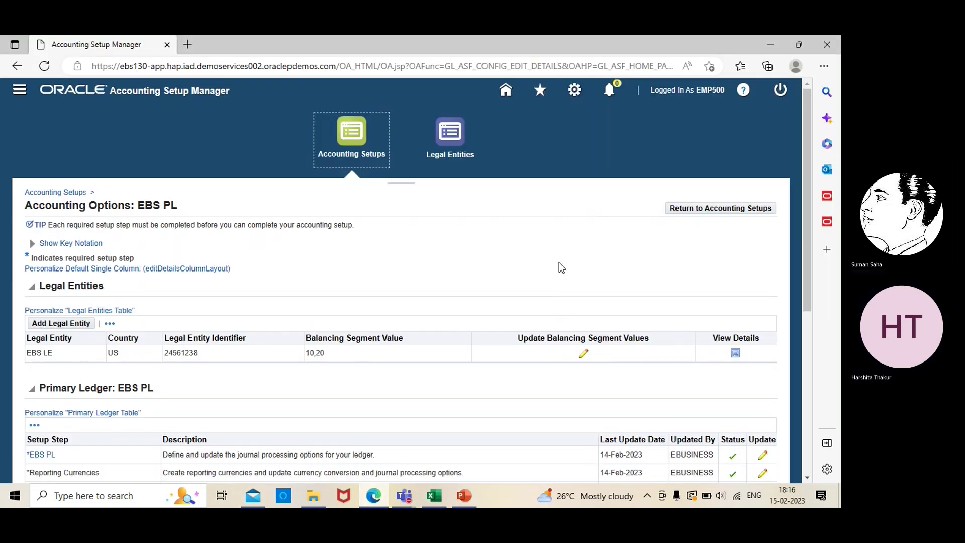
- Launch Setup > Financials > Flexfields > Key > Segments under General Ledger Super User via frmservlet.jnlp
left_click(18, 93)
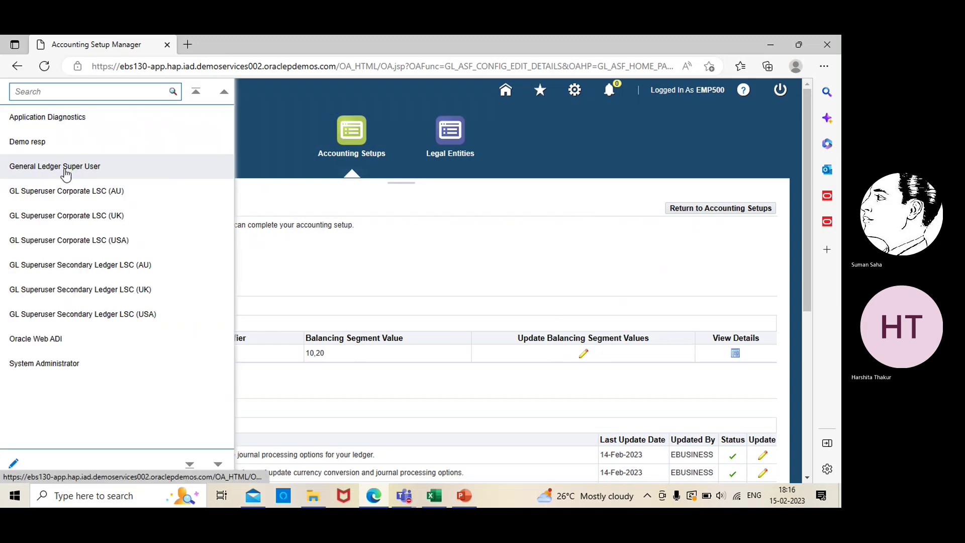
left_click(64, 167)
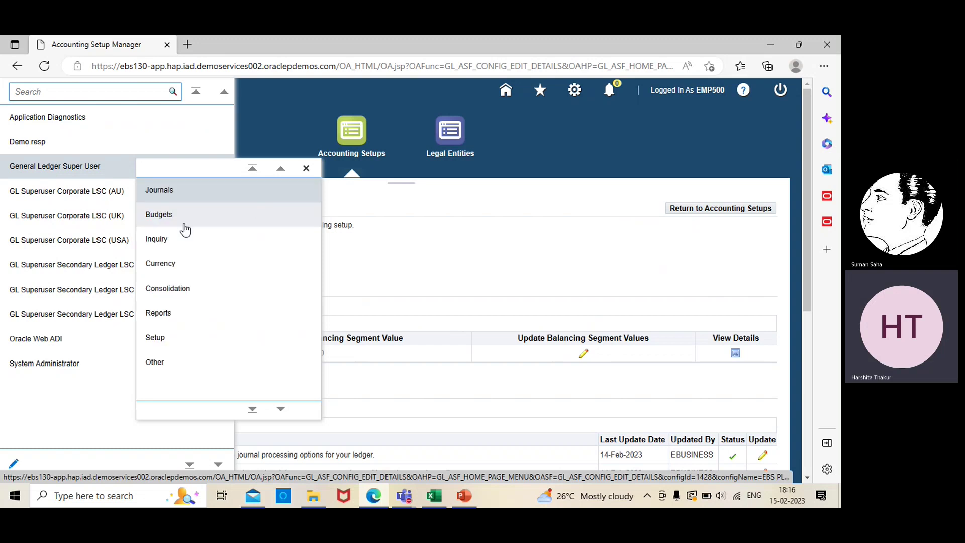
left_click(173, 345)
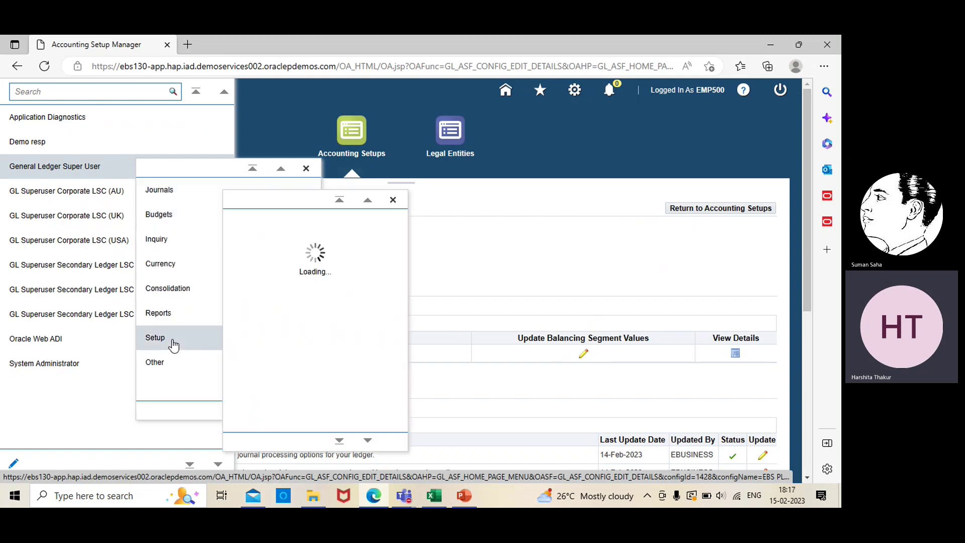
left_click(281, 231)
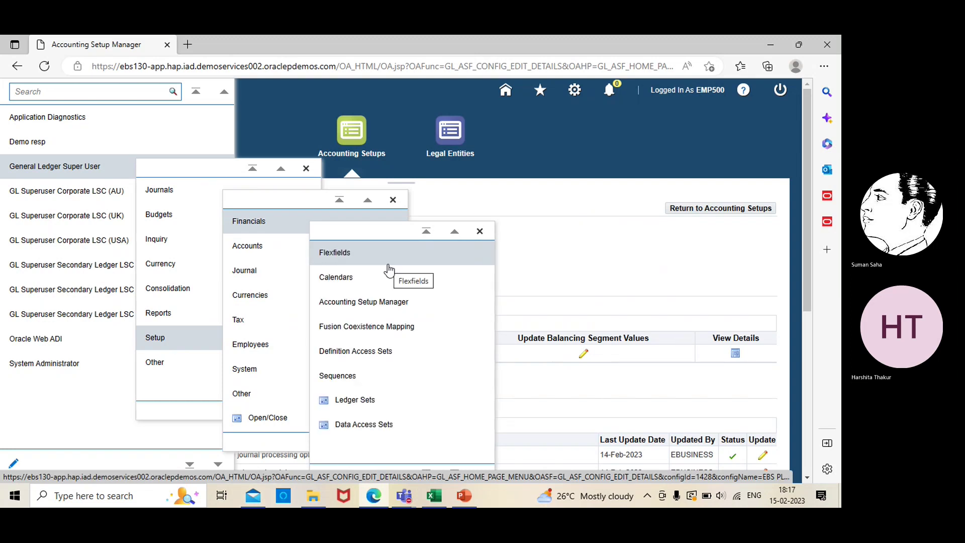
left_click(385, 261)
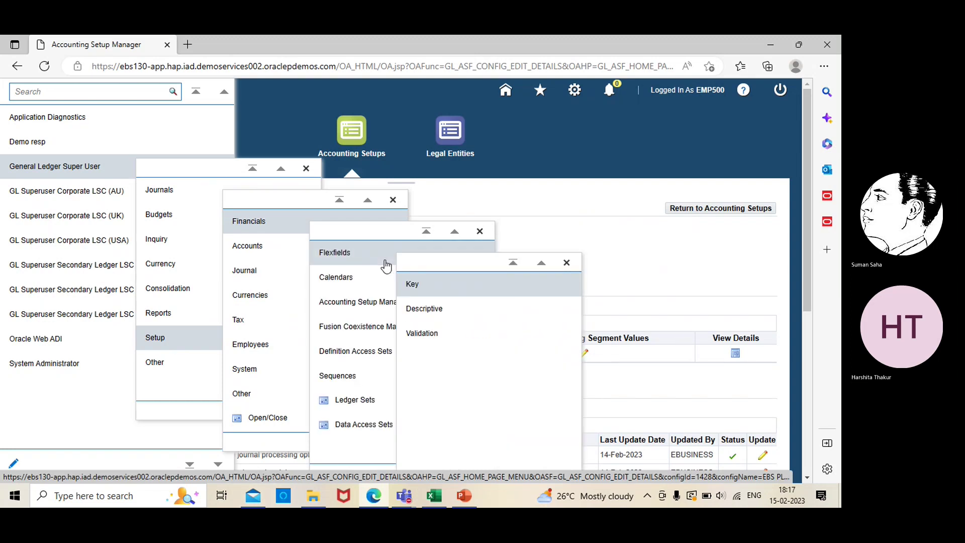
left_click(430, 283)
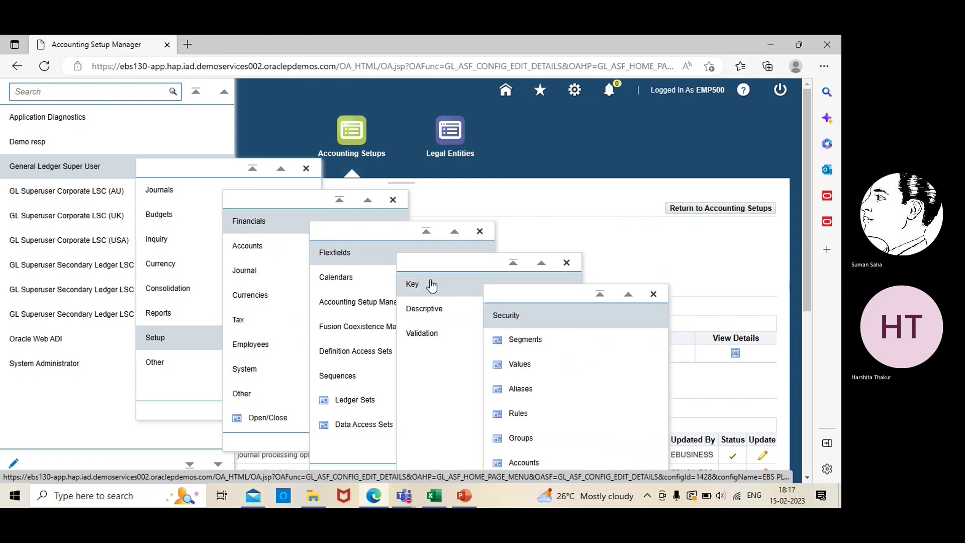
left_click(527, 339)
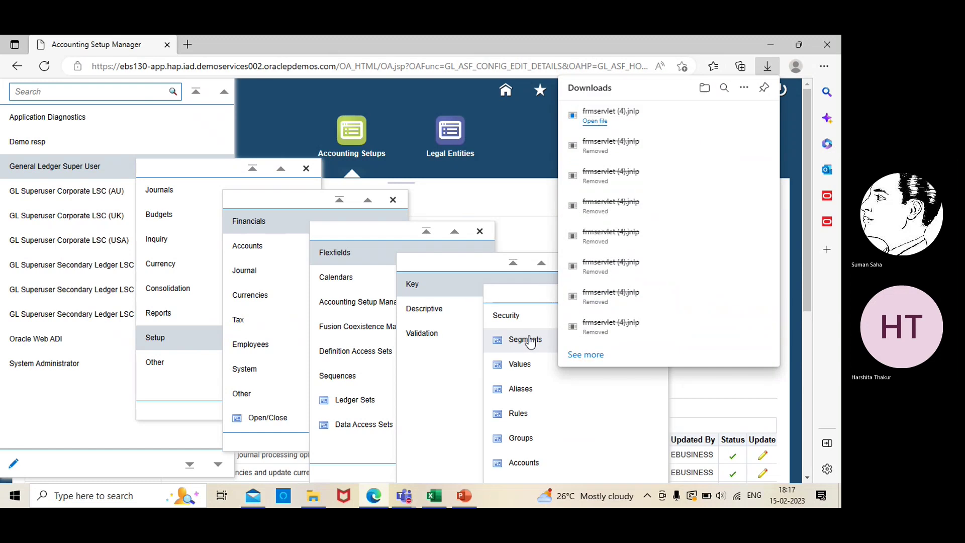
left_click(596, 121)
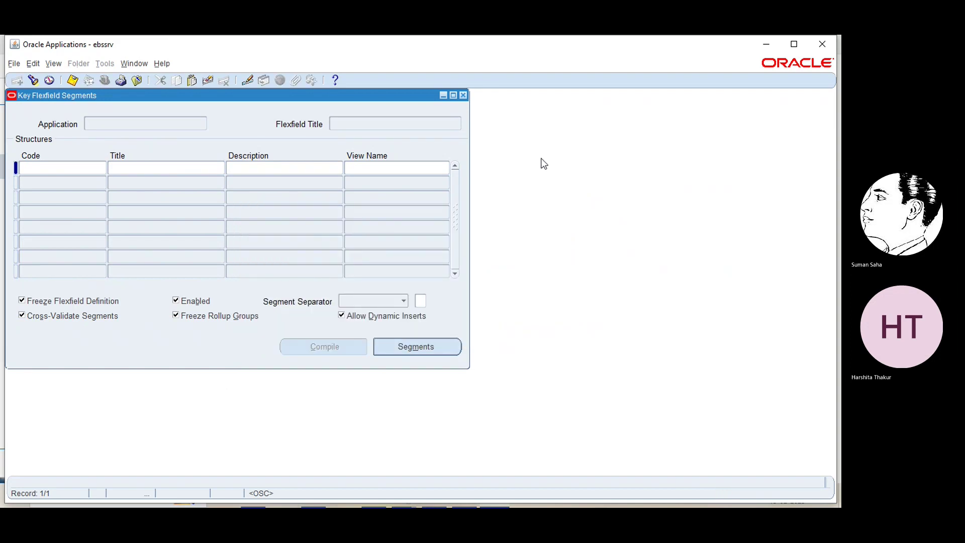
- Close the Key Flexfield Segments form and switch to the System Administrator responsibility
left_click(463, 95)
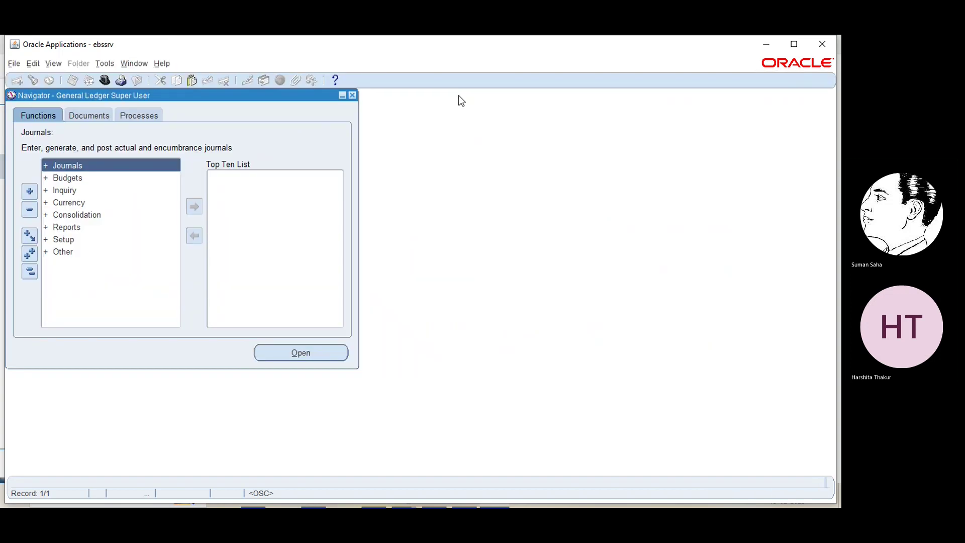
left_click(105, 82)
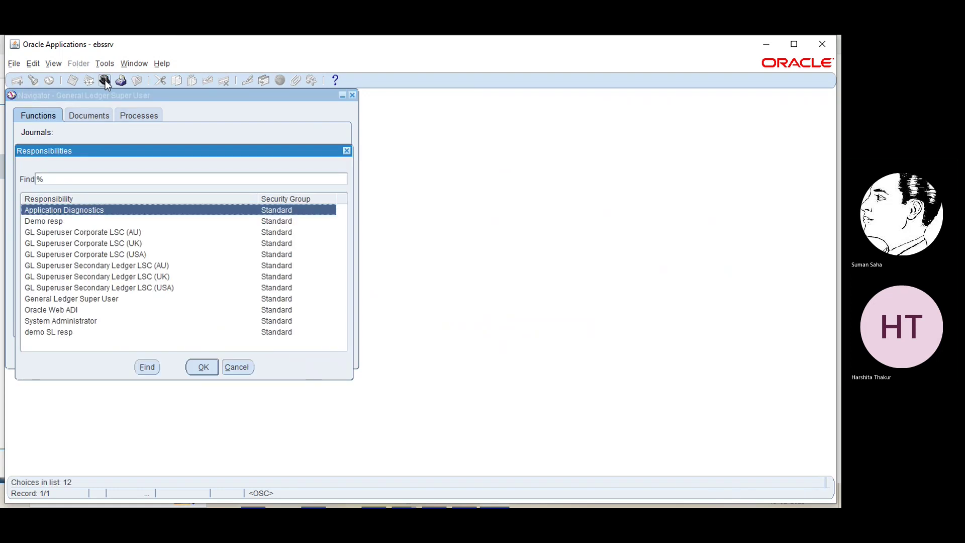
left_click(46, 322)
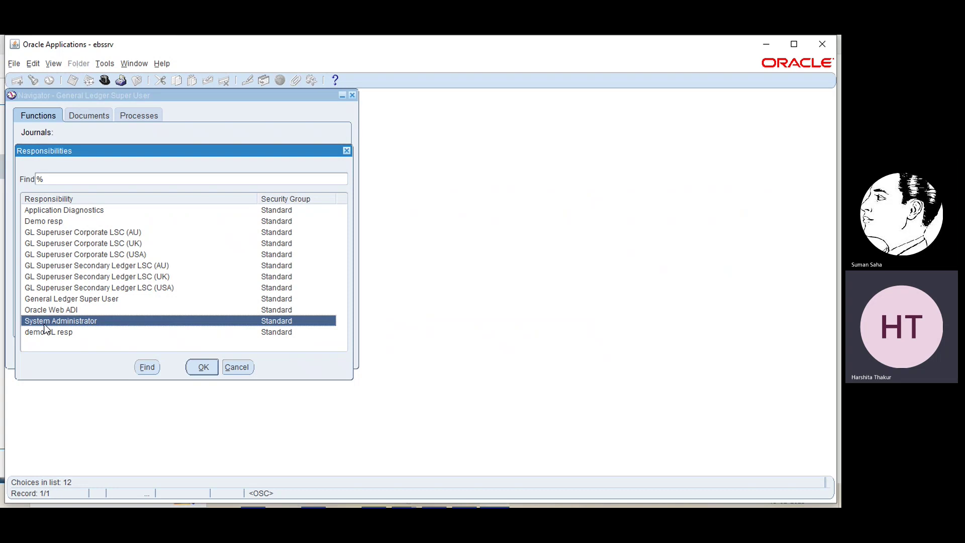
left_click(203, 367)
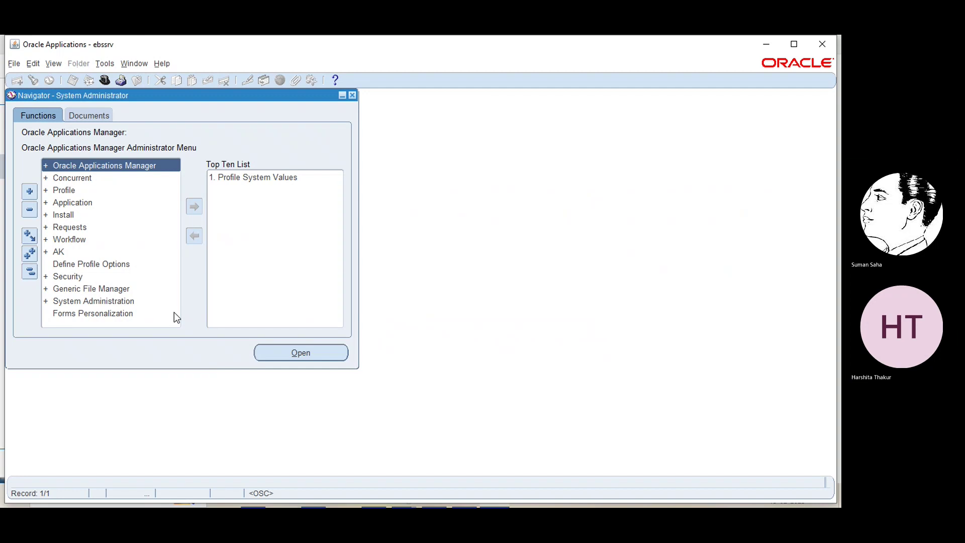
- Open Security > Responsibility > Define and name the new responsibility 'EBS demo resp'
left_click(66, 275)
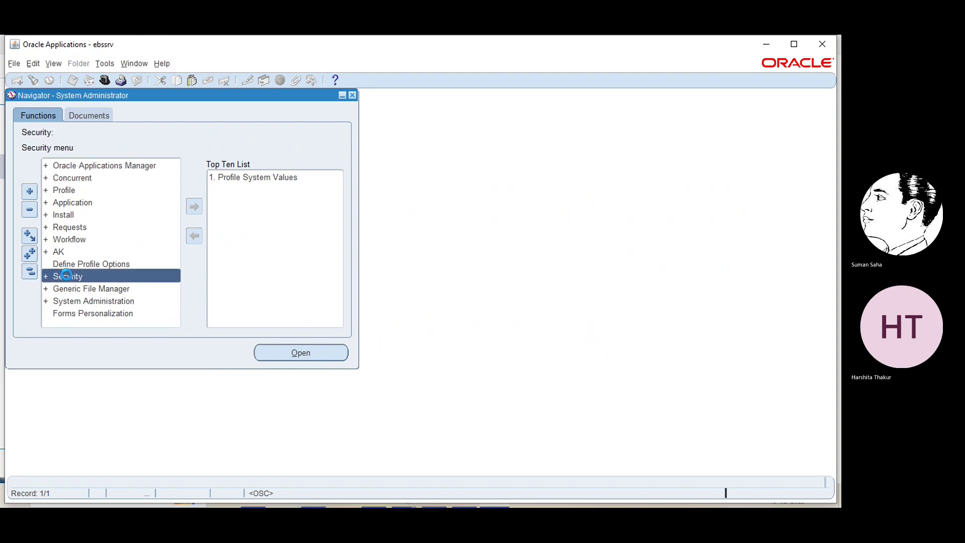
double_click(66, 275)
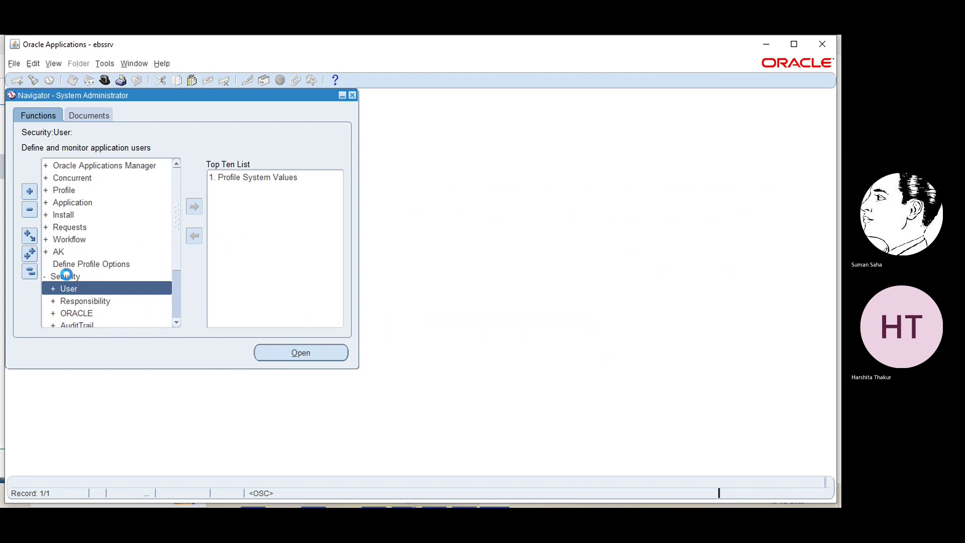
double_click(76, 302)
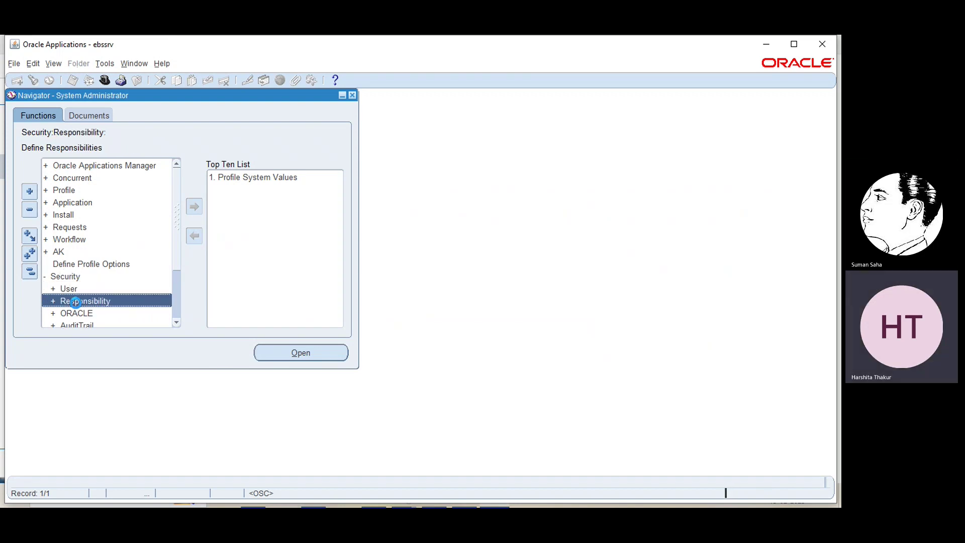
double_click(81, 309)
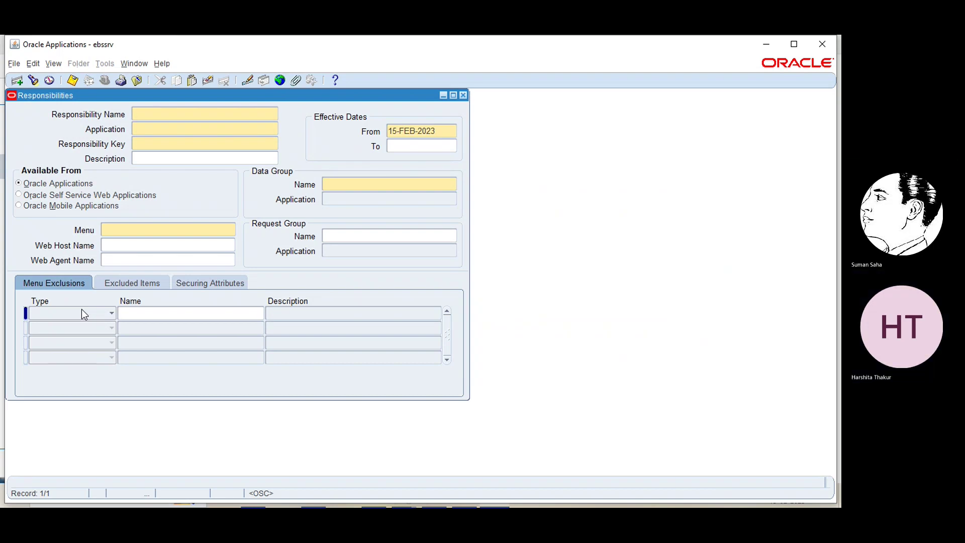
type("EB")
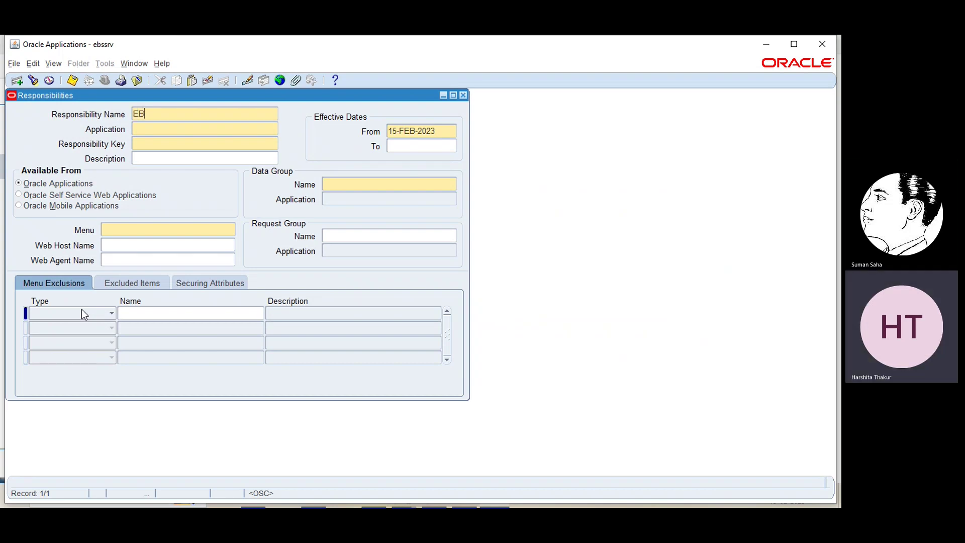
type("S")
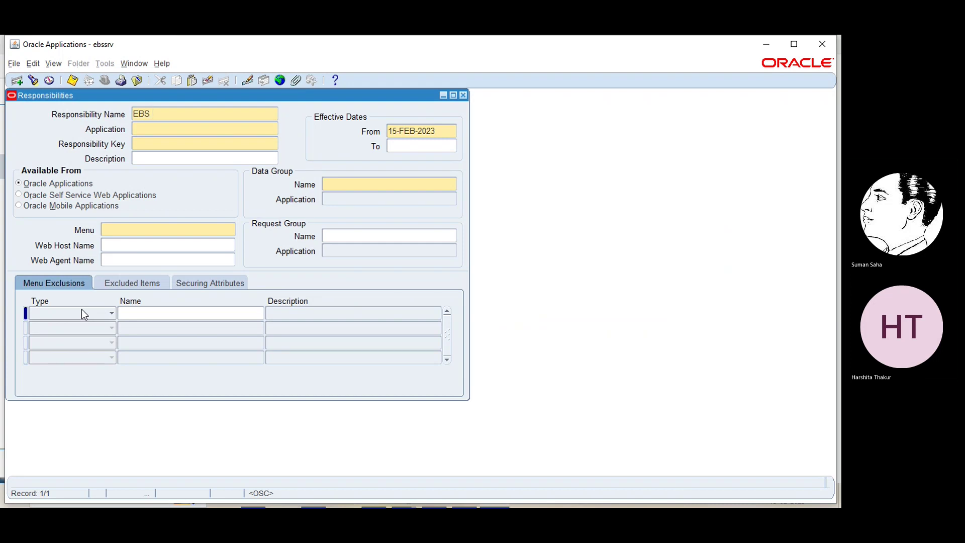
type(" demo")
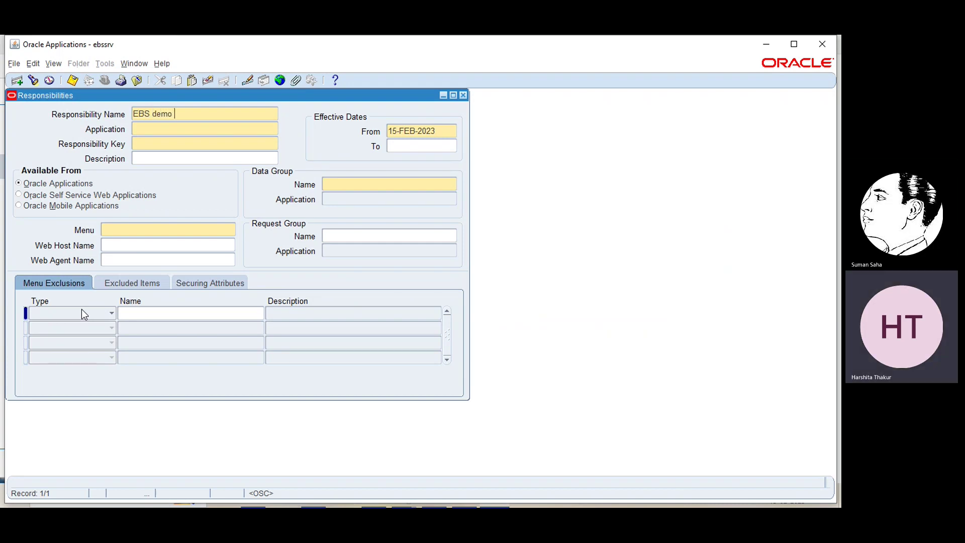
type(" resp")
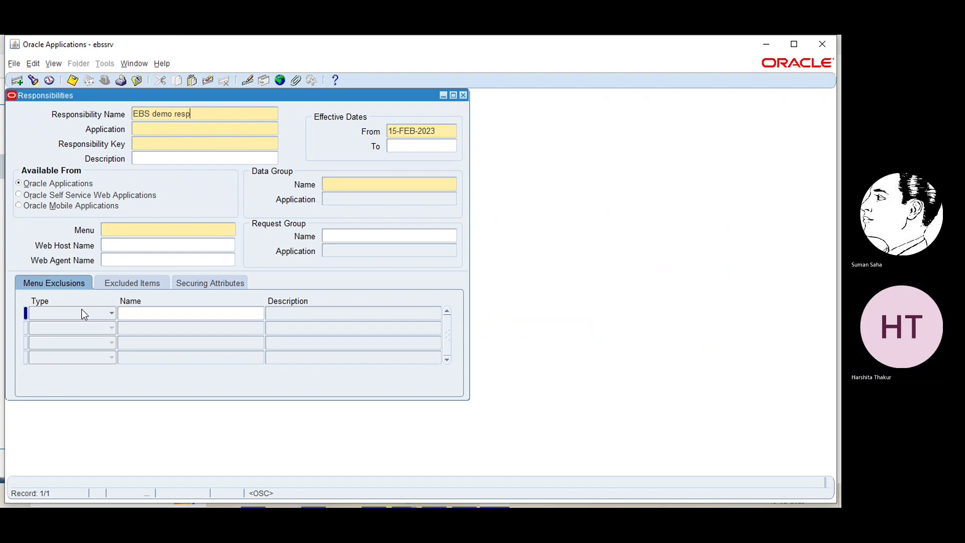
- Set the responsibility's application to General Ledger and its key to EBS_DEMO_RESP
left_click(171, 129)
left_click(275, 128)
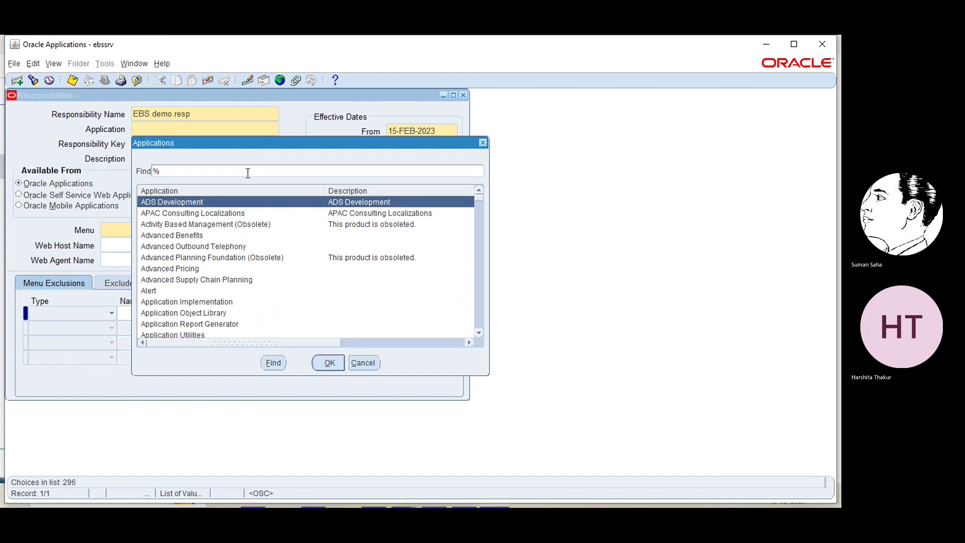
type("general")
key("Return")
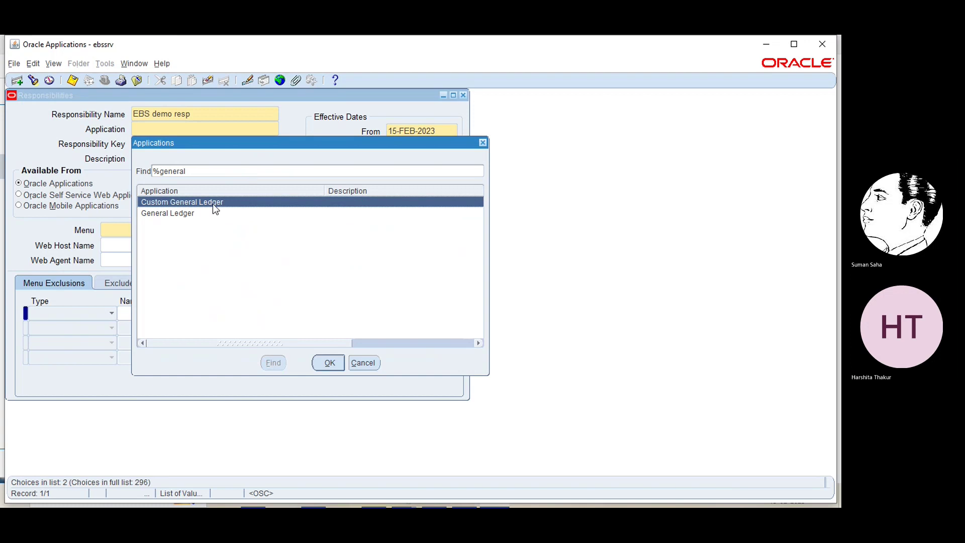
left_click(192, 212)
left_click(326, 363)
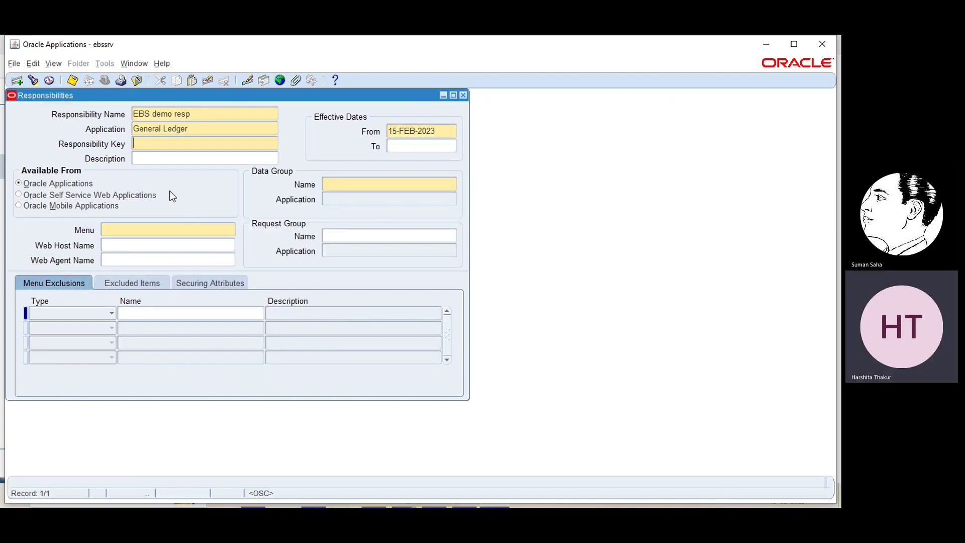
type("EBS_D")
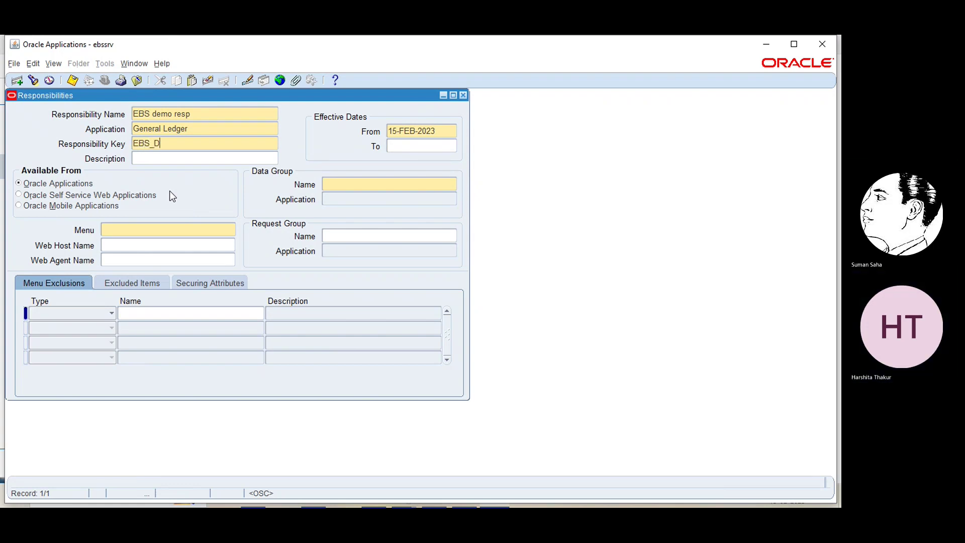
type("EMO_RESP")
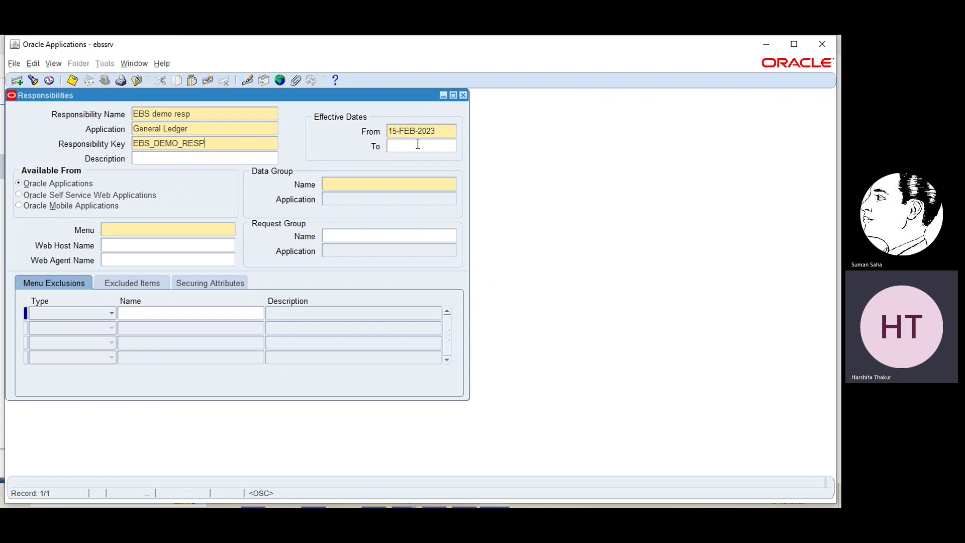
left_click(395, 180)
- Set the data group name to Standard and the data group application to General Ledger
left_click(454, 184)
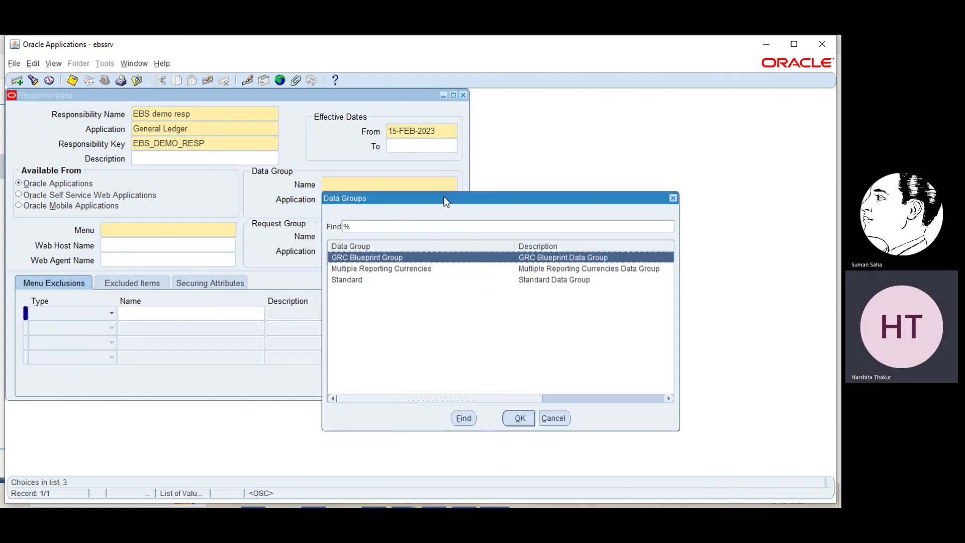
left_click(355, 278)
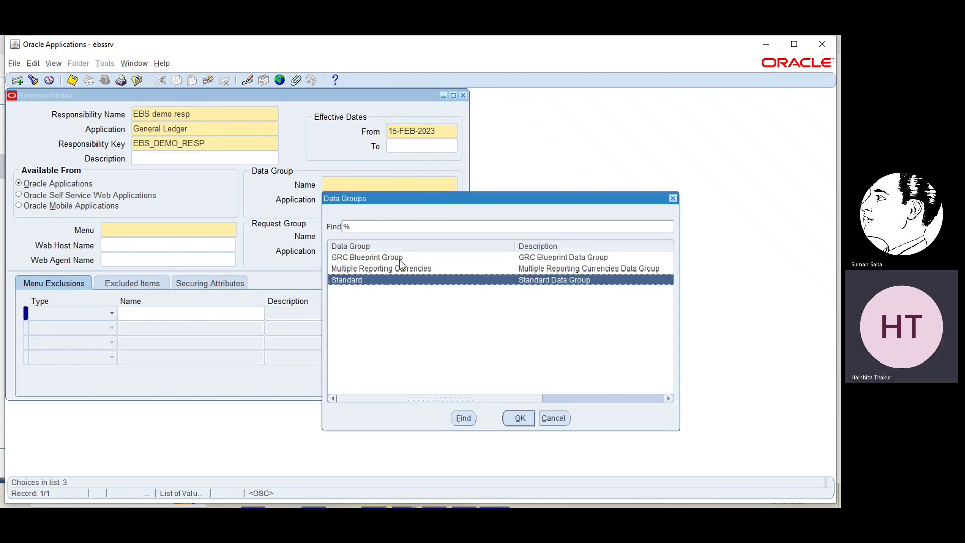
left_click(519, 418)
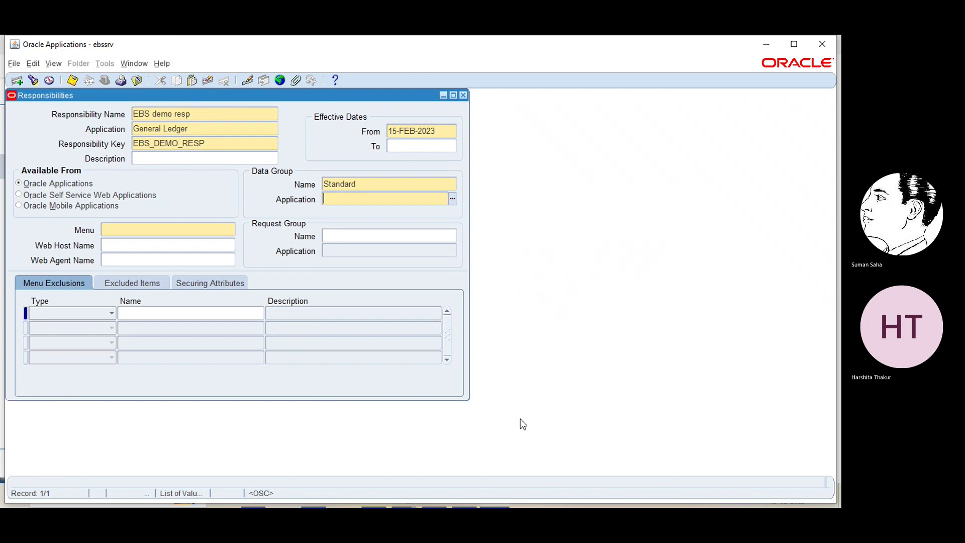
left_click(453, 199)
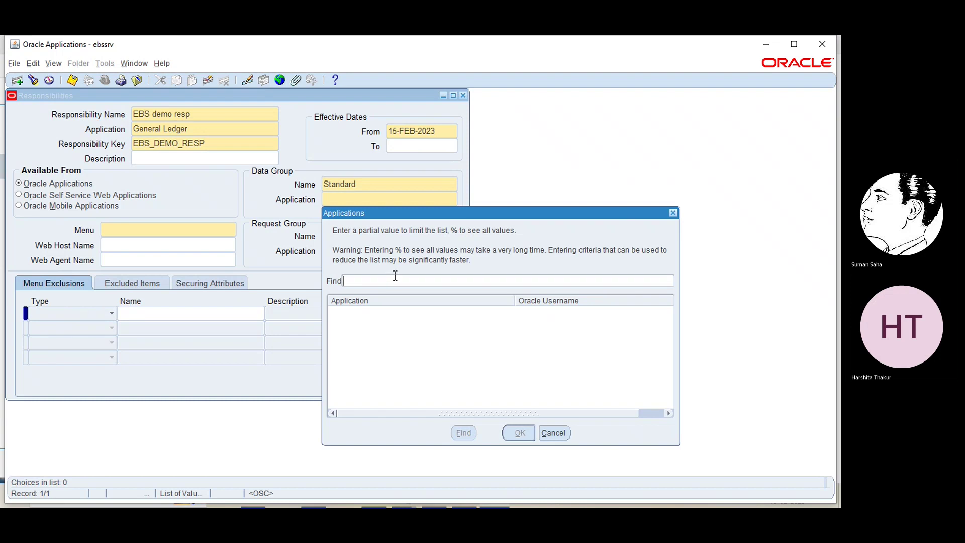
type("general")
left_click(394, 275)
key("Return")
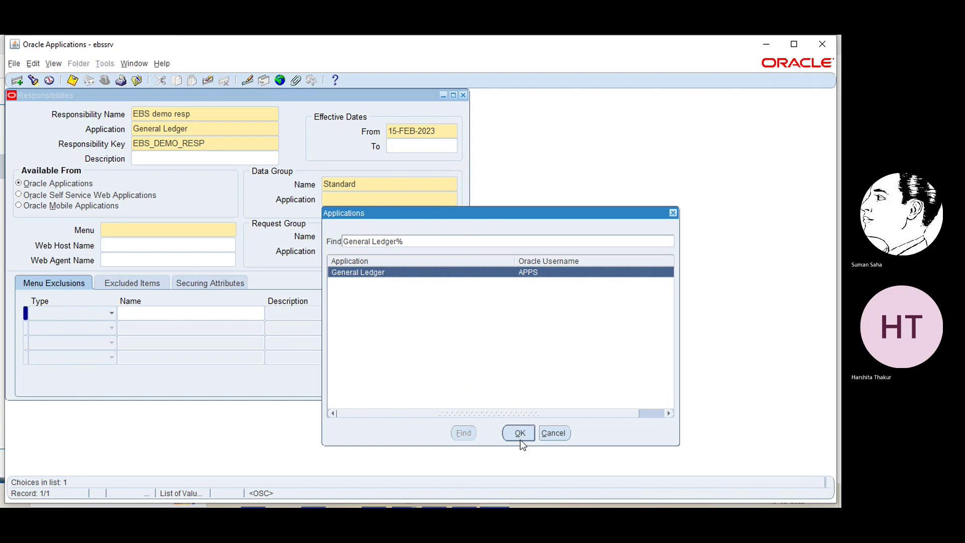
left_click(520, 439)
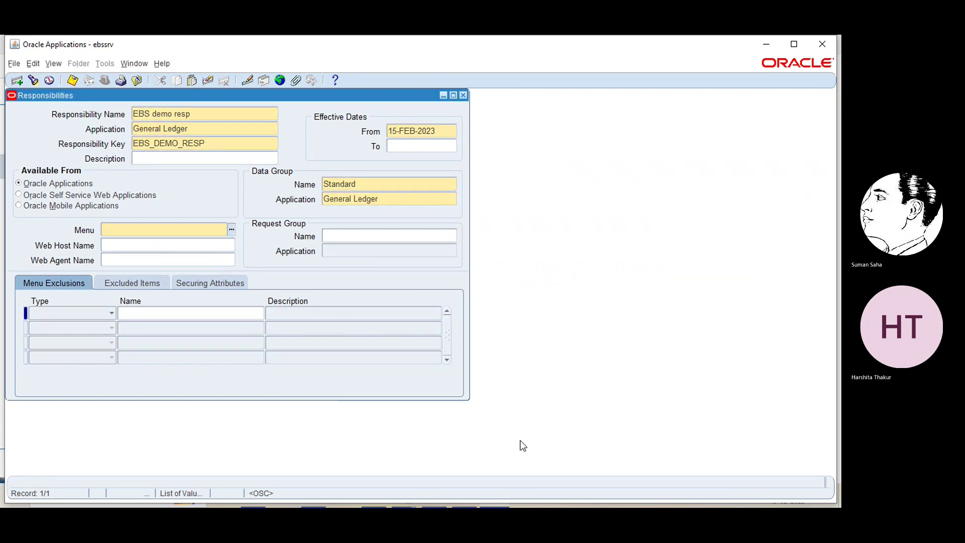
- Search menus with %GL%SUPER% and assign GL_SUPERUSER as the responsibility's menu
left_click(232, 230)
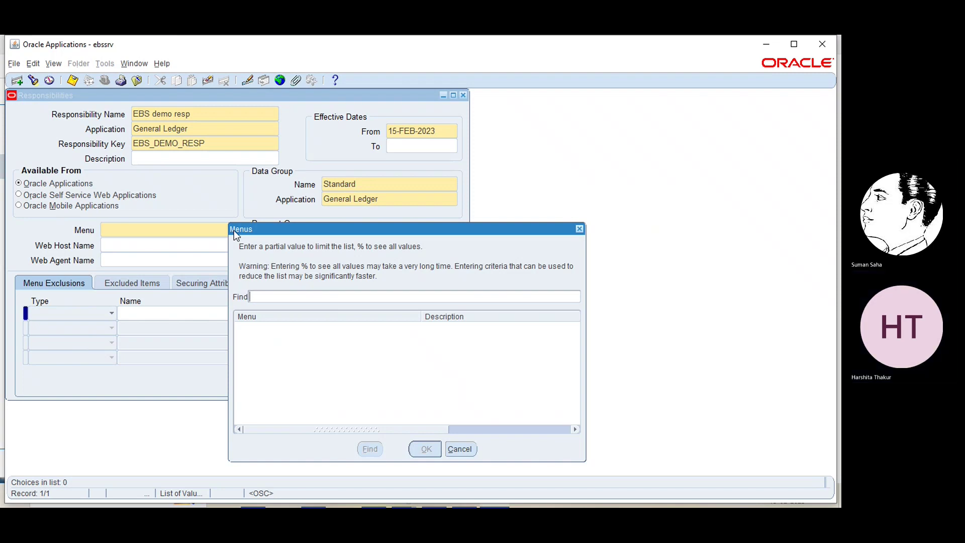
type("%GL%SUPER%")
key("Return")
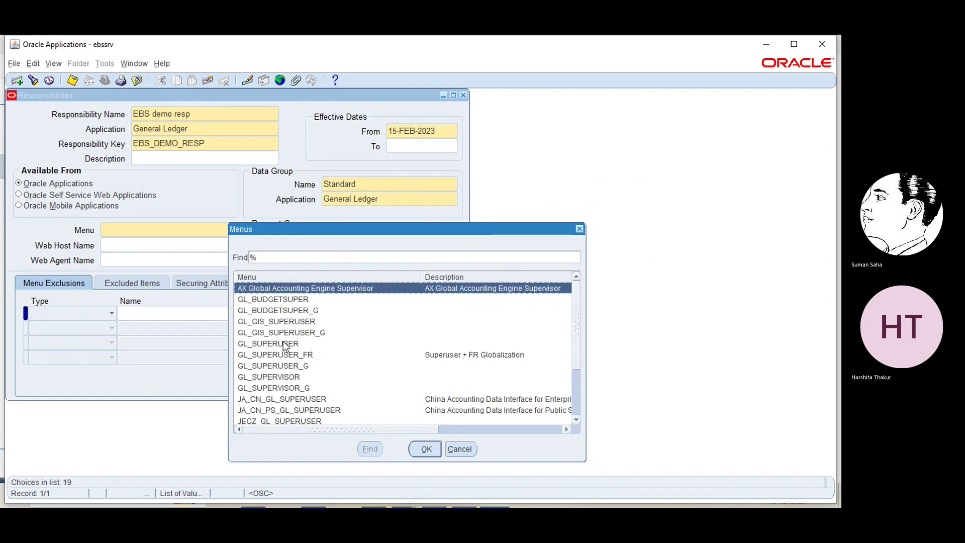
left_click(283, 344)
left_click(425, 447)
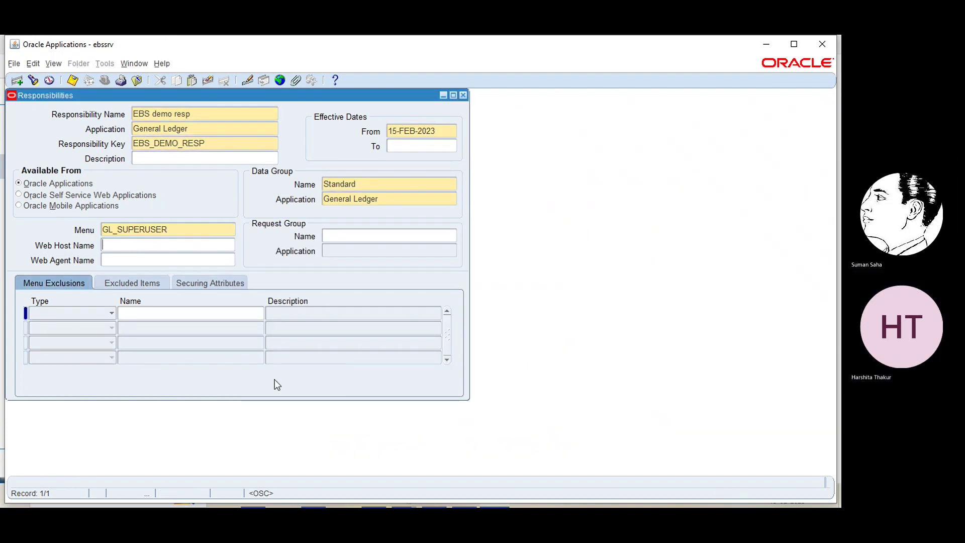
- Search request groups with GL%CON% and assign GL Concurrent Program Group as the request group
left_click(398, 236)
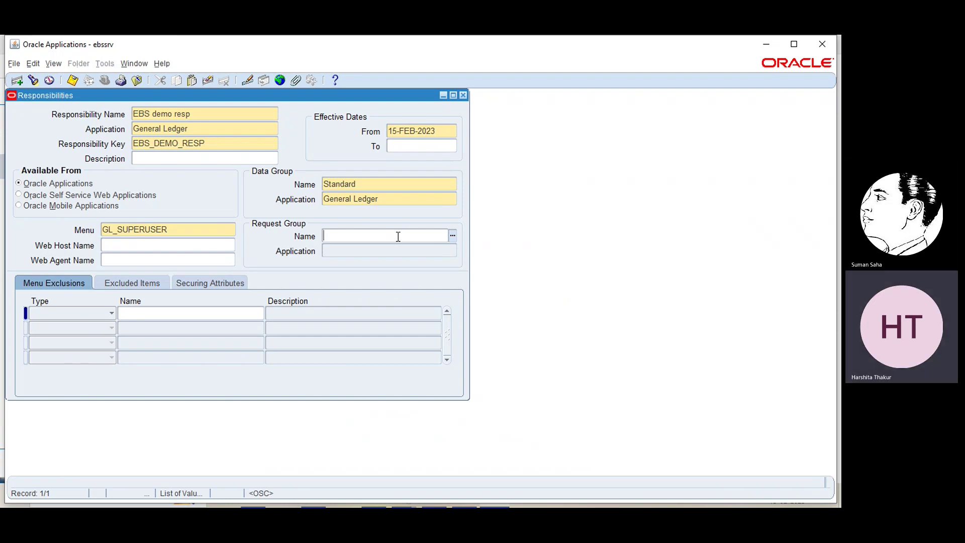
left_click(452, 235)
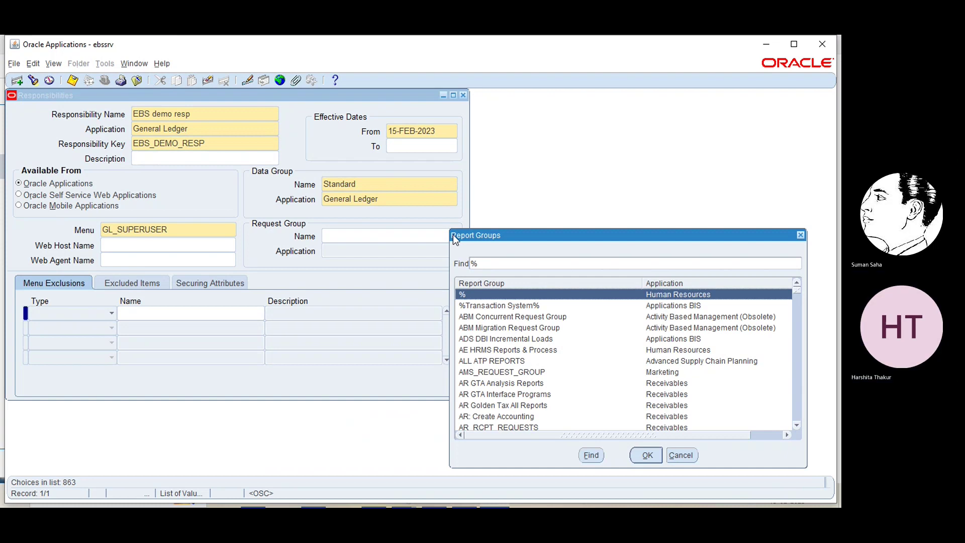
type("con")
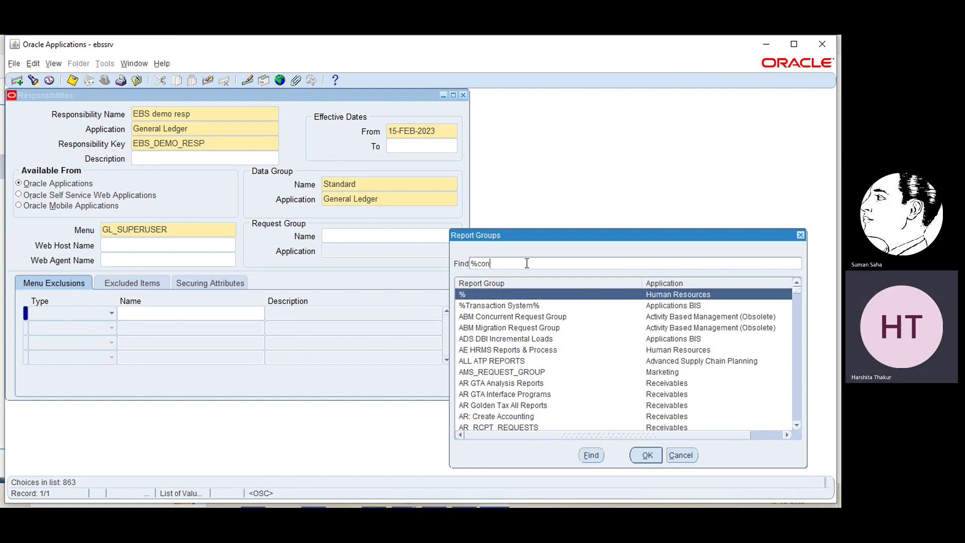
key("BackSpace")
key("BackSpace")
key("BackSpace")
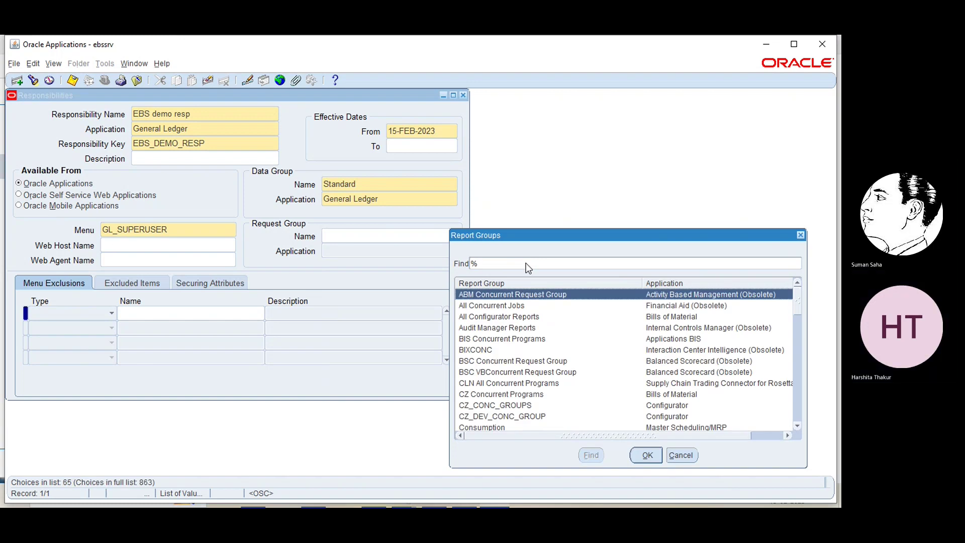
type("c")
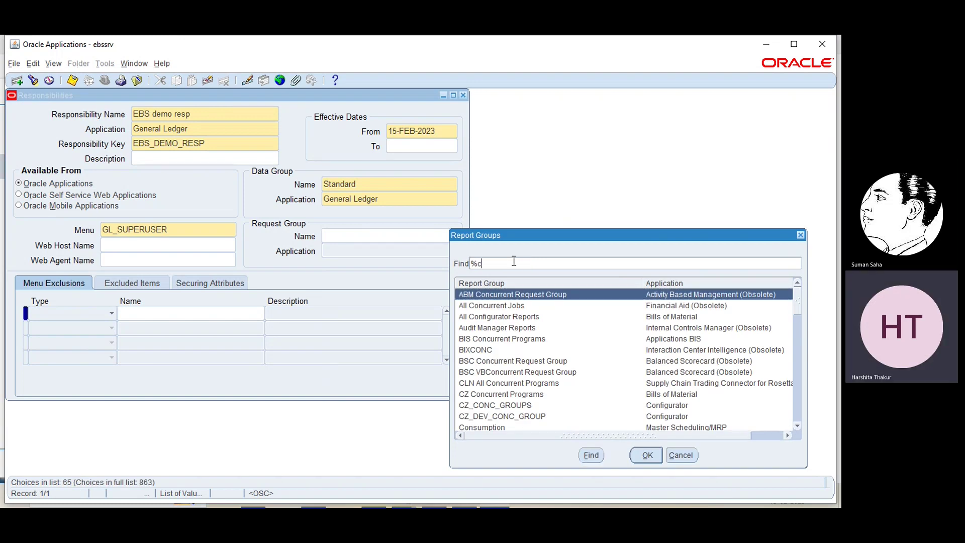
type("on%")
key("Return")
type("GL")
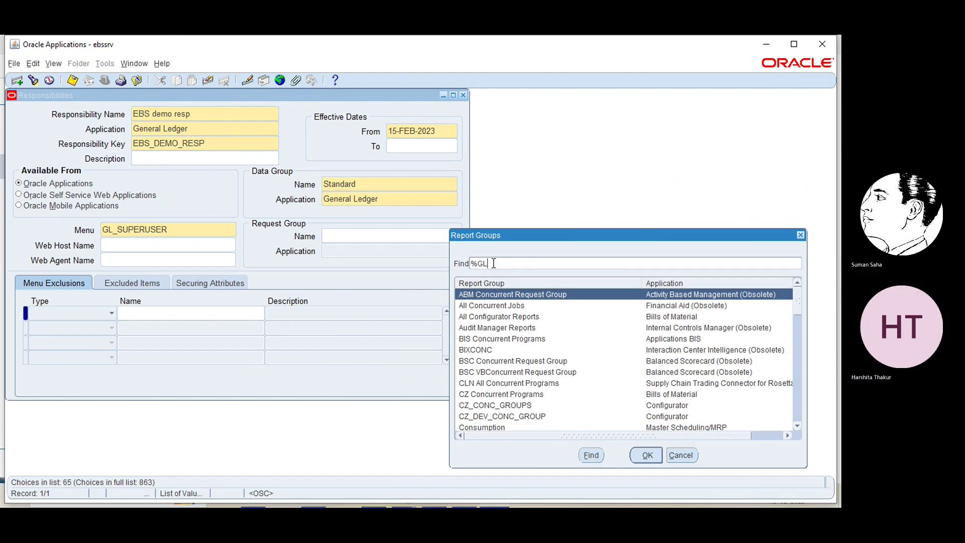
type("%CON%")
key("Return")
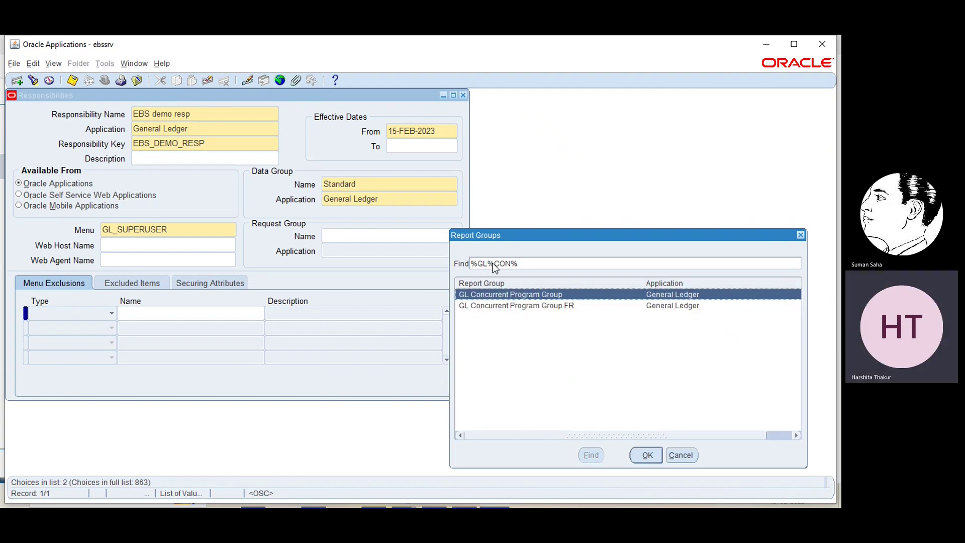
left_click(647, 455)
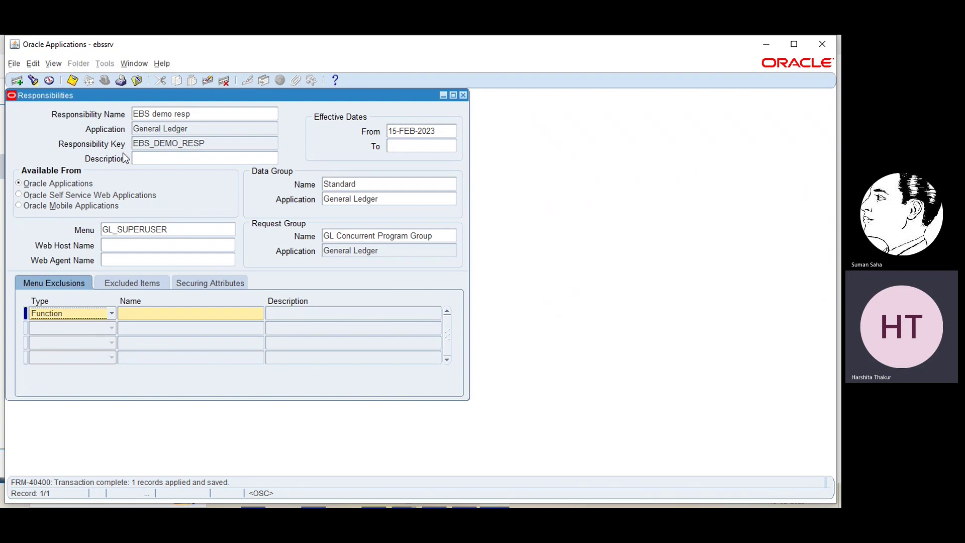
- Close the Responsibilities form and open Security > User > Define for a blank Users form
left_click(464, 96)
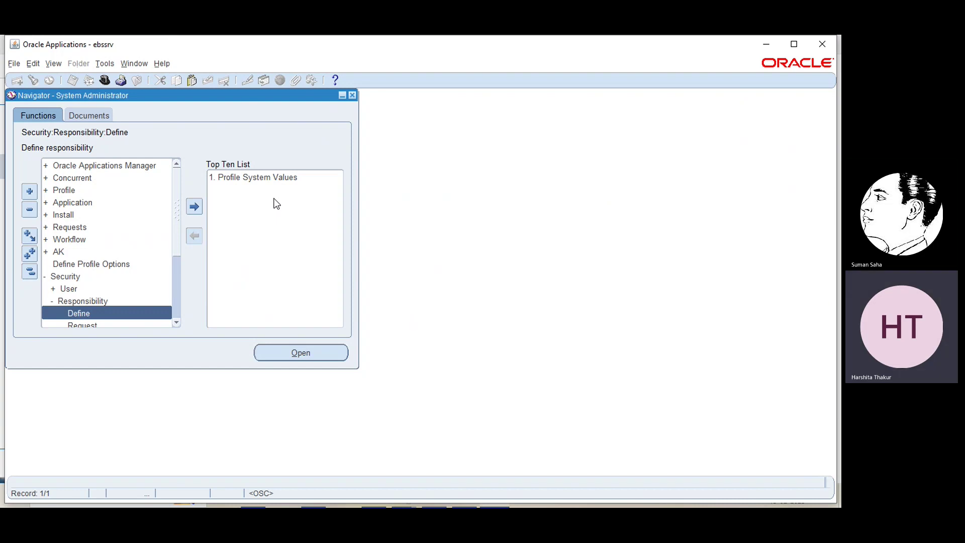
left_click(66, 277)
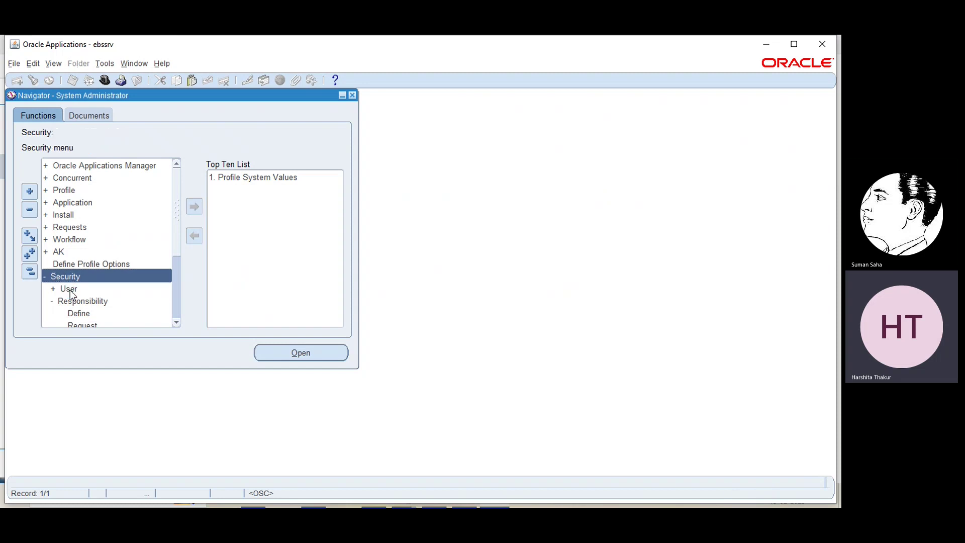
left_click(69, 289)
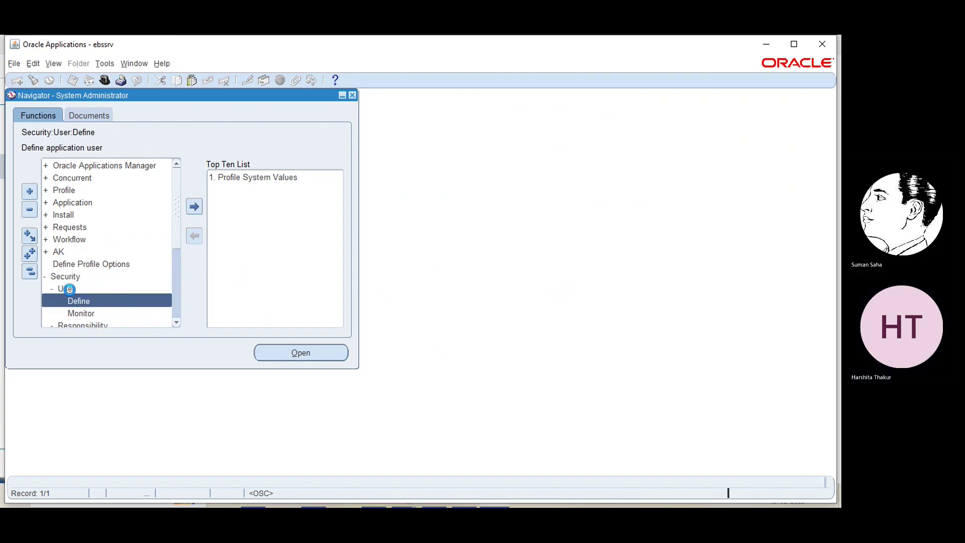
double_click(79, 297)
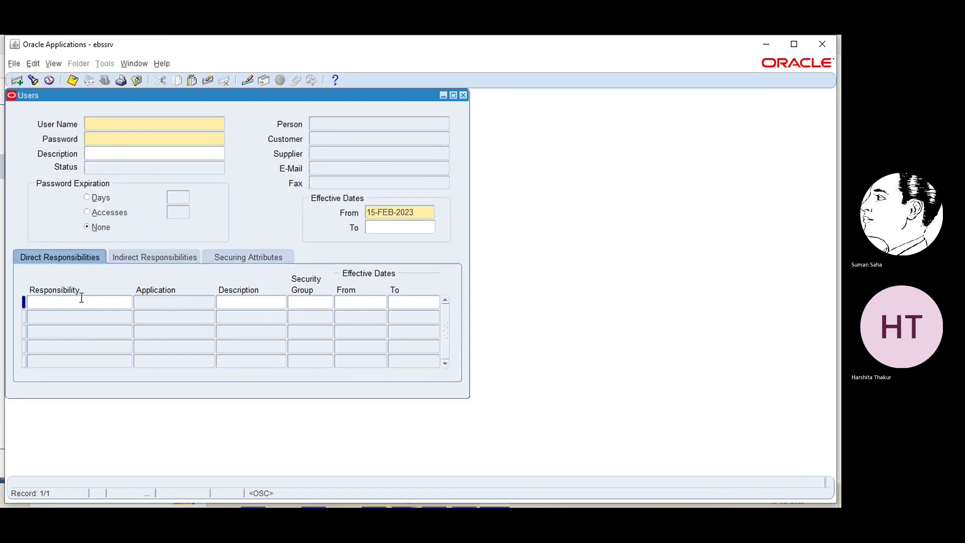
- Find the existing demo user account and load it into the Users form
left_click(32, 82)
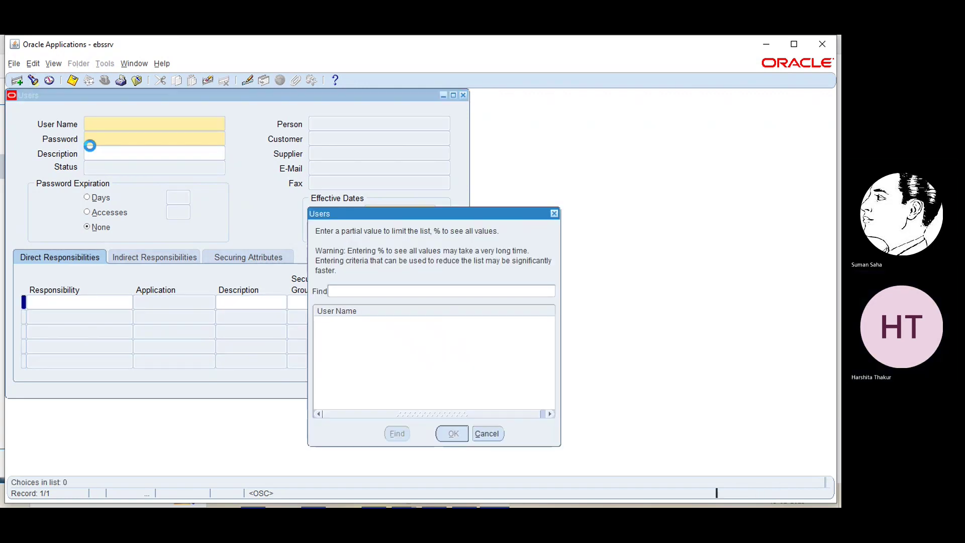
type("e")
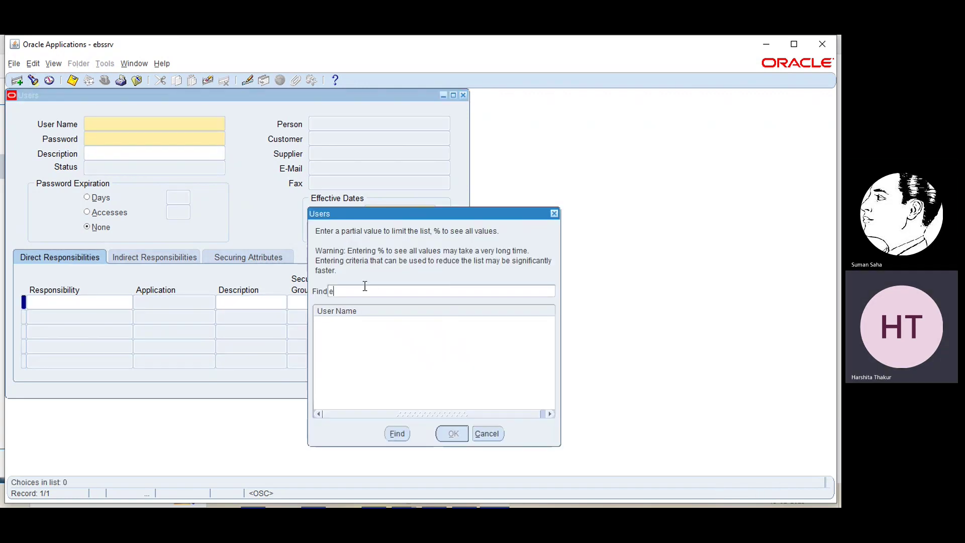
type("mp500")
key("Return")
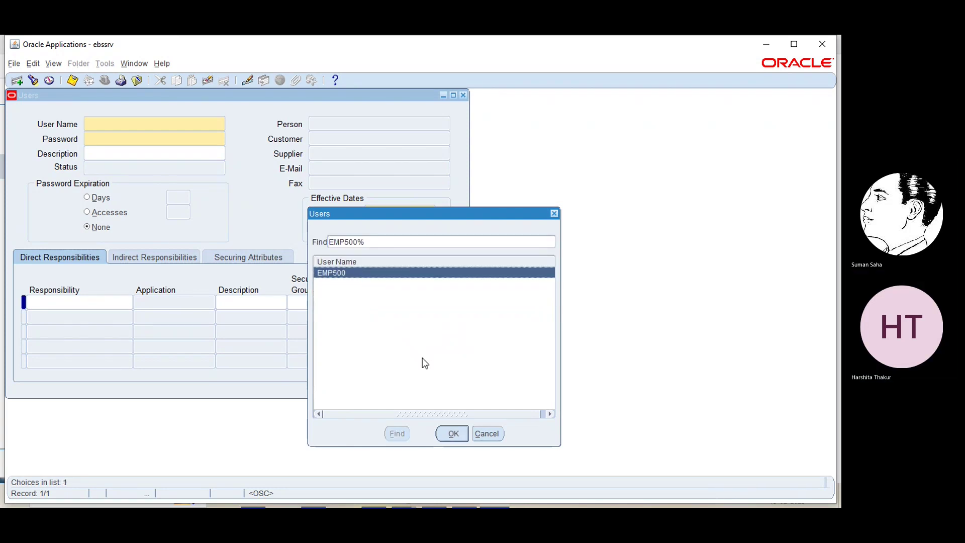
left_click(455, 433)
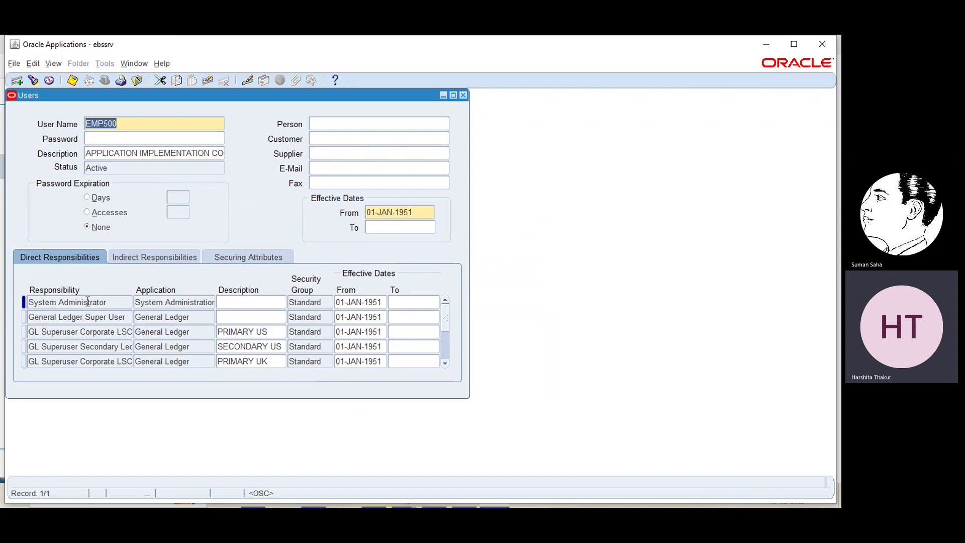
left_click(445, 346)
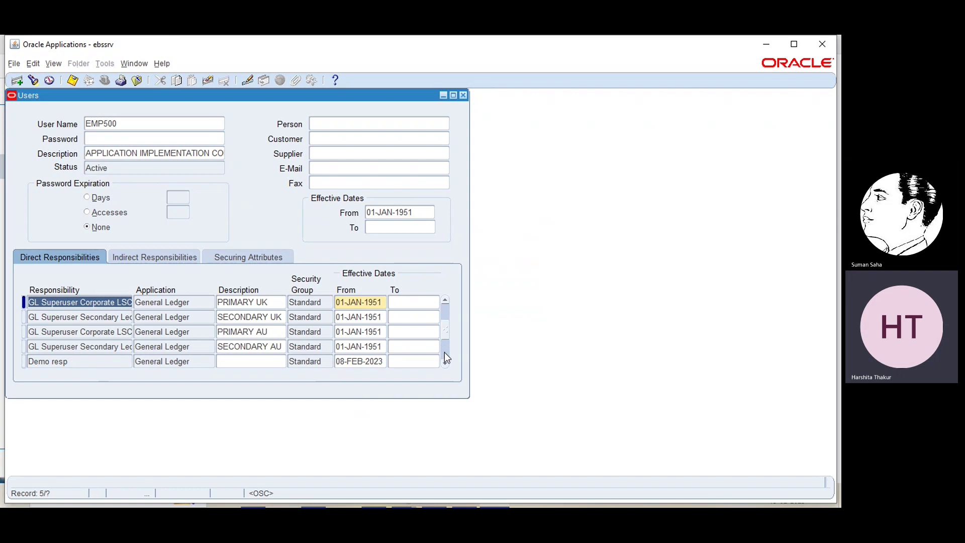
left_click(444, 351)
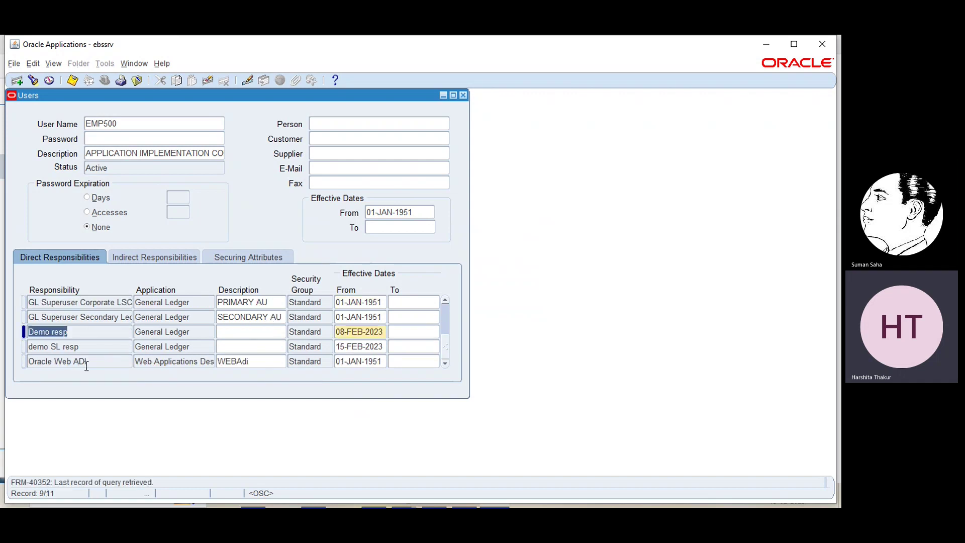
- Add EBS demo resp as a new direct responsibility for the user and save
left_click(106, 360)
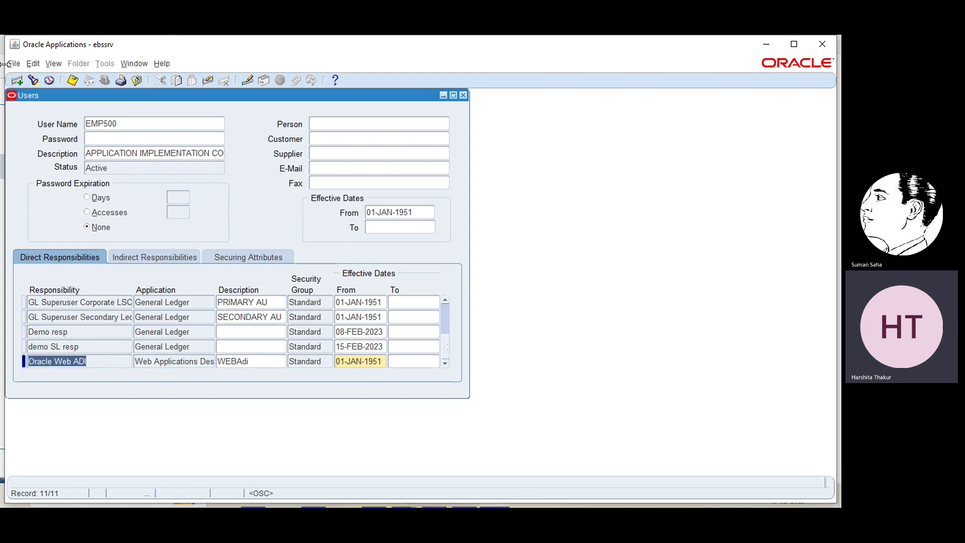
left_click(15, 80)
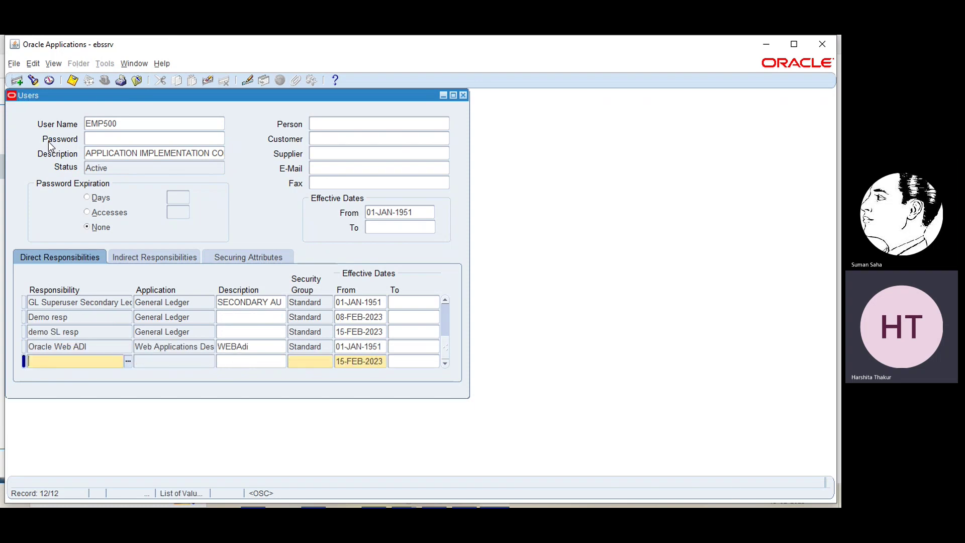
left_click(128, 361)
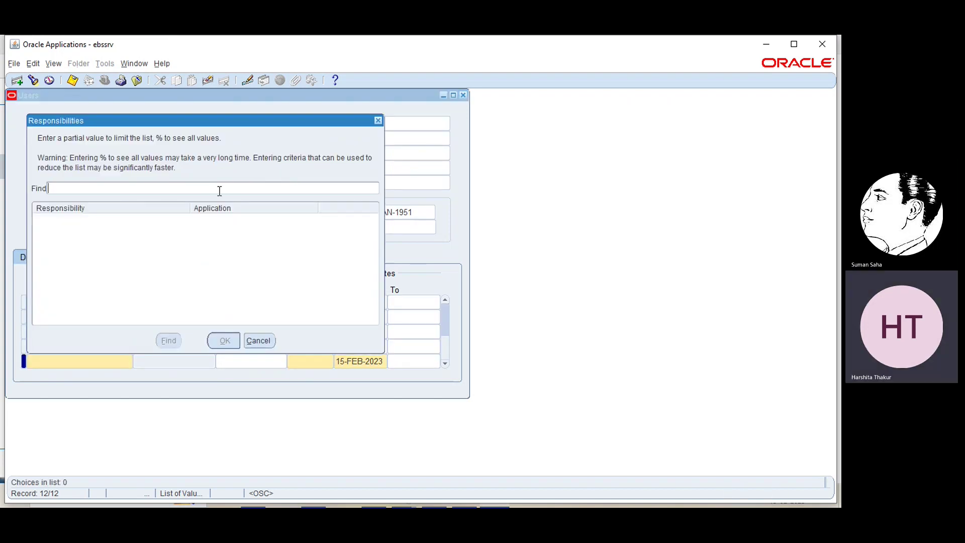
type("ebs demo")
key("Return")
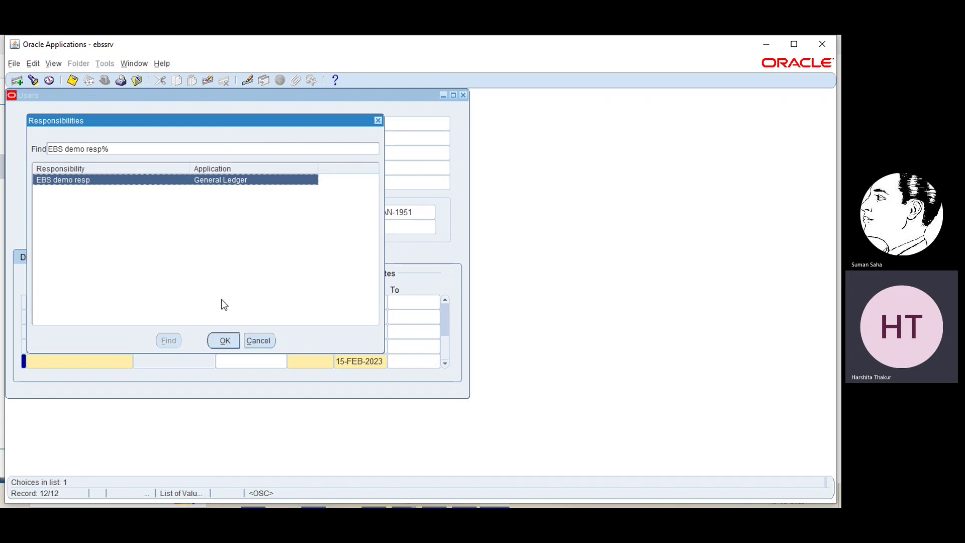
left_click(227, 341)
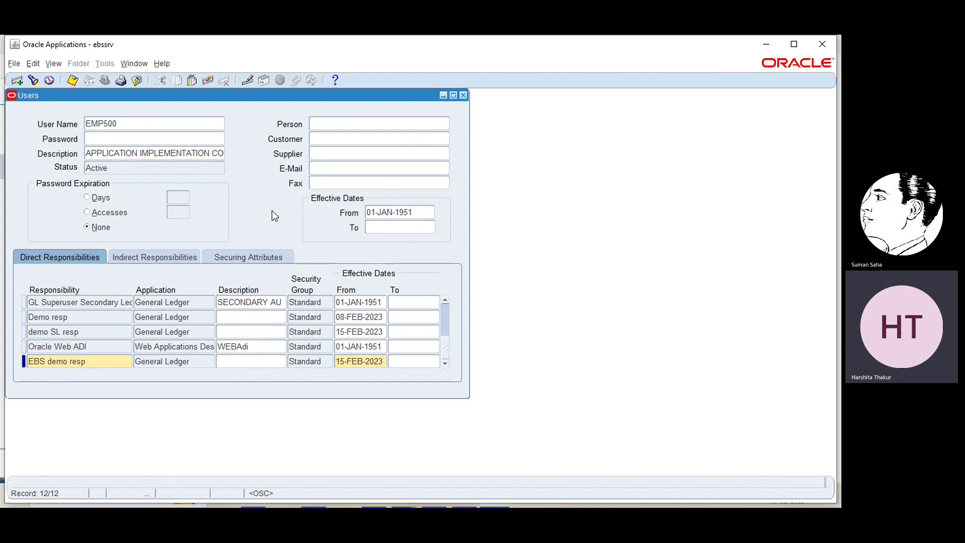
key("ctrl+s")
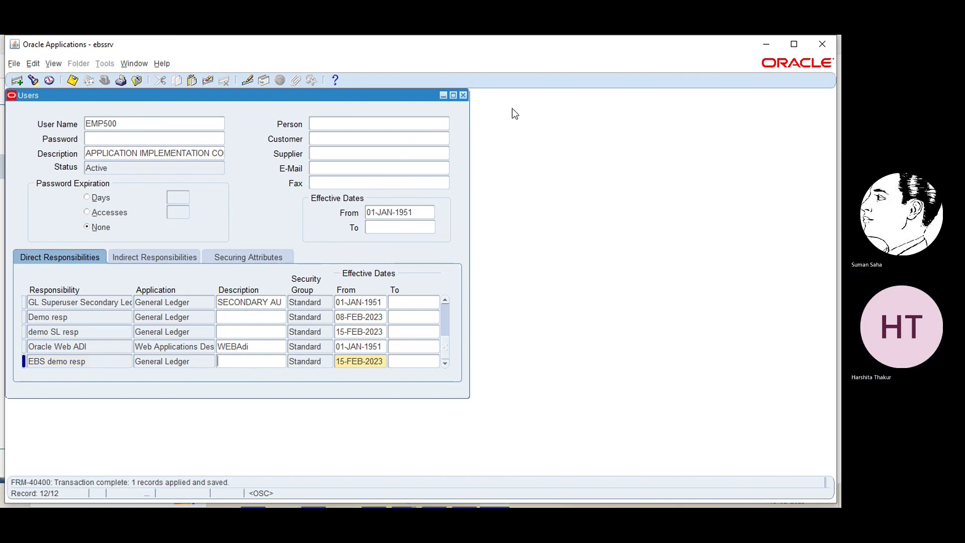
- Close the Users form and open the Profile > System values form
left_click(463, 95)
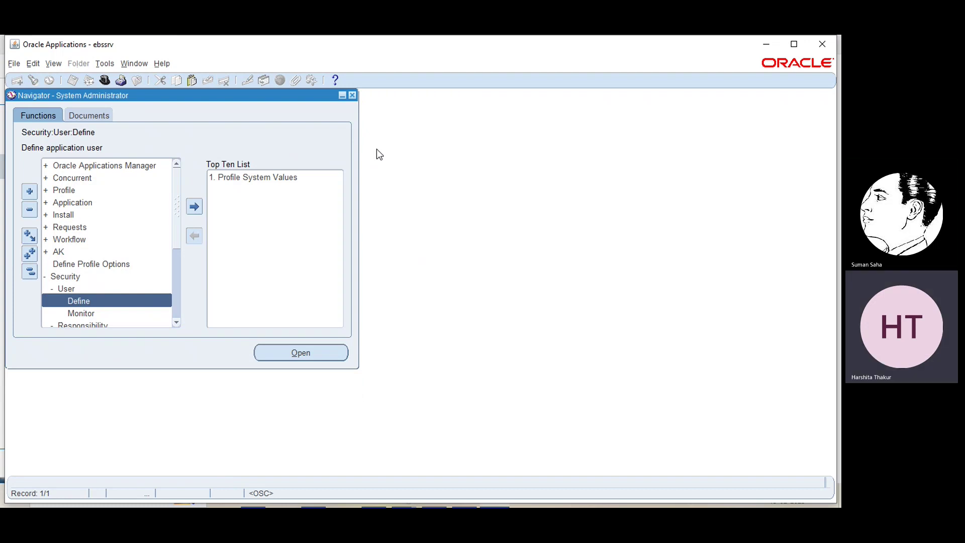
left_click(64, 191)
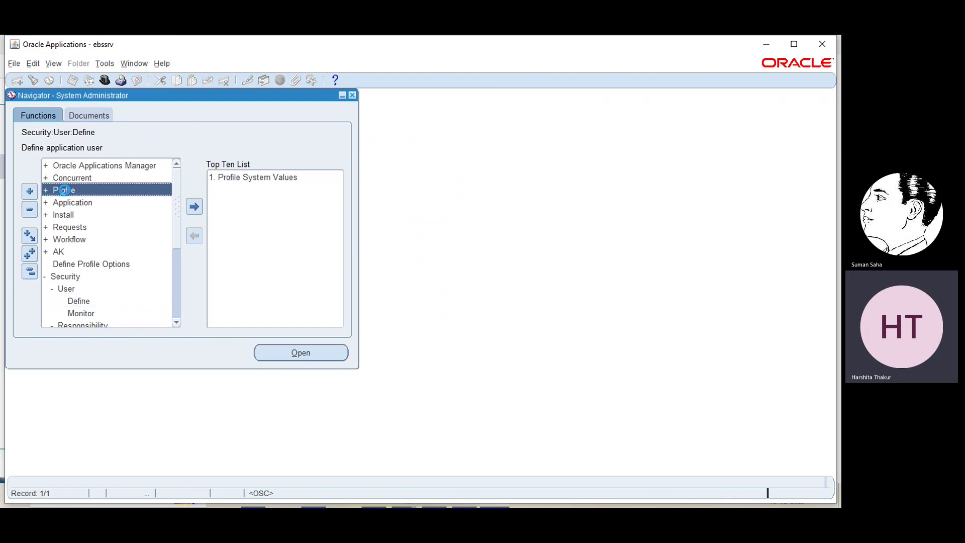
double_click(65, 190)
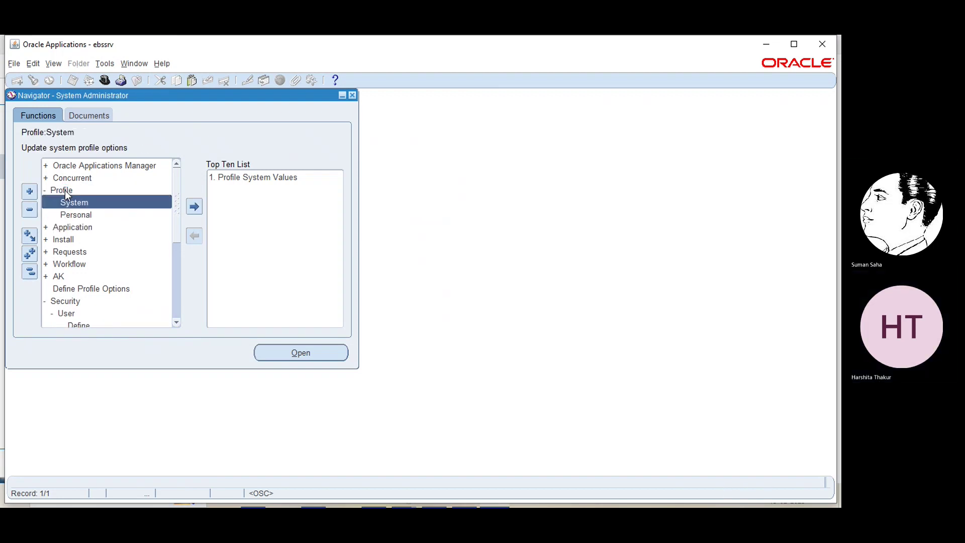
double_click(75, 203)
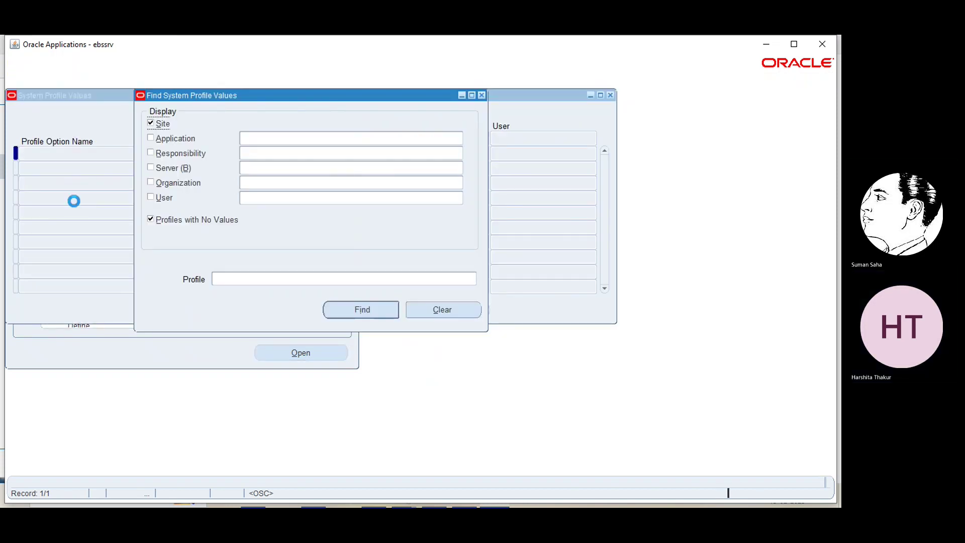
- Filter the system profile search by the EBS demo resp responsibility
left_click(329, 153)
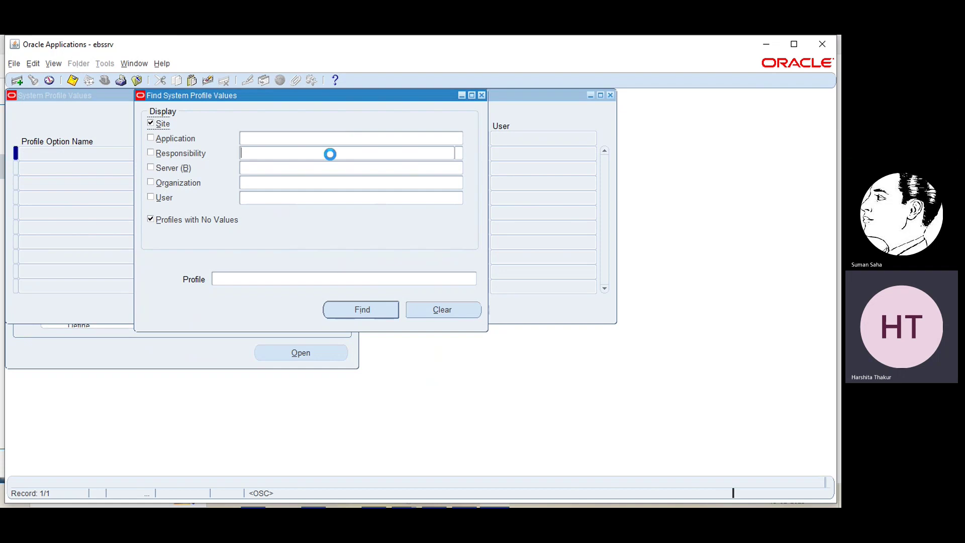
left_click(456, 153)
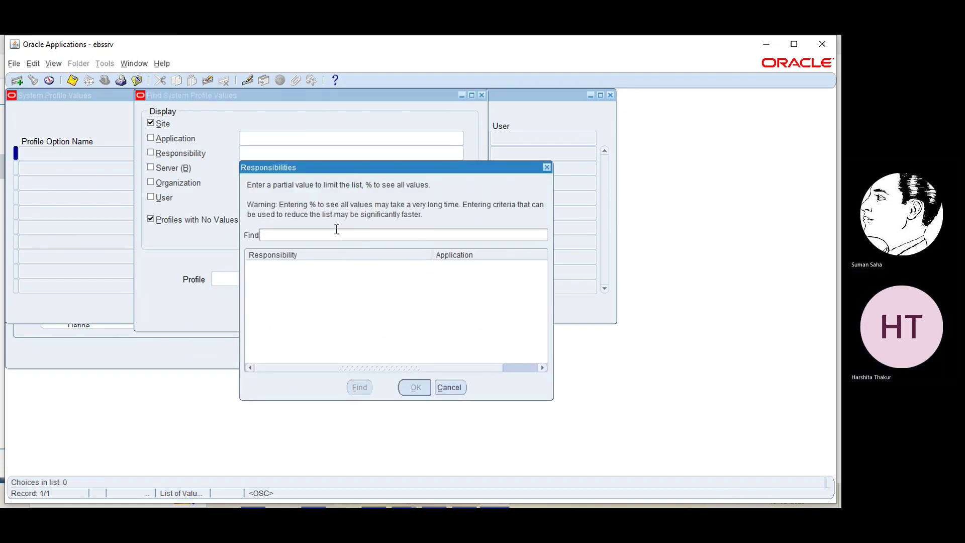
type("ebs")
key("Return")
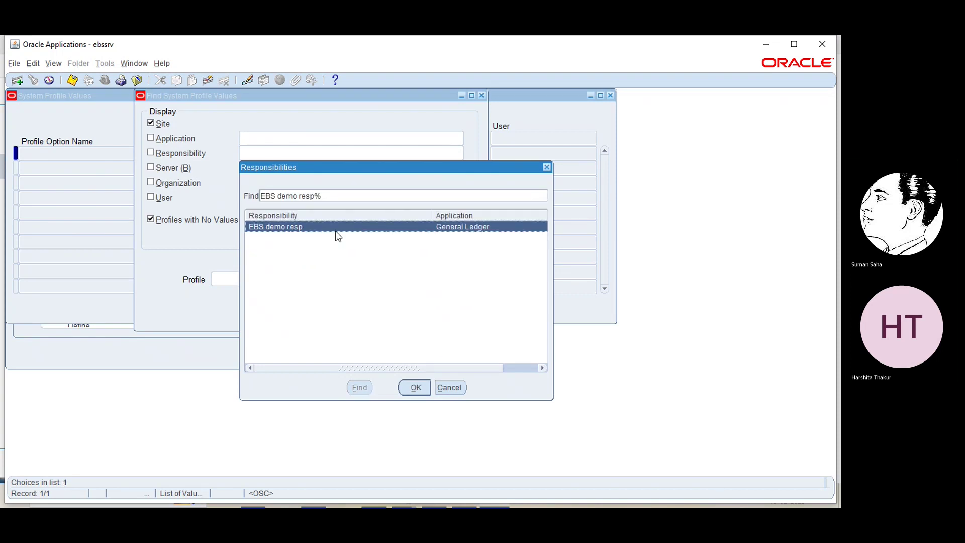
left_click(413, 388)
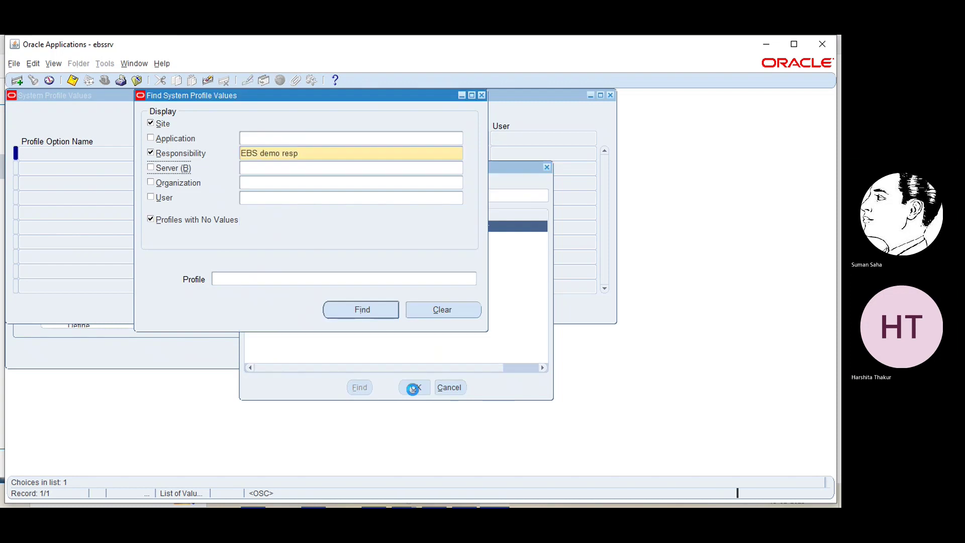
- Choose GL: Data Access Set as the profile and retrieve its values
left_click(263, 280)
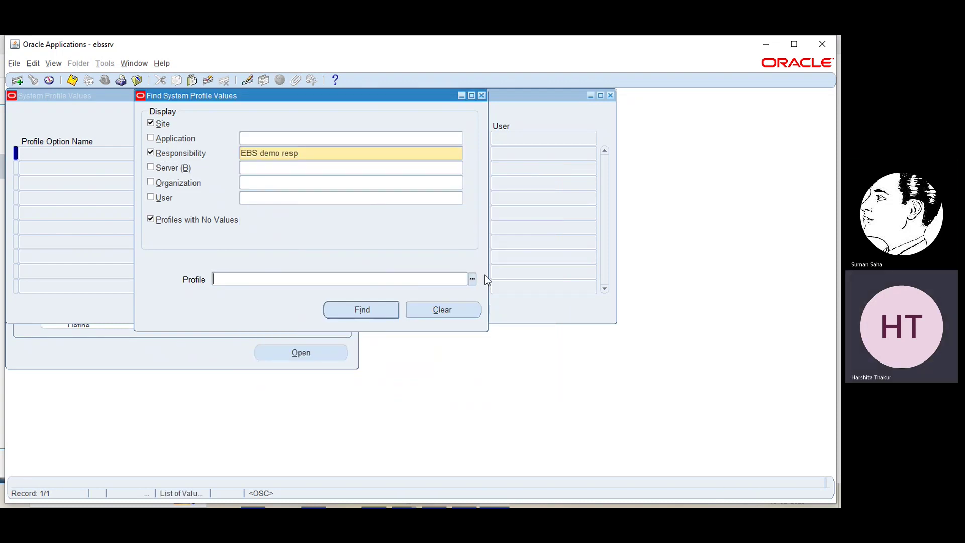
left_click(472, 279)
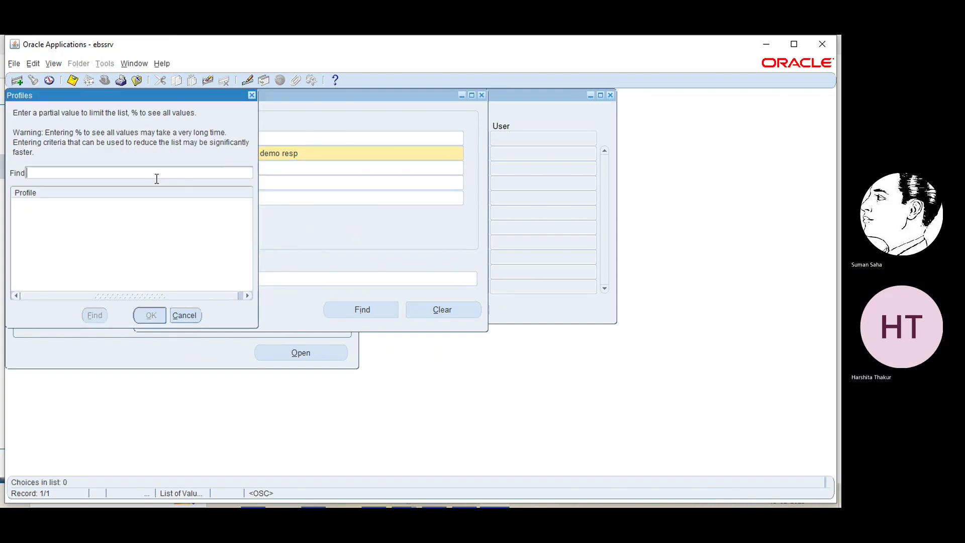
type("GL%DATA%")
key("Return")
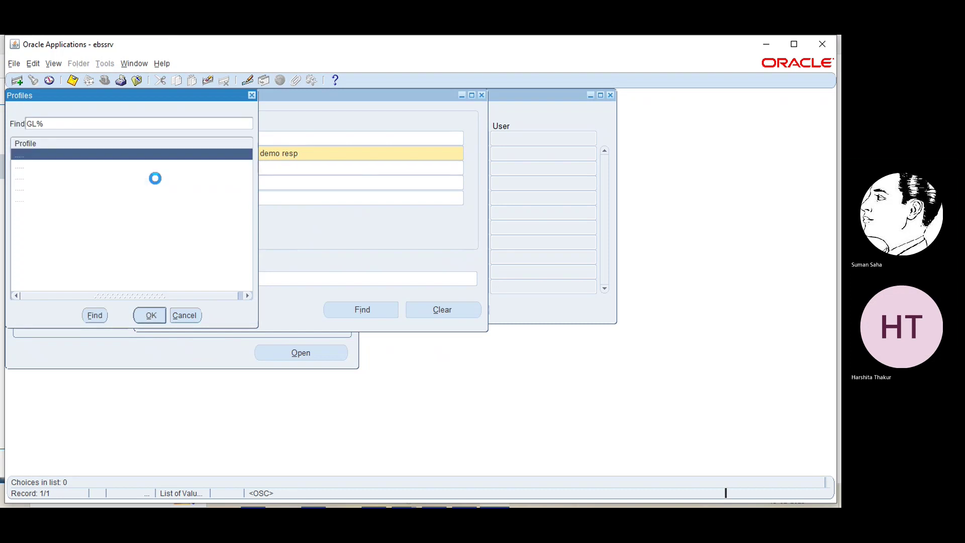
left_click(79, 198)
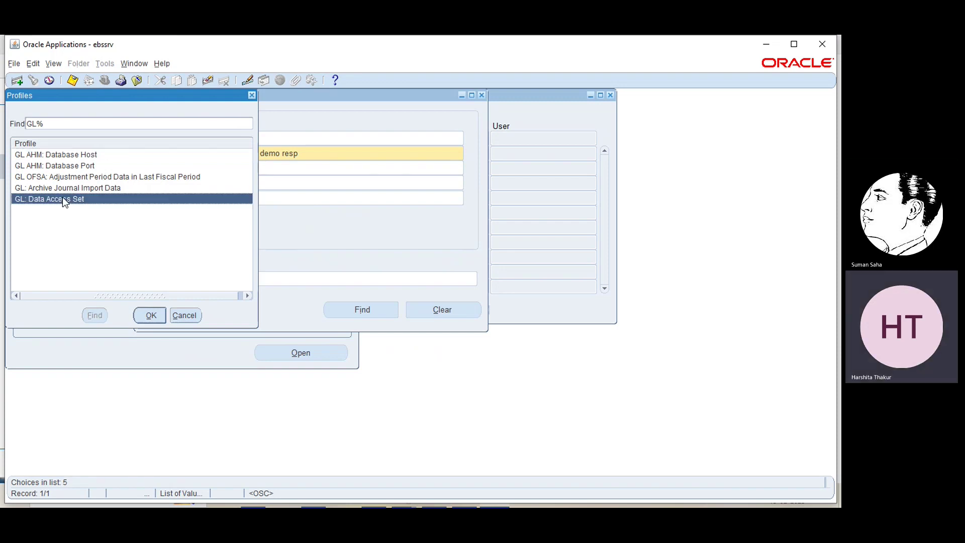
left_click(151, 315)
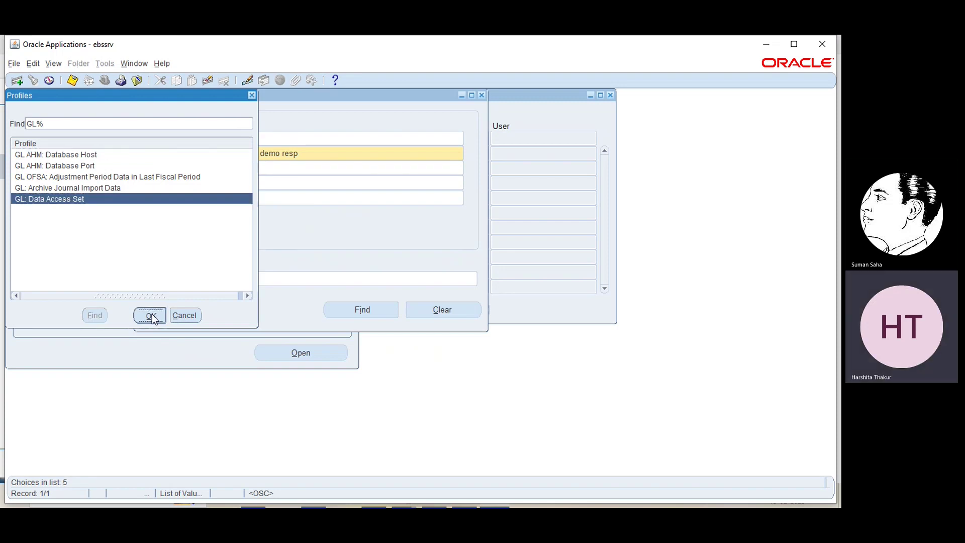
left_click(351, 310)
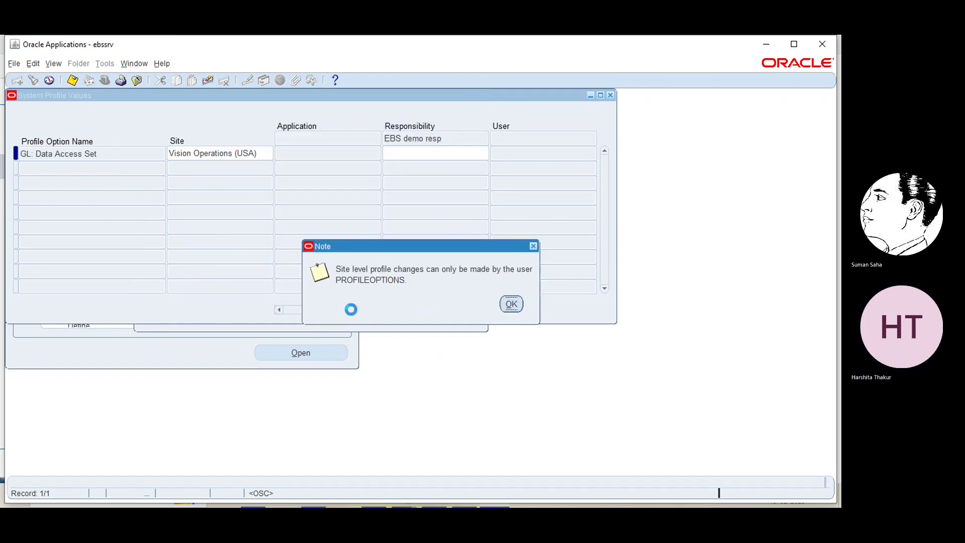
- Set GL: Data Access Set to EBS PL at EBS demo resp level, save, and close the form
left_click(511, 304)
left_click(417, 151)
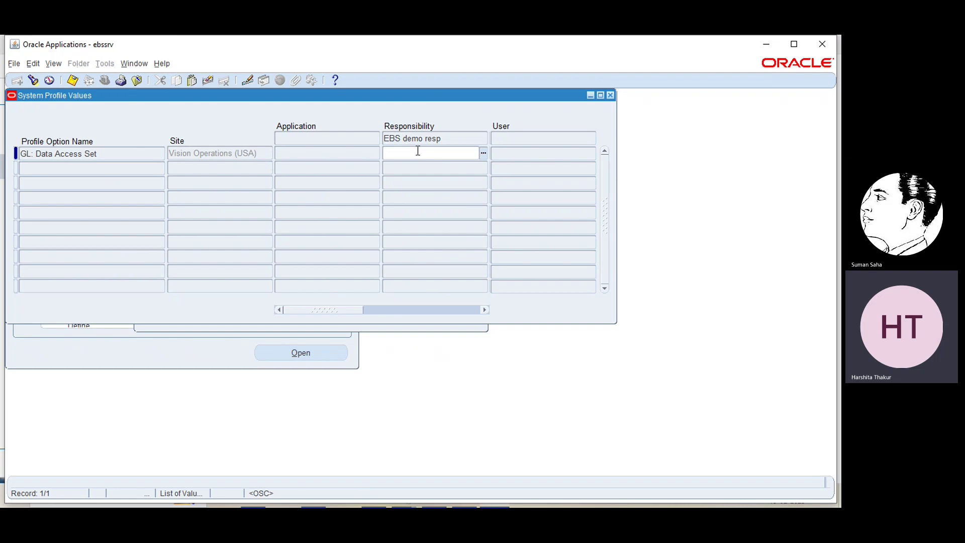
left_click(482, 152)
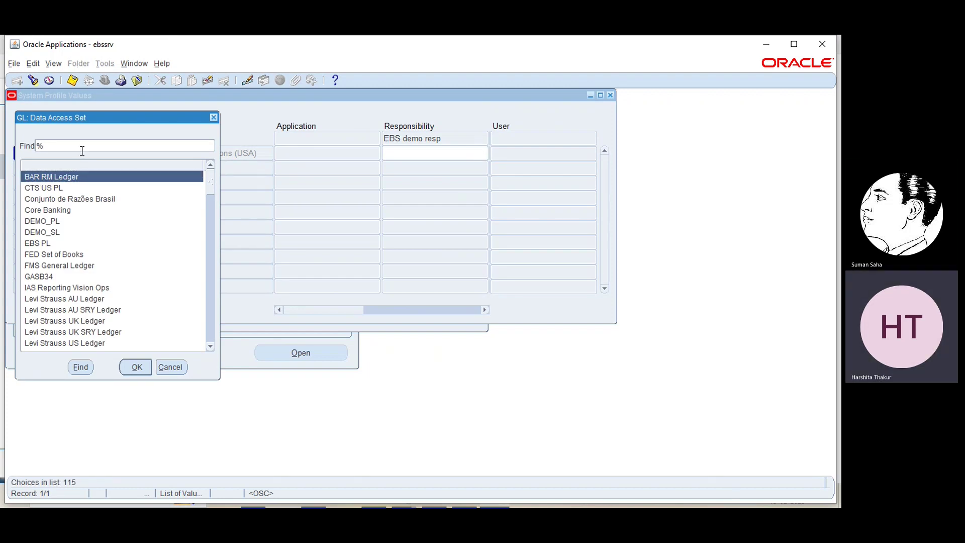
type("ebs")
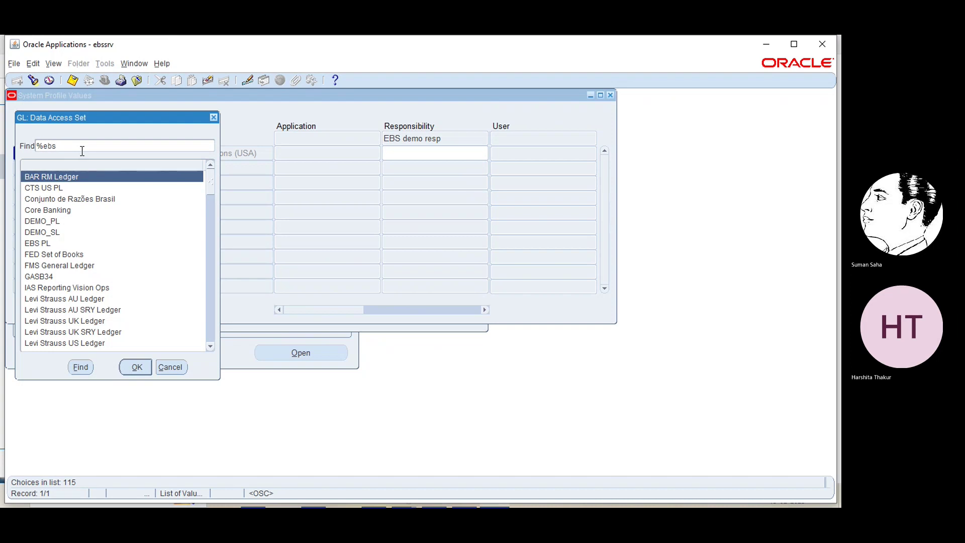
key("Return")
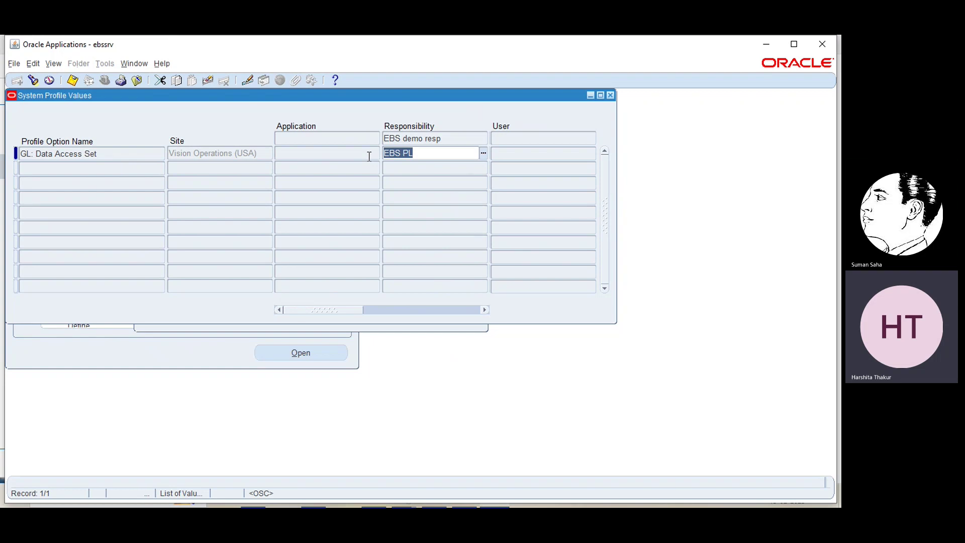
key("ctrl+s")
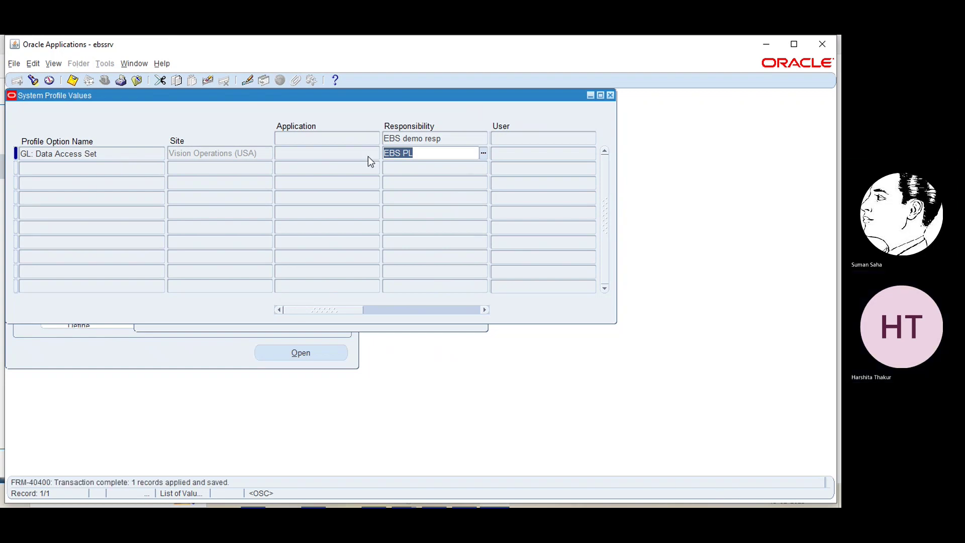
left_click(610, 95)
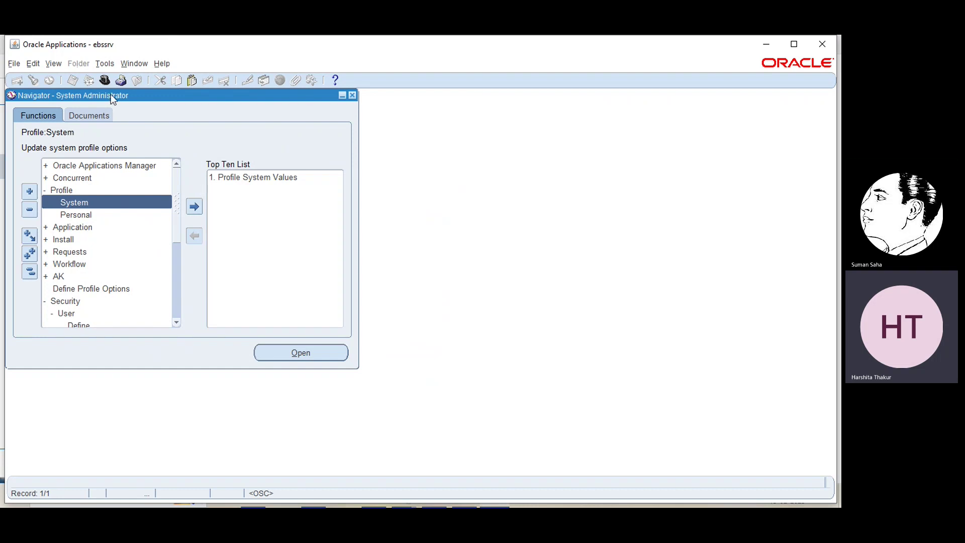
- Switch the navigator to the EBS demo resp responsibility
left_click(103, 79)
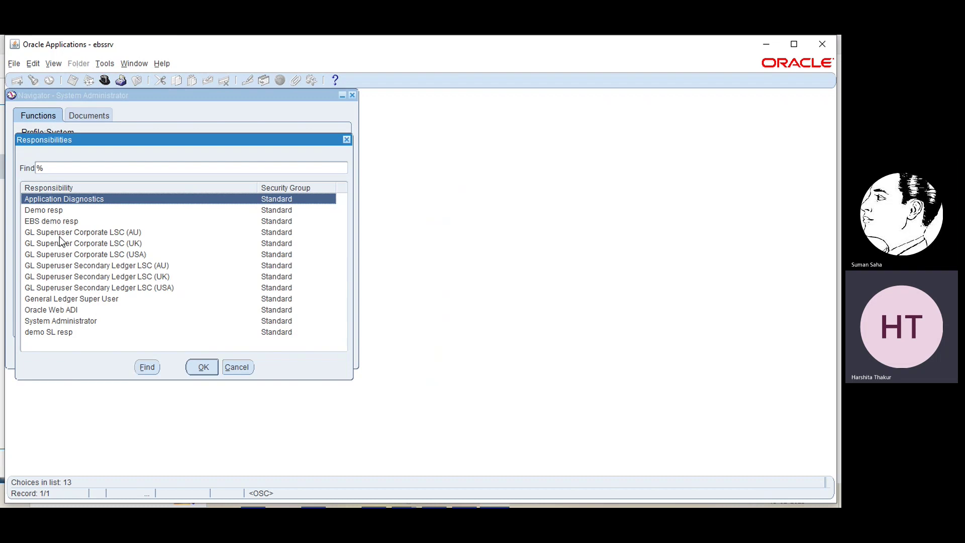
left_click(35, 223)
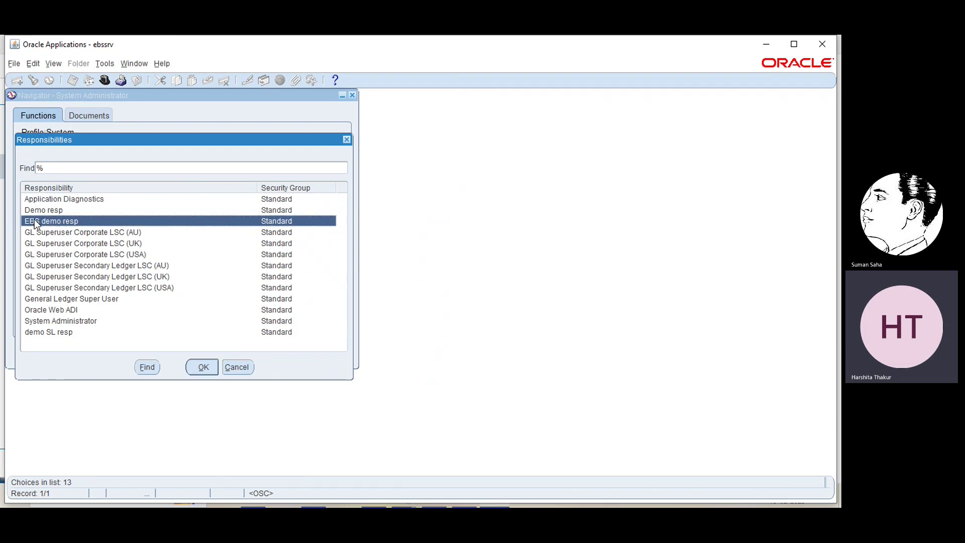
left_click(201, 367)
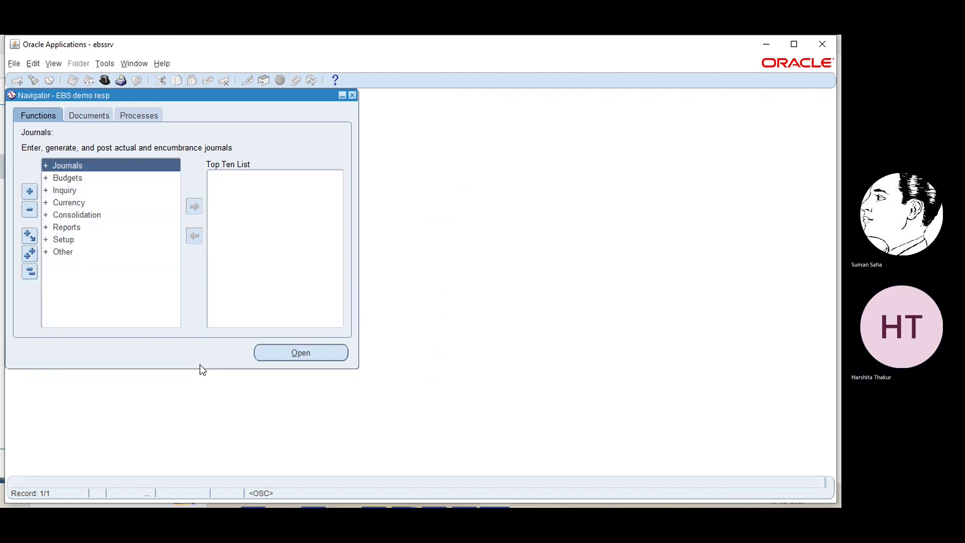
- Minimize Oracle Applications and bring up the PowerPoint deck at slide 46
left_click(766, 47)
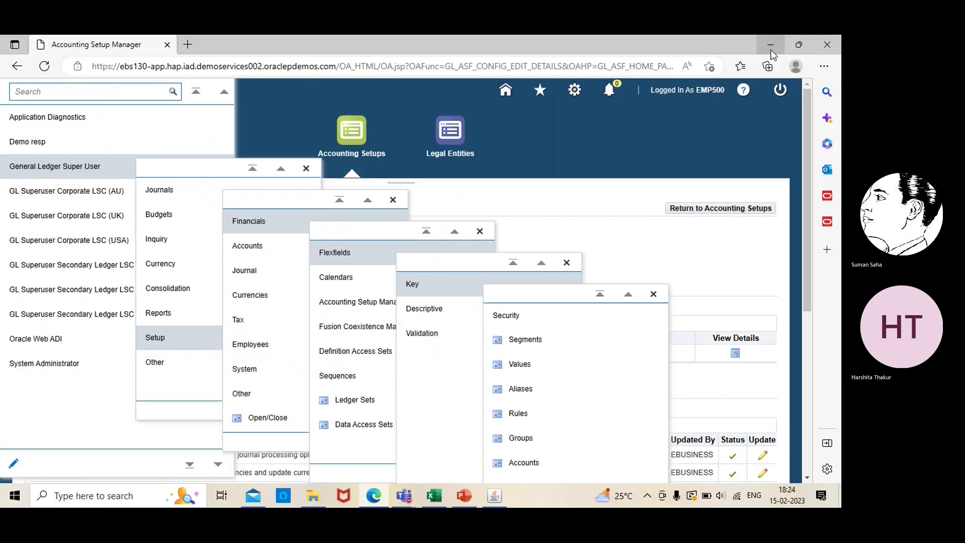
left_click(464, 495)
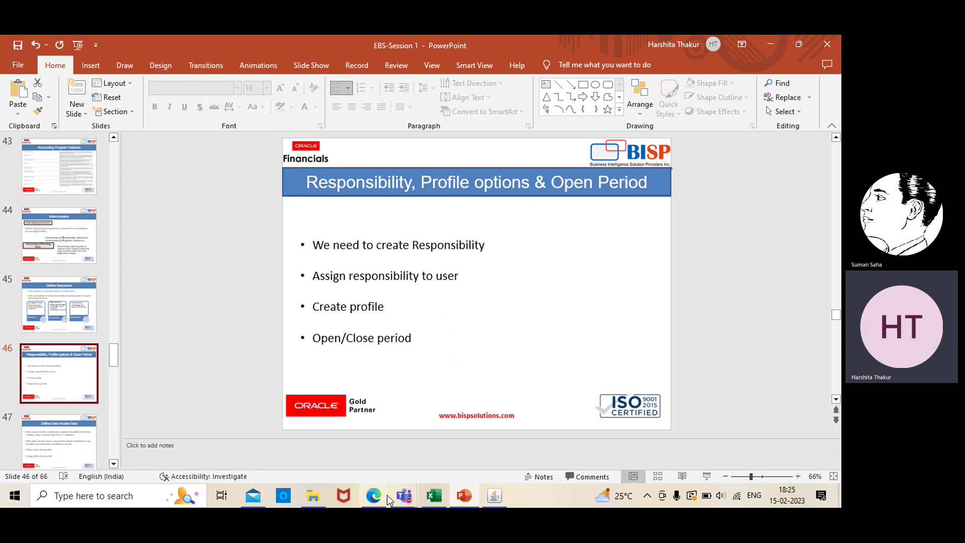
- Bring the Oracle Applications window with the EBS demo resp navigator back to the front
left_click(492, 500)
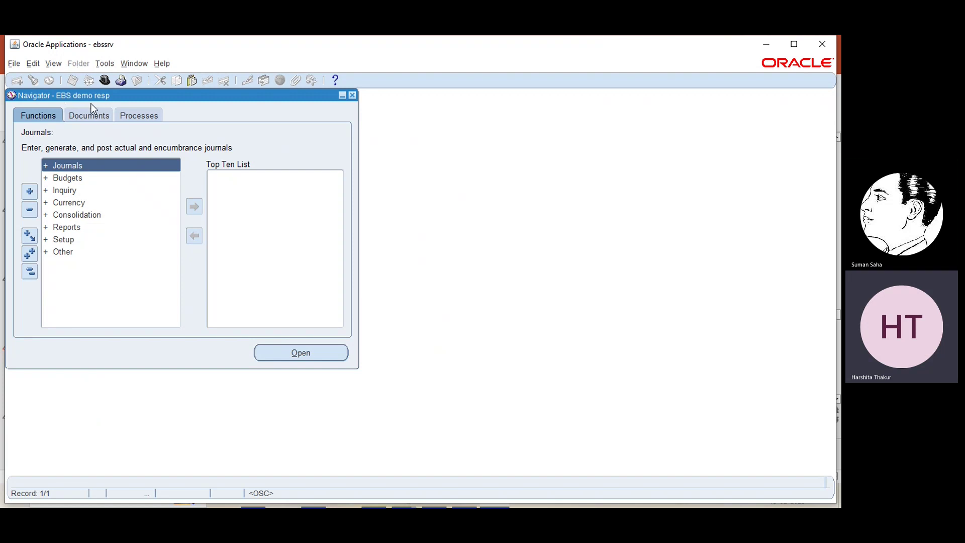
- Launch the Setup > Open/Close periods form from the navigator
left_click(64, 238)
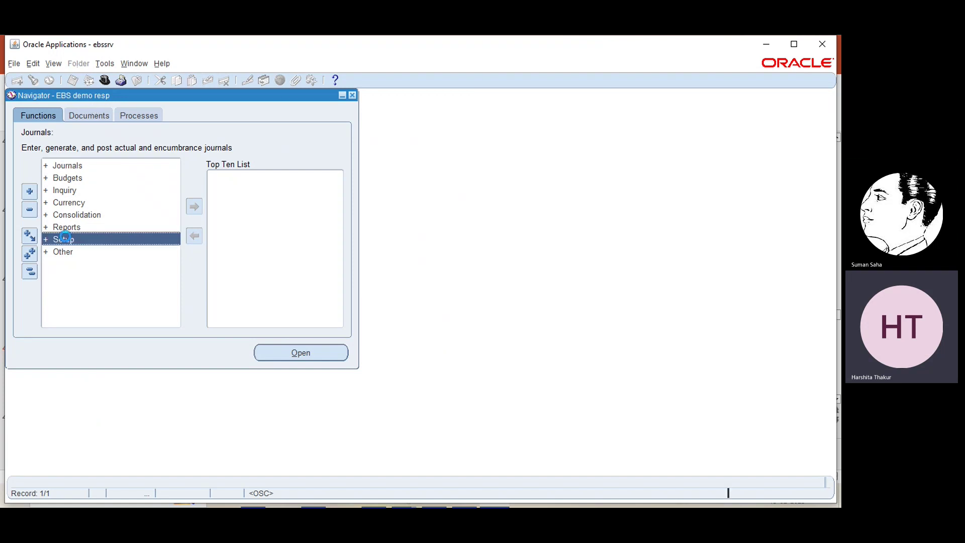
double_click(64, 238)
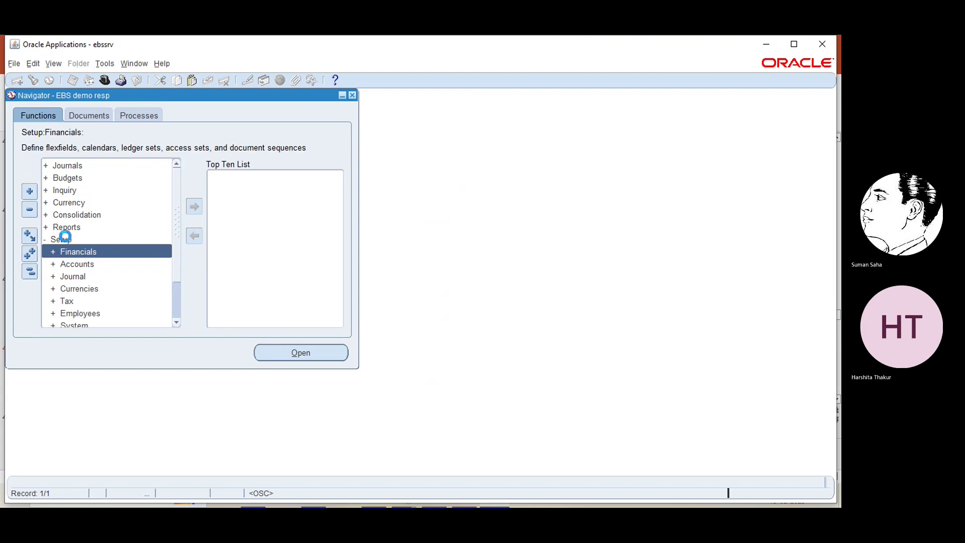
left_click(176, 323)
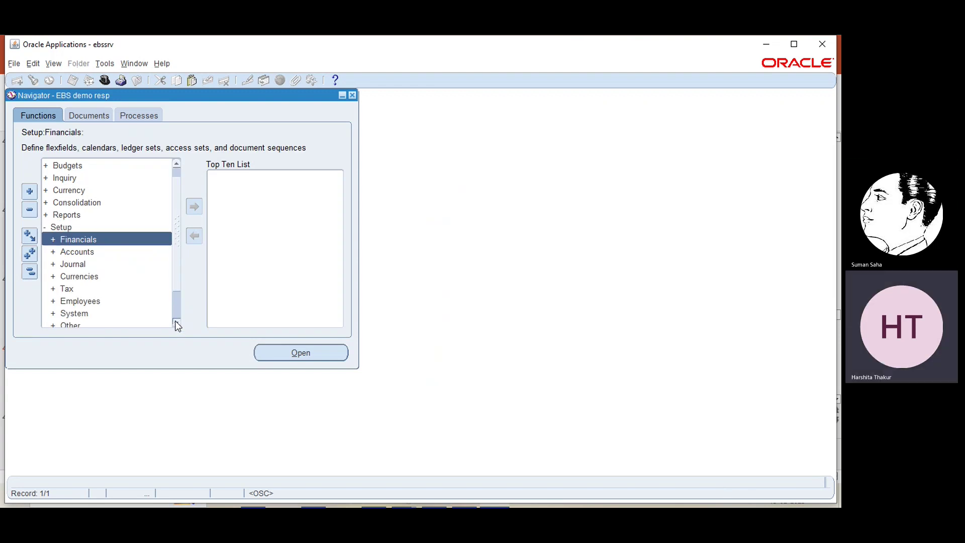
left_click(176, 323)
left_click(176, 323)
left_click(176, 323)
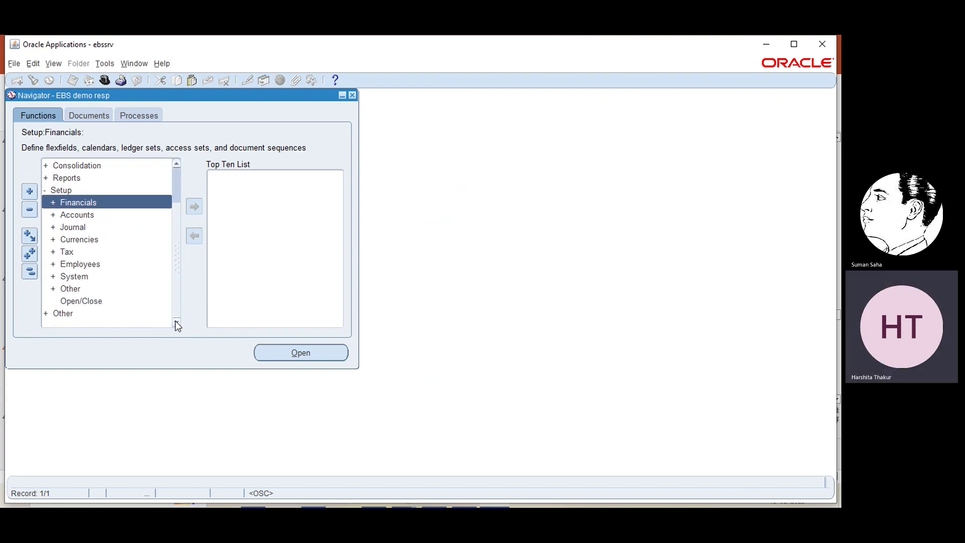
left_click(75, 301)
double_click(73, 300)
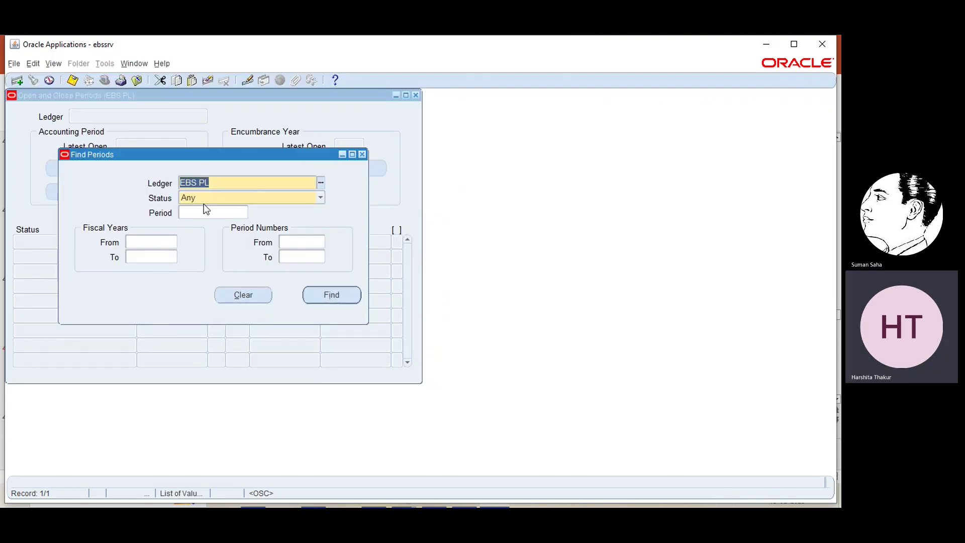
- Find ledger EBS PL's periods and open the first period, JAN-23, acknowledging the request note
left_click(335, 293)
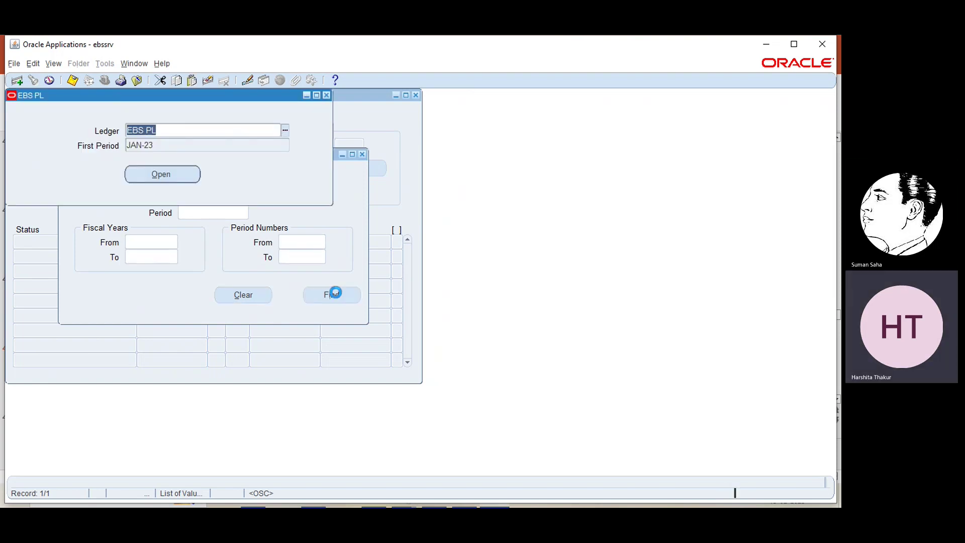
left_click(169, 177)
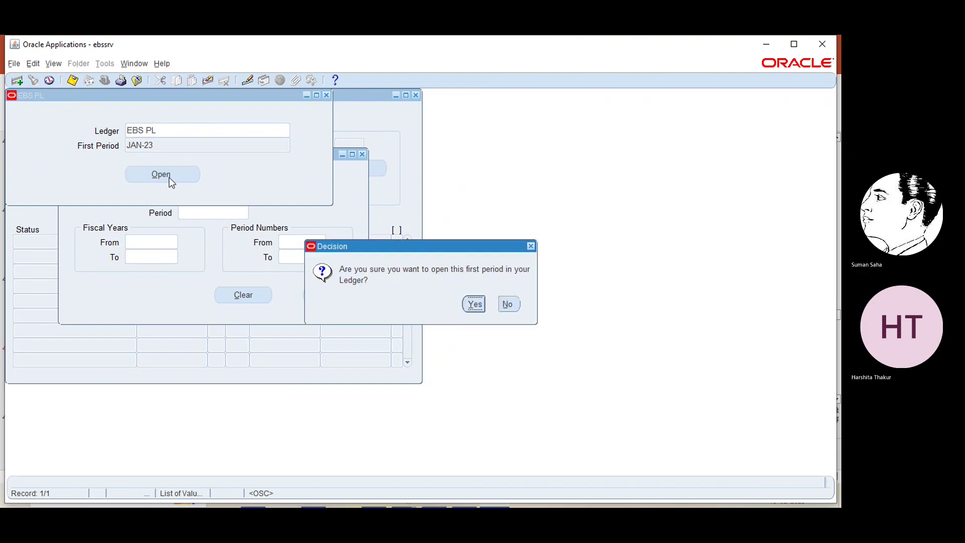
left_click(472, 304)
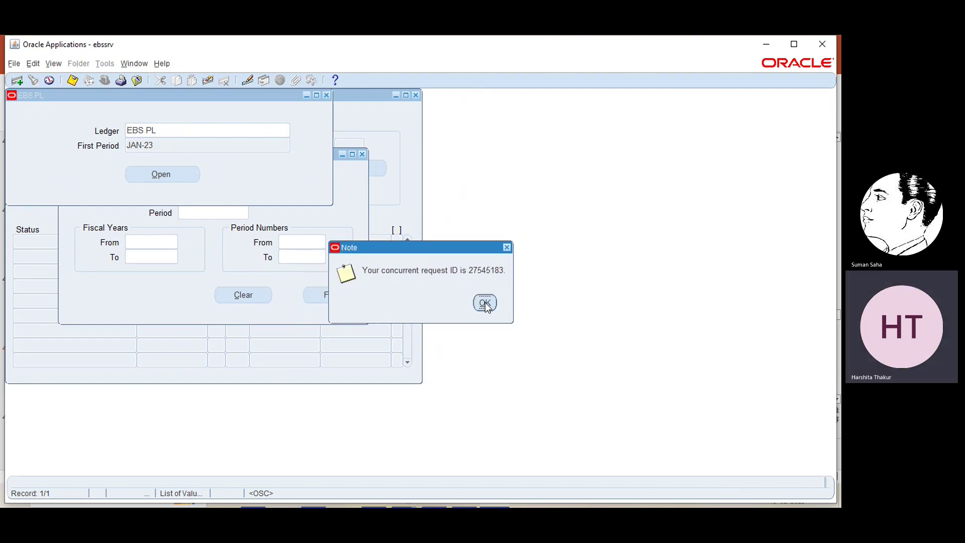
left_click(485, 303)
left_click(54, 63)
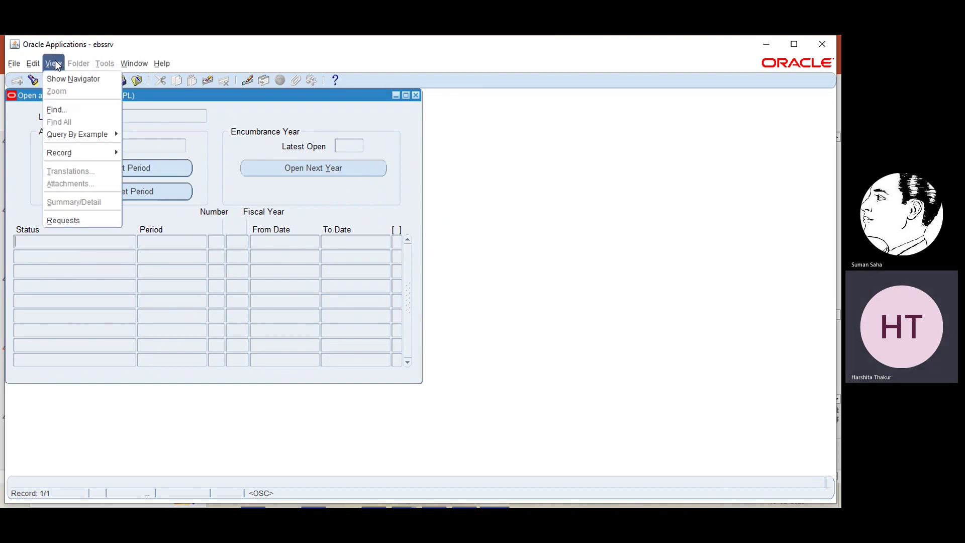
- List all submitted requests and refresh until the Open Period request finishes
left_click(58, 217)
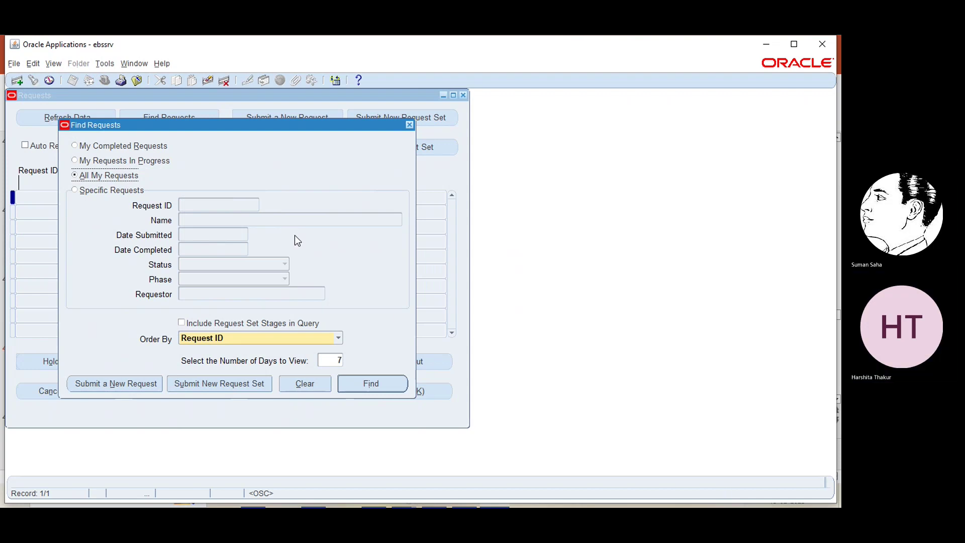
left_click(376, 386)
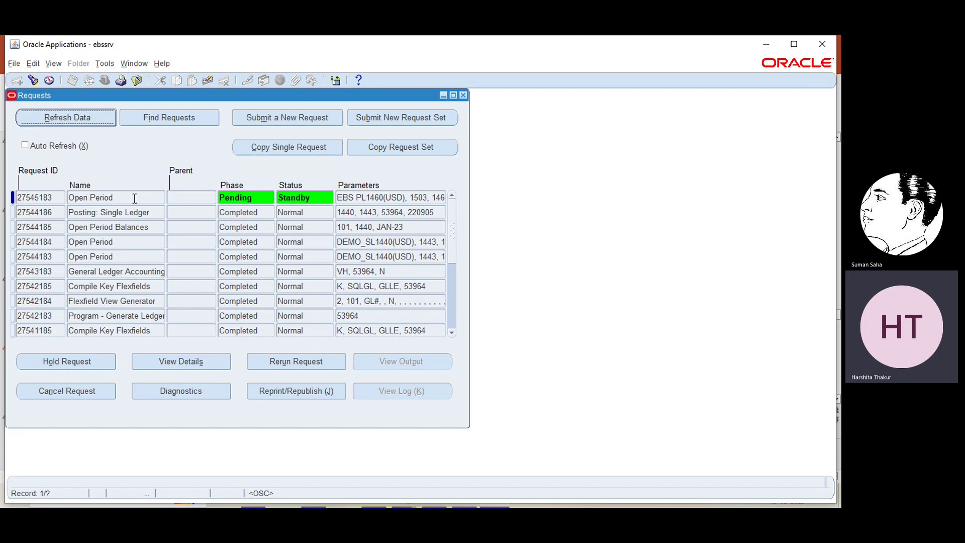
left_click(74, 118)
left_click(74, 119)
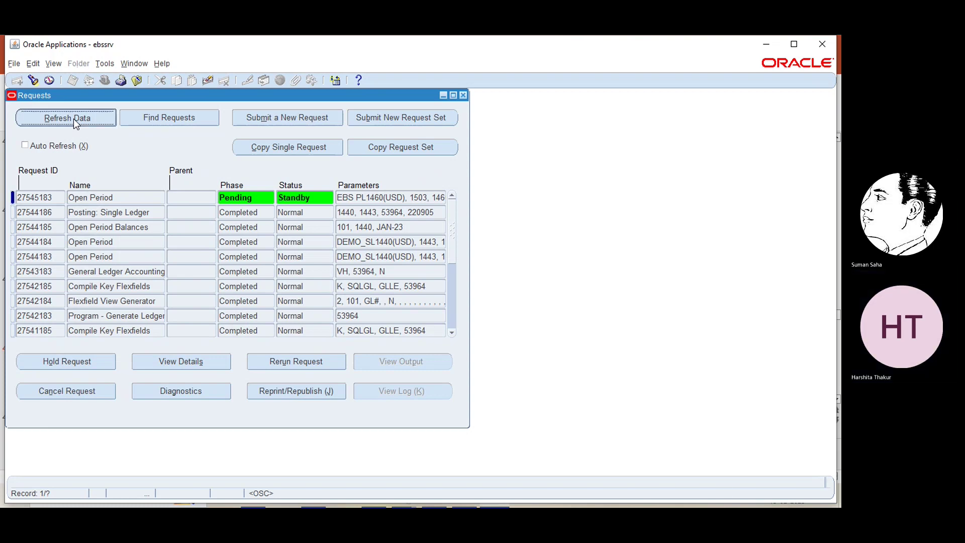
left_click(73, 119)
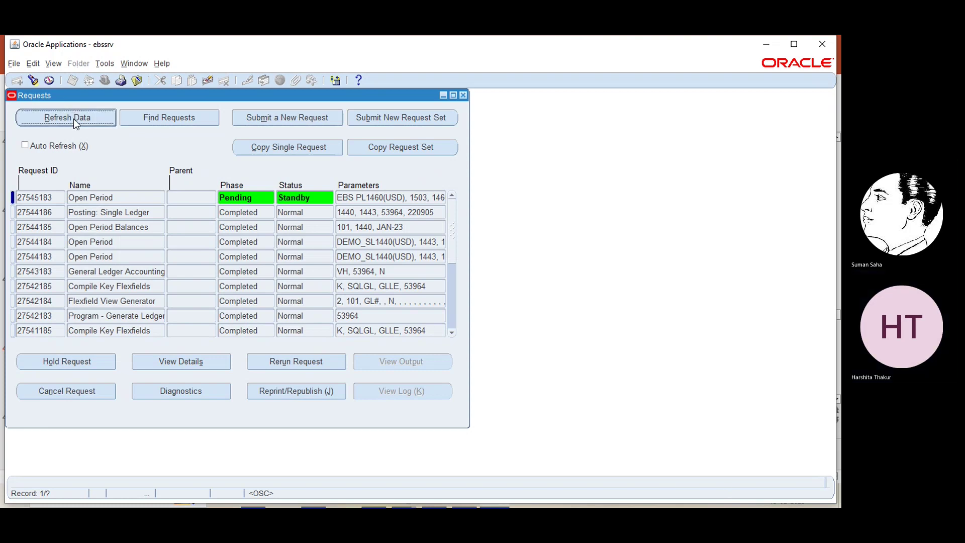
left_click(73, 118)
left_click(73, 119)
left_click(73, 119)
left_click(74, 119)
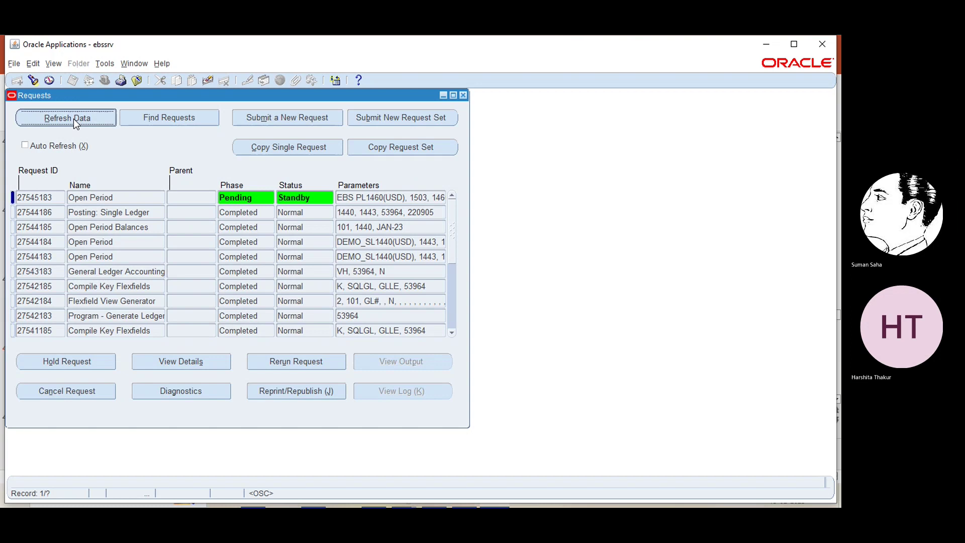
left_click(73, 118)
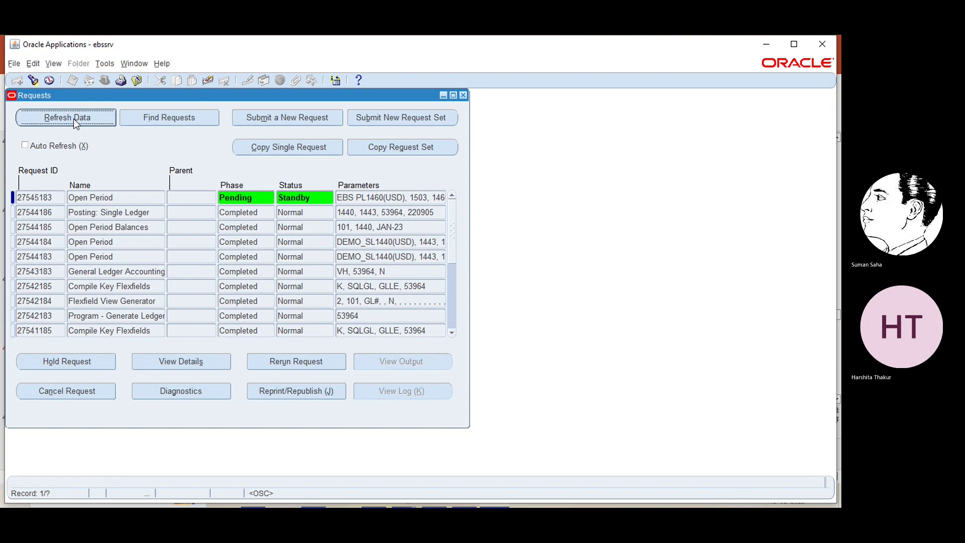
left_click(74, 119)
left_click(73, 118)
left_click(74, 118)
left_click(74, 118)
- Keep refreshing until the JAN-23 Open Period Balances request shows Completed, Normal
left_click(74, 119)
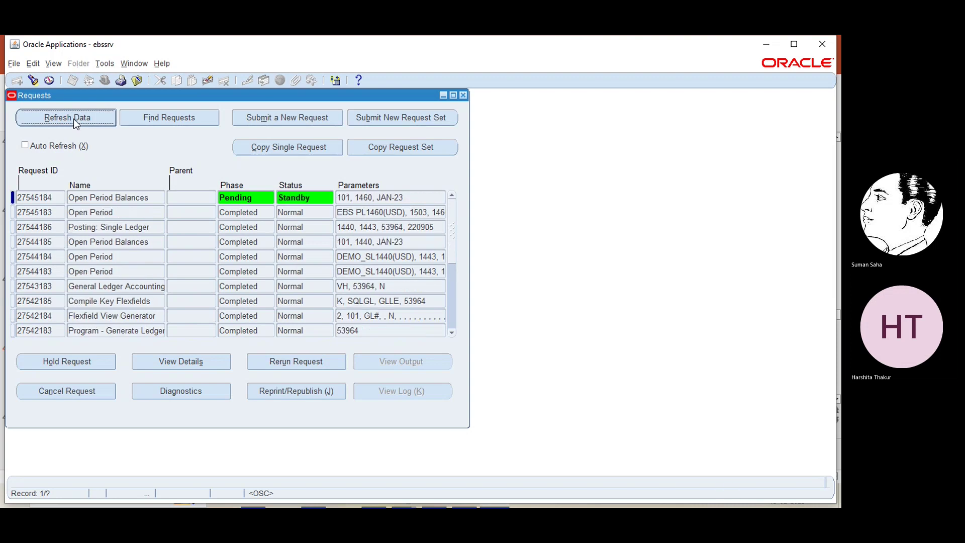
left_click(73, 119)
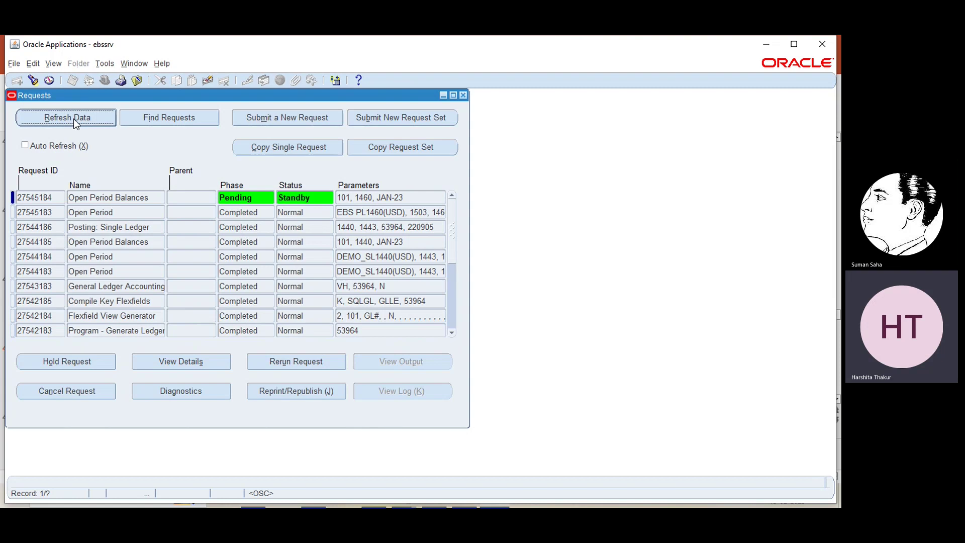
left_click(74, 118)
left_click(74, 119)
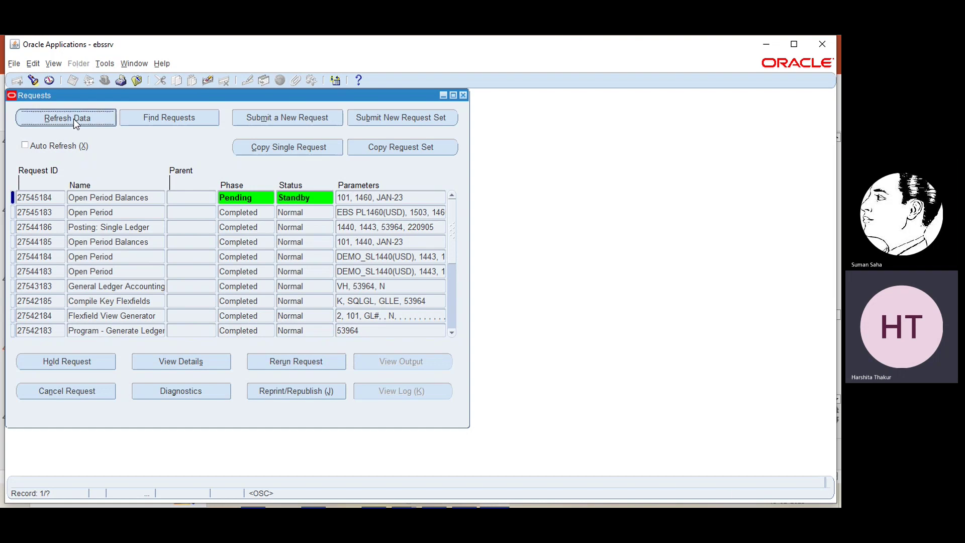
left_click(73, 118)
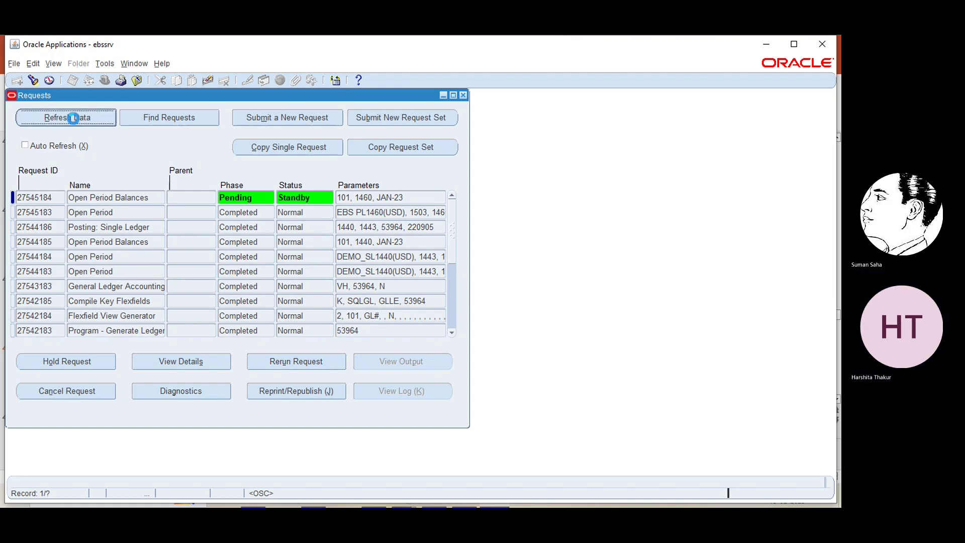
left_click(74, 118)
left_click(74, 119)
left_click(74, 119)
left_click(73, 119)
left_click(73, 119)
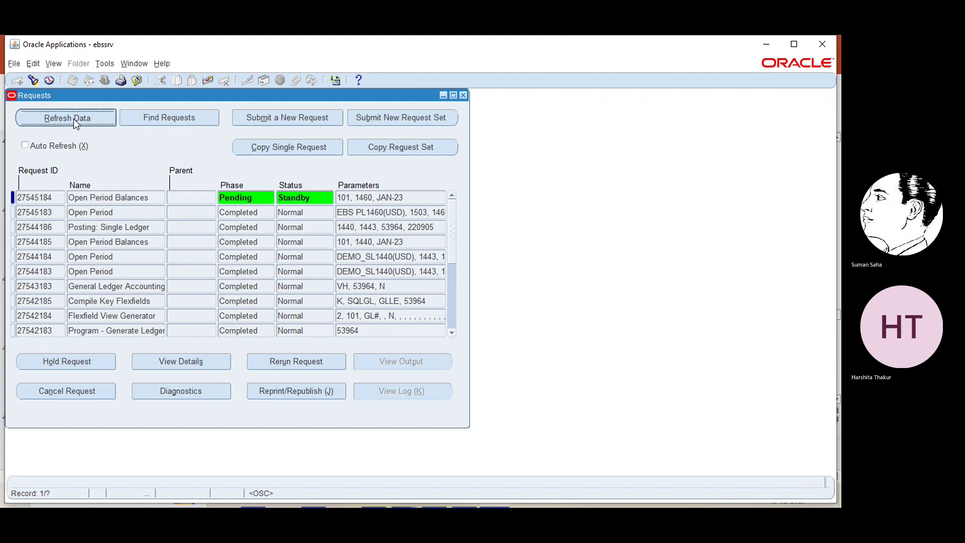
left_click(74, 119)
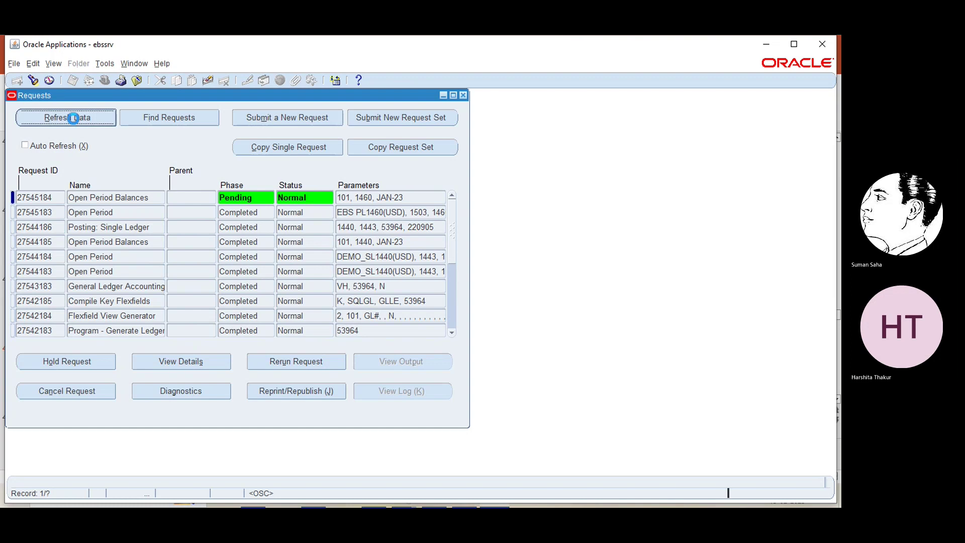
left_click(73, 119)
left_click(73, 118)
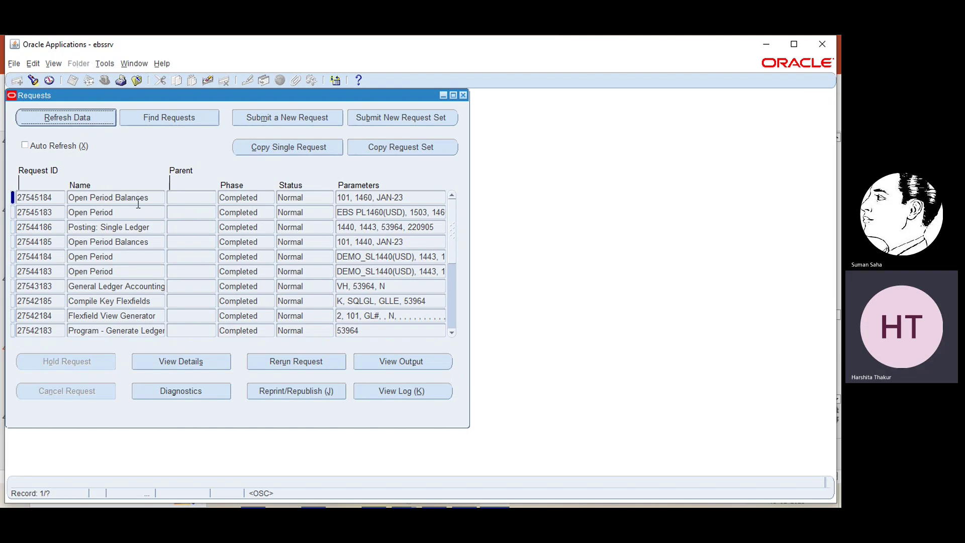
- Reopen Open and Close Periods for EBS PL, showing JAN-23 Open and FEB-23 Future - Entry
left_click(463, 95)
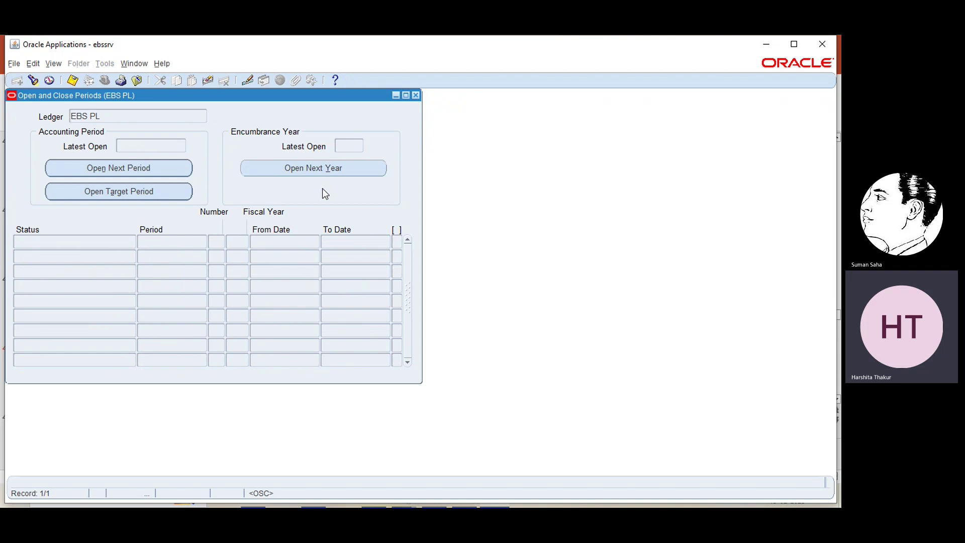
left_click(416, 95)
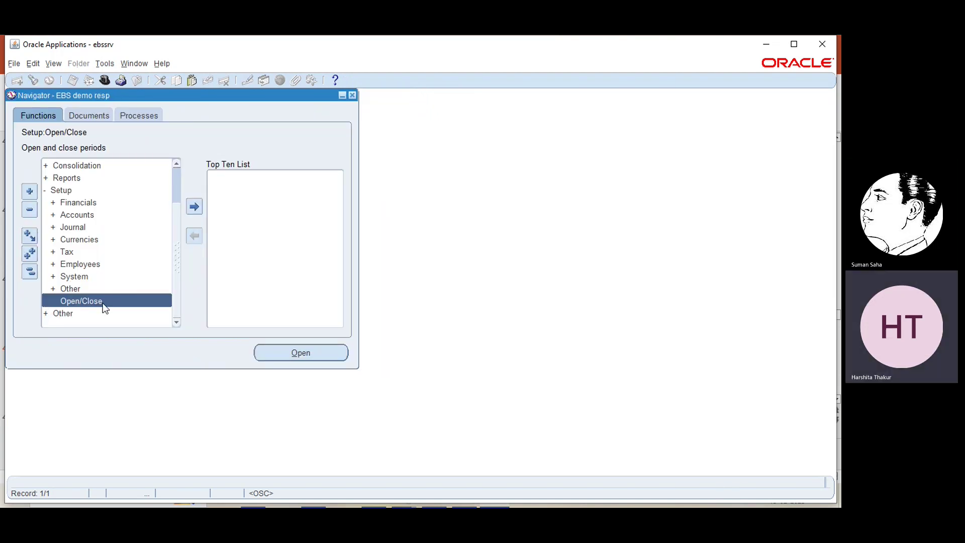
left_click(300, 352)
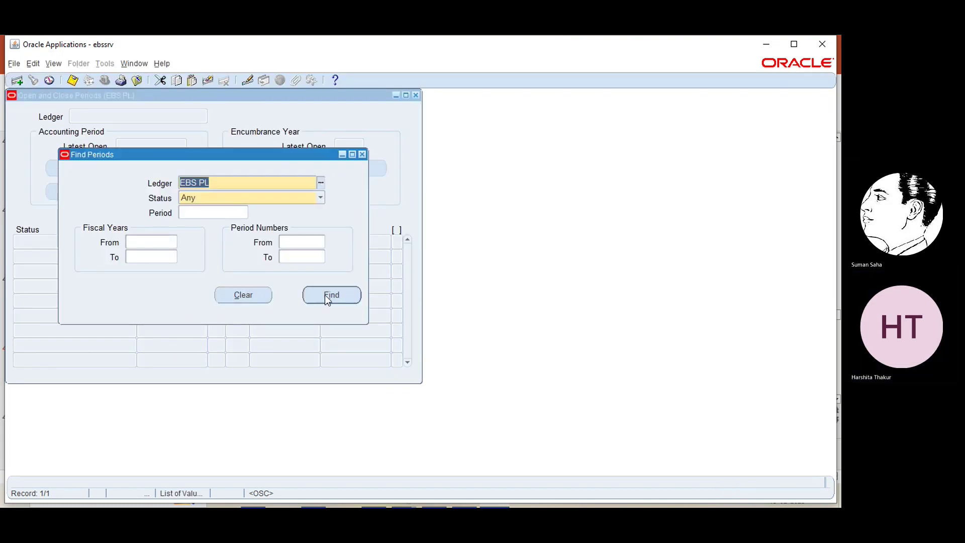
left_click(327, 297)
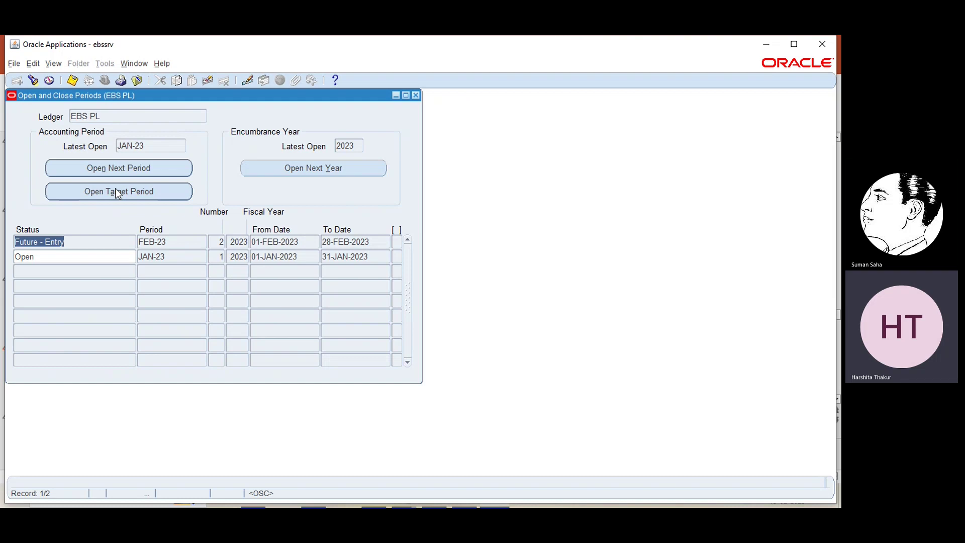
- Submit an Open Target Period request that opens EBS PL periods through JUN-23
left_click(117, 193)
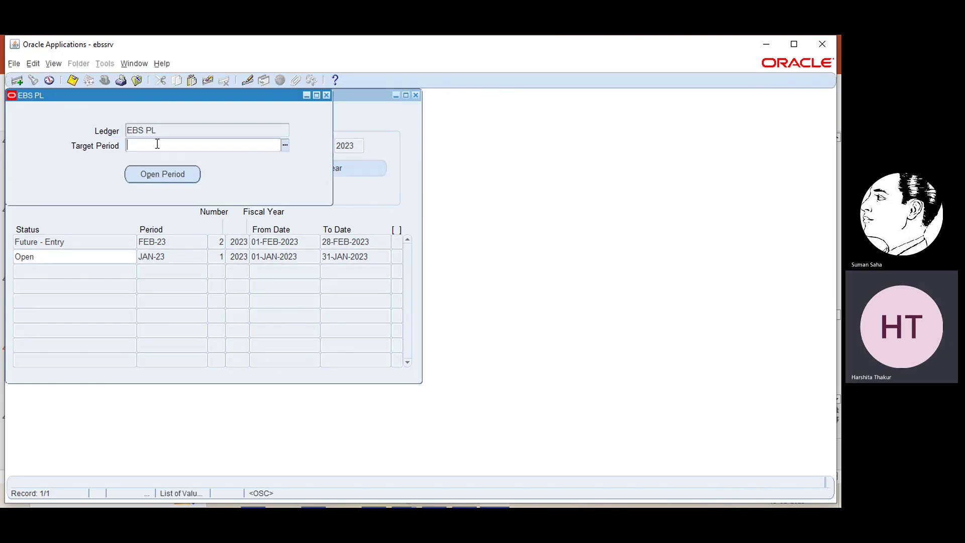
left_click(285, 145)
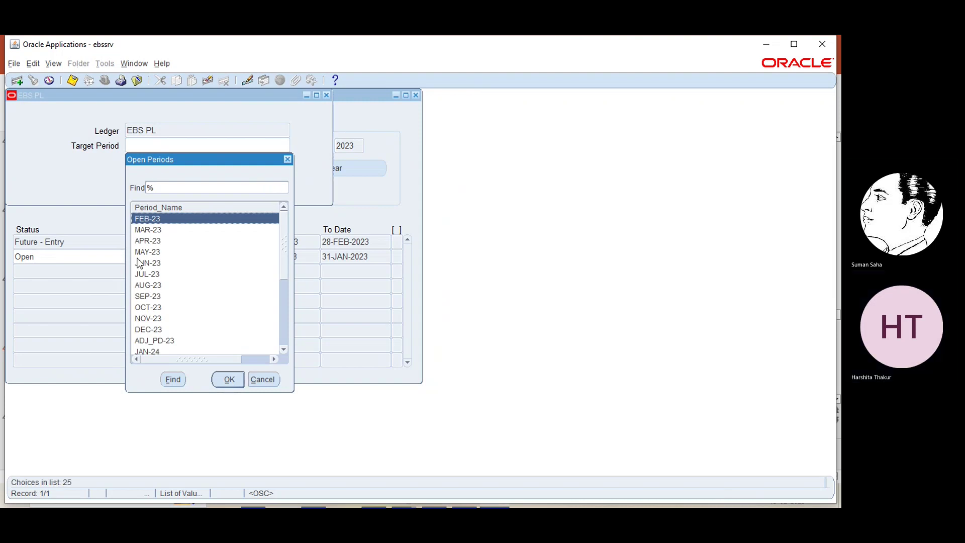
left_click(146, 263)
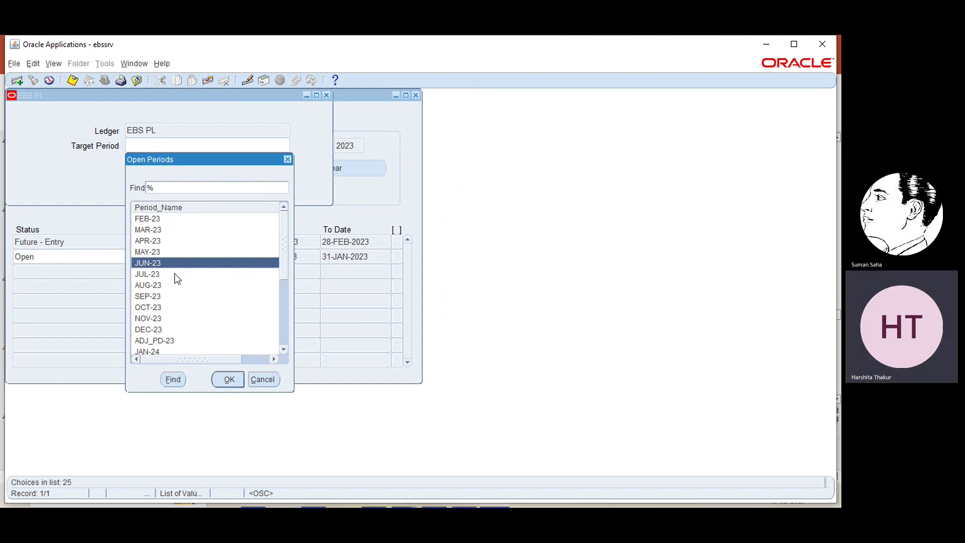
left_click(229, 380)
left_click(172, 169)
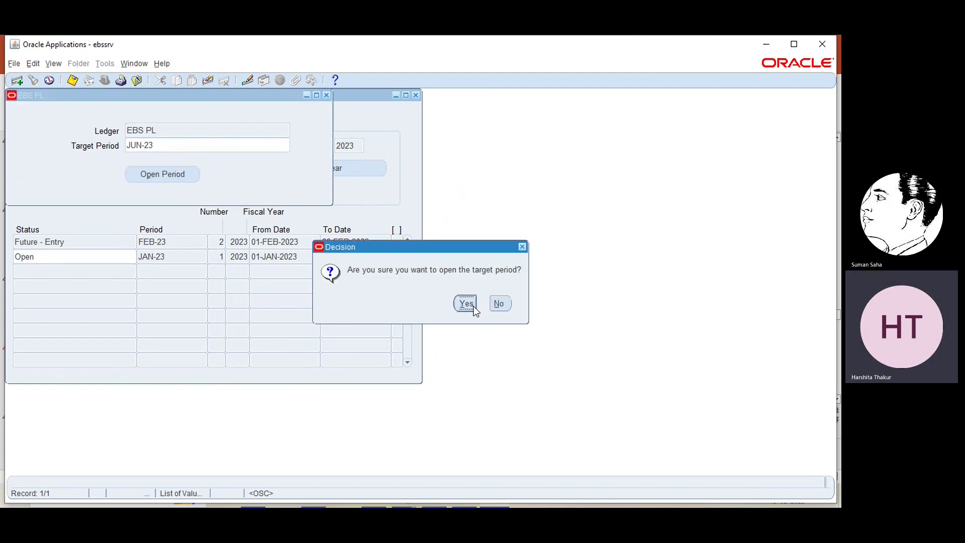
left_click(466, 304)
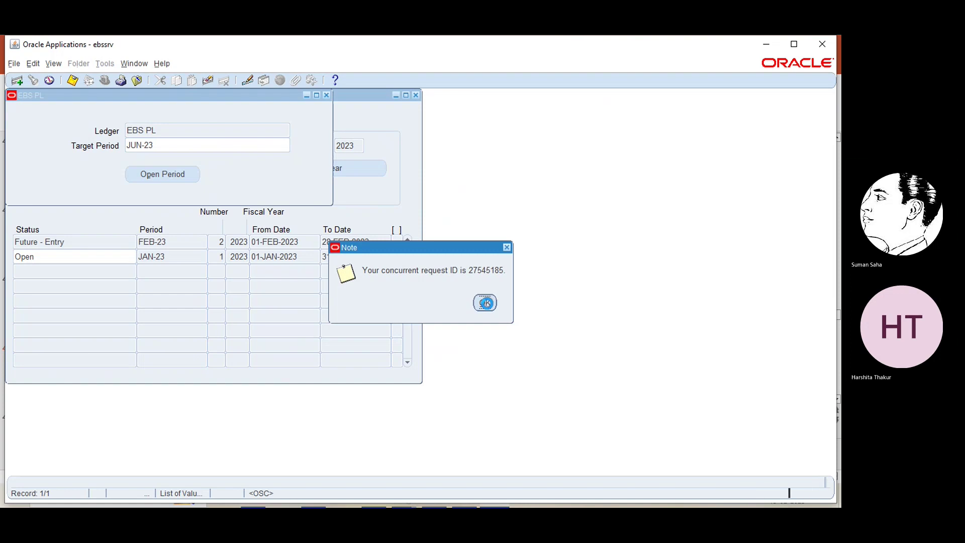
left_click(485, 303)
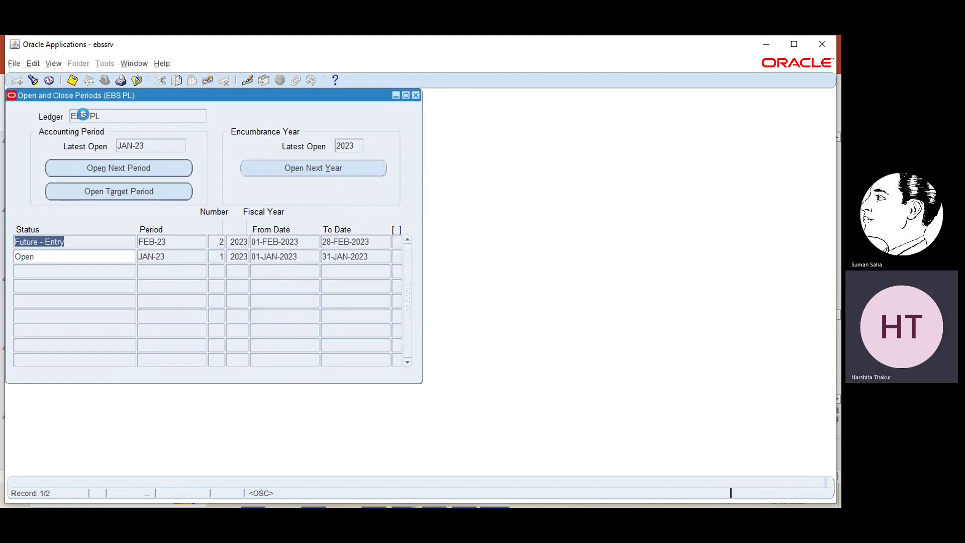
- Open View > Requests and find all my recent concurrent requests
left_click(53, 64)
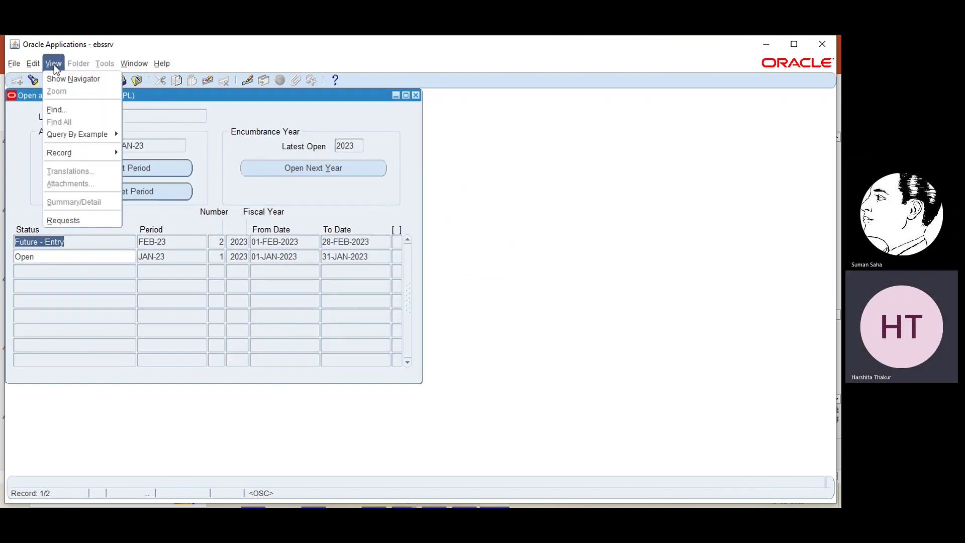
left_click(62, 221)
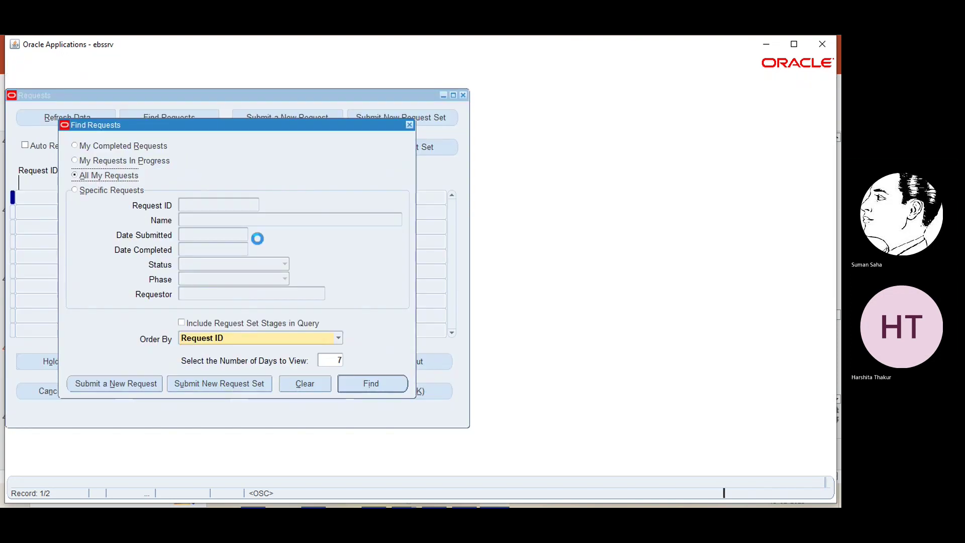
left_click(370, 383)
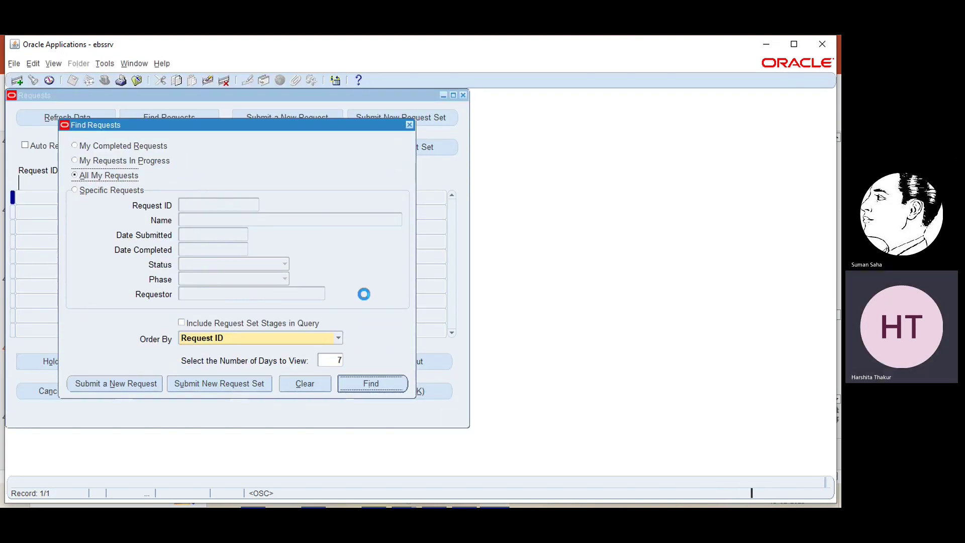
- Refresh until the JUN-23 Open Period Balances request completes normally, then close Requests
left_click(95, 115)
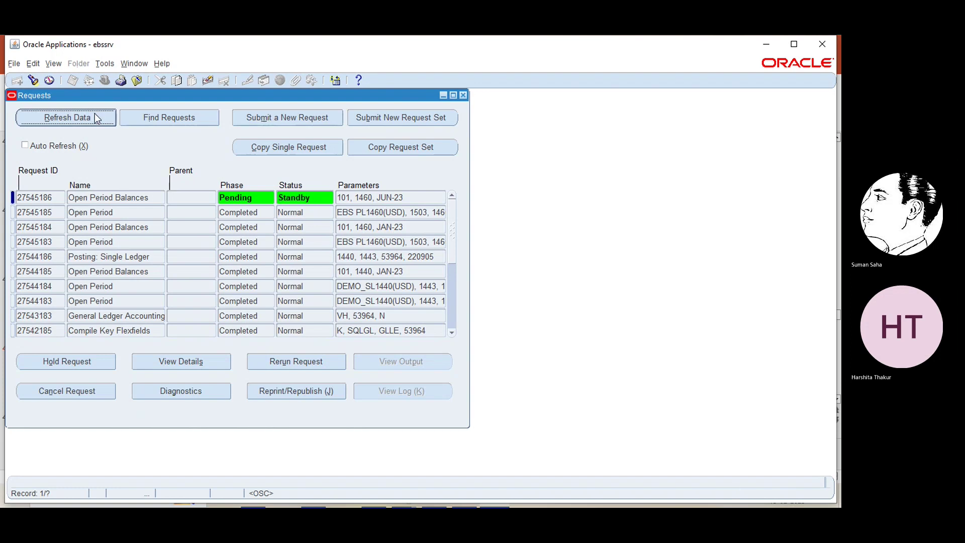
left_click(95, 114)
left_click(95, 114)
left_click(95, 113)
left_click(94, 113)
left_click(94, 113)
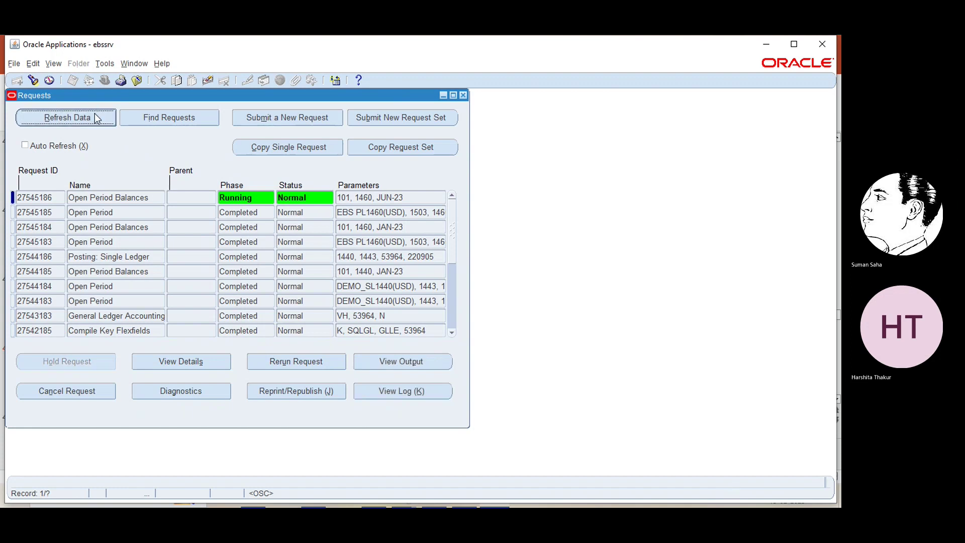
left_click(95, 114)
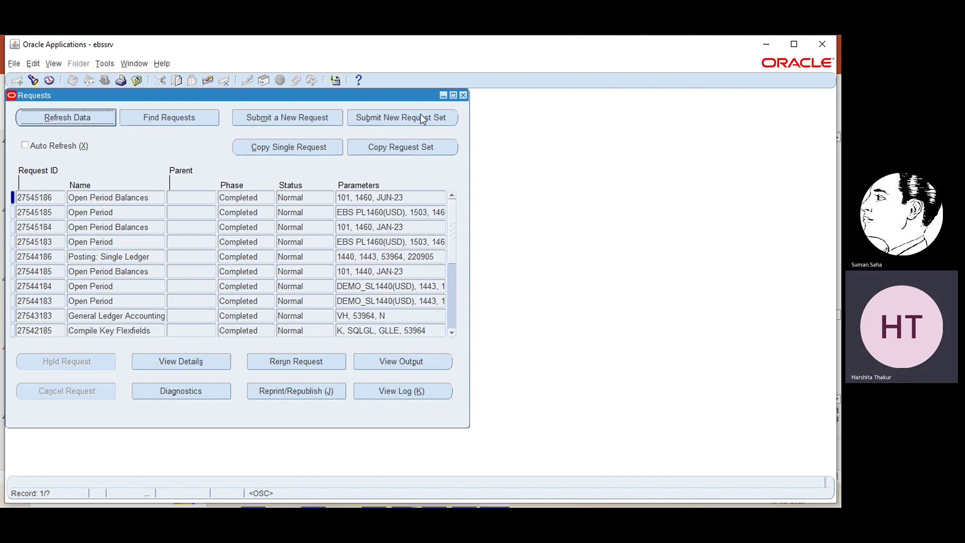
left_click(463, 95)
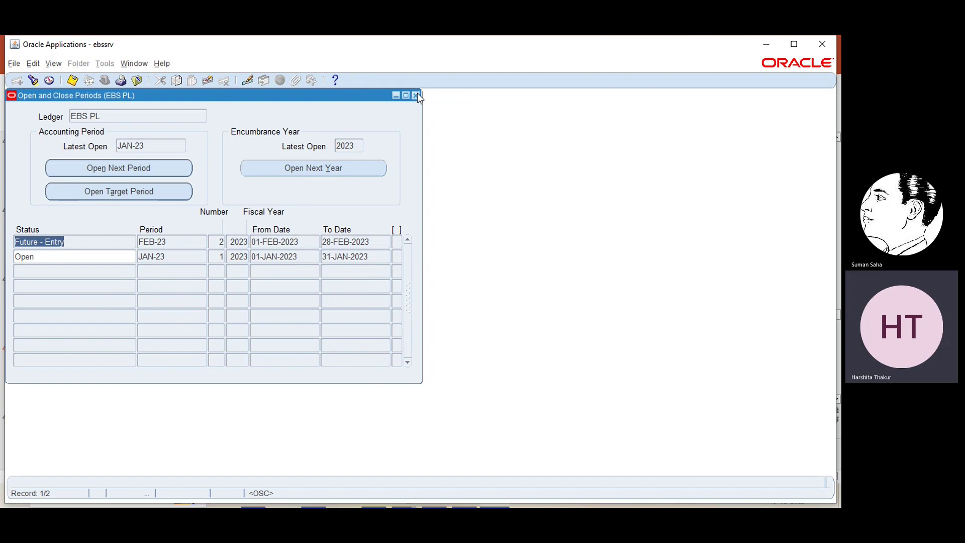
- Reopen Open/Close to confirm JAN-23 through JUN-23 are open and JUL-23 is future entry, then close it
left_click(416, 95)
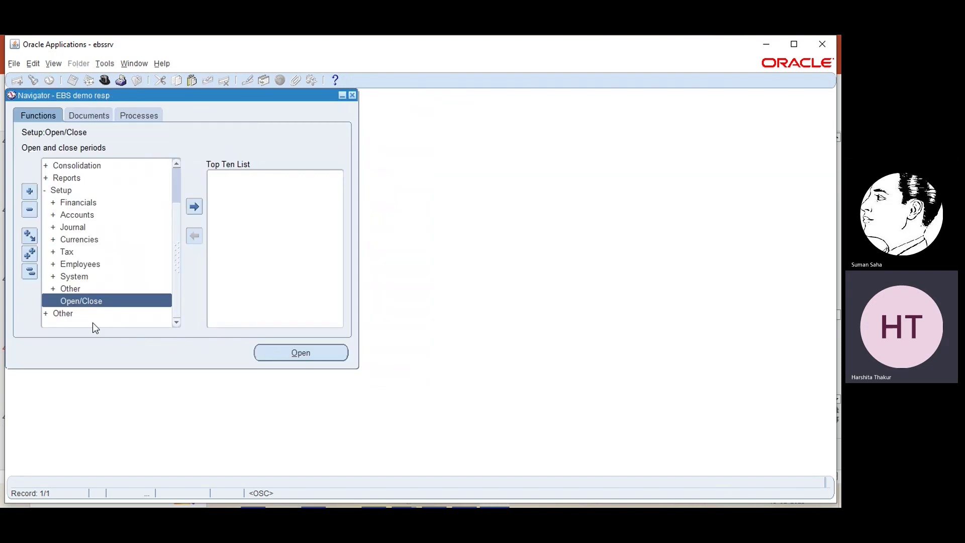
left_click(290, 351)
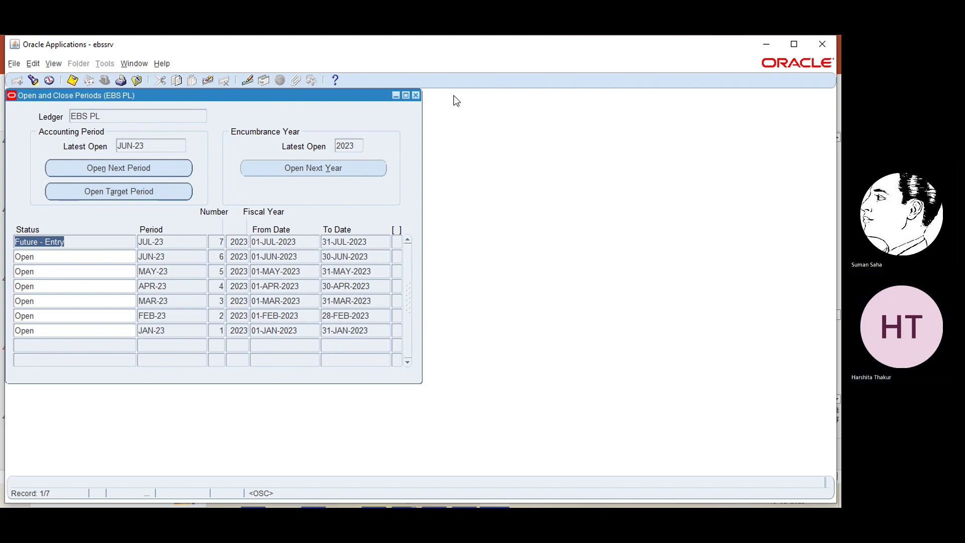
left_click(287, 197)
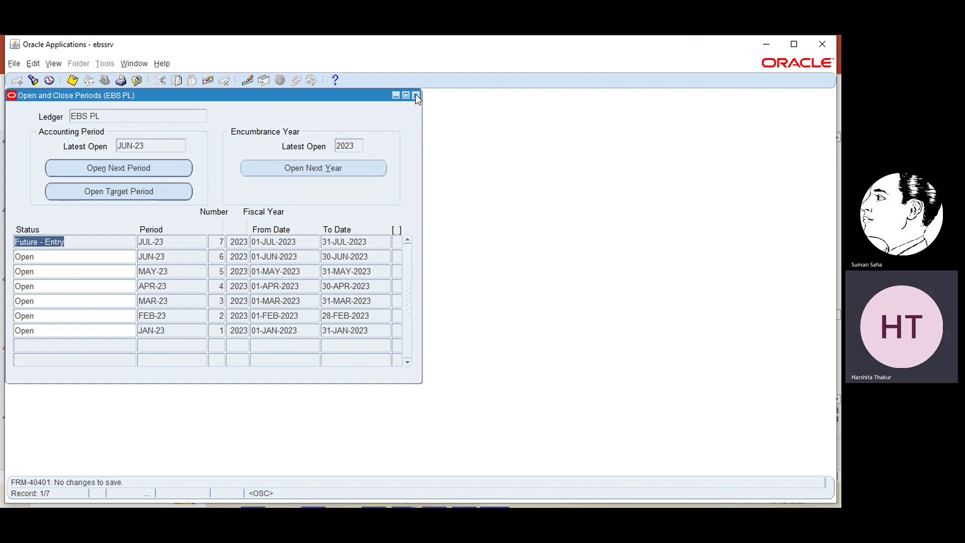
left_click(322, 171)
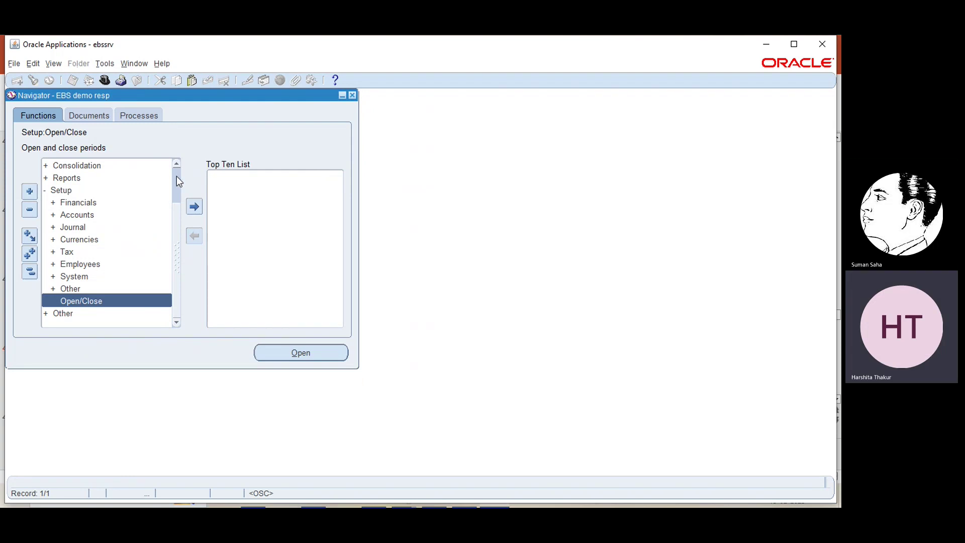
- Create a new journal via Journals > Enter in EBS PL, and list the available periods
scroll(176, 176, "up", 2)
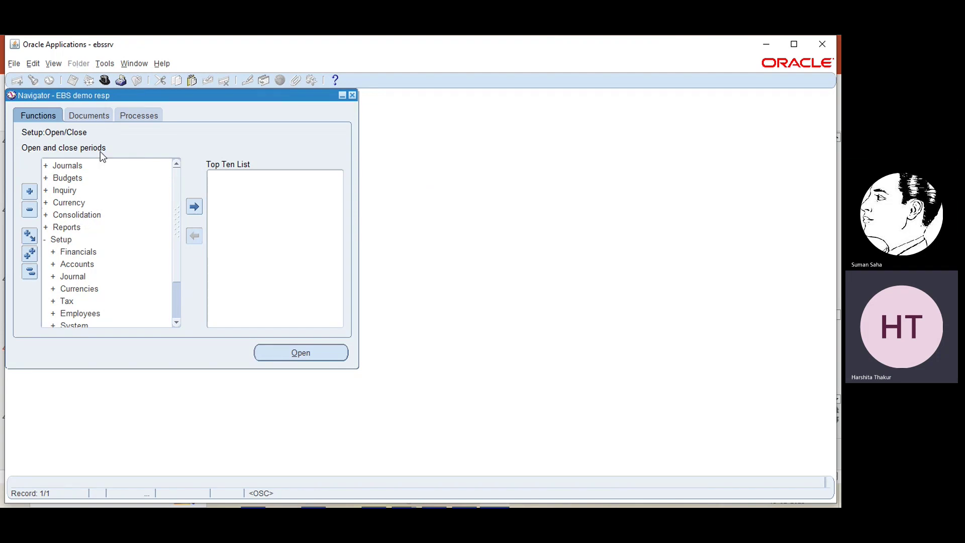
left_click(71, 165)
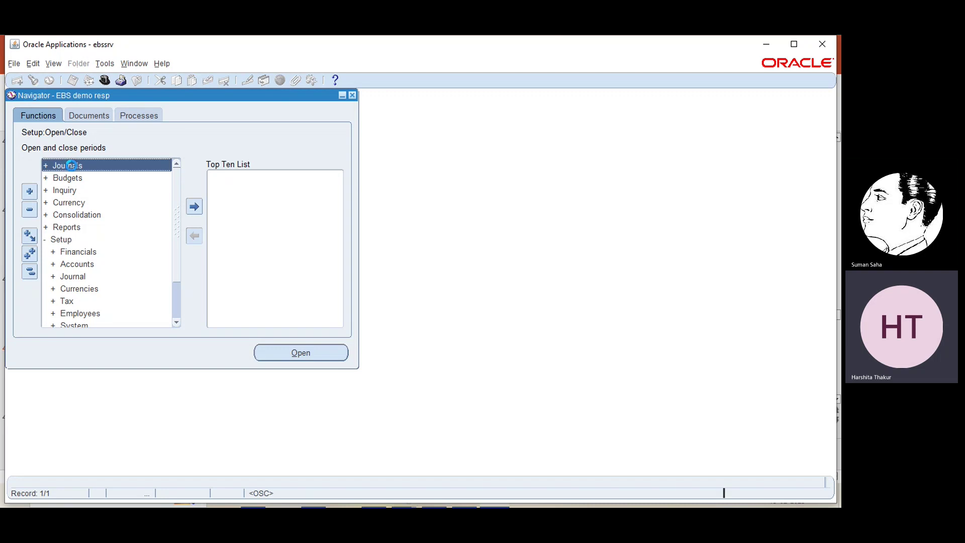
double_click(71, 166)
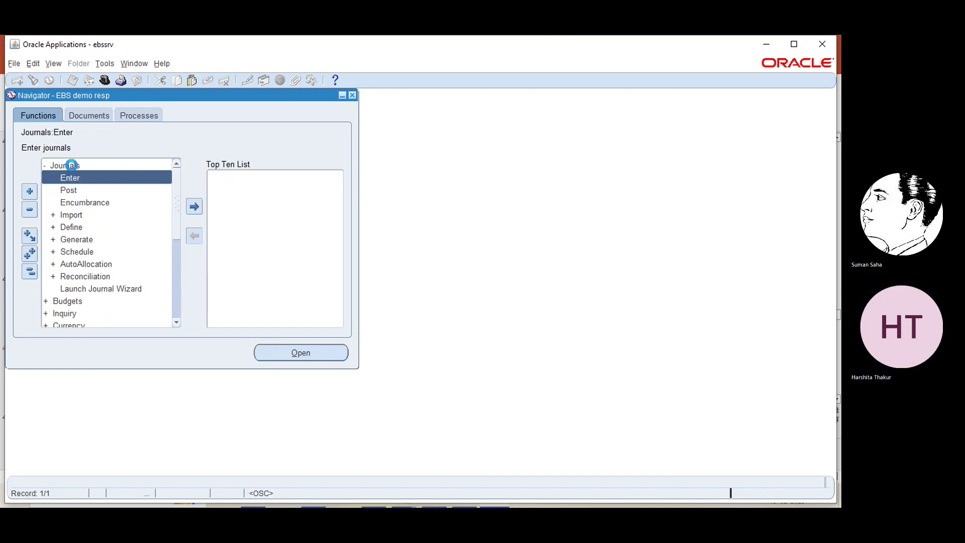
double_click(76, 178)
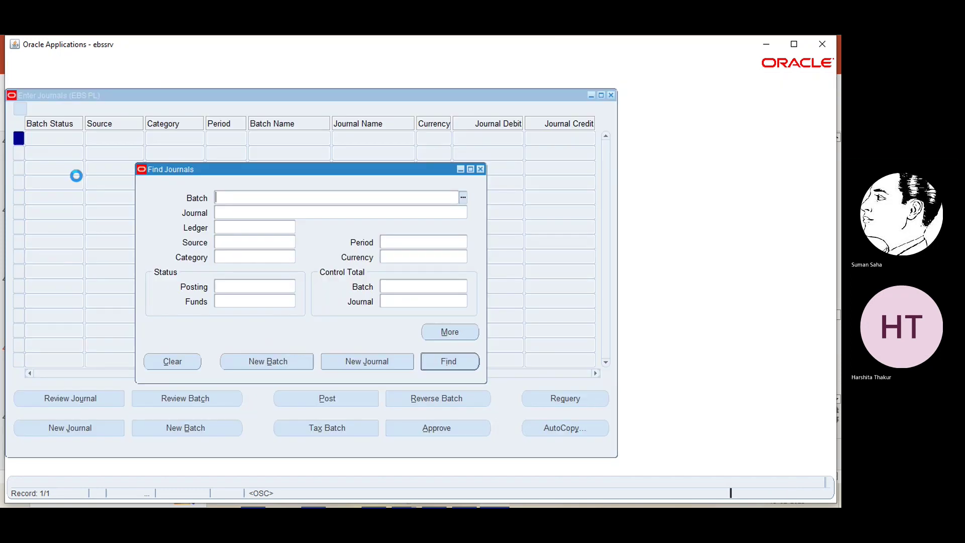
left_click(365, 360)
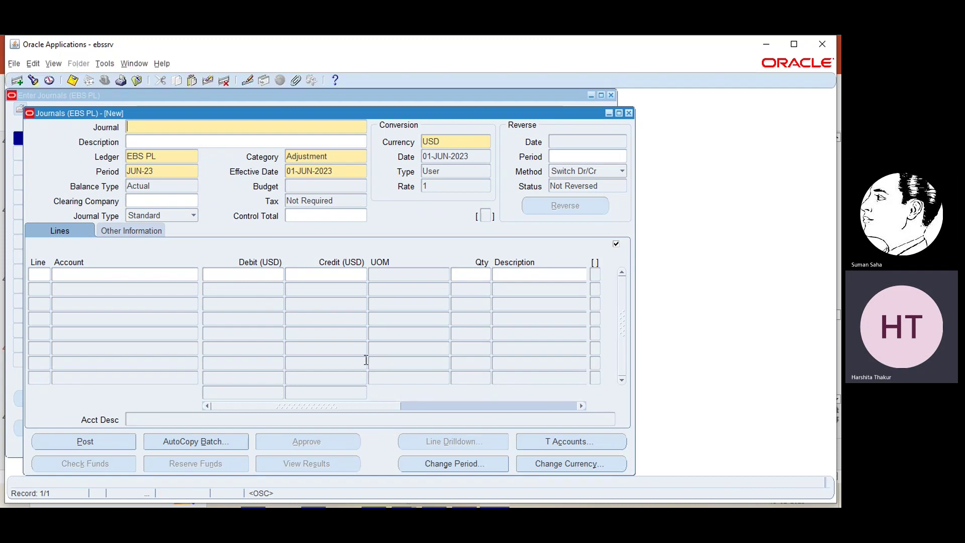
left_click(169, 172)
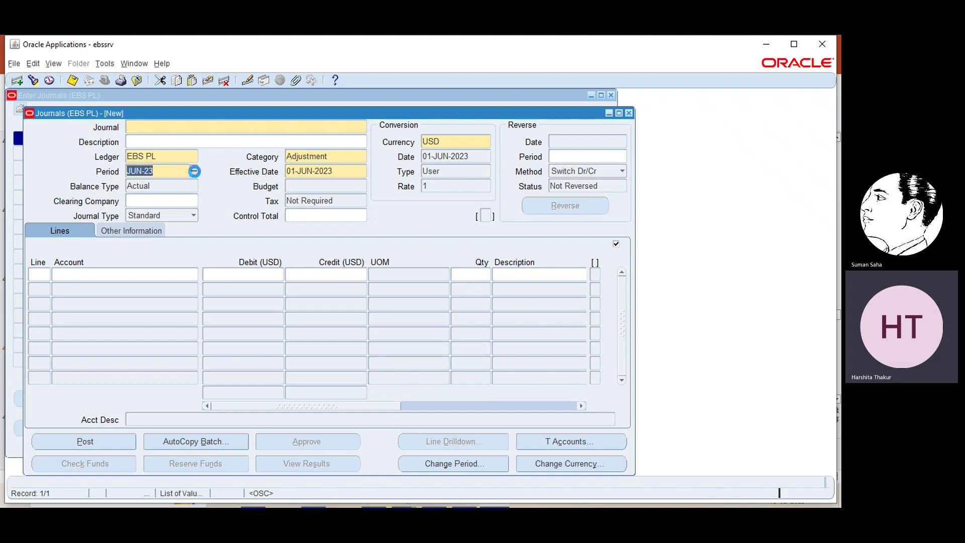
left_click(194, 171)
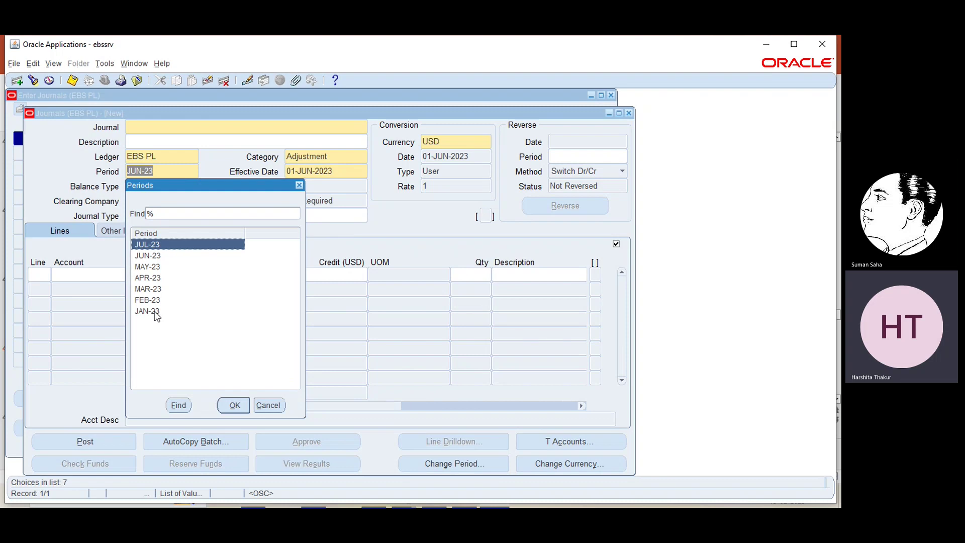
- Set the journal period to FEB-23
left_click(156, 314)
left_click(142, 301)
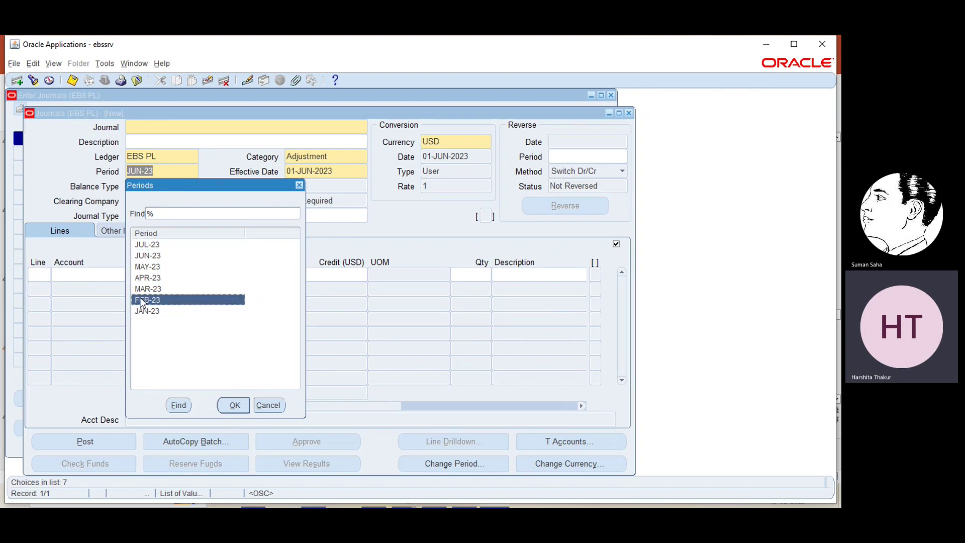
left_click(235, 405)
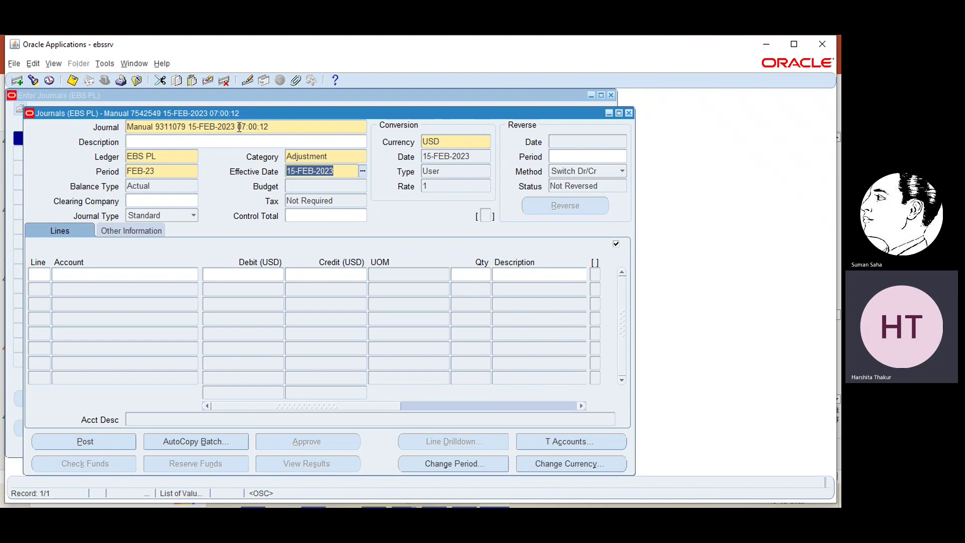
- Rename the journal to 'test journal' and return to the journal lines
left_click(275, 124)
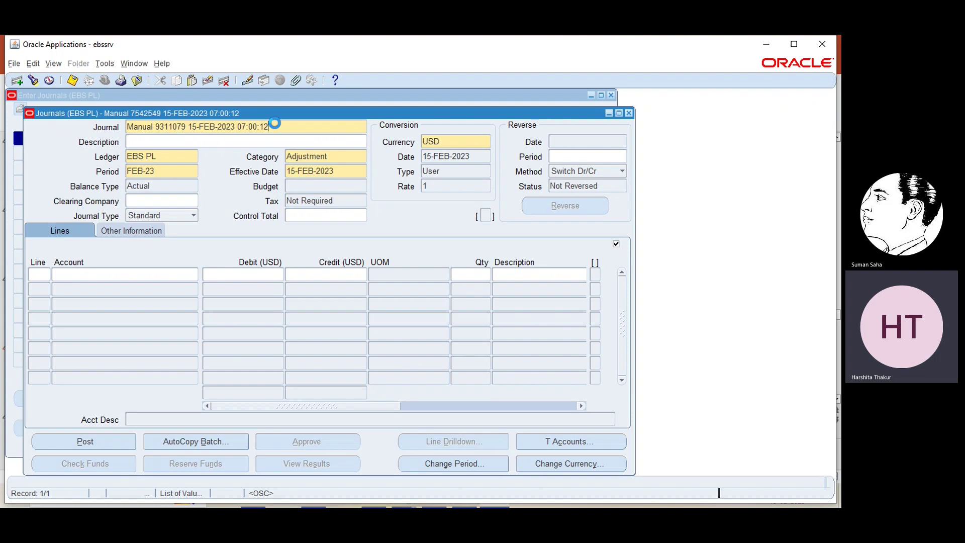
key("shift+Home")
key("Delete")
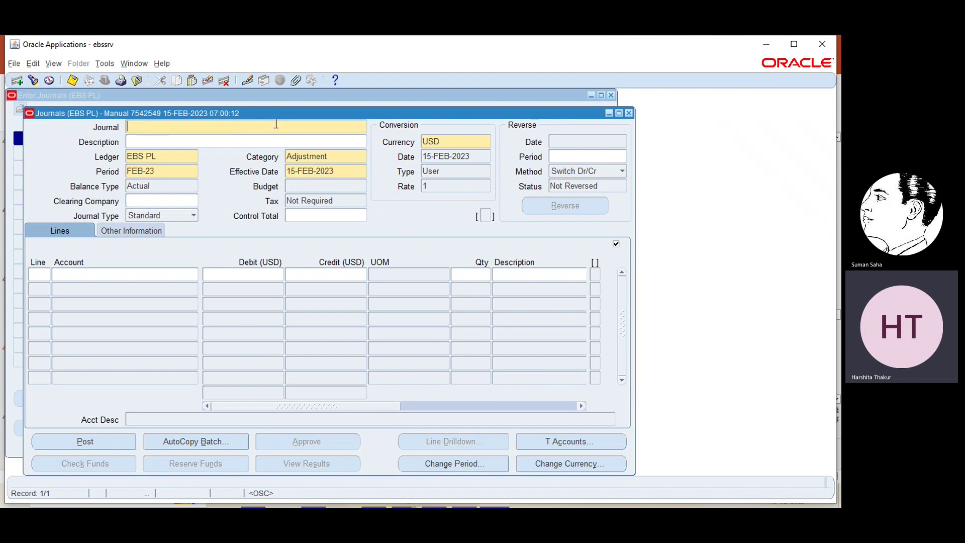
type("tset")
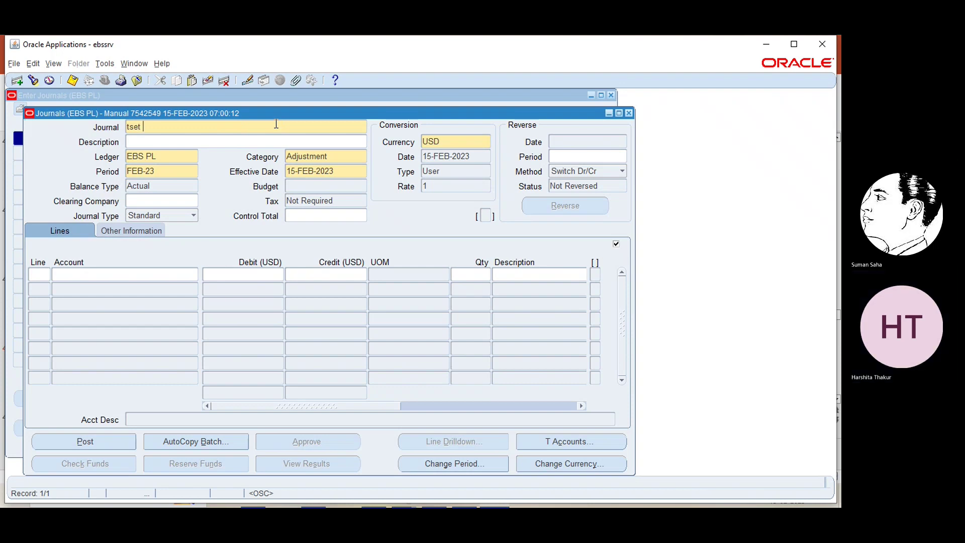
key("BackSpace")
key("BackSpace")
key("BackSpace")
key("BackSpace")
type("est journal")
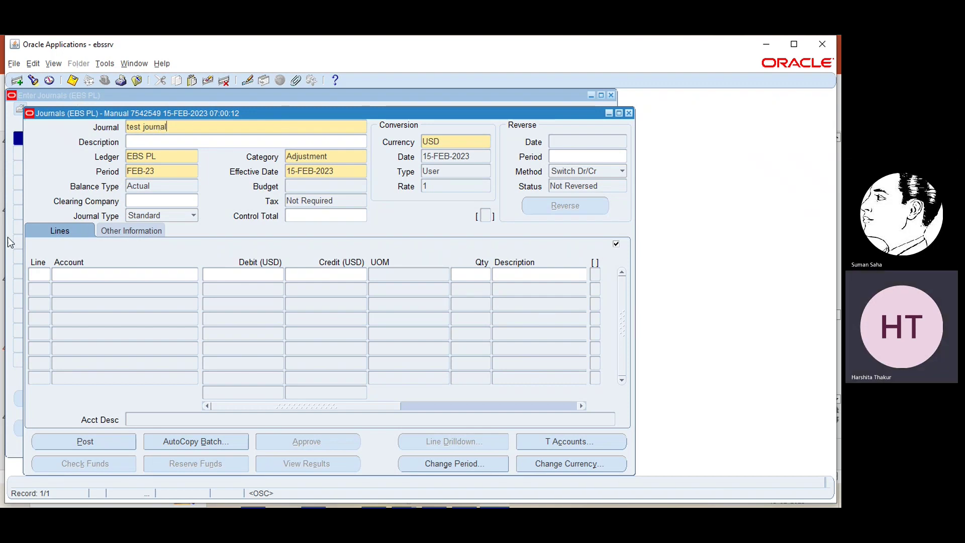
left_click(140, 230)
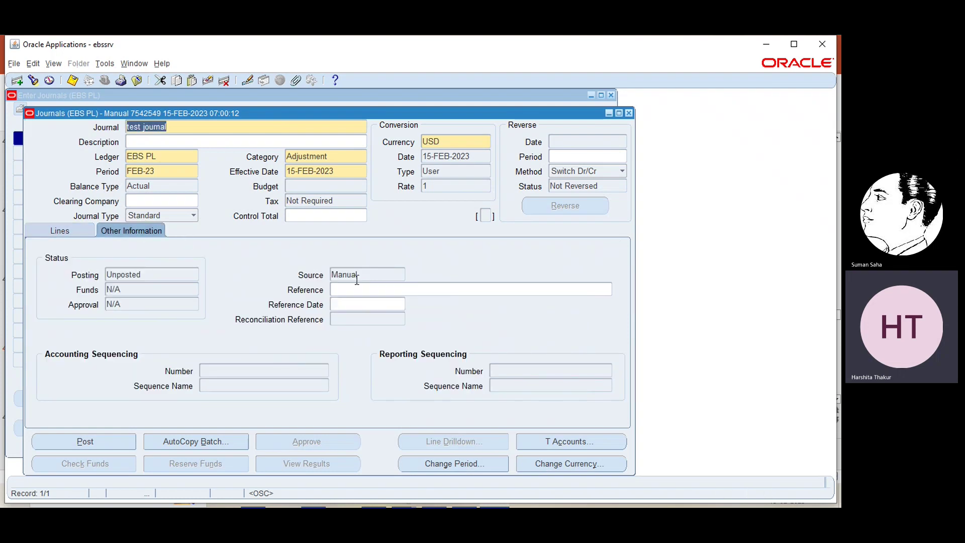
left_click(74, 230)
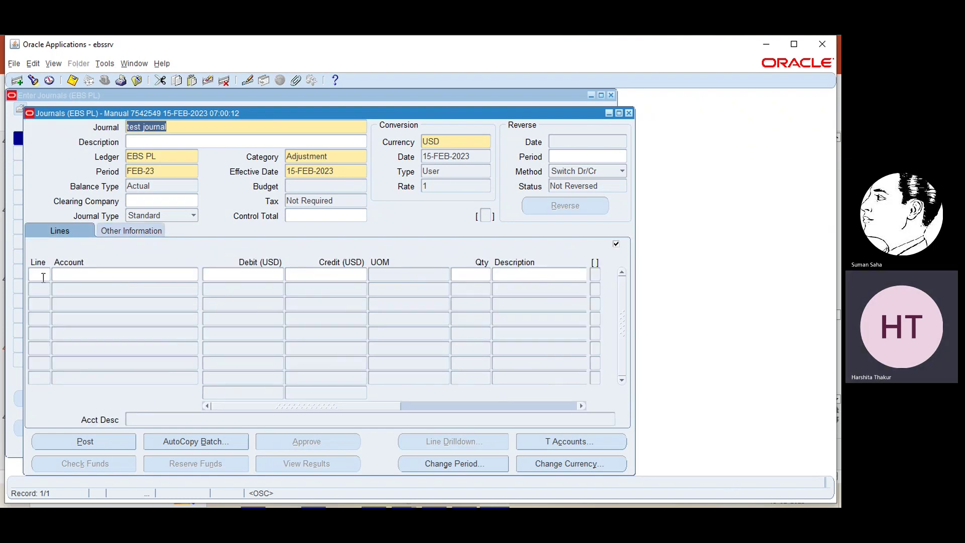
- Start line 1's account and choose company 10 trends
left_click(75, 274)
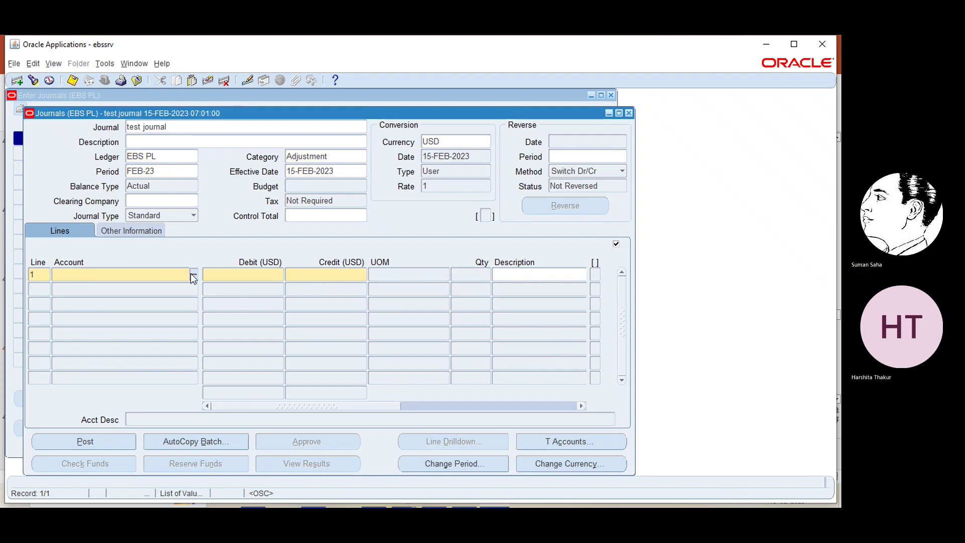
left_click(193, 275)
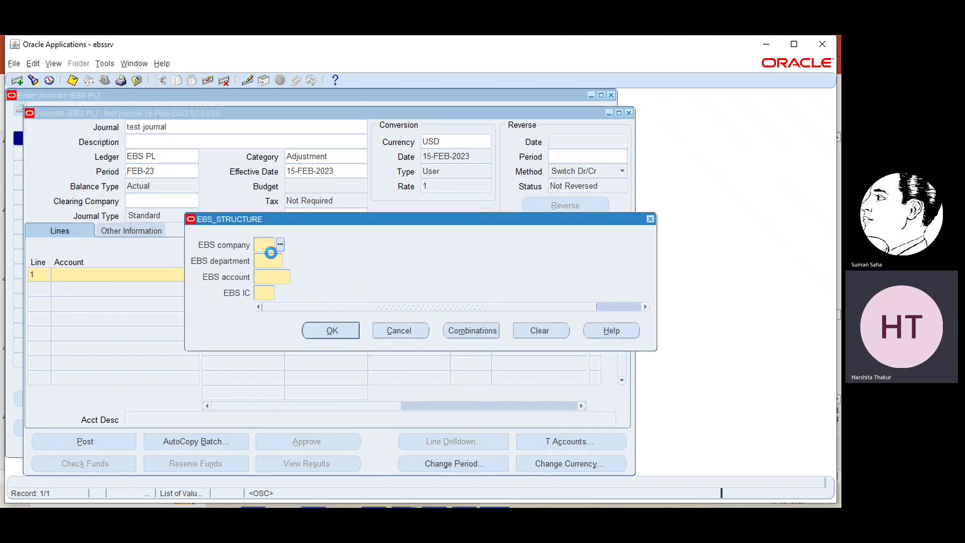
left_click(280, 244)
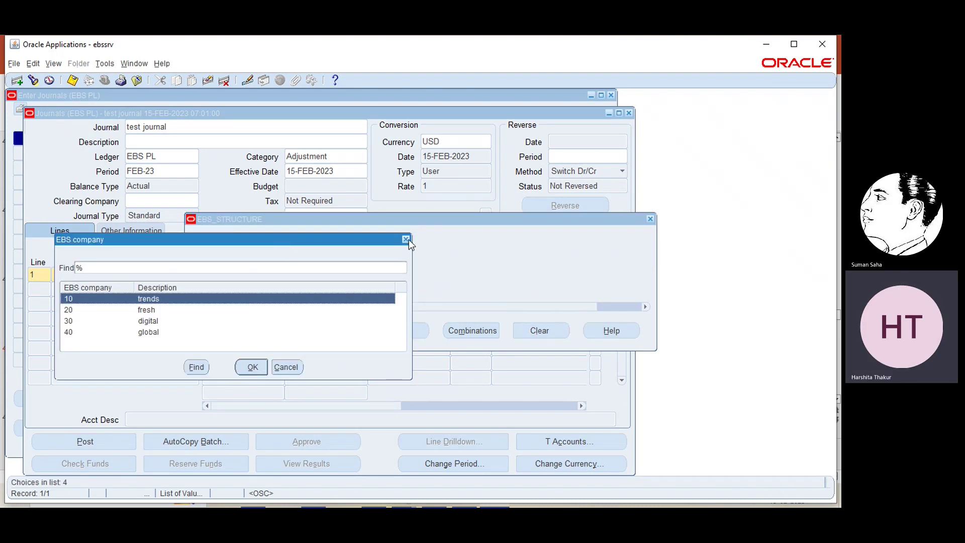
left_click(406, 239)
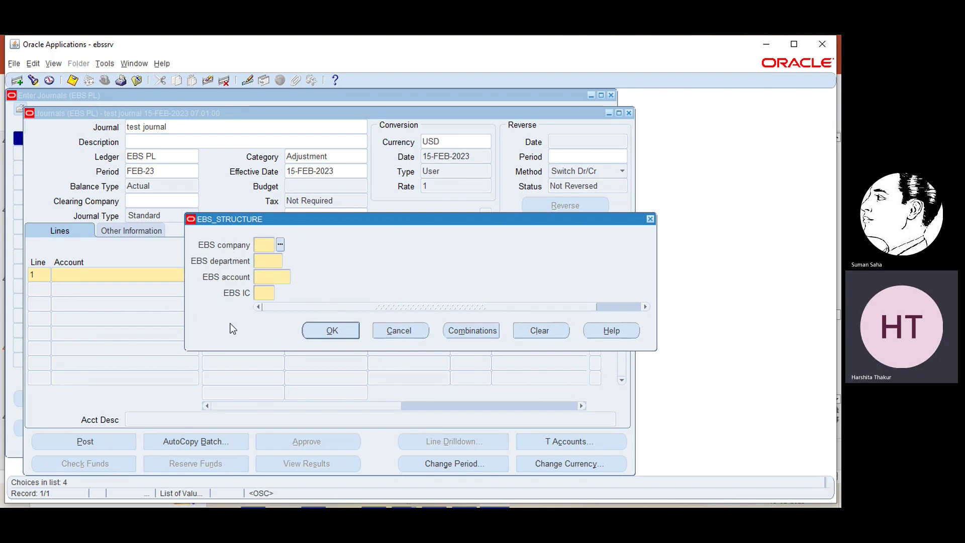
left_click(280, 243)
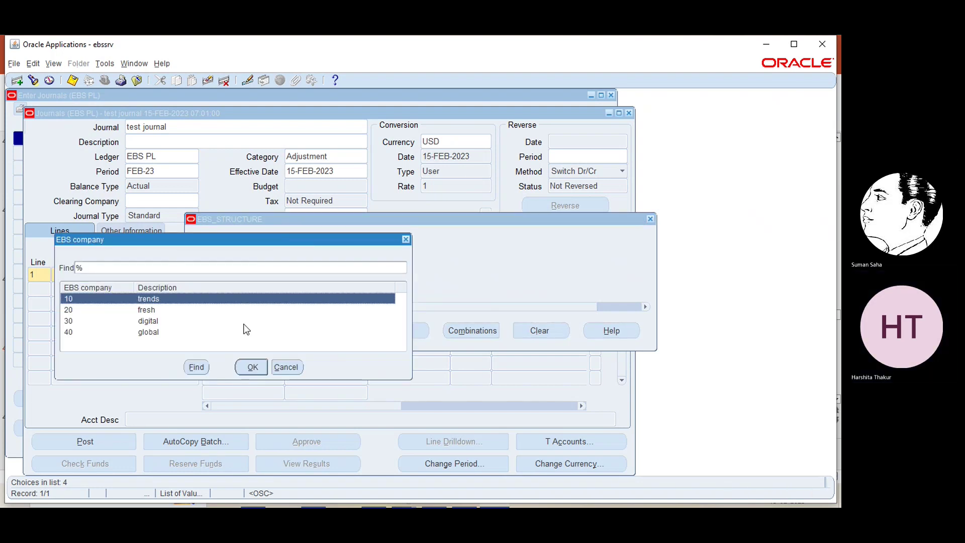
left_click(250, 368)
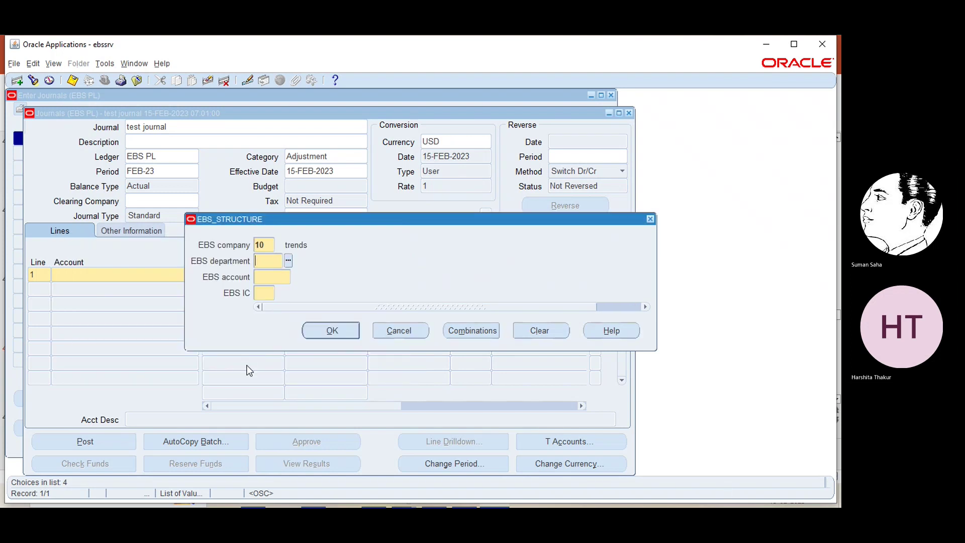
left_click(288, 260)
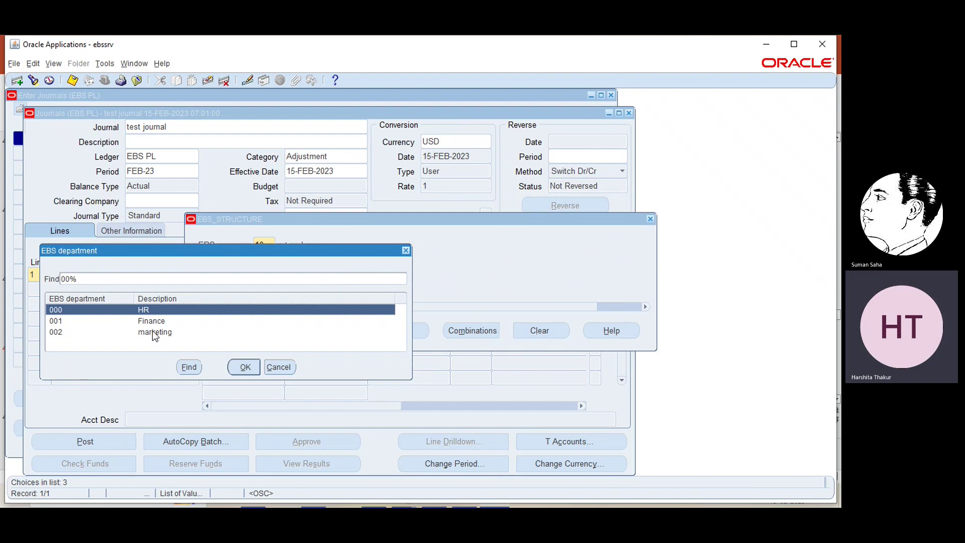
left_click(149, 333)
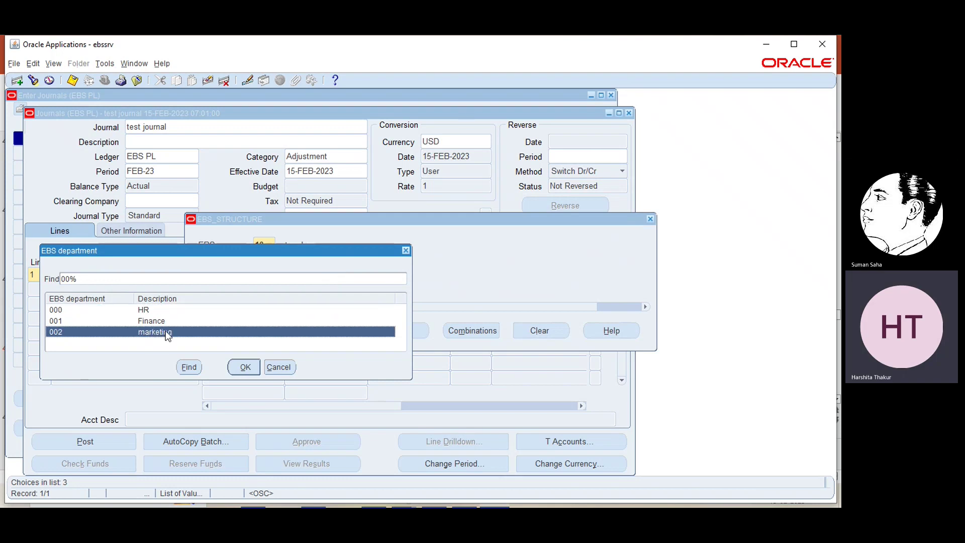
left_click(245, 366)
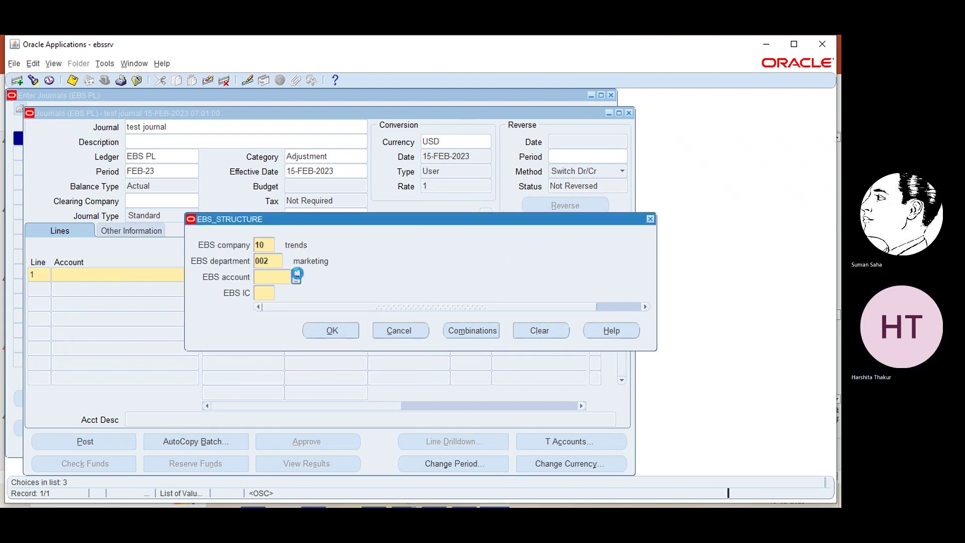
left_click(297, 274)
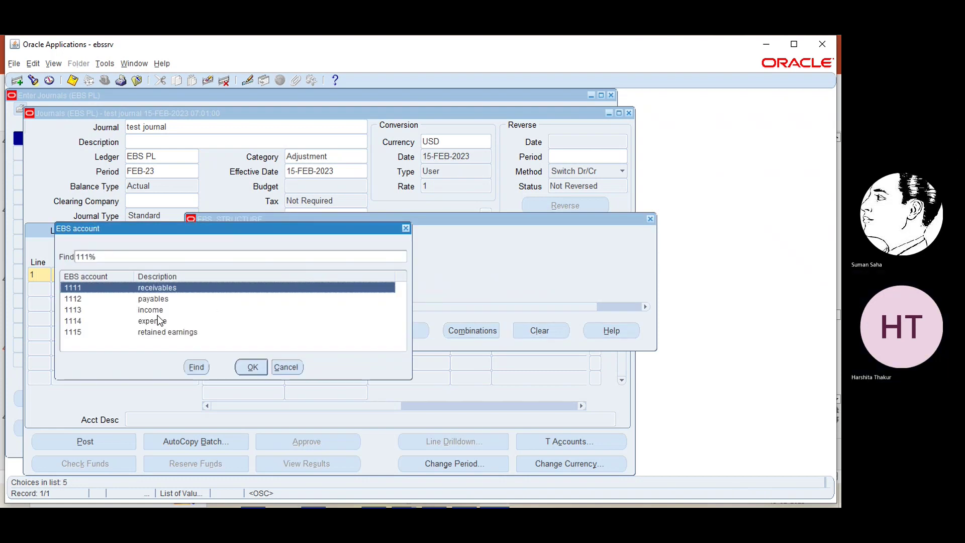
left_click(157, 317)
left_click(252, 366)
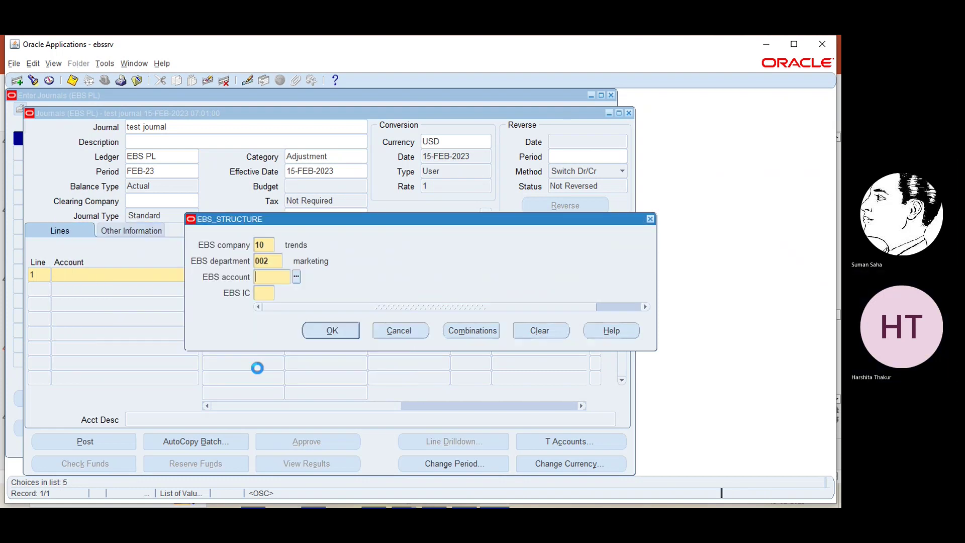
type("1114")
left_click(280, 292)
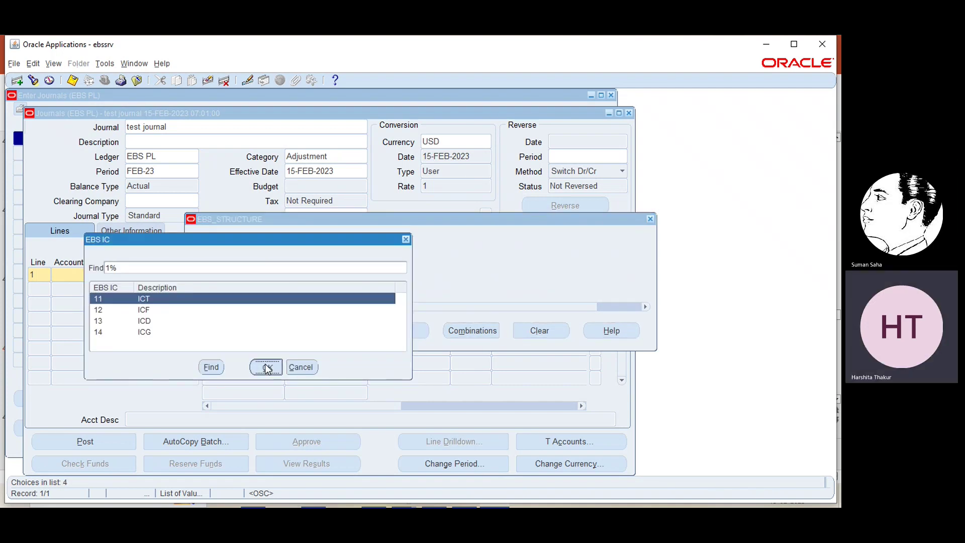
left_click(266, 366)
left_click(324, 328)
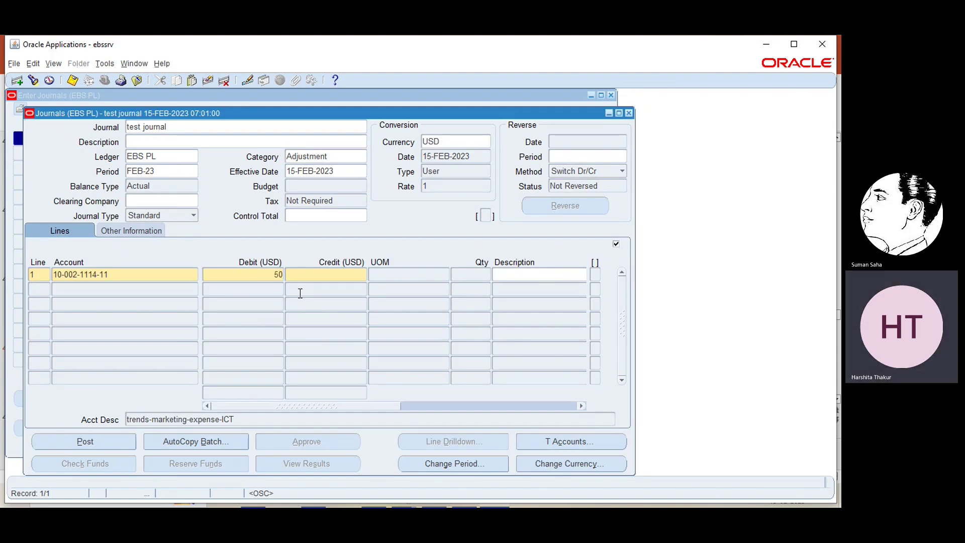
left_click(37, 289)
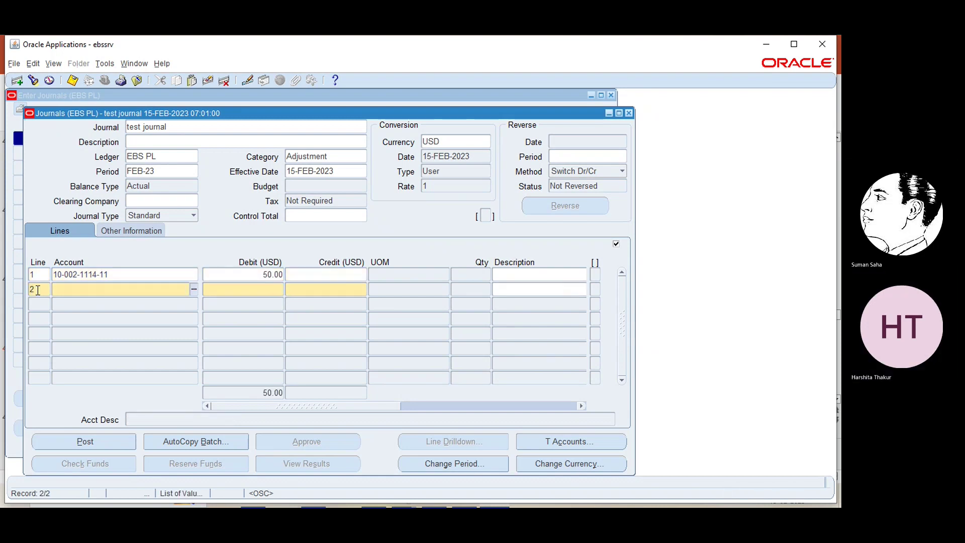
left_click(194, 289)
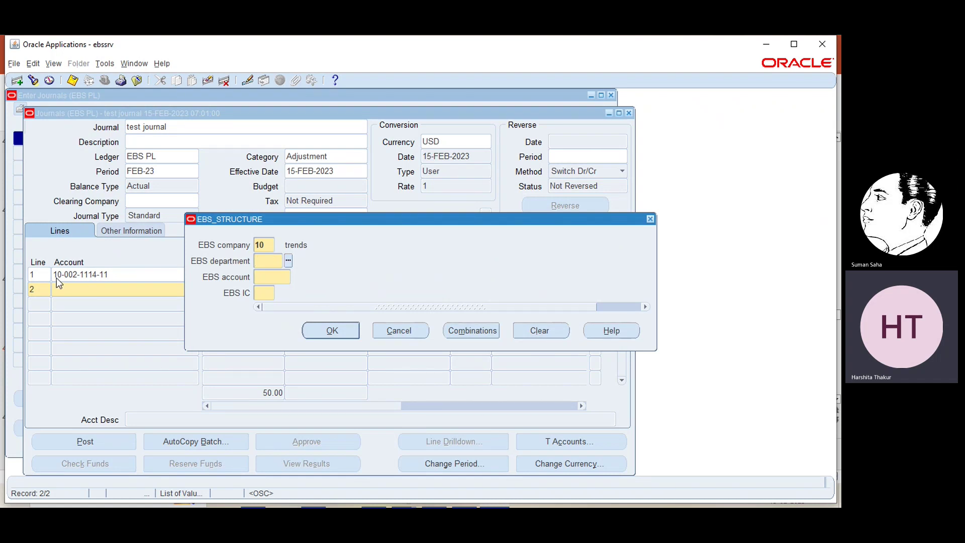
left_click(289, 261)
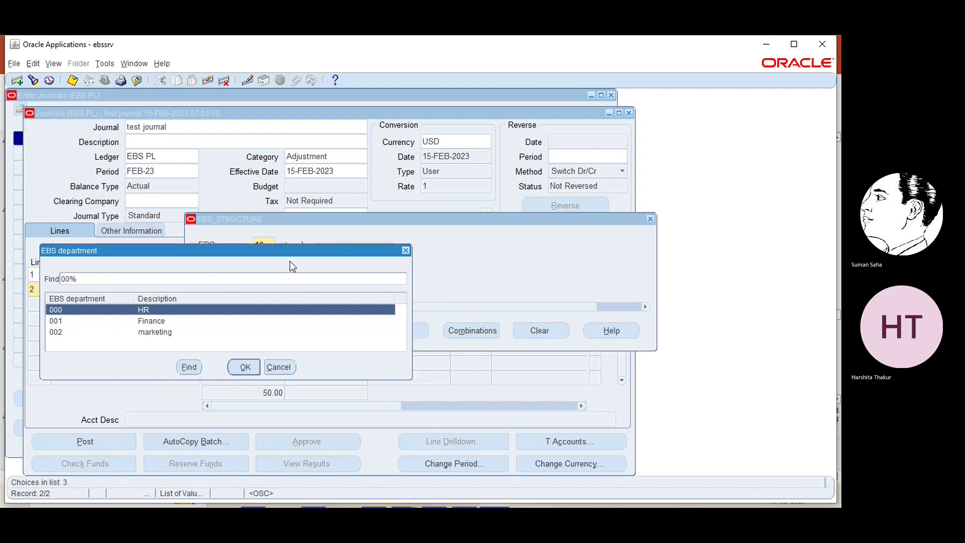
left_click(153, 333)
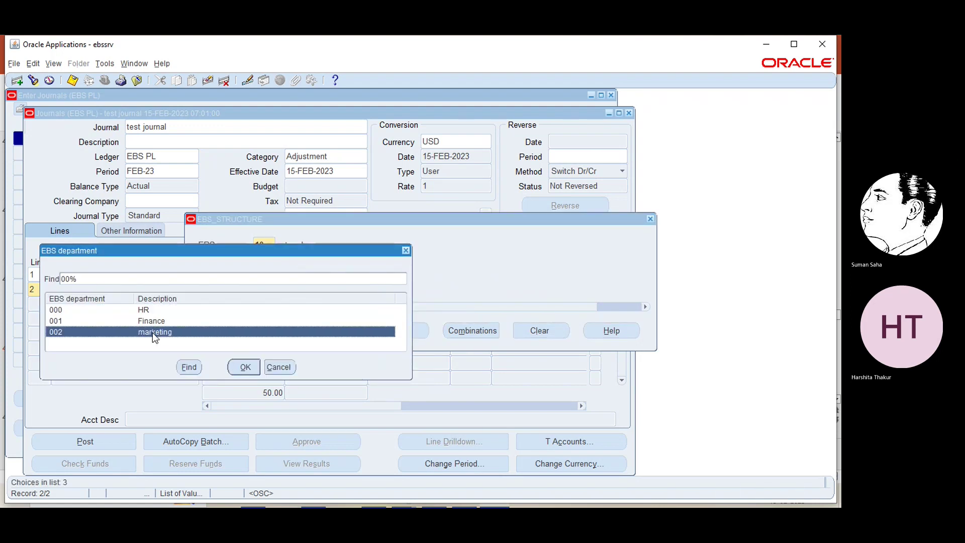
left_click(240, 372)
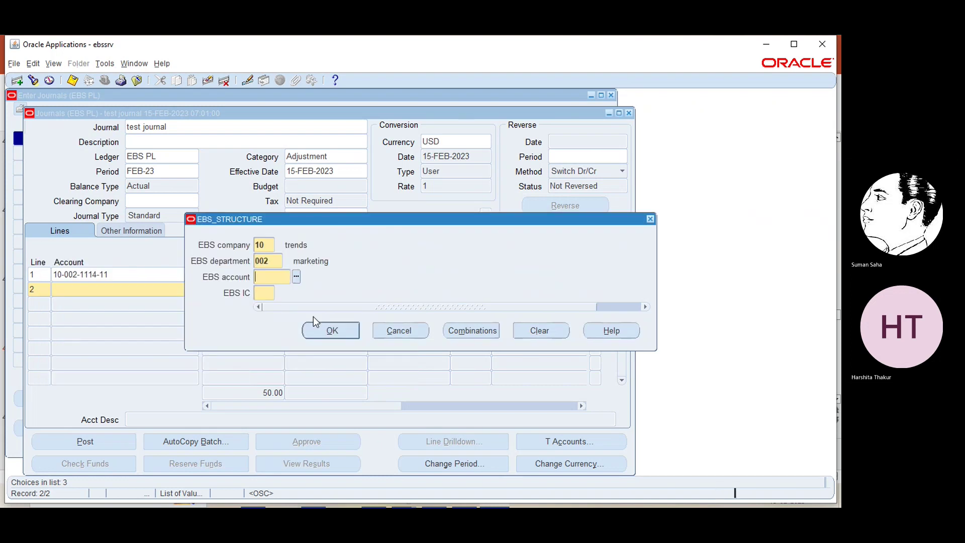
left_click(296, 277)
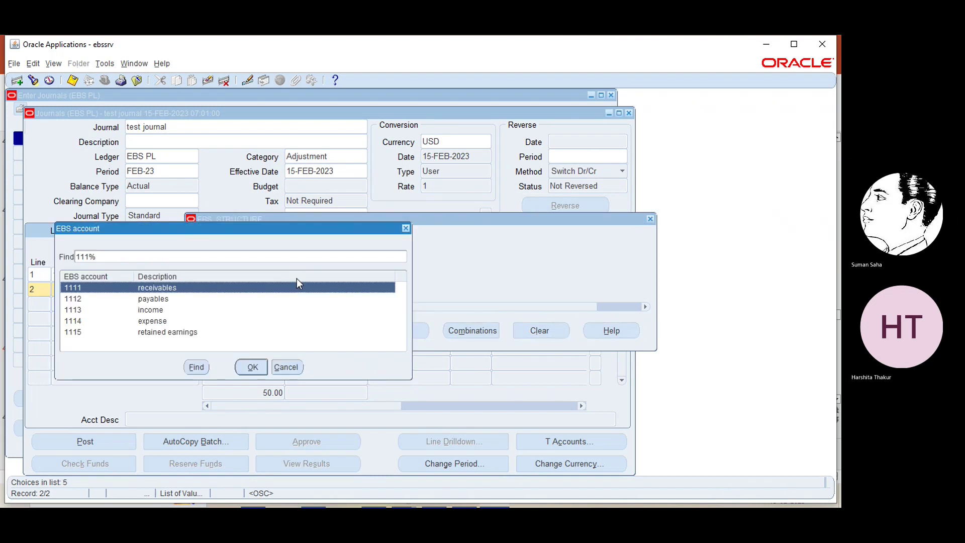
left_click(247, 367)
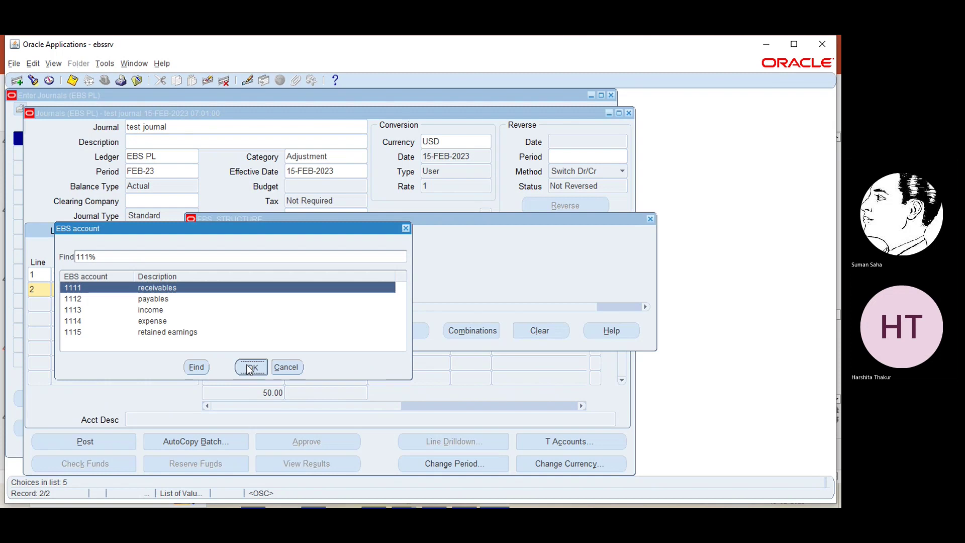
left_click(278, 294)
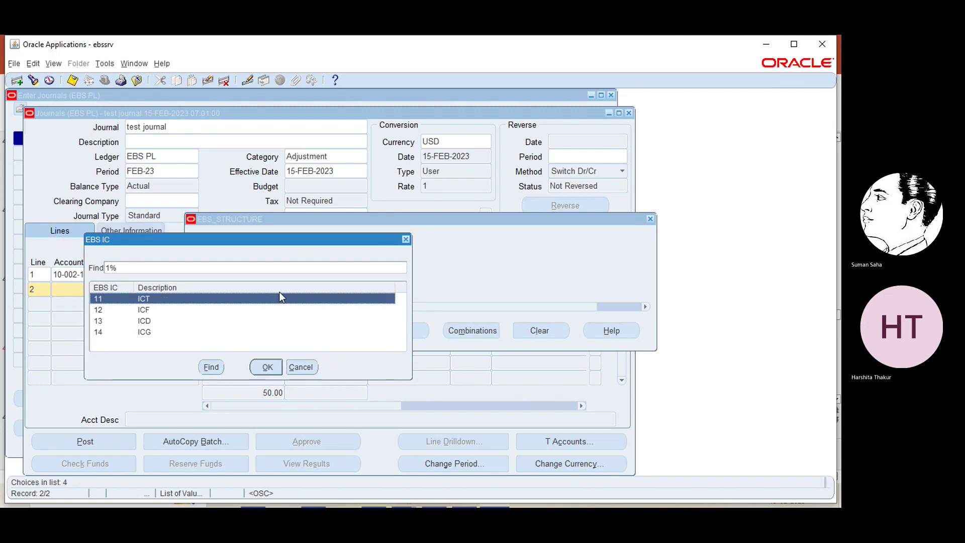
left_click(262, 368)
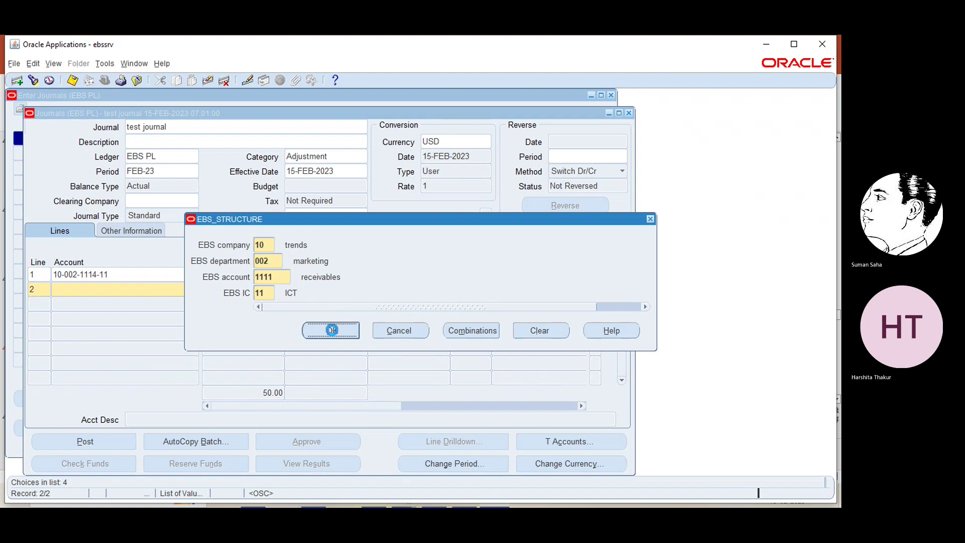
left_click(331, 329)
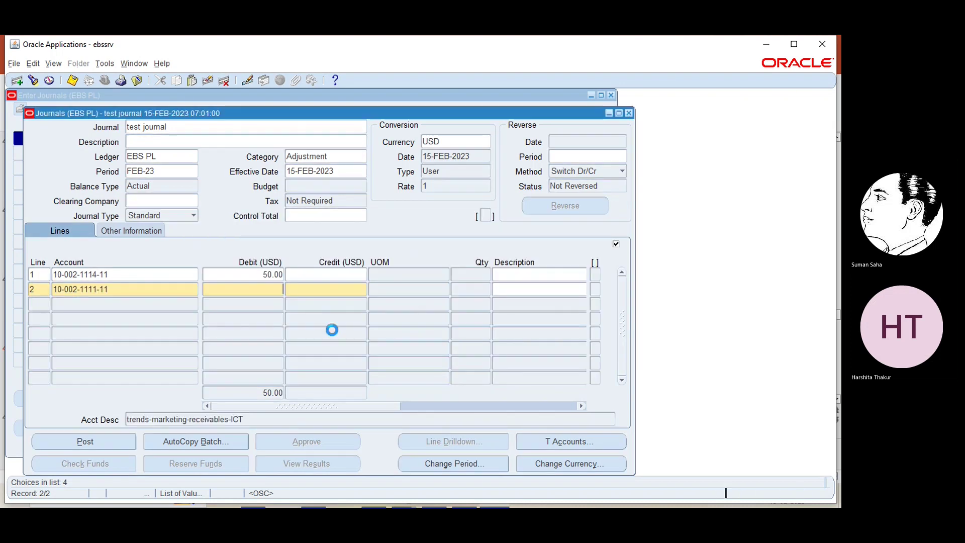
- Credit 50 on line 2 and describe line 1 as 'For demo purpose'
left_click(328, 291)
type("50")
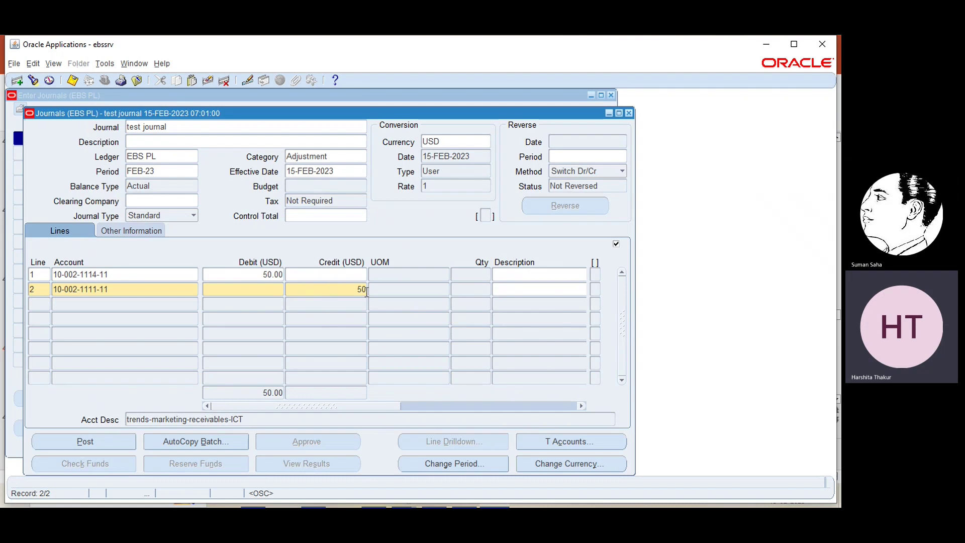
left_click(532, 273)
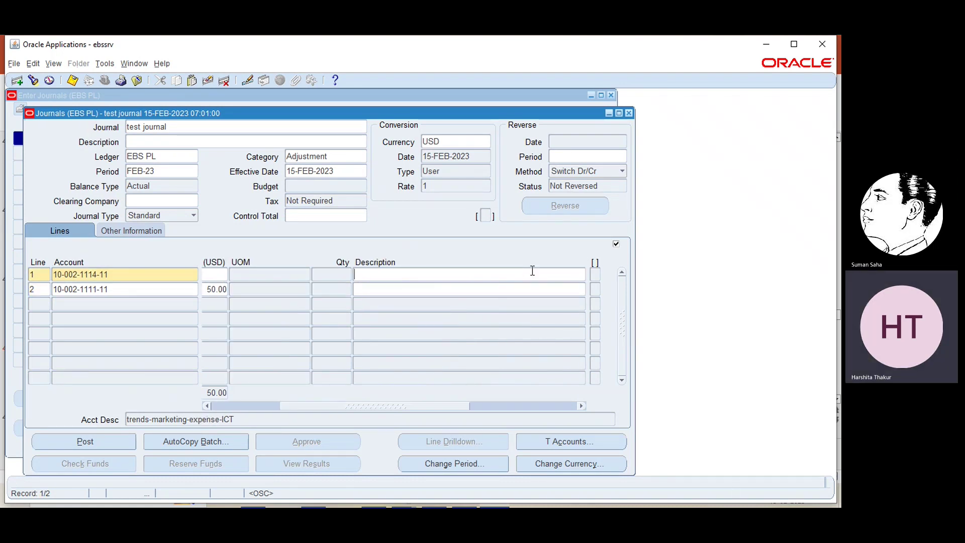
type("test")
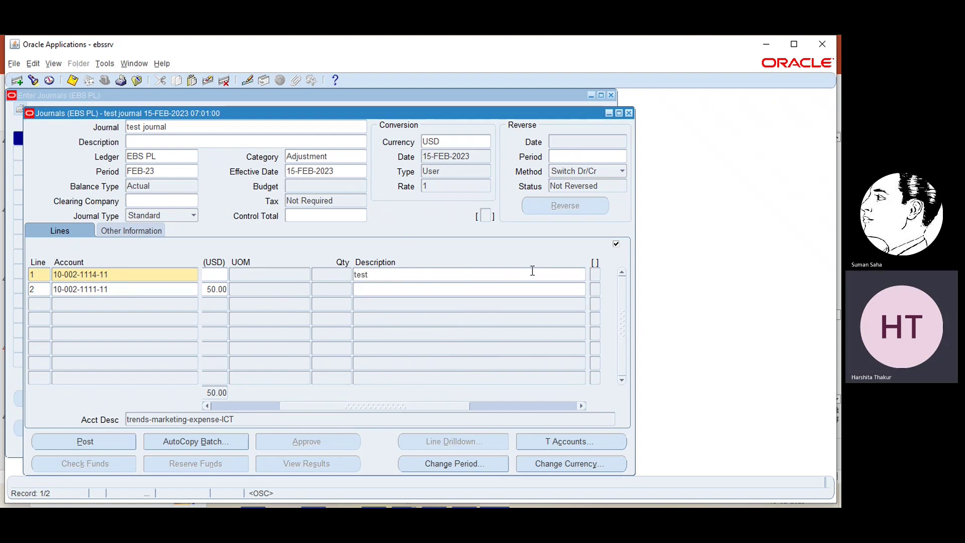
key("BackSpace")
key("BackSpace")
key("BackSpace")
key("BackSpace")
key("BackSpace")
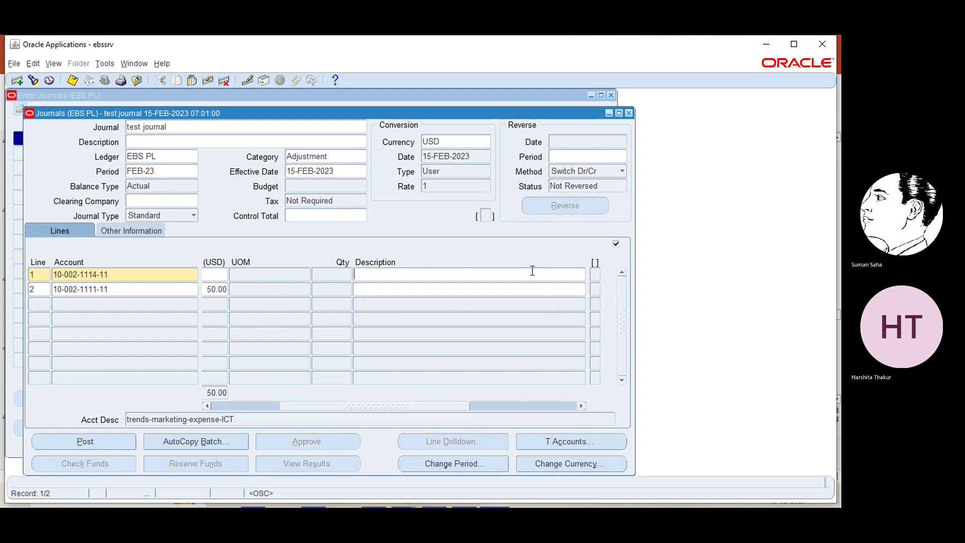
type("For demo purpose")
- Describe line 2 as 'For demo purpose', show the Debit and Credit columns, and choose Post
left_click(438, 288)
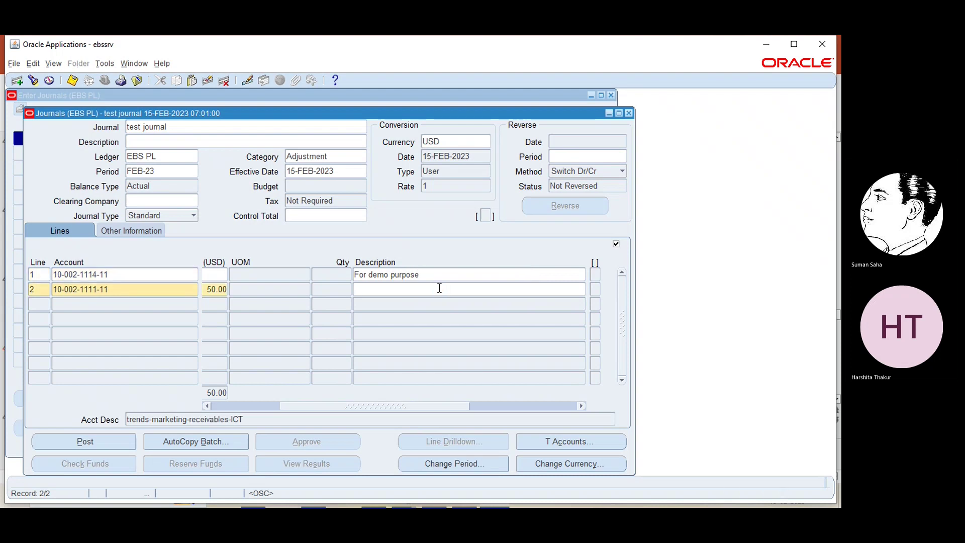
type("For demo purpose")
left_click(222, 406)
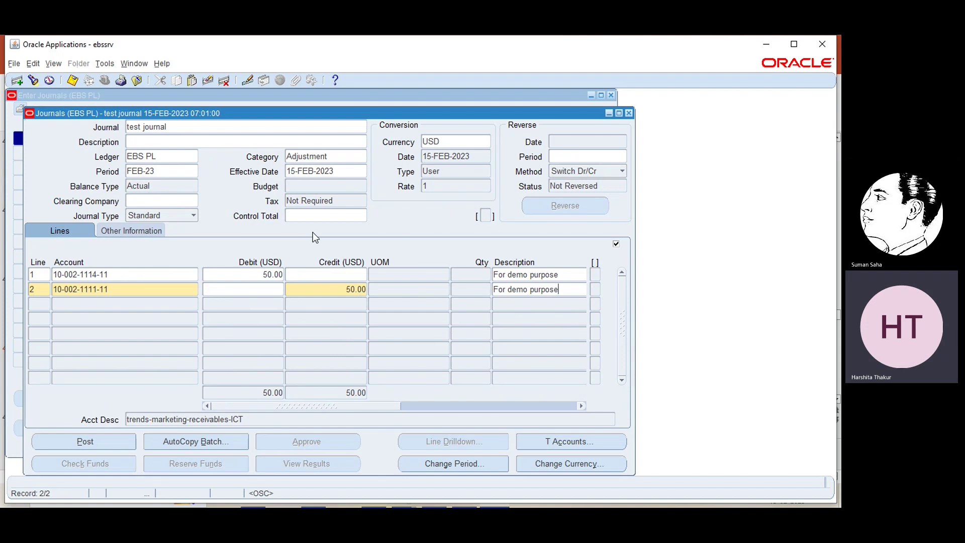
left_click(98, 440)
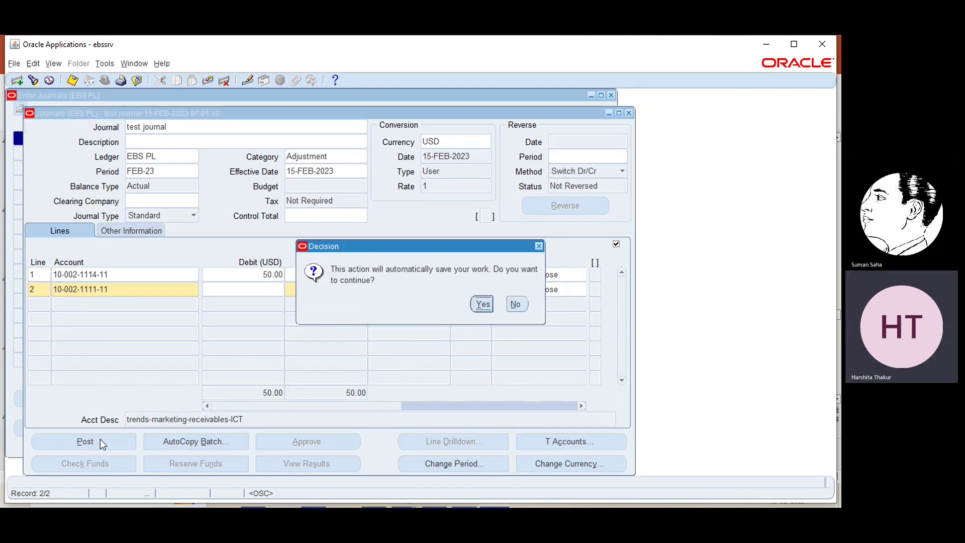
- Save the test journal and submit it for posting, acknowledging the saved and request notices
left_click(482, 303)
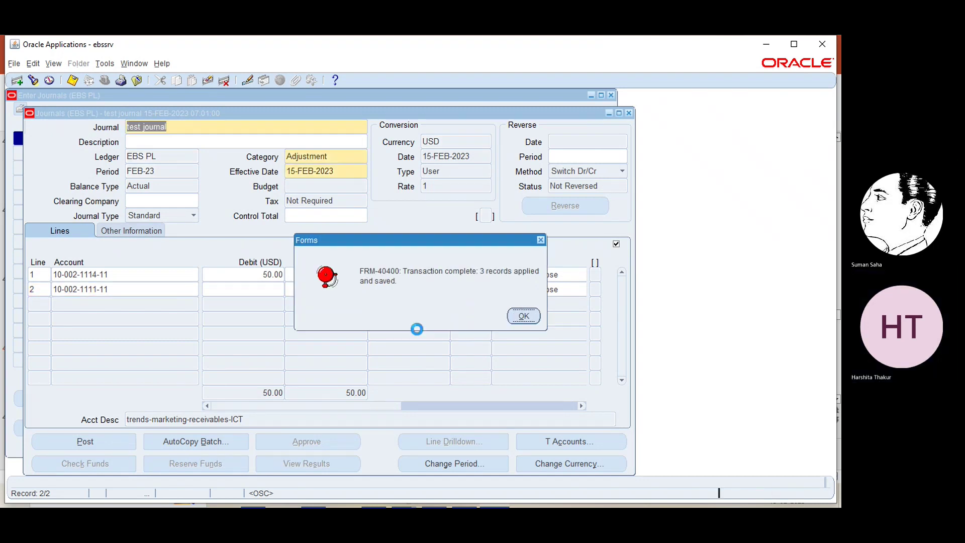
left_click(519, 317)
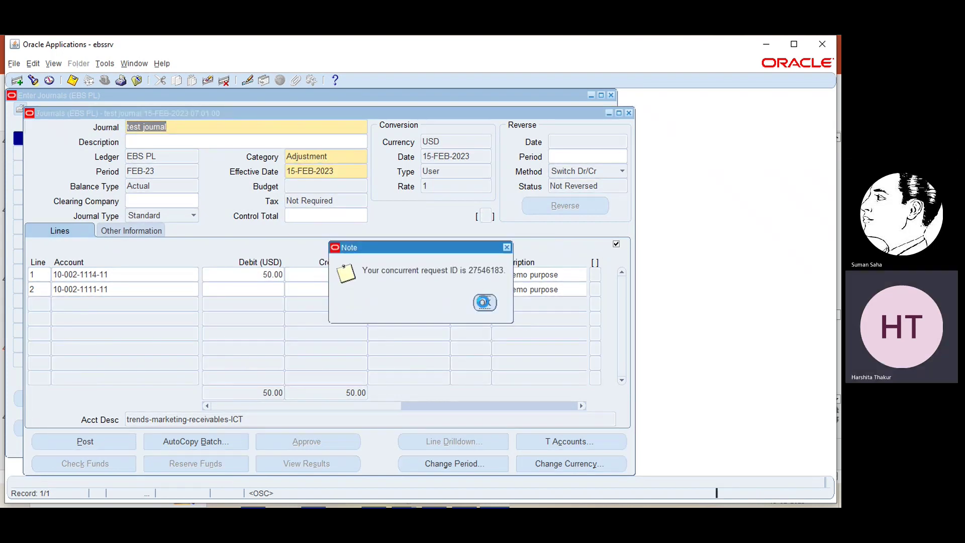
left_click(483, 302)
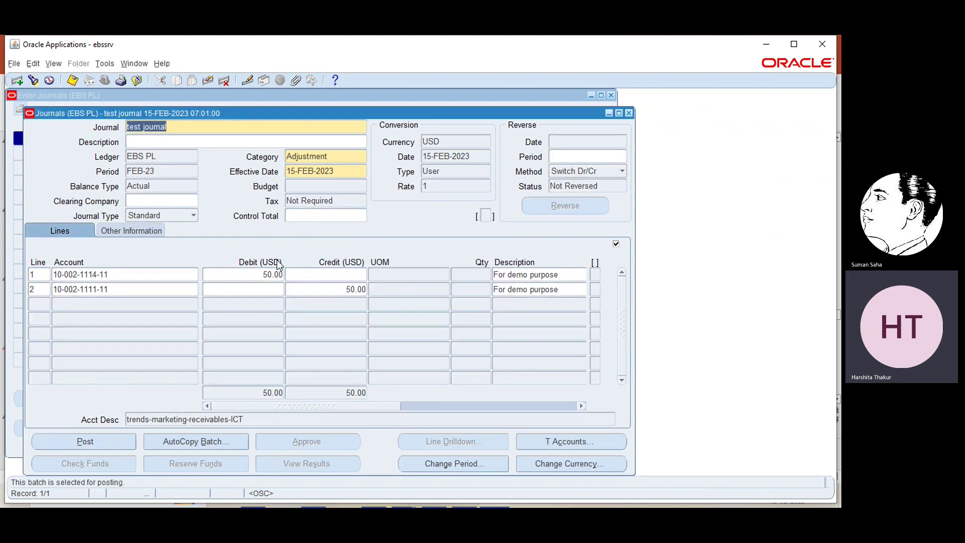
left_click(53, 63)
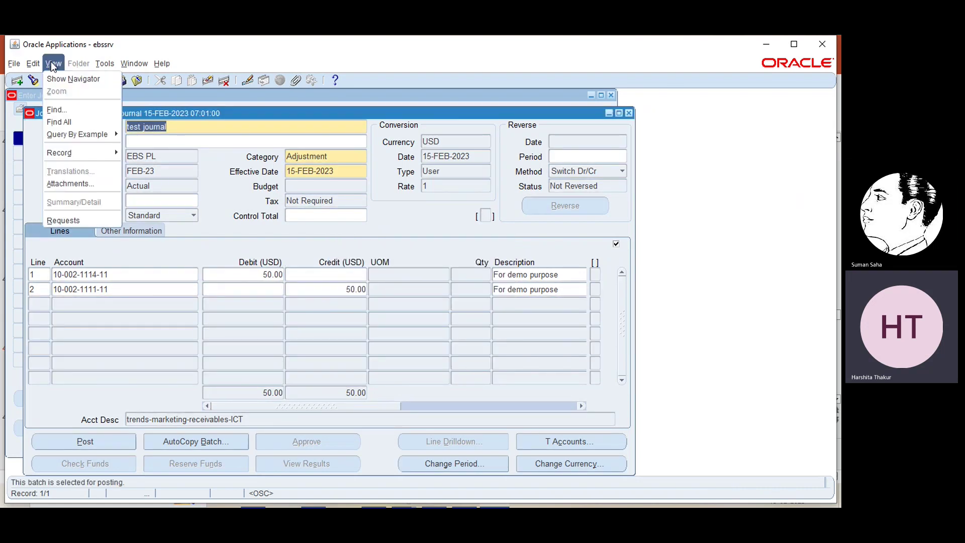
- Refresh my requests until Posting: Single Ledger shows Completed, Normal, then close Requests
left_click(67, 220)
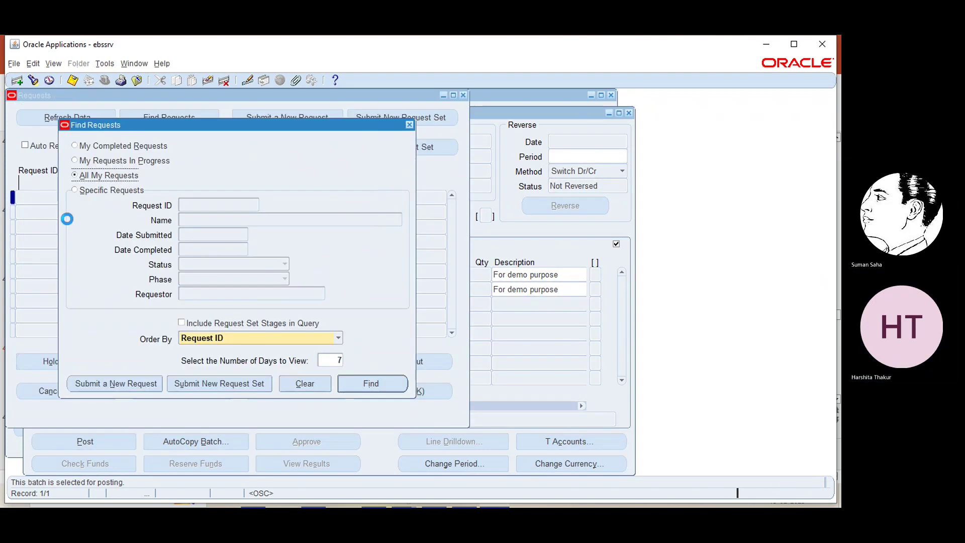
left_click(377, 382)
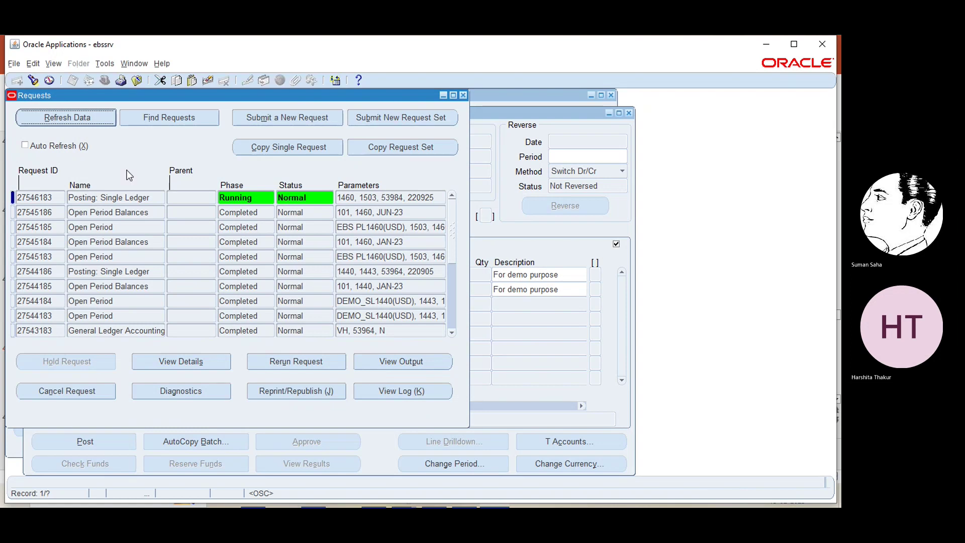
left_click(95, 118)
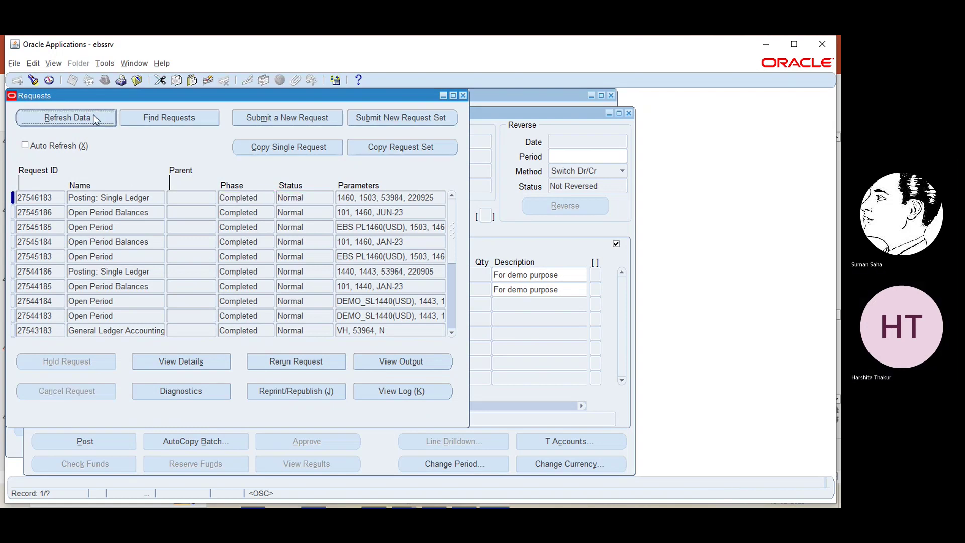
left_click(95, 118)
left_click(93, 117)
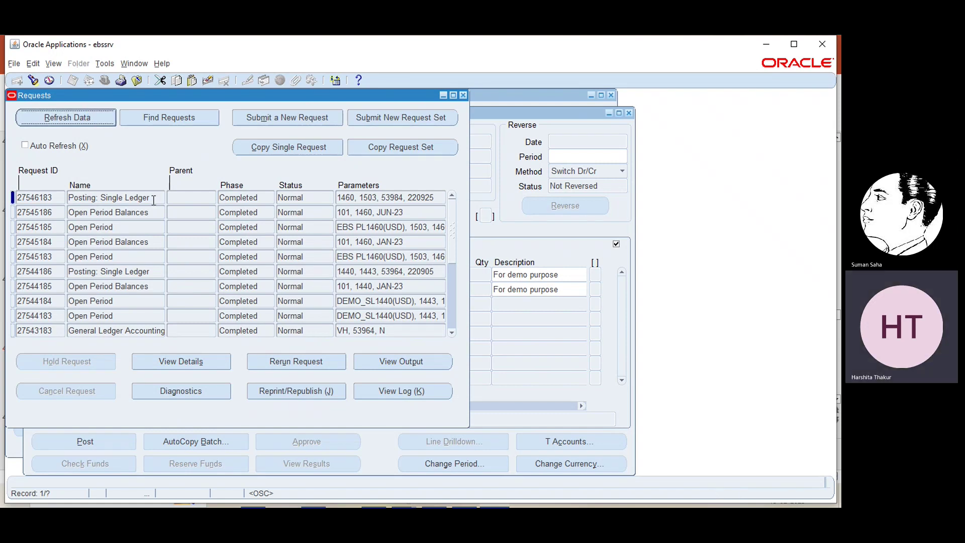
left_click(462, 95)
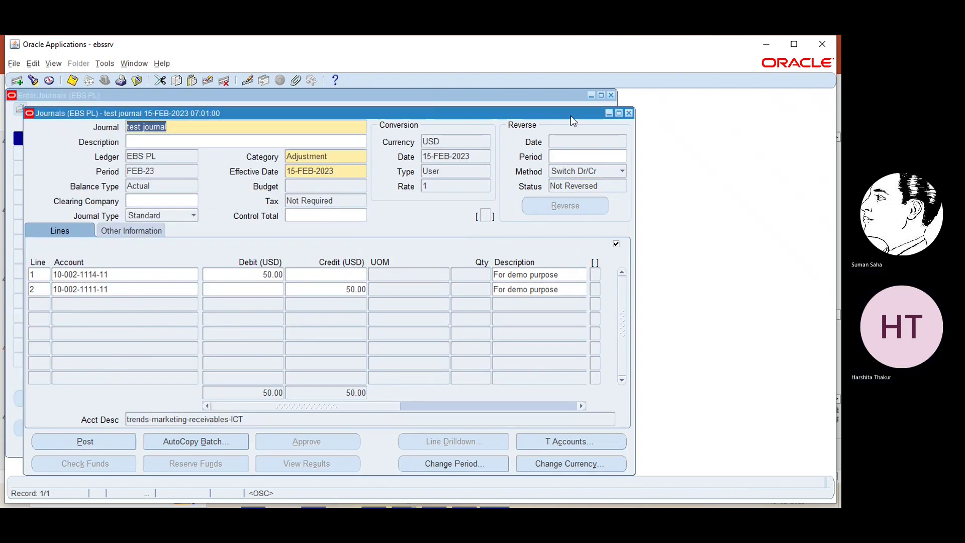
- Requery the journal batches and verify the batch shows Posted, Manual source and Adjustment category
left_click(629, 112)
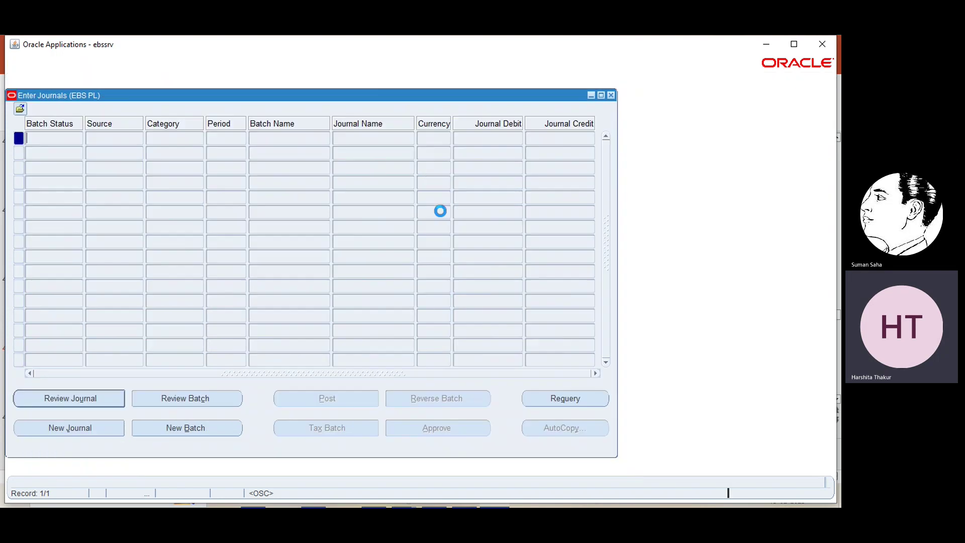
left_click(561, 397)
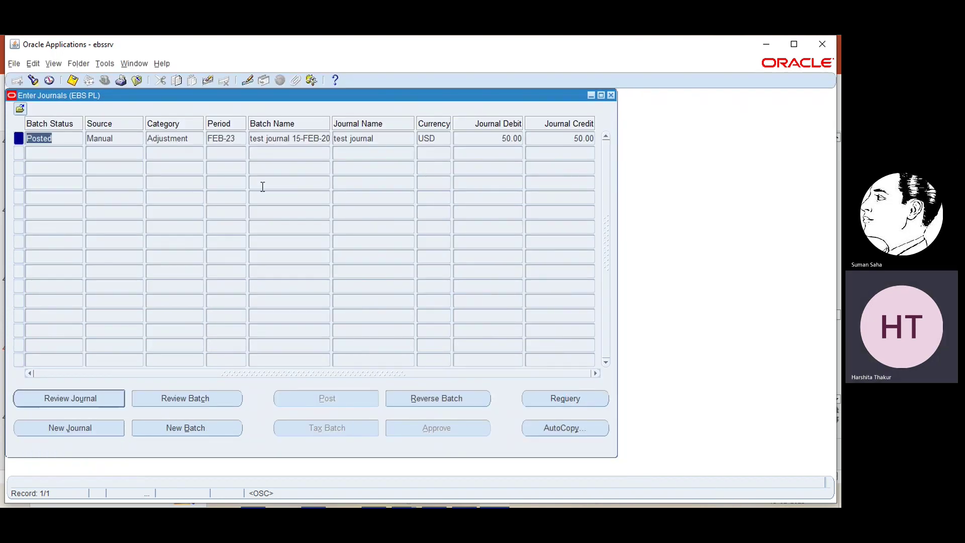
left_click(231, 139)
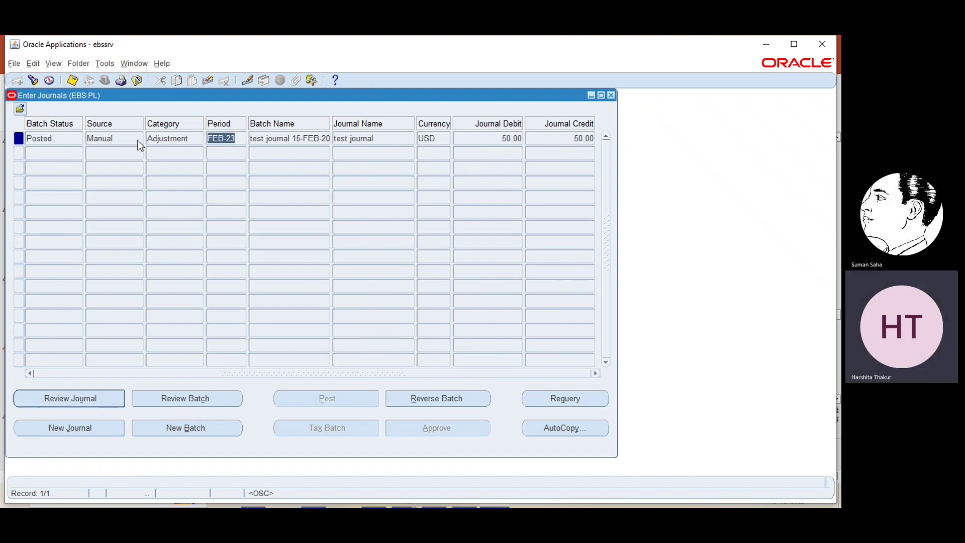
left_click(69, 137)
left_click(116, 138)
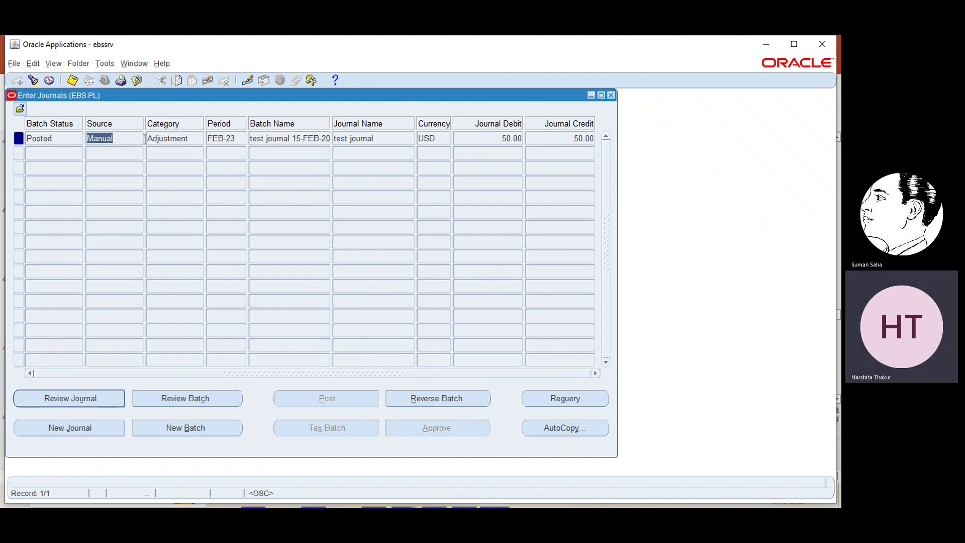
left_click(166, 139)
- Confirm period FEB-23, batch name, 'test journal' and 50.00 debit and credit totals, then reopen the journal
left_click(220, 145)
left_click(277, 145)
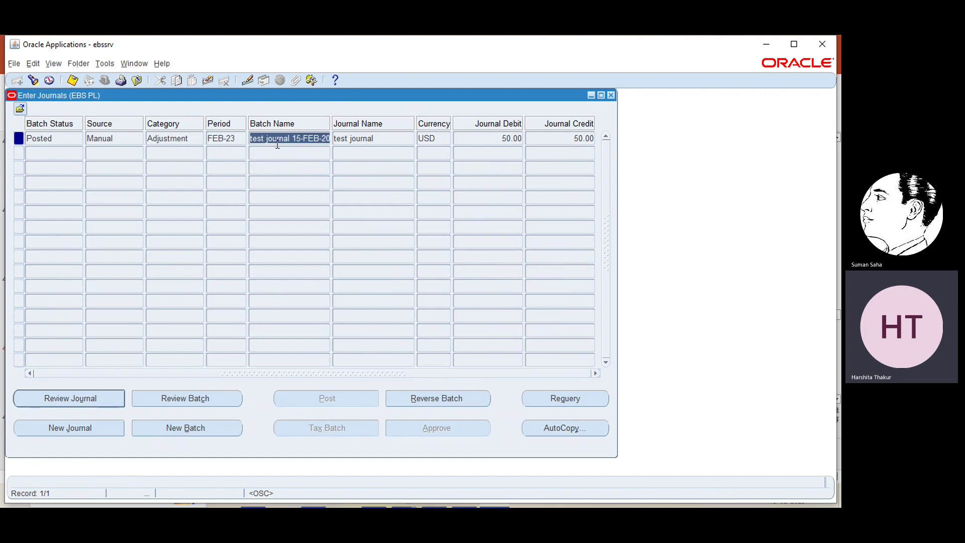
left_click(377, 135)
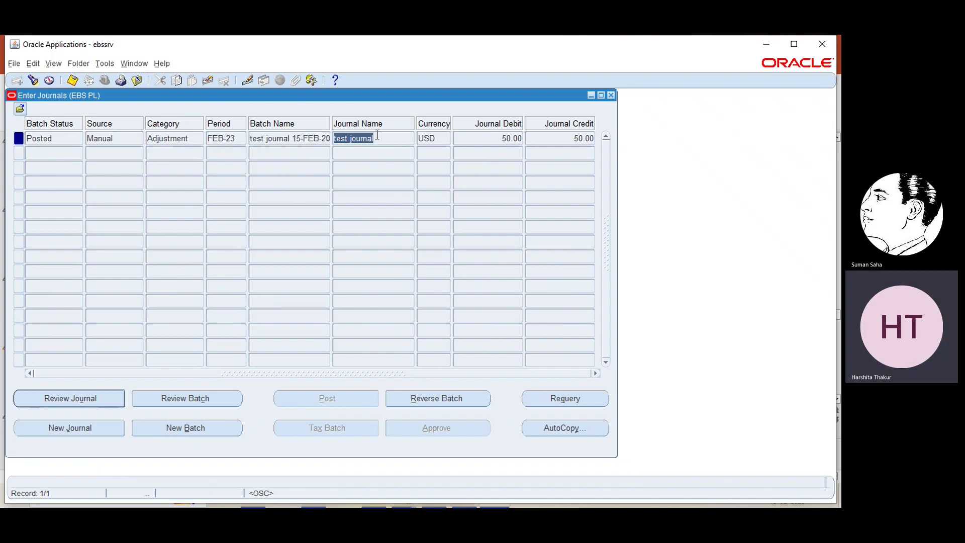
left_click(480, 135)
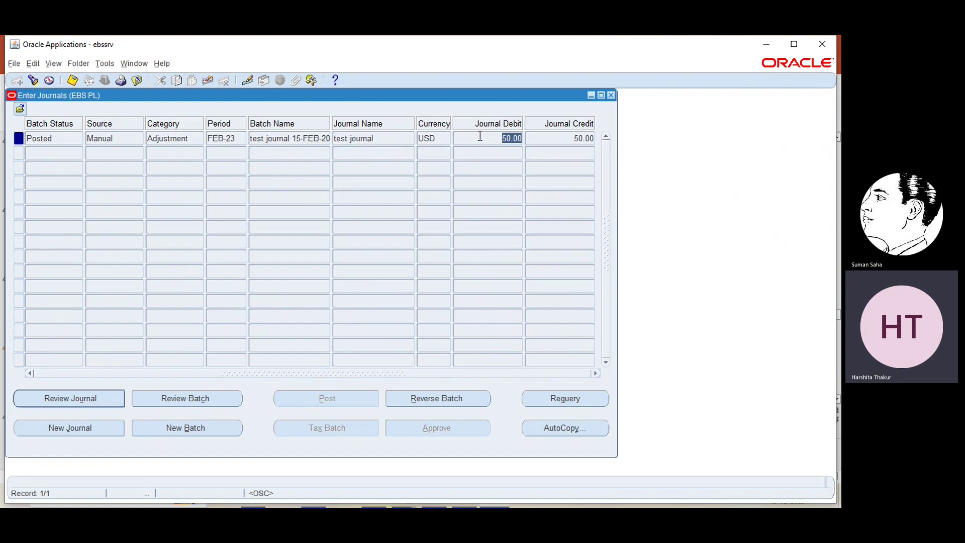
left_click(570, 137)
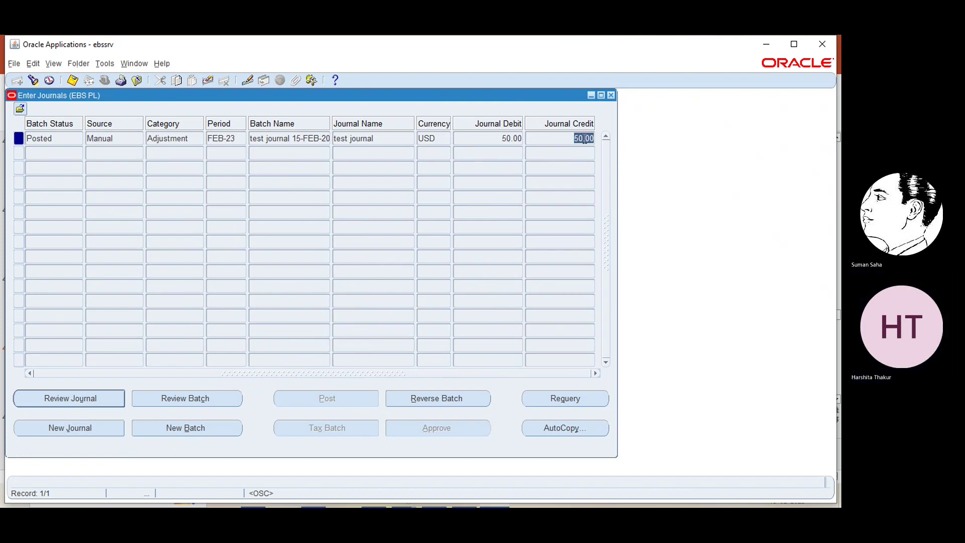
left_click(101, 399)
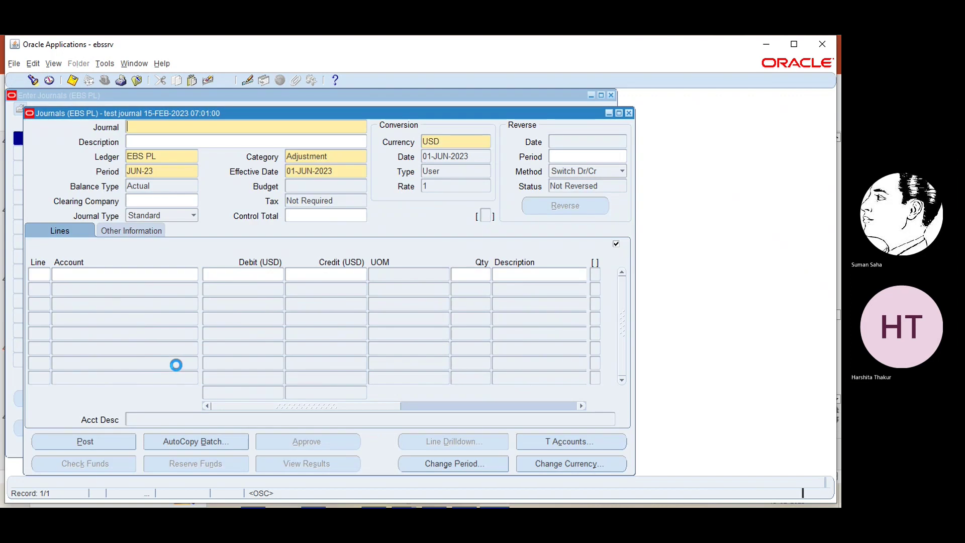
- Review the posted journal's T-accounts in a maximized window
left_click(567, 439)
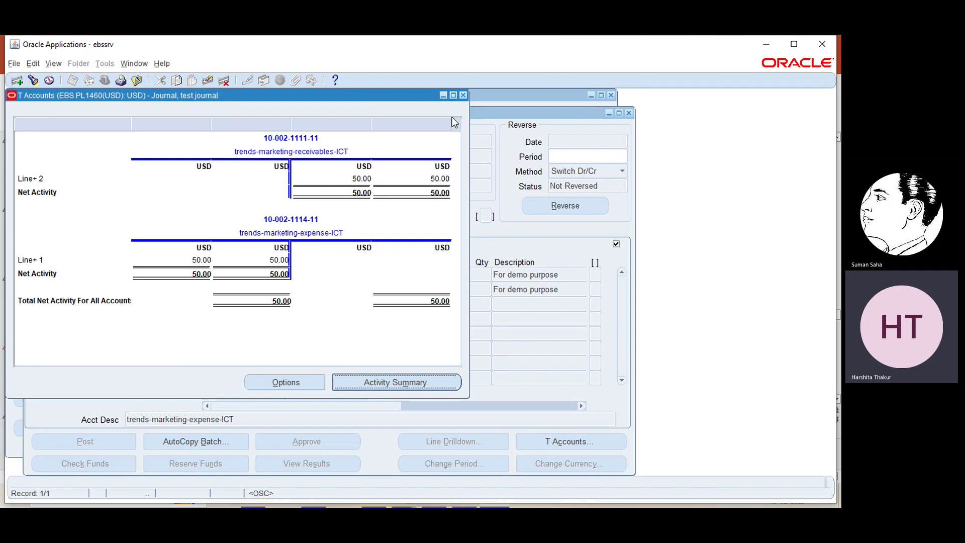
left_click(451, 97)
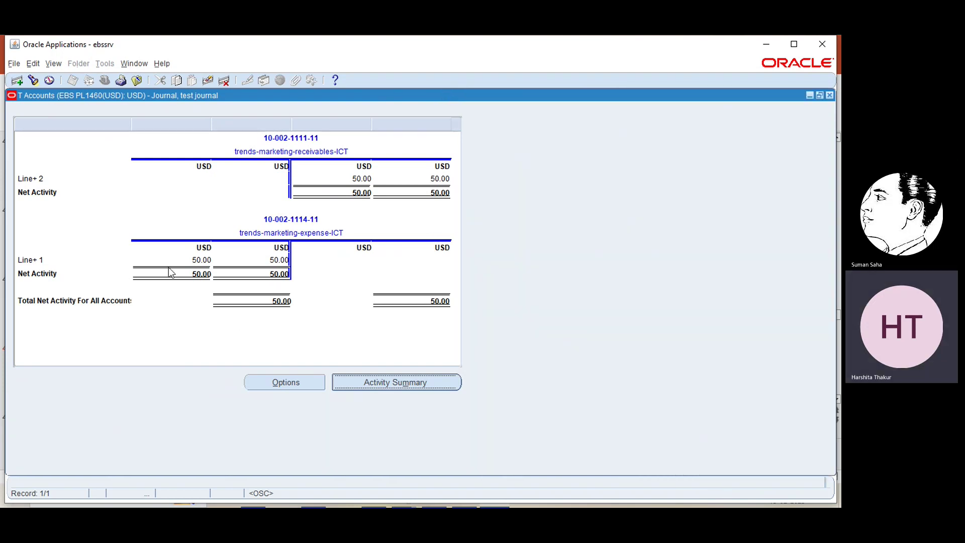
left_click(832, 94)
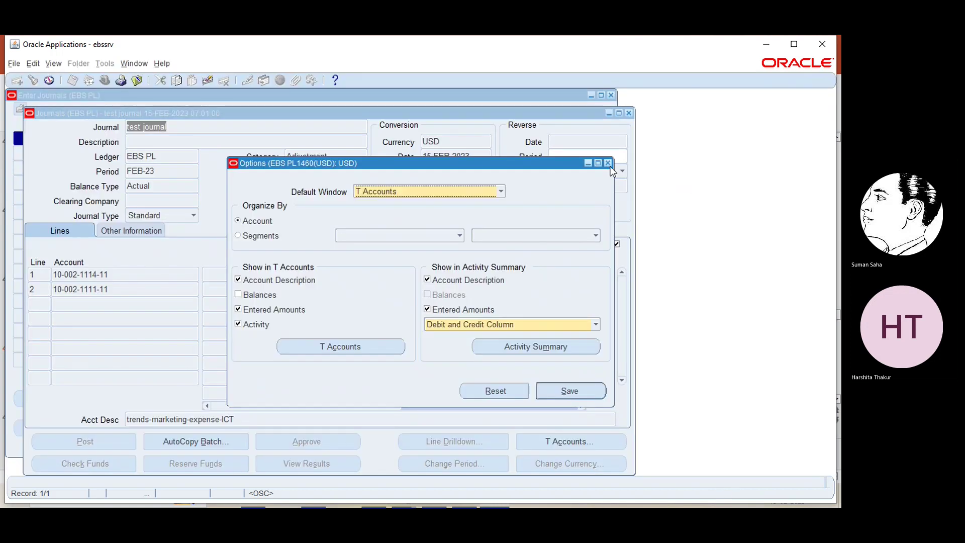
- Close the Options, Journals and Enter Journals windows, then minimize Oracle Applications to show slide 46
left_click(607, 163)
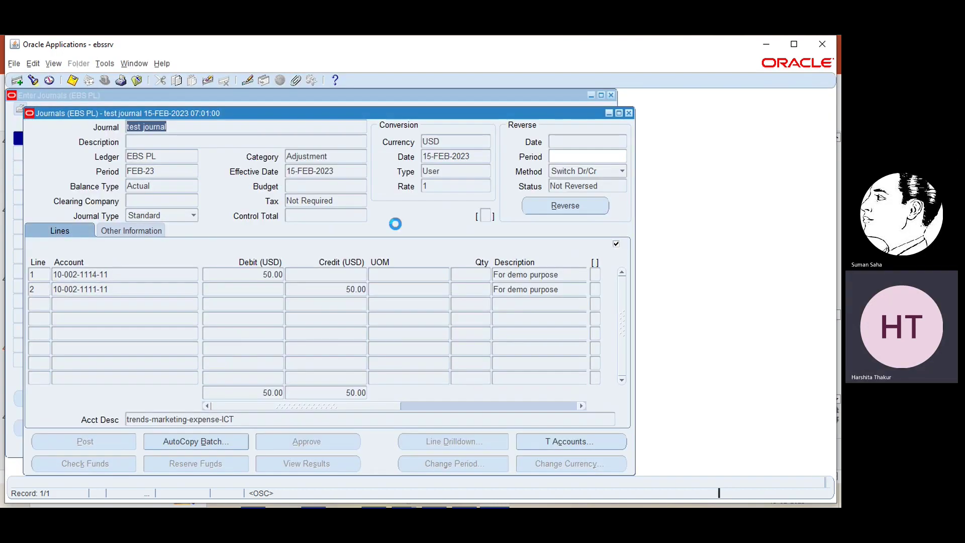
left_click(628, 112)
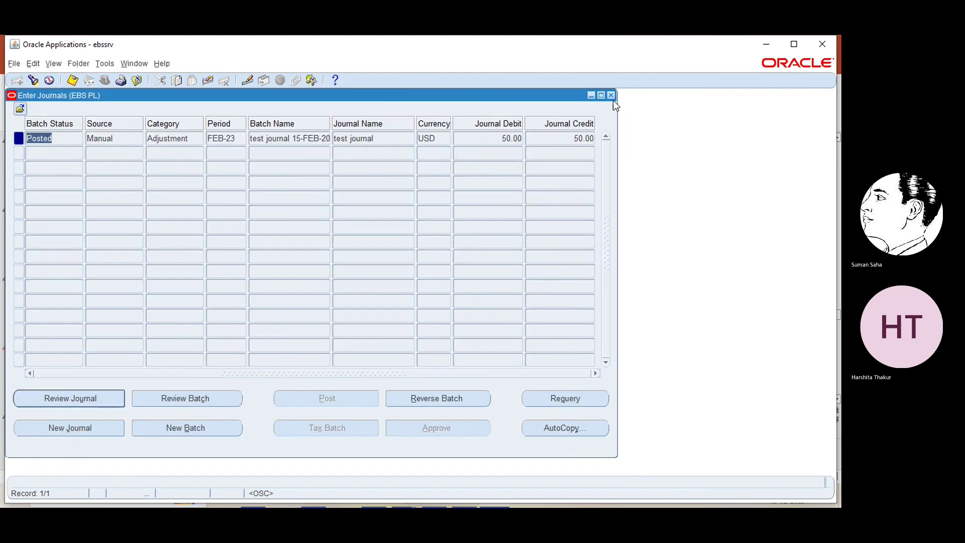
left_click(610, 95)
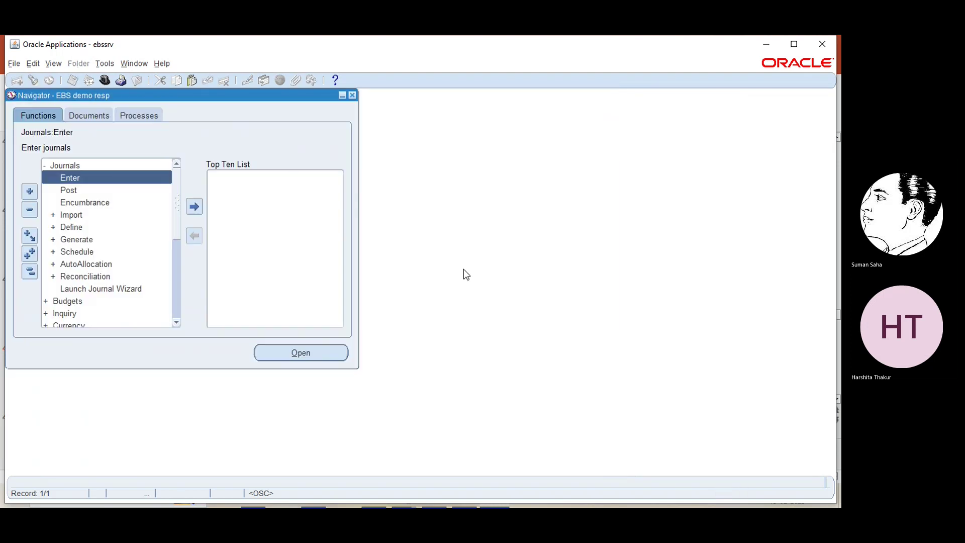
left_click(767, 41)
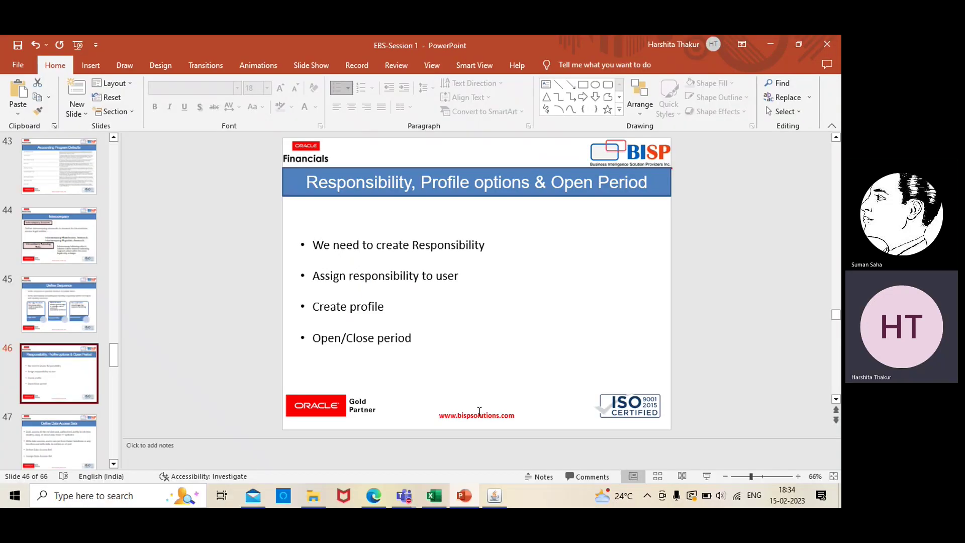
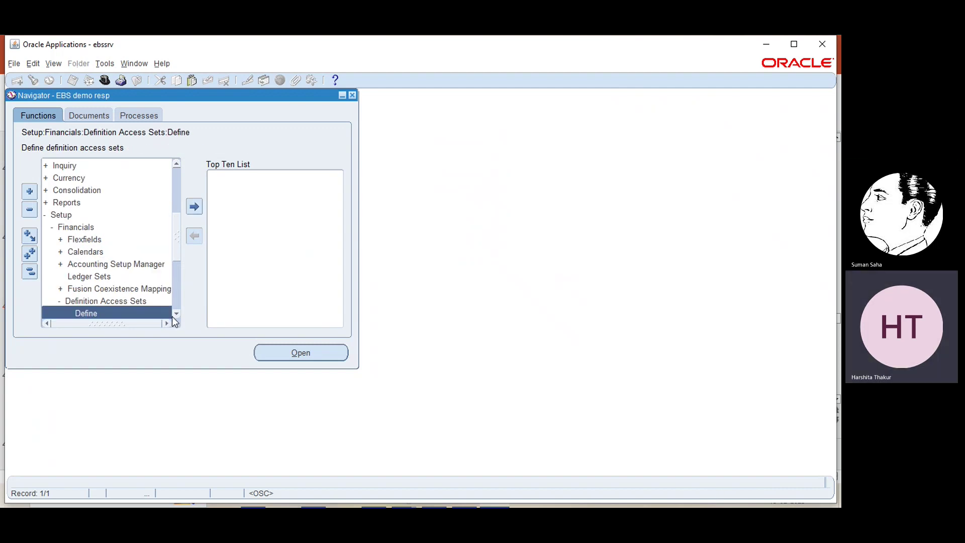
- Define a new access set named 'EBS access set' with a 'For demo purpose' description
scroll(115, 275, "down", 2)
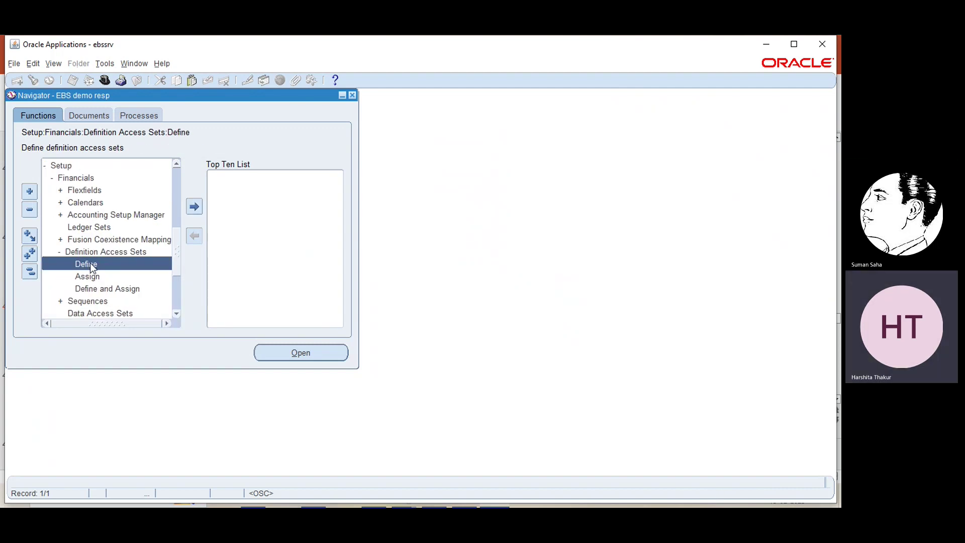
double_click(89, 264)
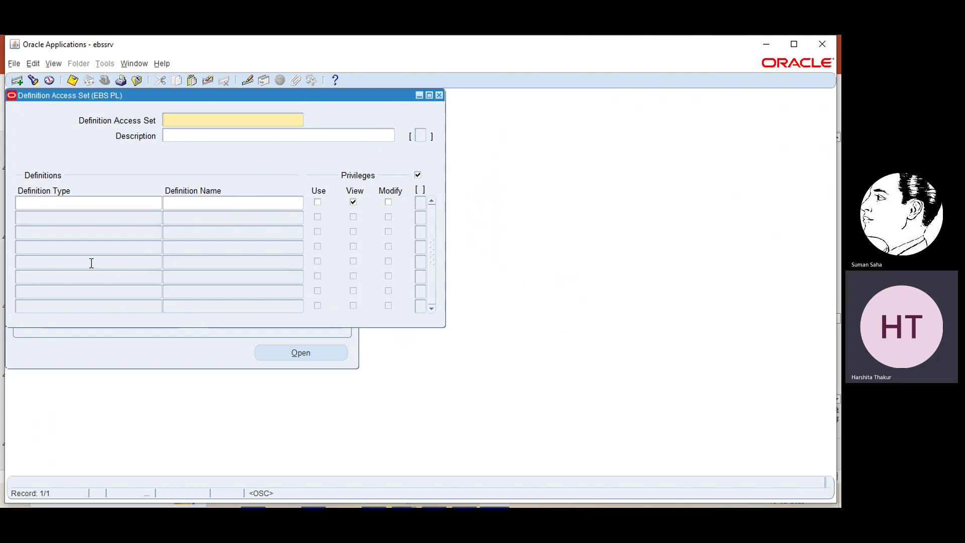
type("EBS ")
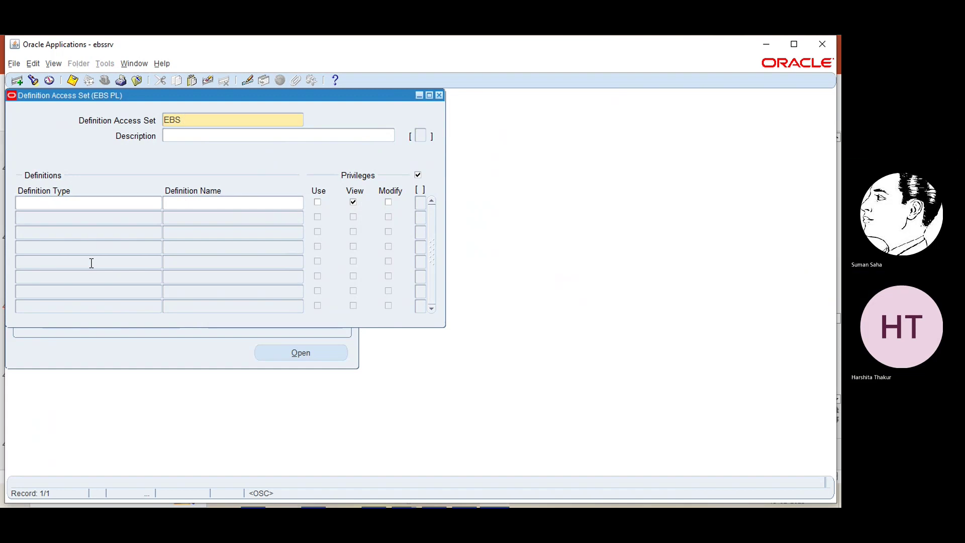
type("access set")
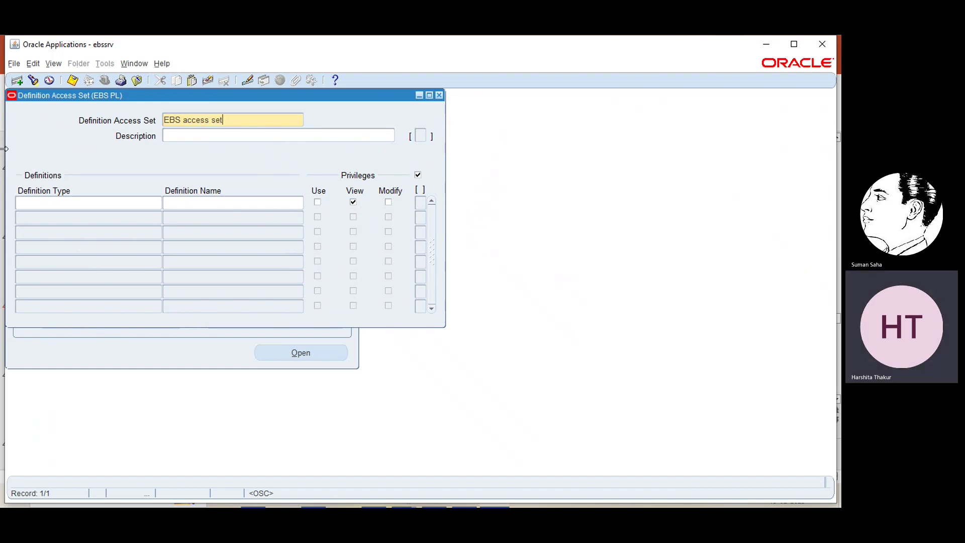
left_click(213, 138)
type("For demor")
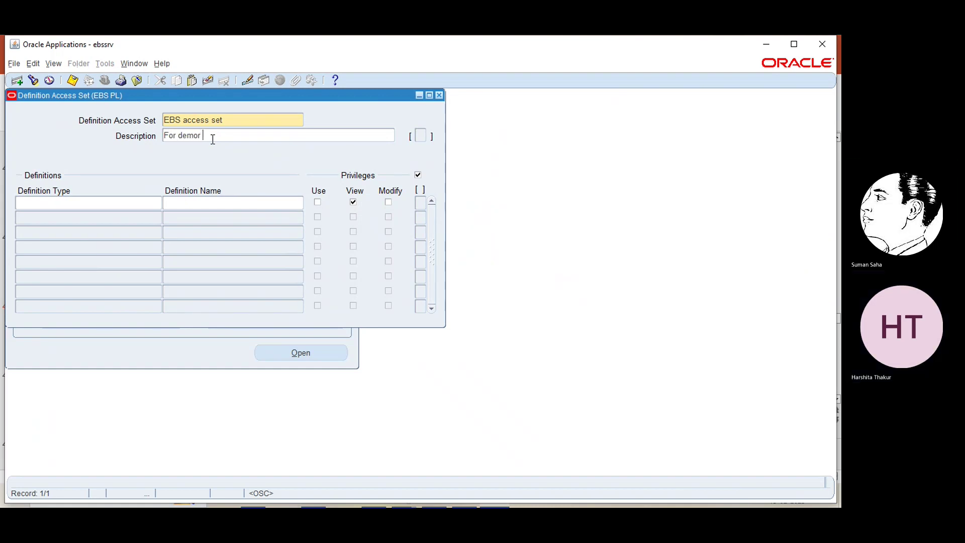
key("BackSpace")
type("purpose")
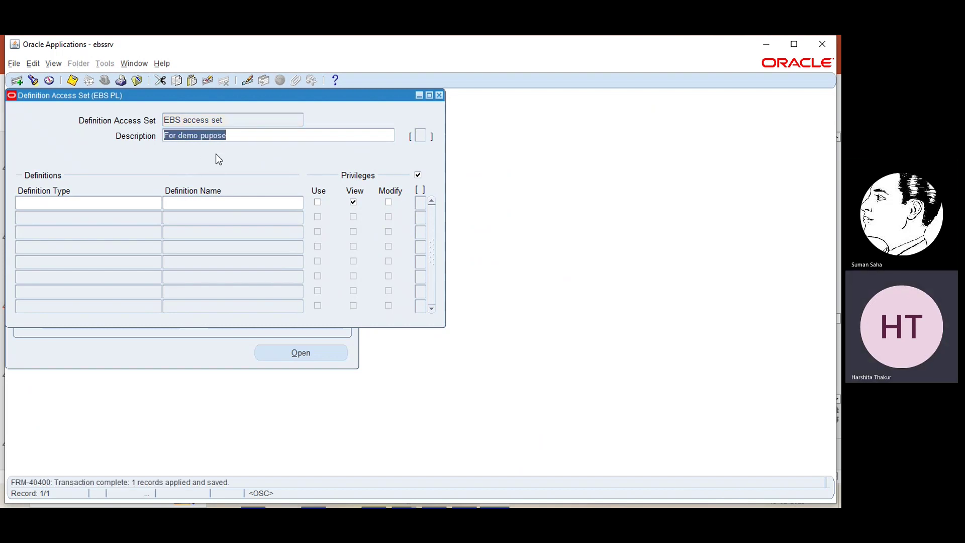
- Reopen the Define form, query 'EBS access set' to confirm it was saved, then close it
left_click(439, 95)
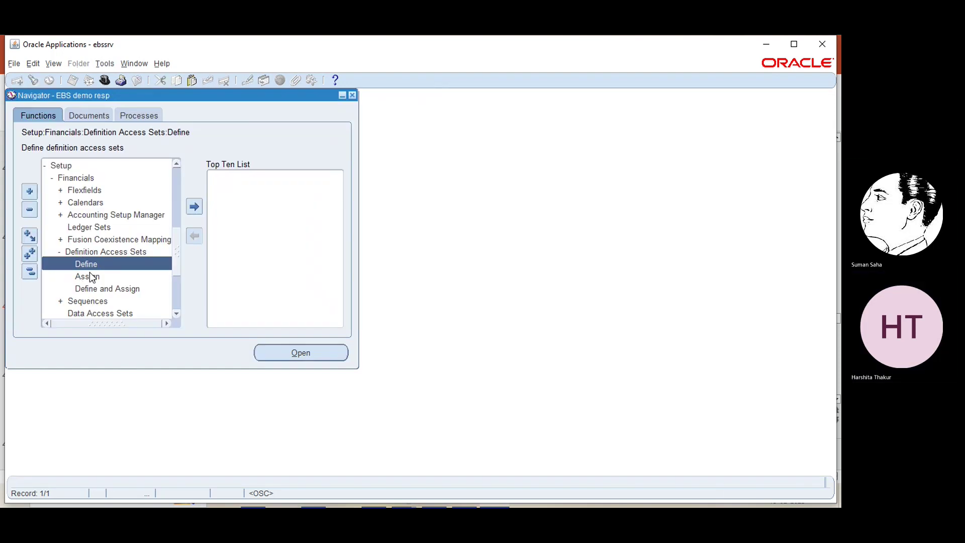
left_click(300, 352)
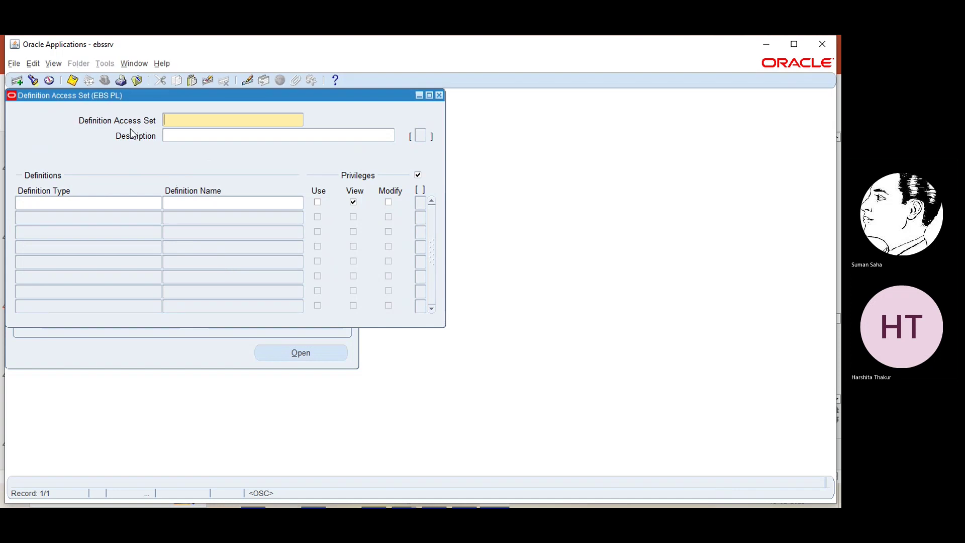
left_click(32, 80)
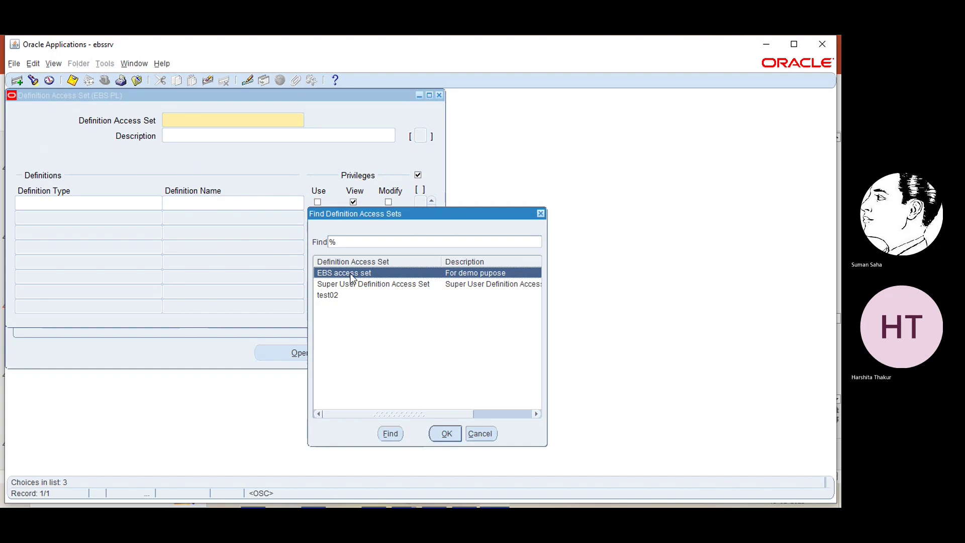
left_click(447, 433)
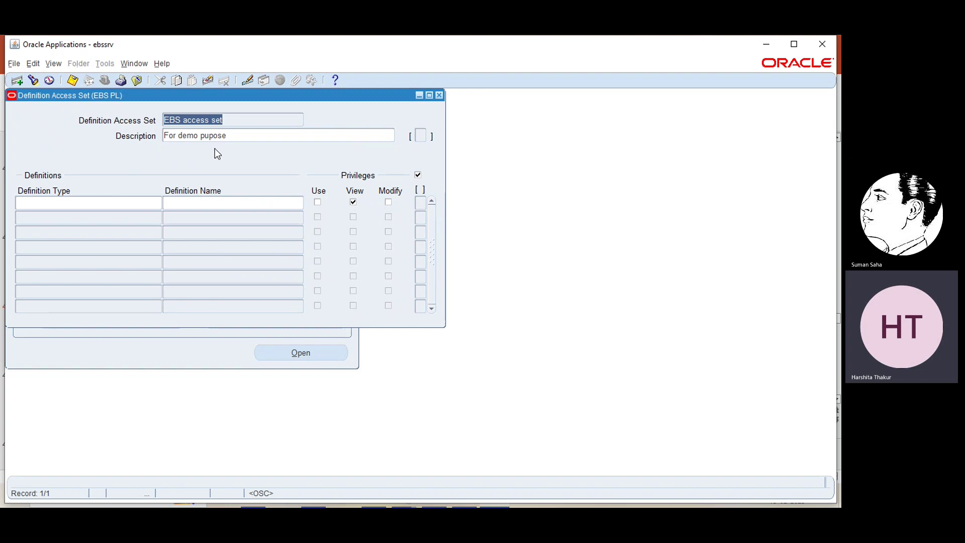
left_click(440, 94)
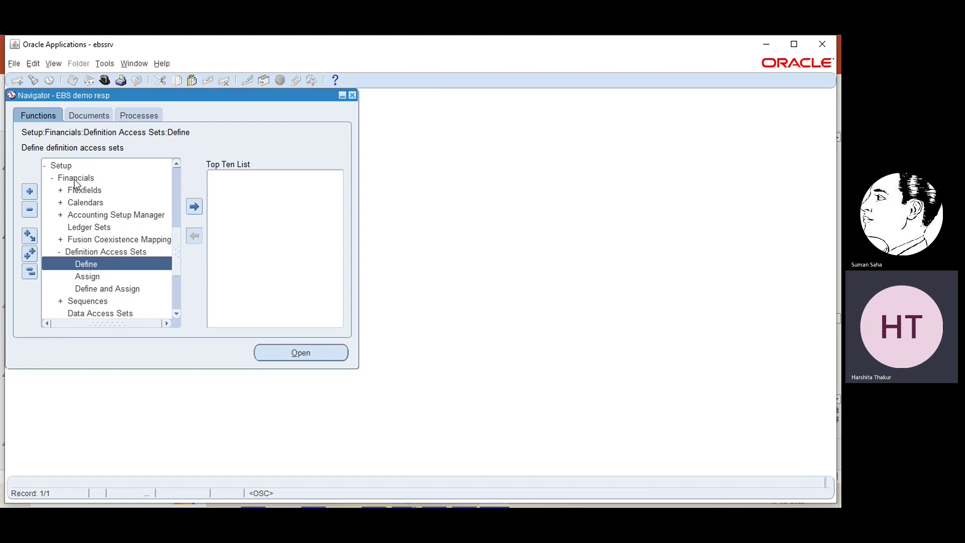
- Open the Assign form and select the EBS demo resp responsibility
left_click(83, 277)
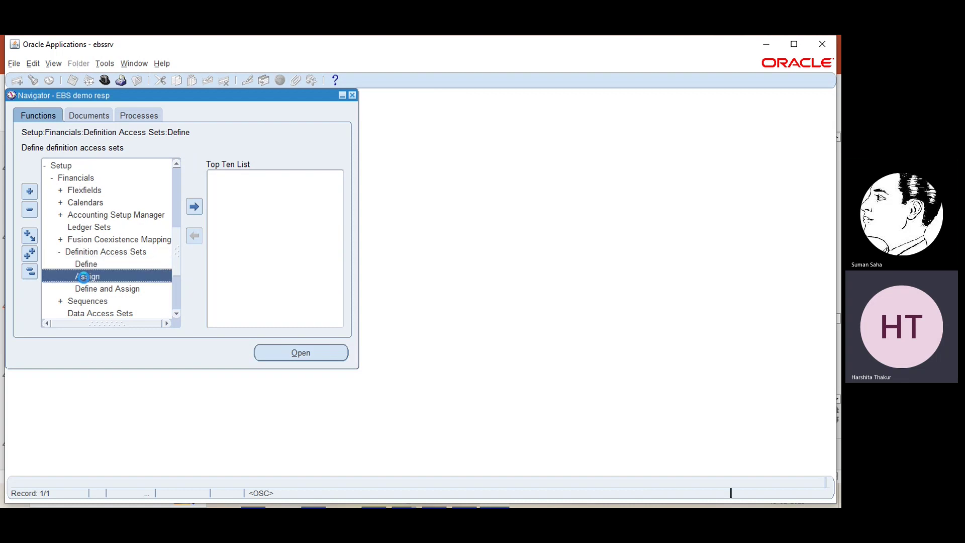
double_click(83, 276)
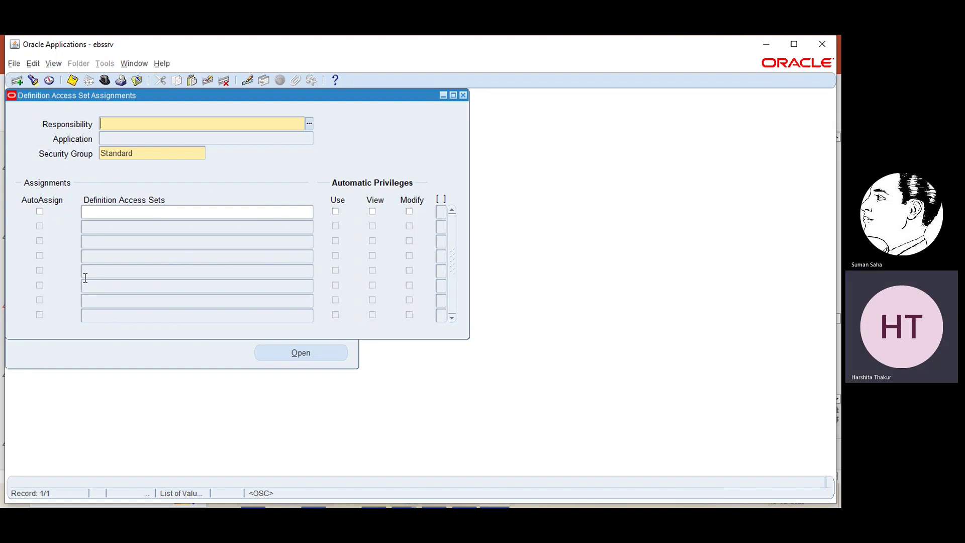
left_click(310, 122)
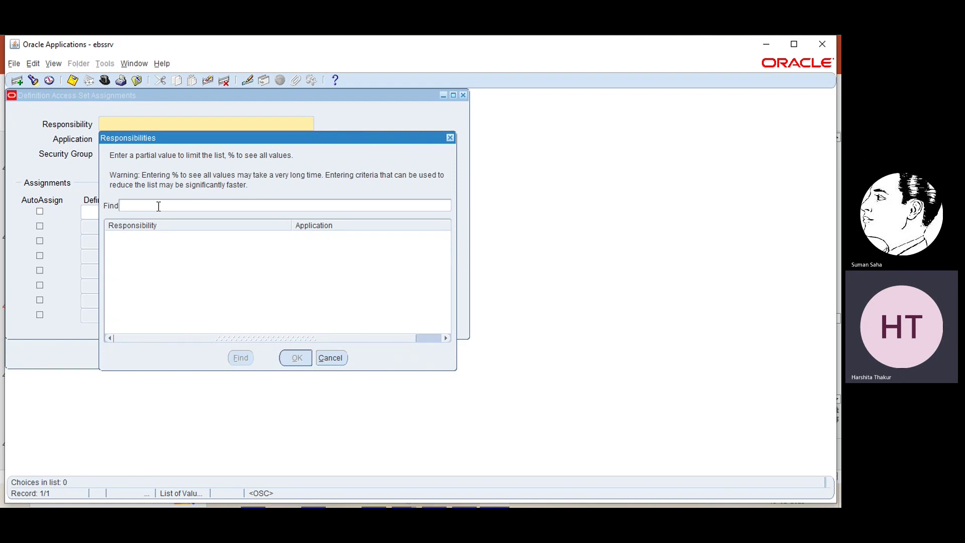
type("ebs")
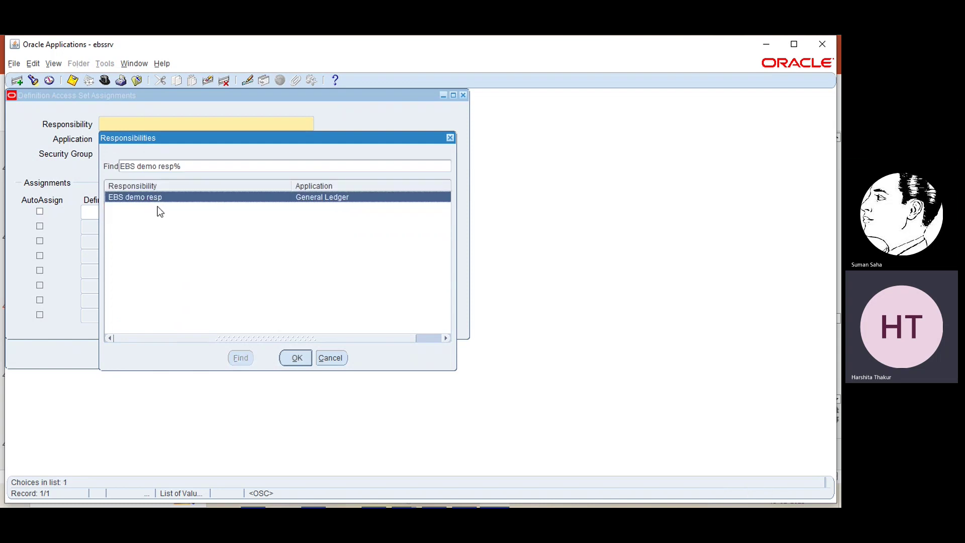
left_click(295, 357)
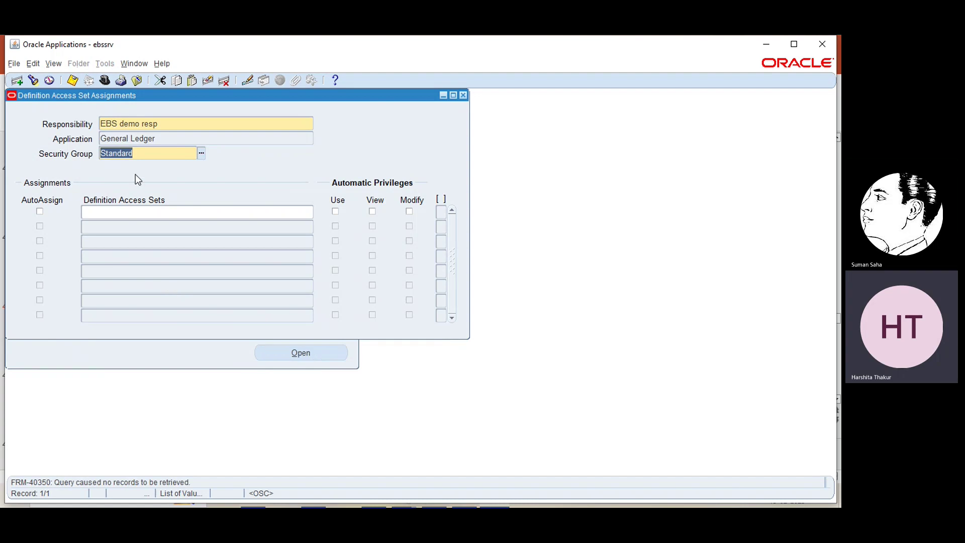
- Assign EBS access set with View and Modify privileges and save the assignment
left_click(125, 214)
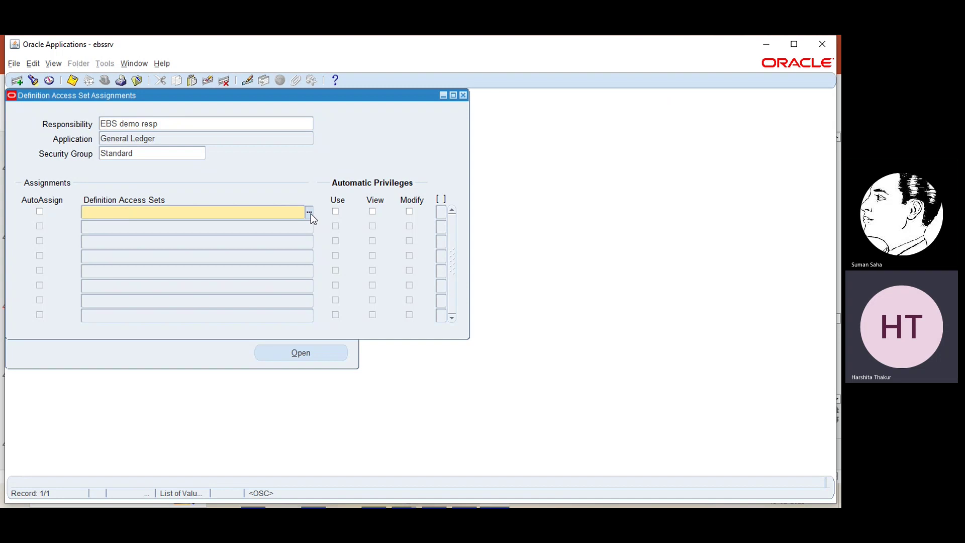
left_click(309, 213)
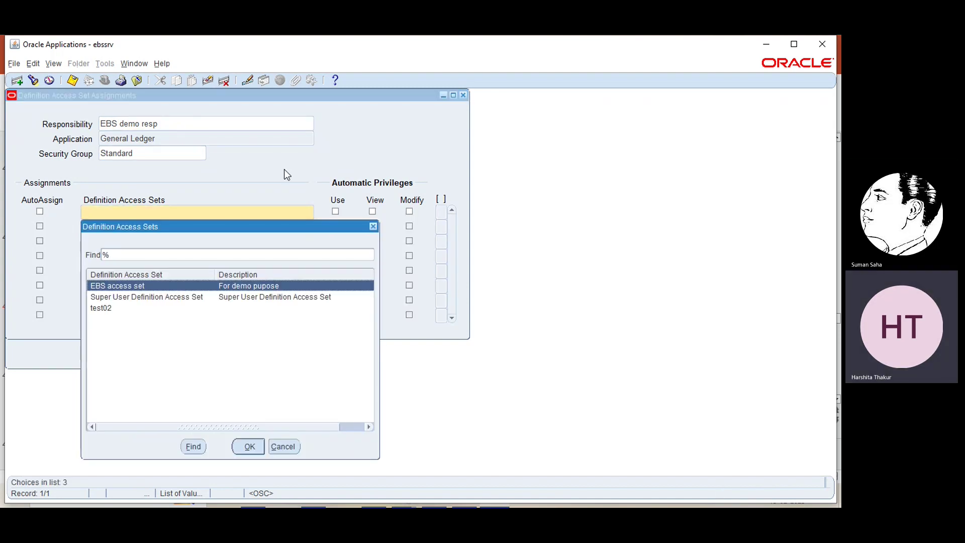
left_click(245, 446)
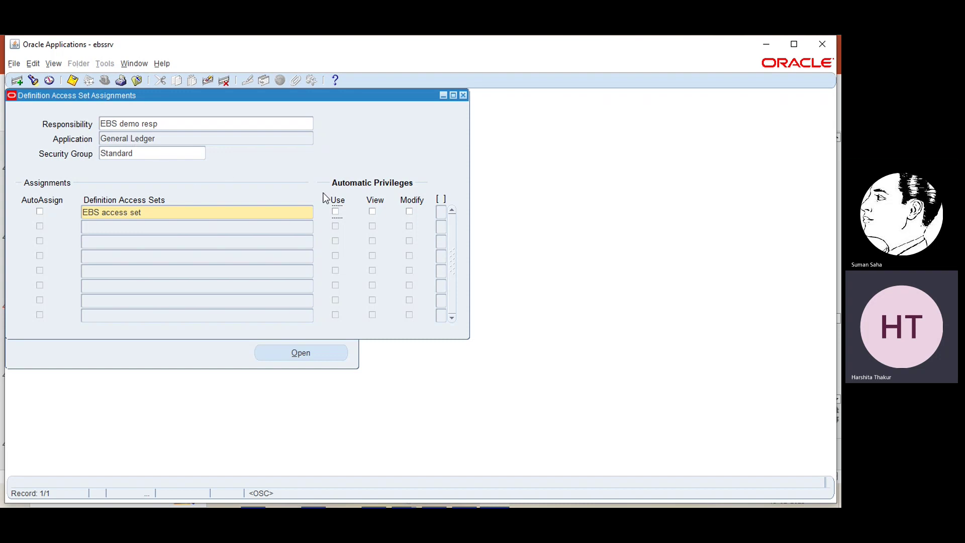
left_click(373, 211)
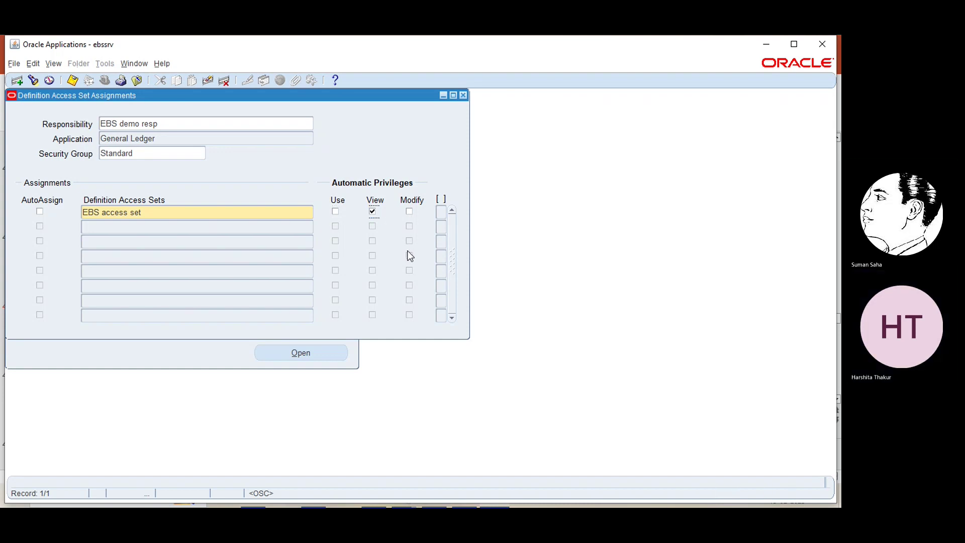
left_click(410, 212)
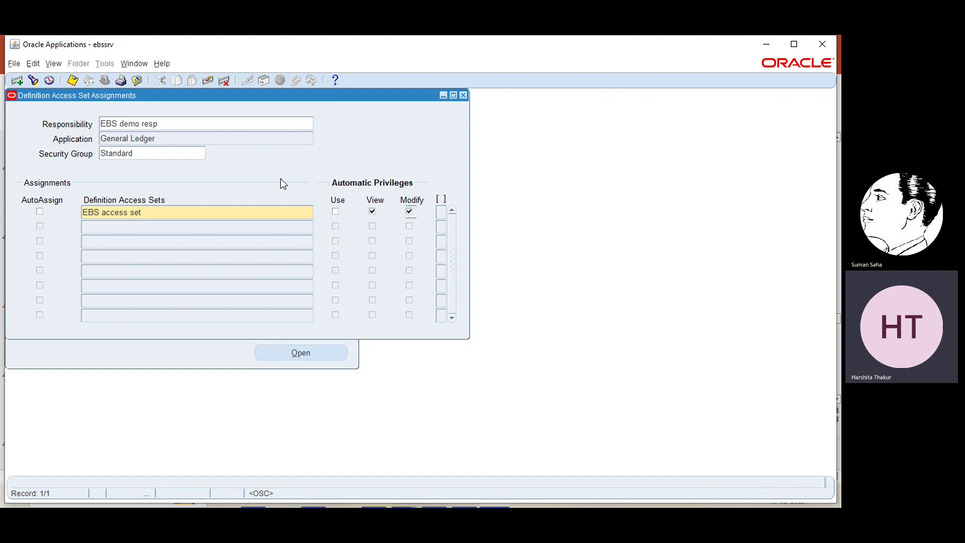
key("ctrl+s")
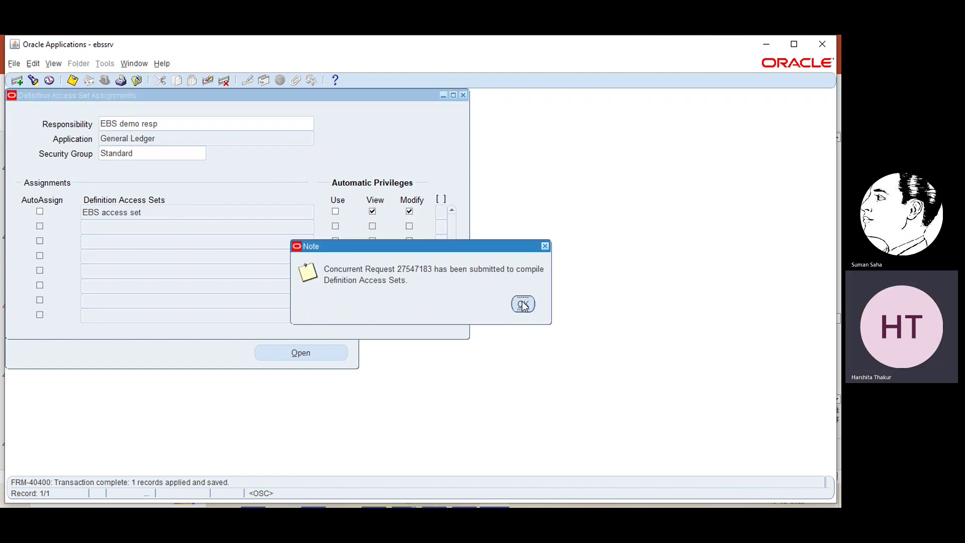
- Verify the Compile Definition Access request finished Completed/Normal, then close the Requests window
left_click(523, 304)
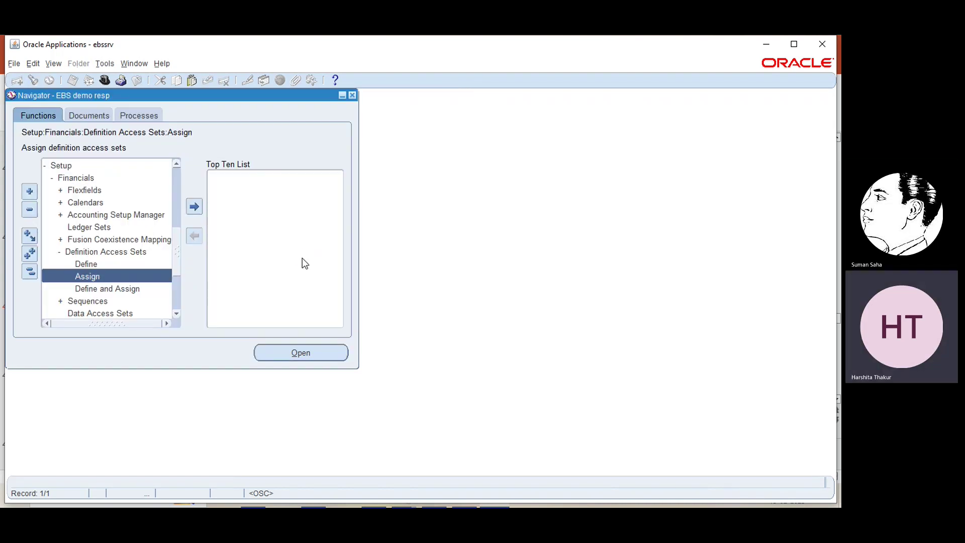
left_click(54, 64)
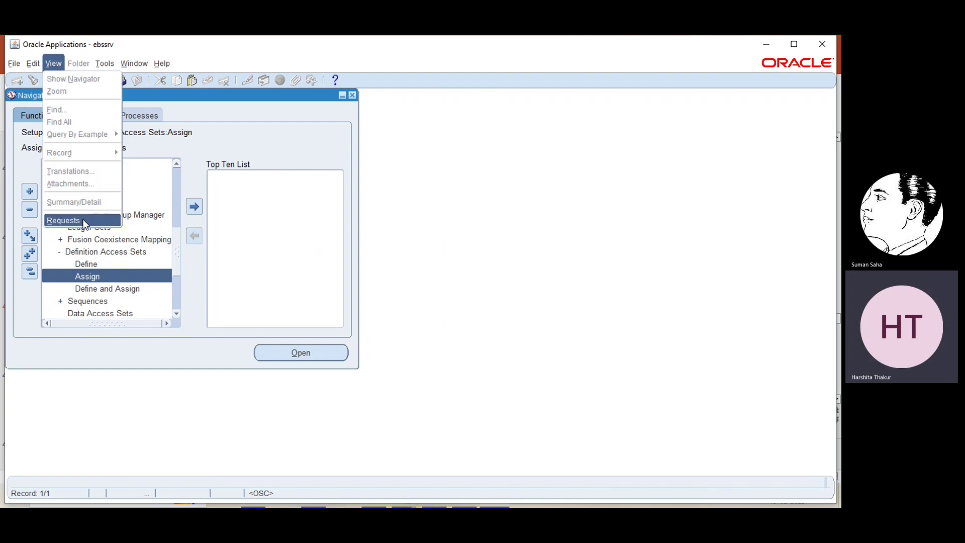
left_click(63, 221)
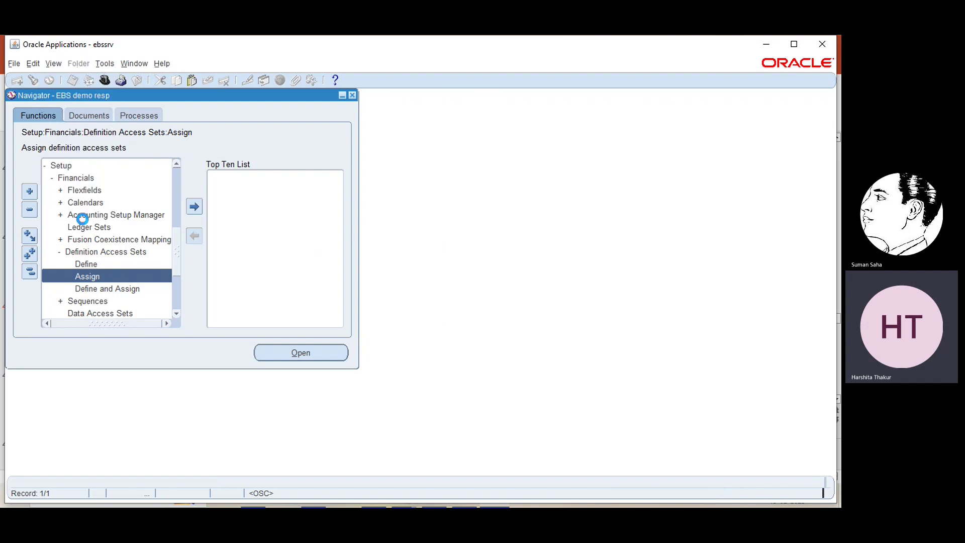
left_click(370, 382)
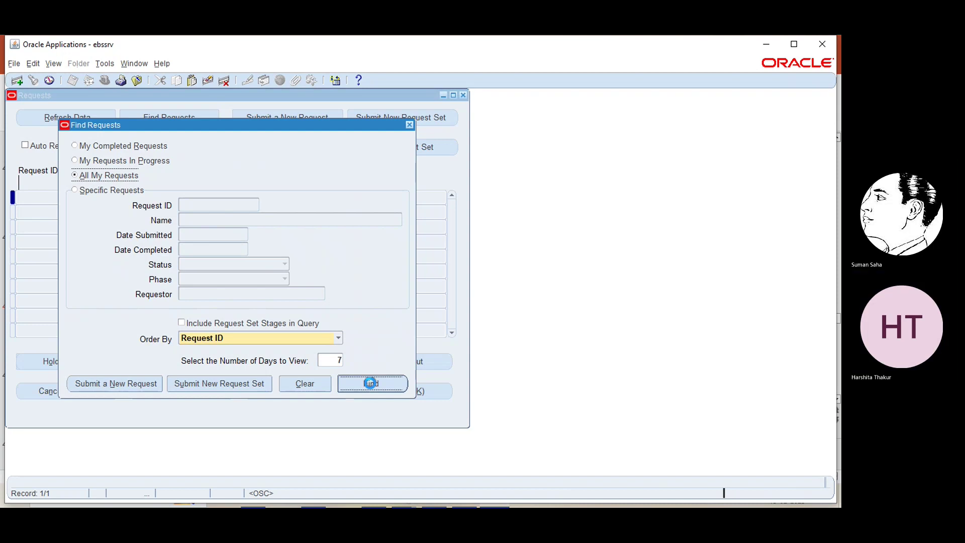
left_click(80, 116)
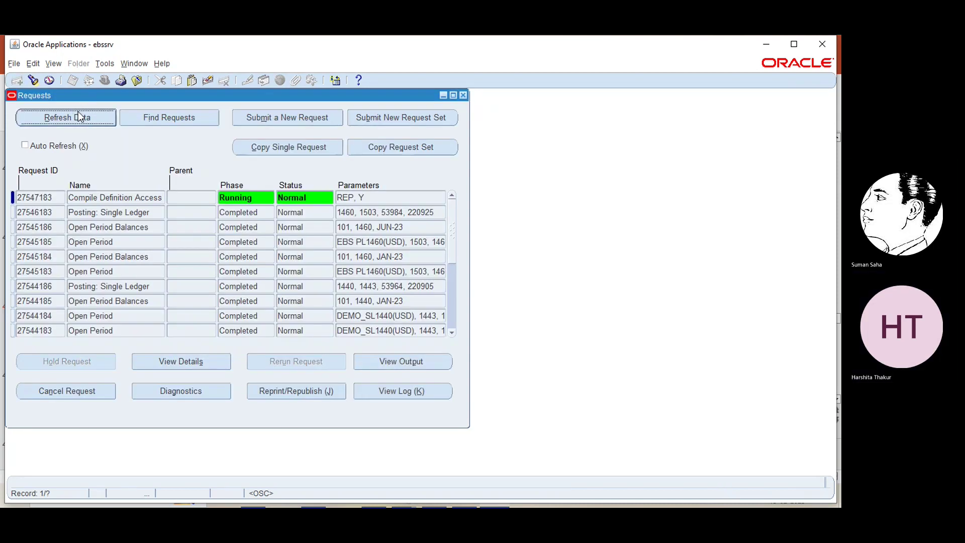
left_click(81, 117)
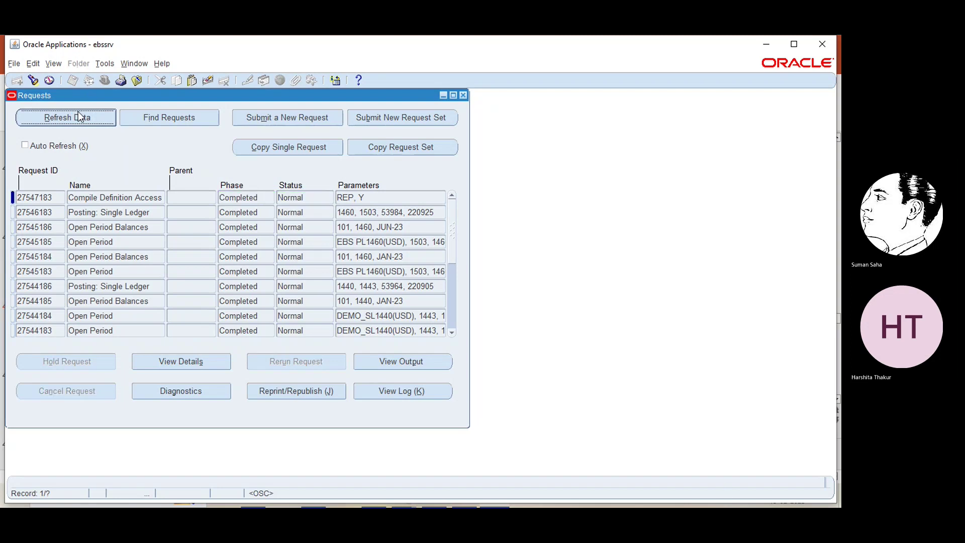
left_click(462, 95)
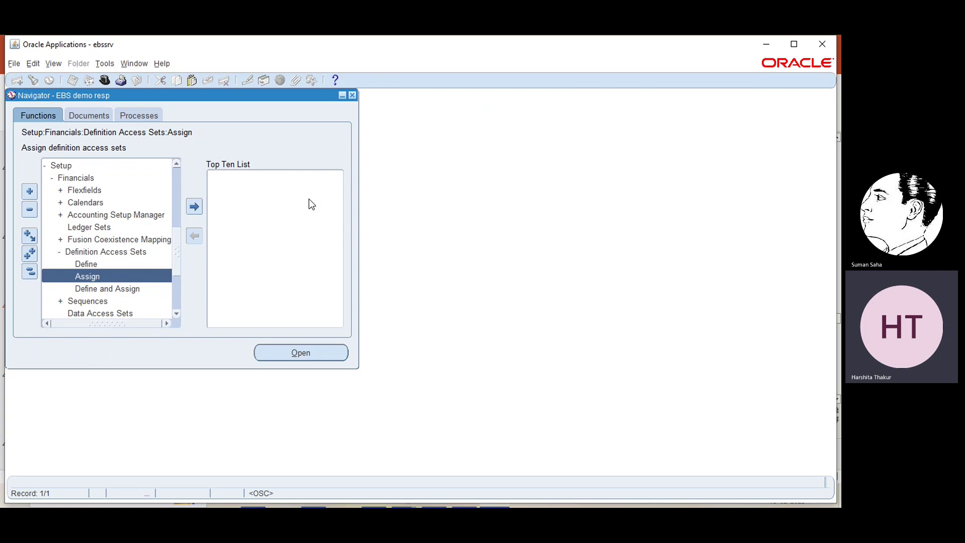
- Expand Setup > Financials > Calendars and open the Accounting calendar form
left_click(176, 174)
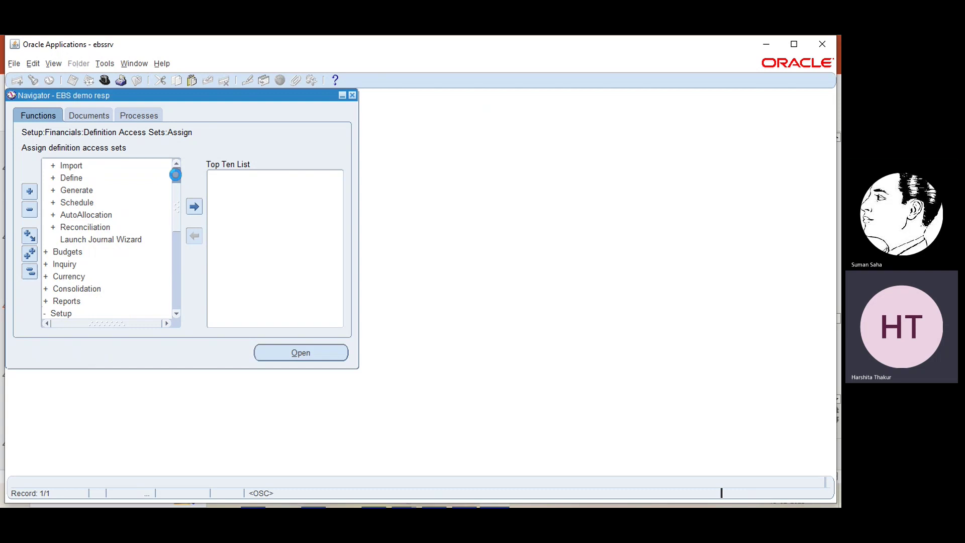
left_click(176, 177)
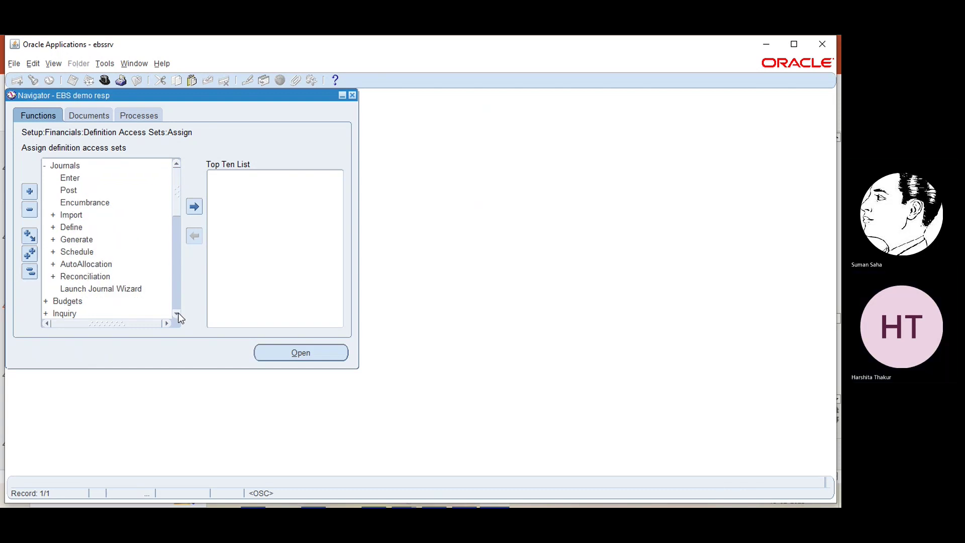
left_click_drag(177, 314, 178, 314)
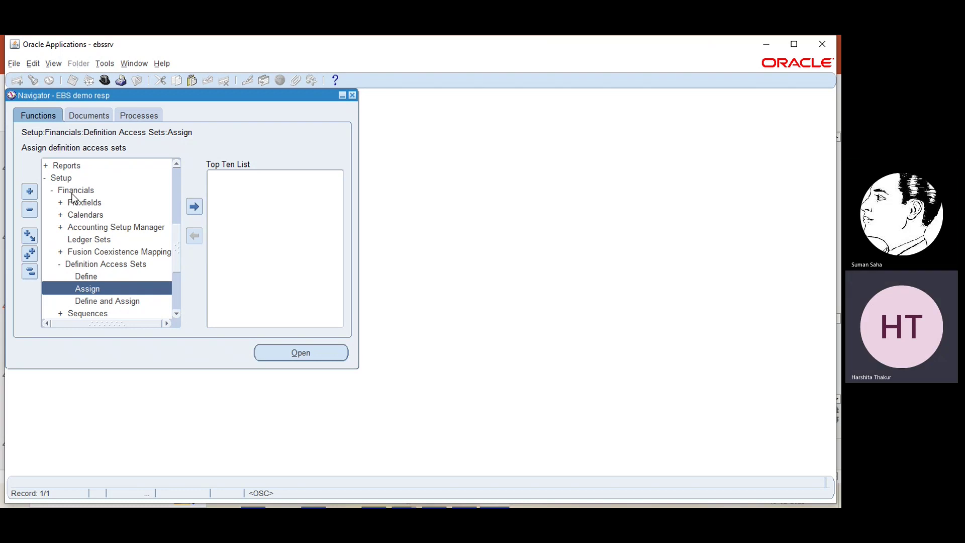
double_click(75, 214)
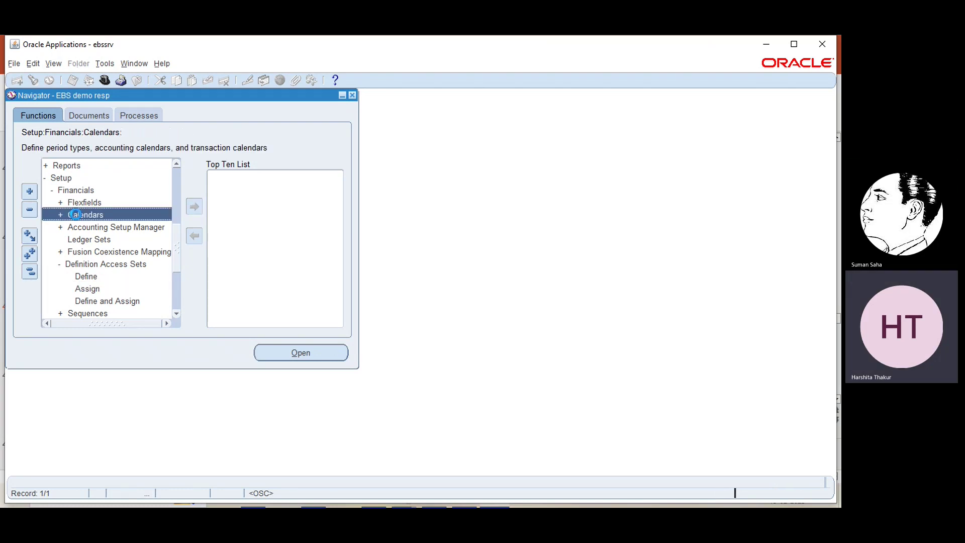
left_click(177, 313)
left_click(177, 314)
left_click(177, 313)
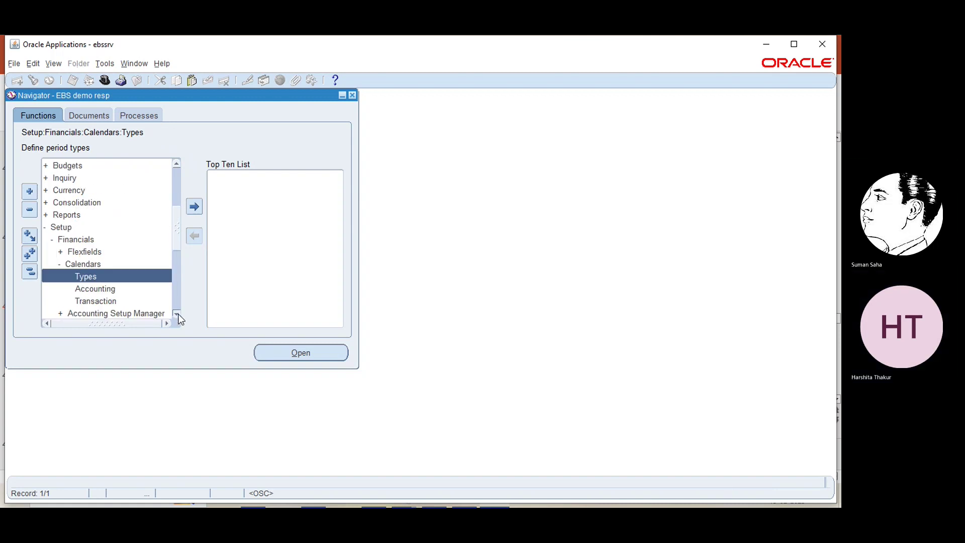
left_click(177, 313)
left_click(177, 313)
left_click(177, 313)
left_click(177, 313)
double_click(94, 239)
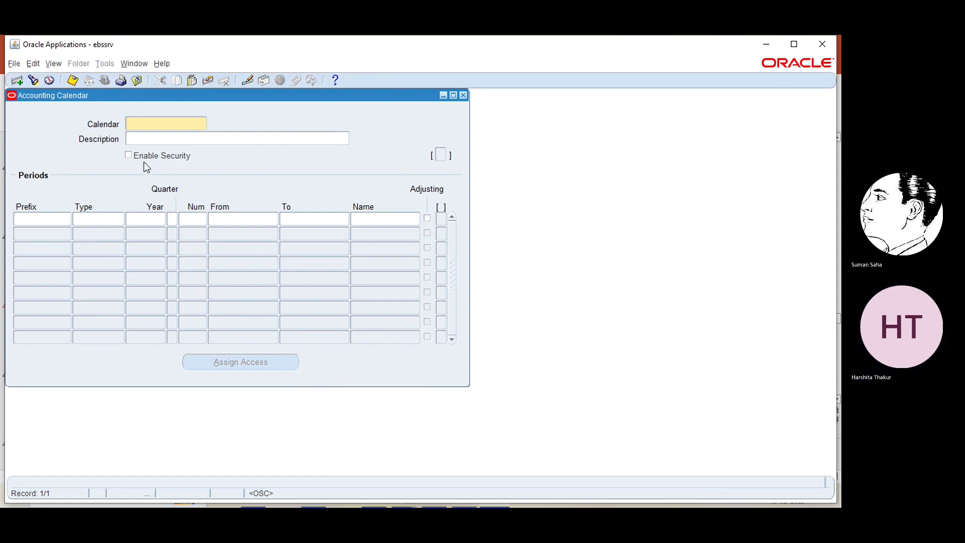
- Name the new calendar 'test', enable its security, and bring up Assign Access
type("test")
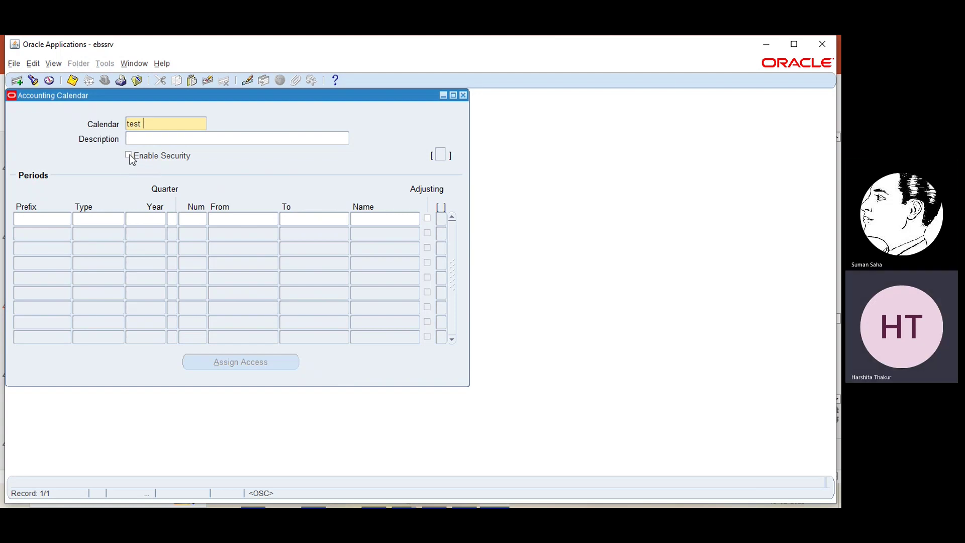
left_click(129, 156)
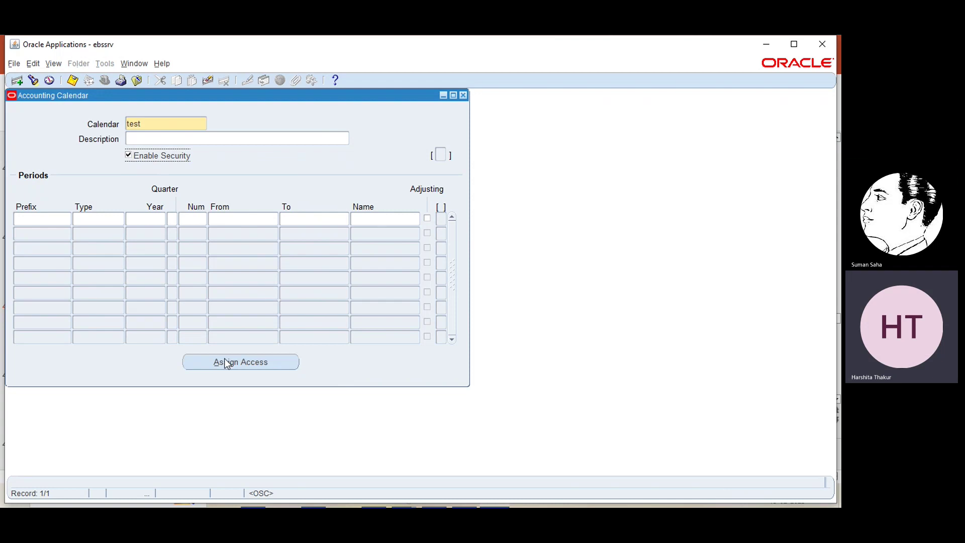
left_click(128, 156)
left_click(129, 155)
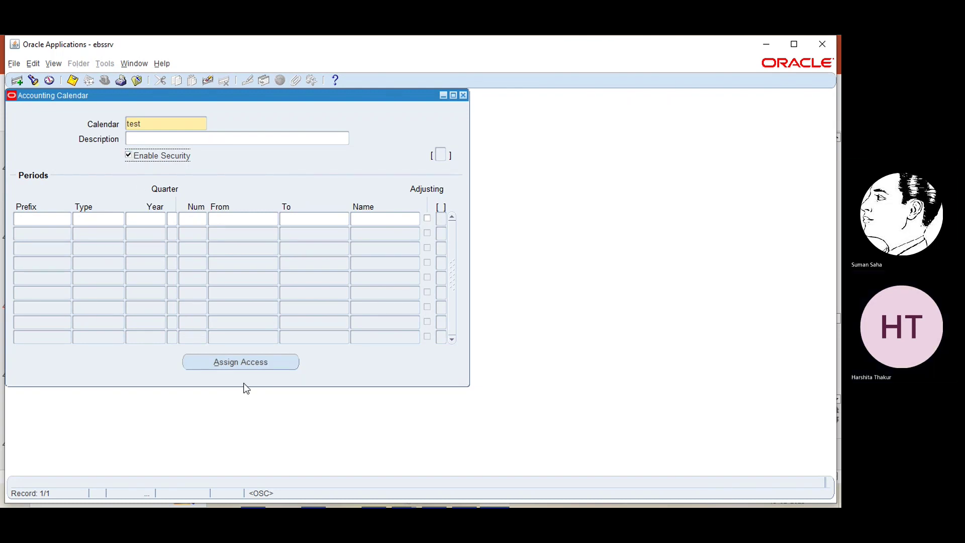
left_click(222, 363)
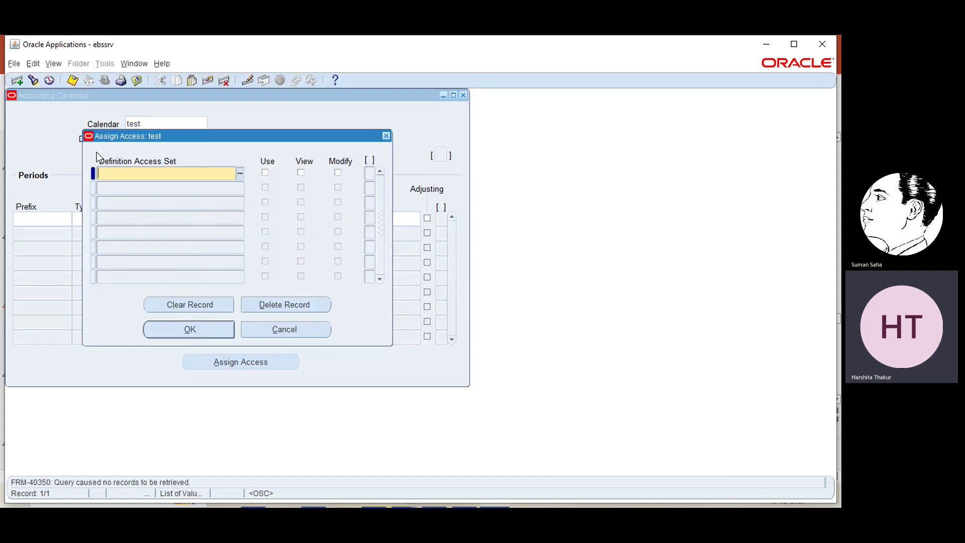
- Give EBS access set View and Modify access to the test calendar
left_click(240, 173)
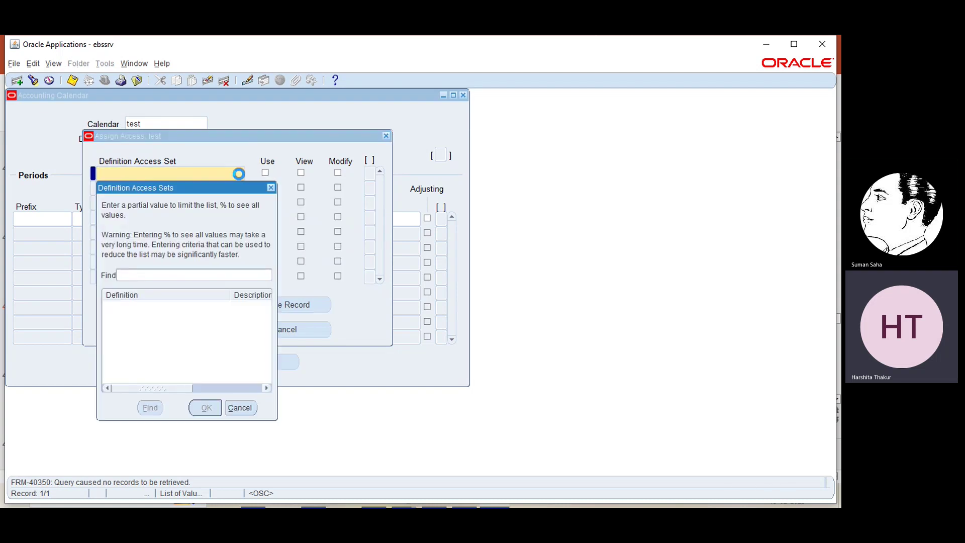
type("et%")
key("Return")
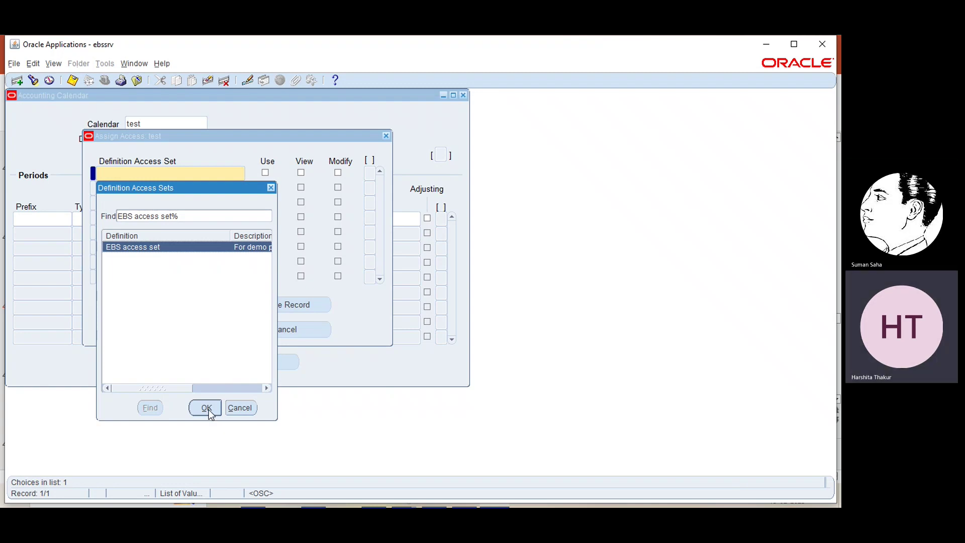
left_click(207, 409)
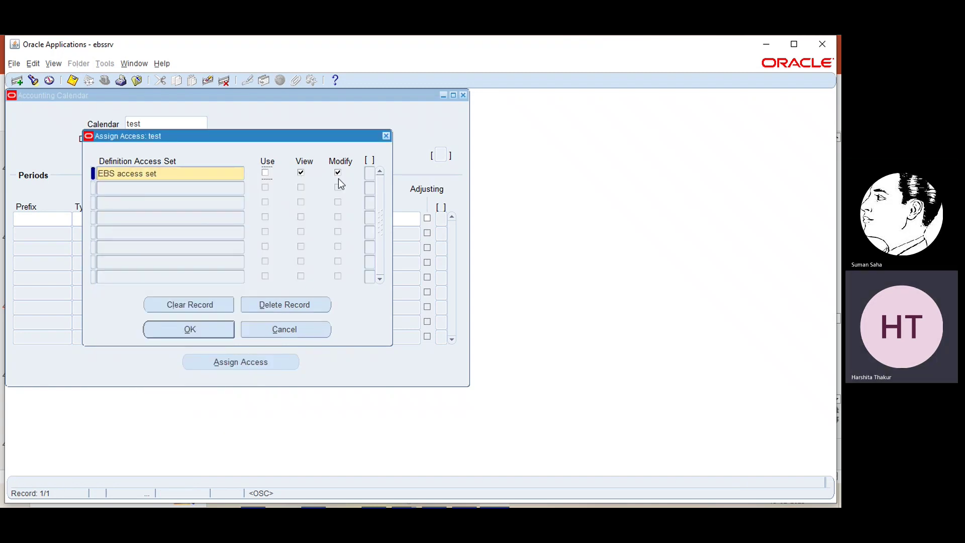
left_click(190, 330)
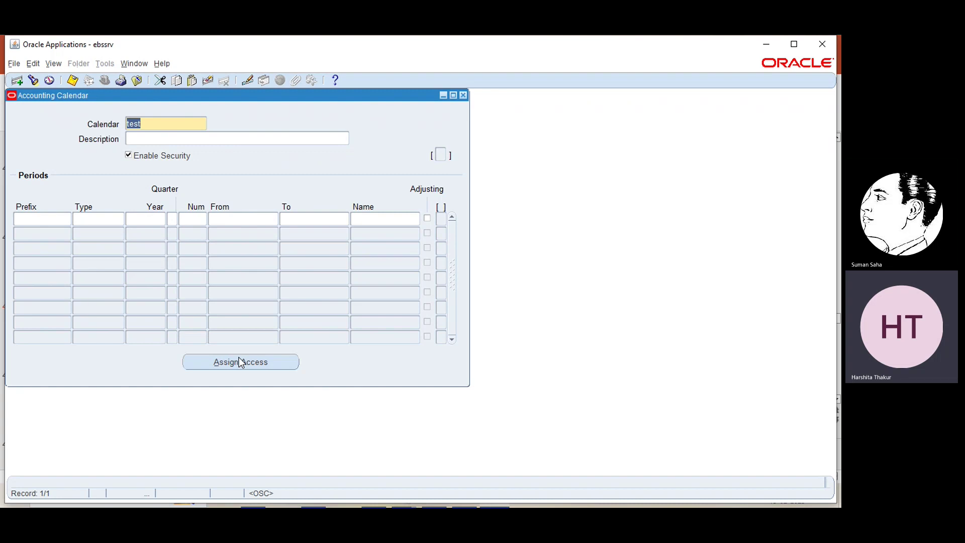
- Delete the EBS access set assignment from the test calendar and disable its security
left_click(269, 362)
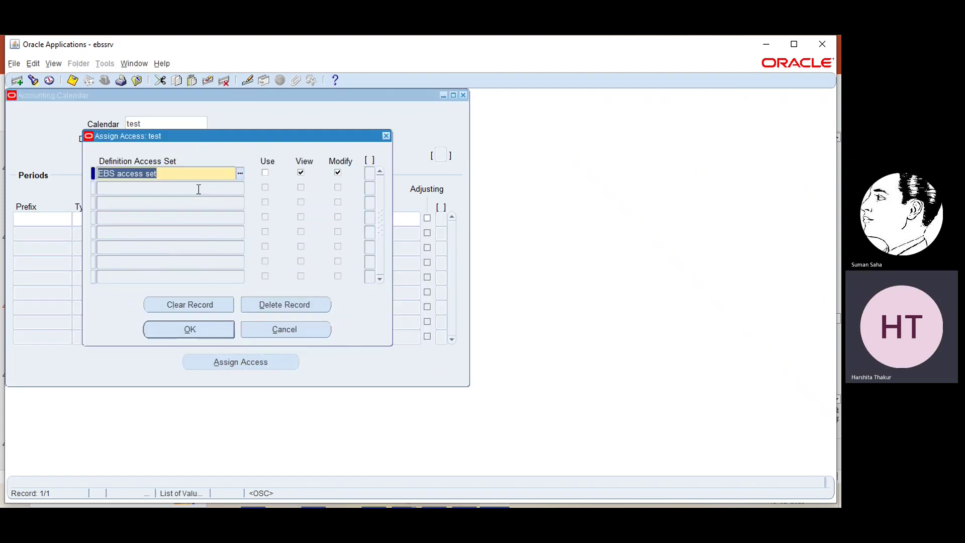
key("Delete")
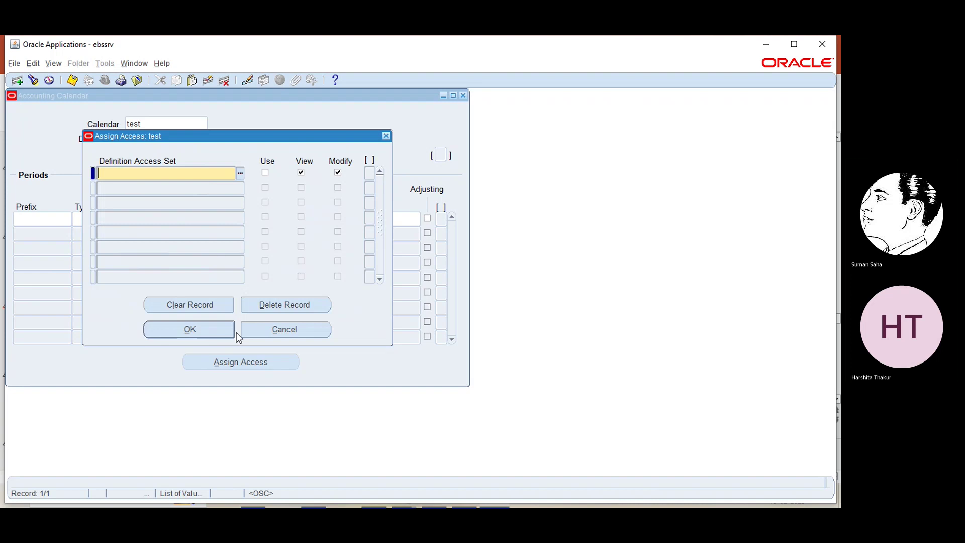
left_click(277, 305)
left_click(212, 333)
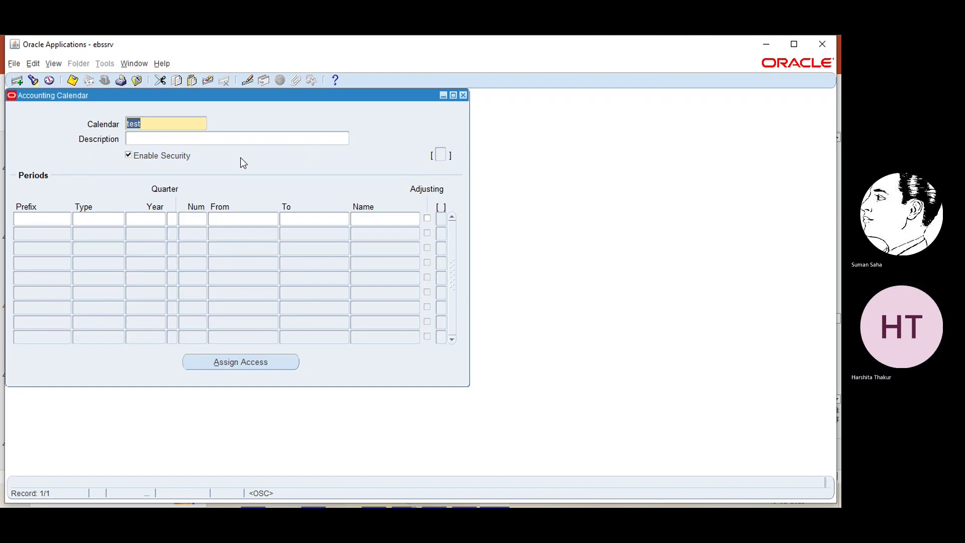
left_click(128, 155)
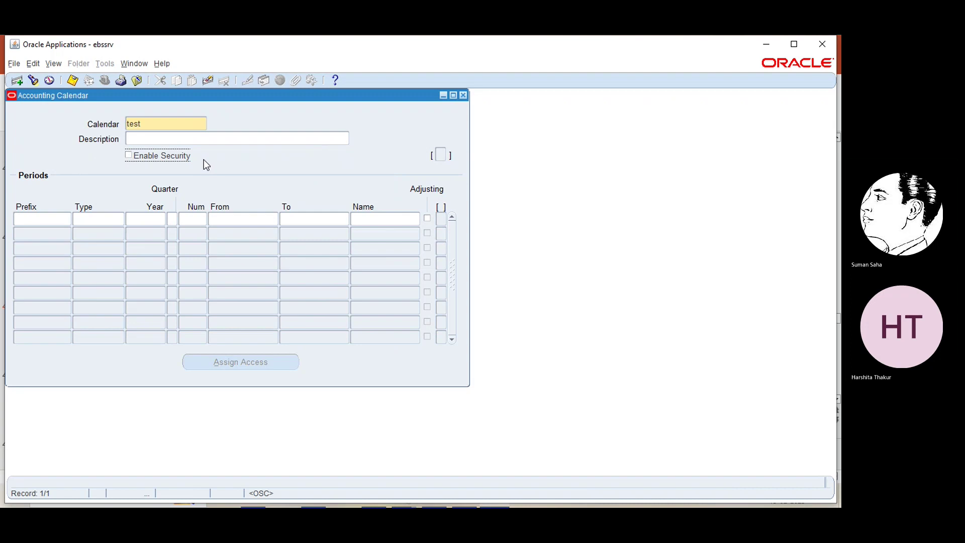
left_click(174, 124)
- Discard the test calendar, close the form, and show slide 47 'Define Data Access Sets'
key("Delete")
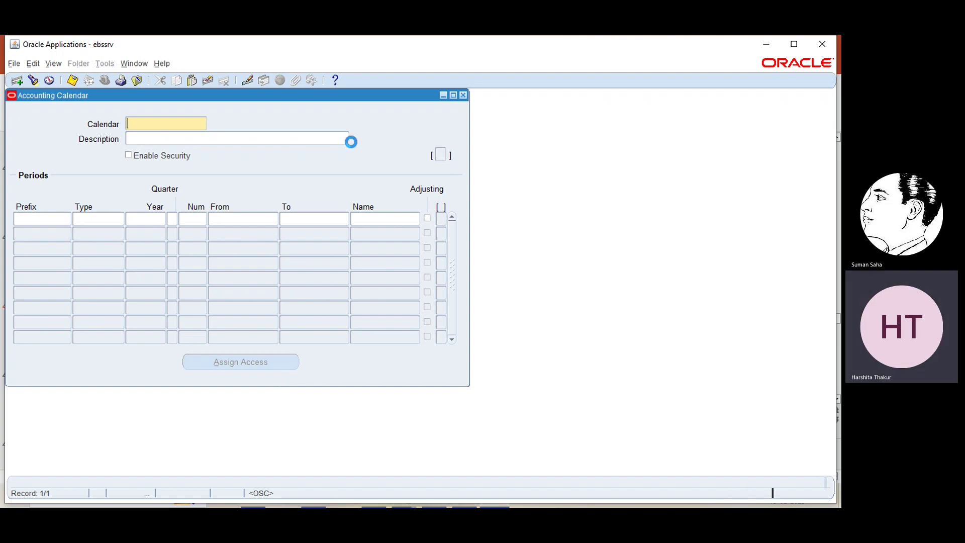
left_click(429, 316)
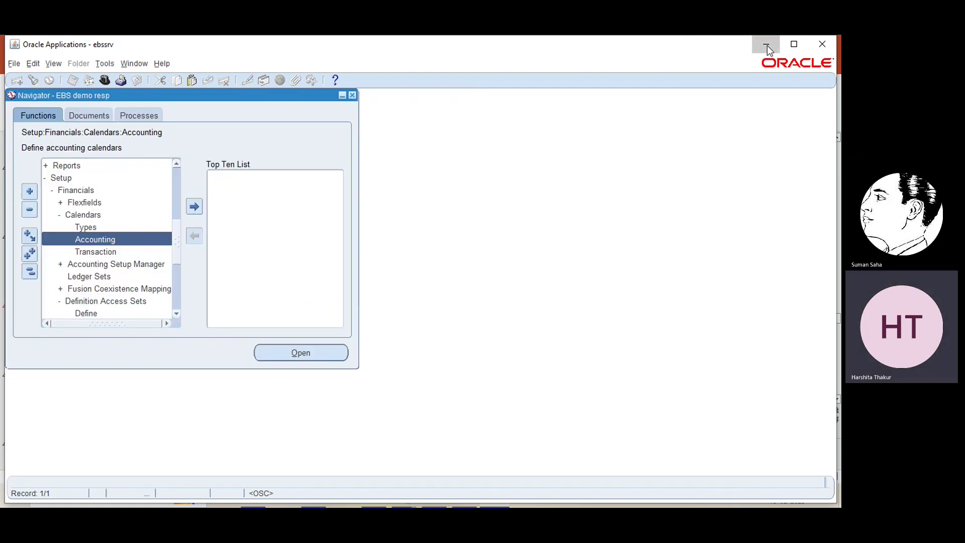
left_click(766, 45)
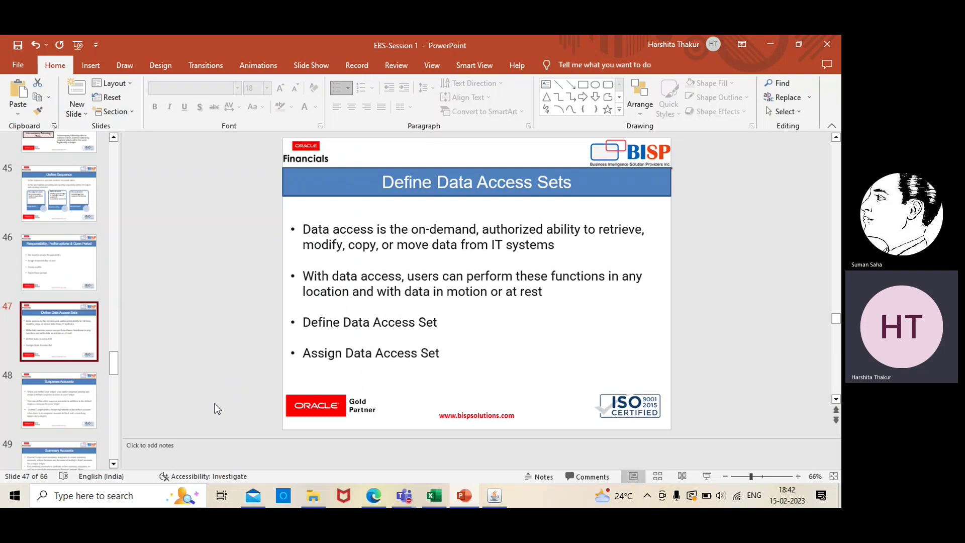
scroll(113, 435, "down", 5)
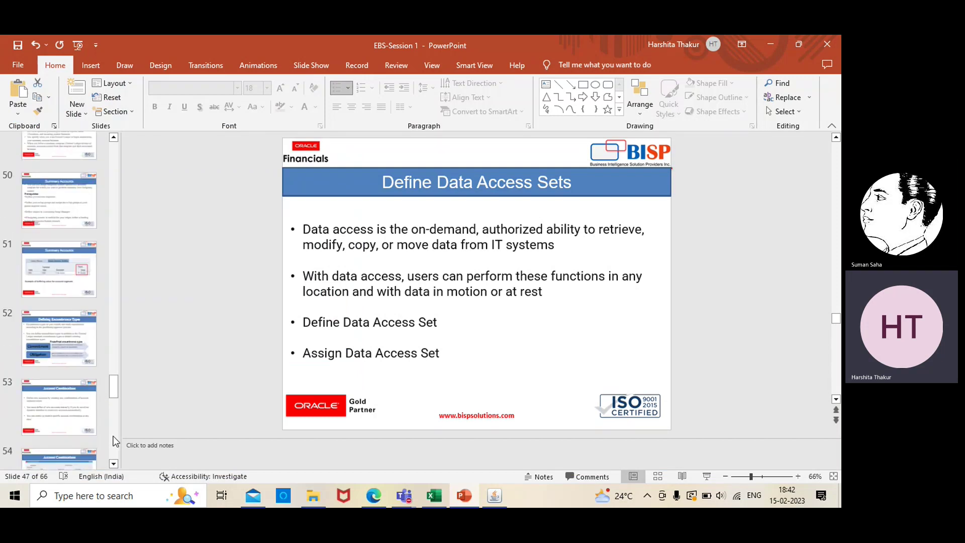
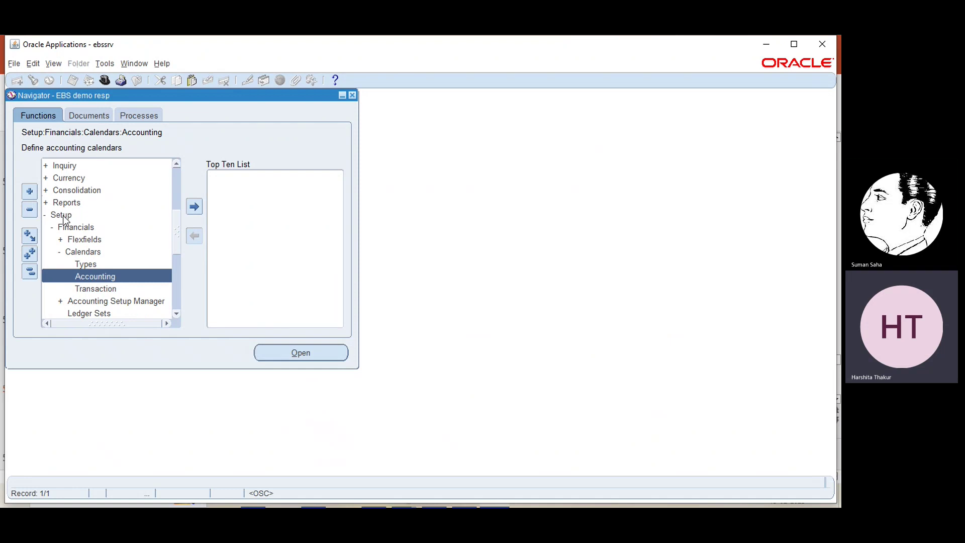
- Expand Setup > Financials > Flexfields > Key in the Navigator to reach the Segments function
left_click(74, 238)
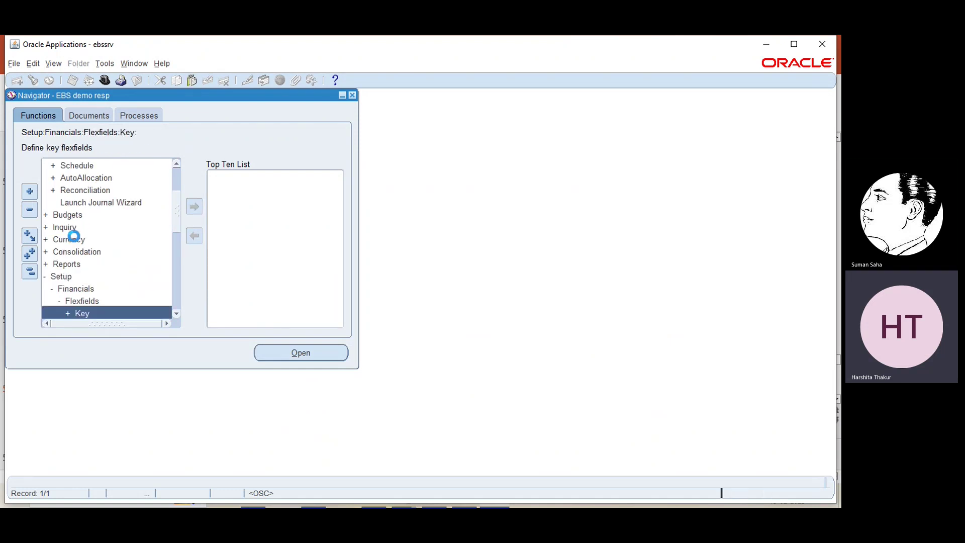
left_click(177, 313)
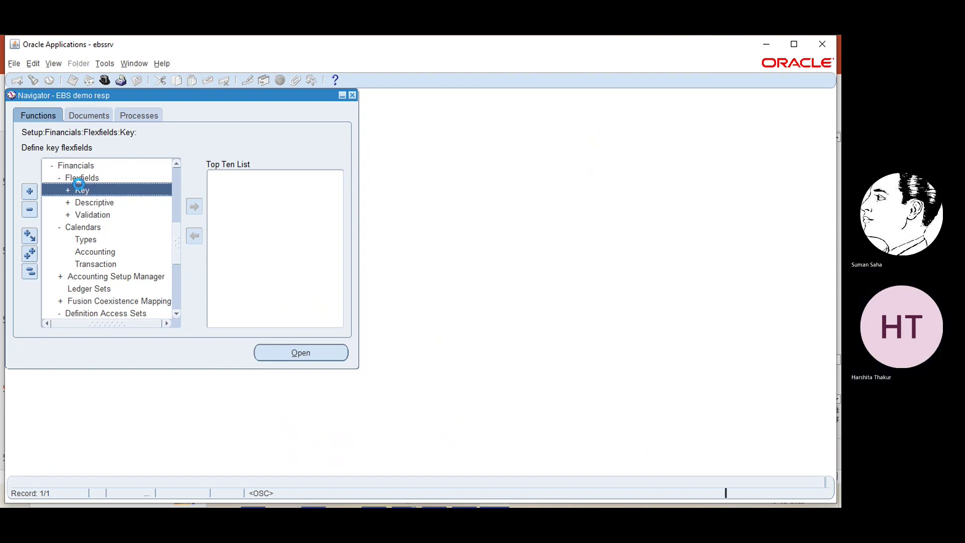
double_click(78, 184)
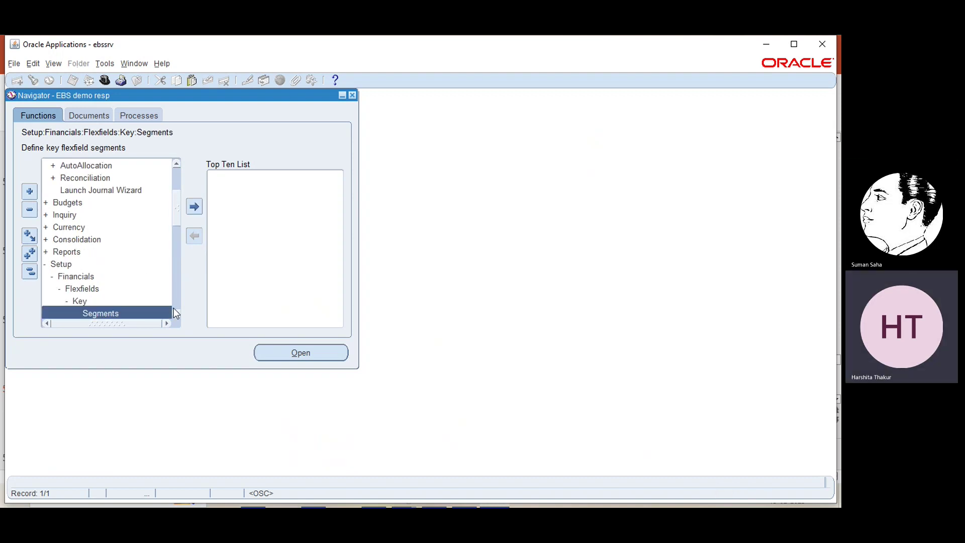
scroll(173, 312, "down", 3)
- Open Key Flexfield Segments and select the General Ledger Accounting Flexfield
double_click(129, 277)
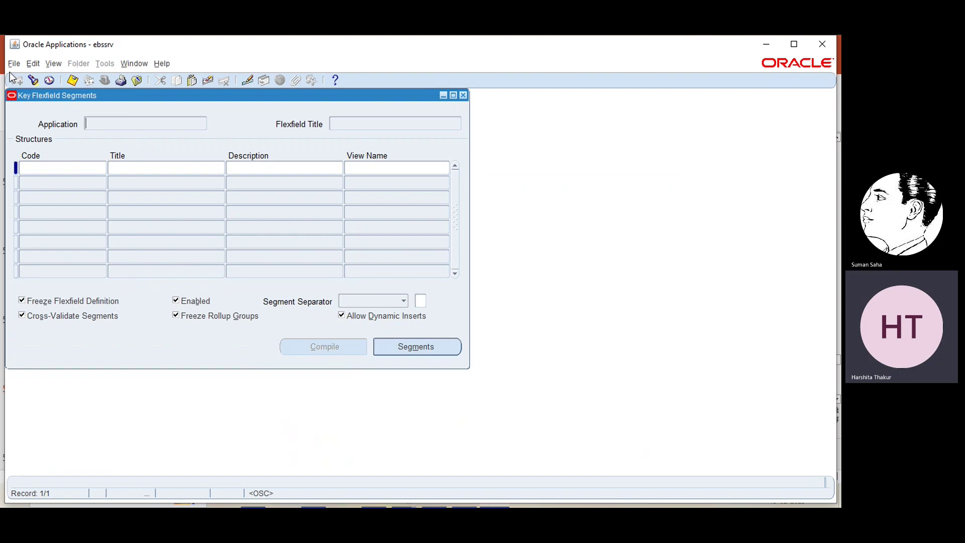
left_click(33, 80)
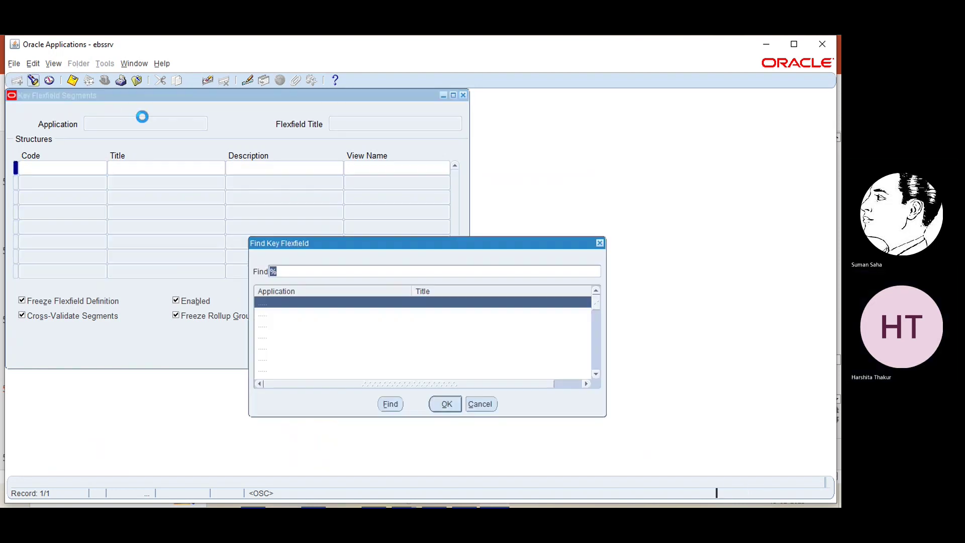
left_click(292, 271)
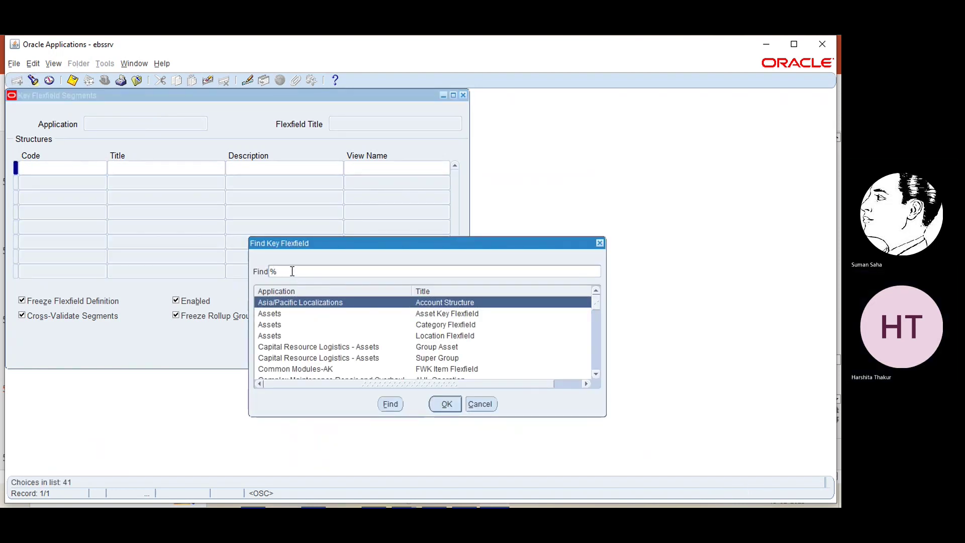
type("genera")
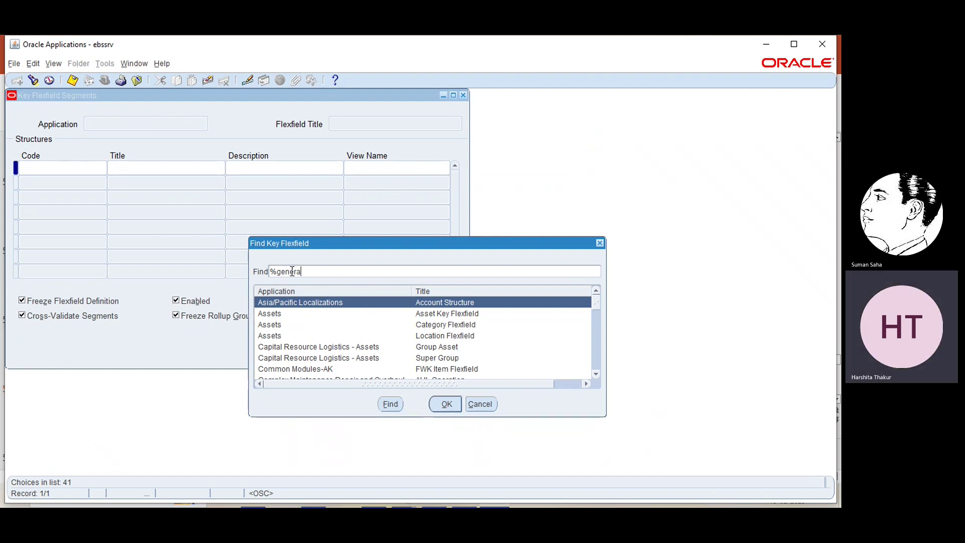
type("l ledger")
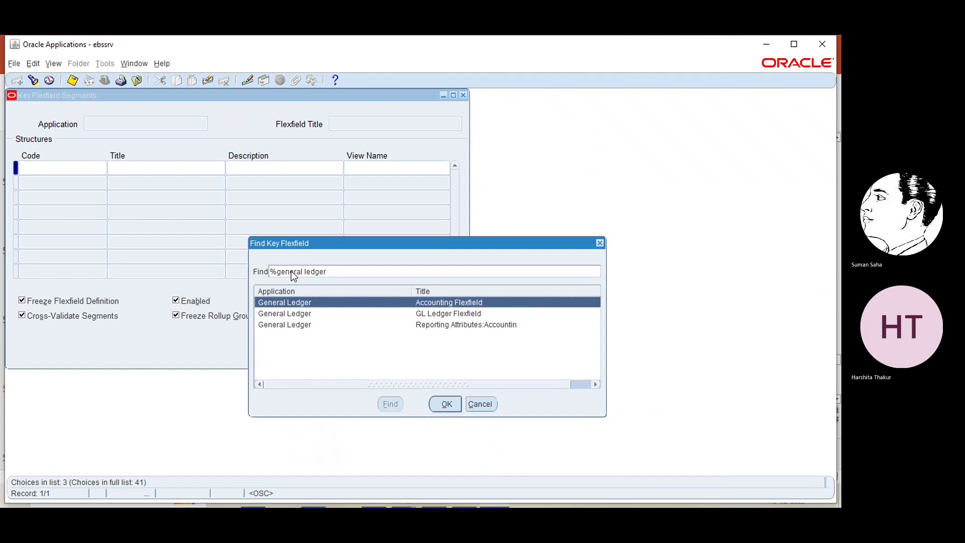
left_click(451, 404)
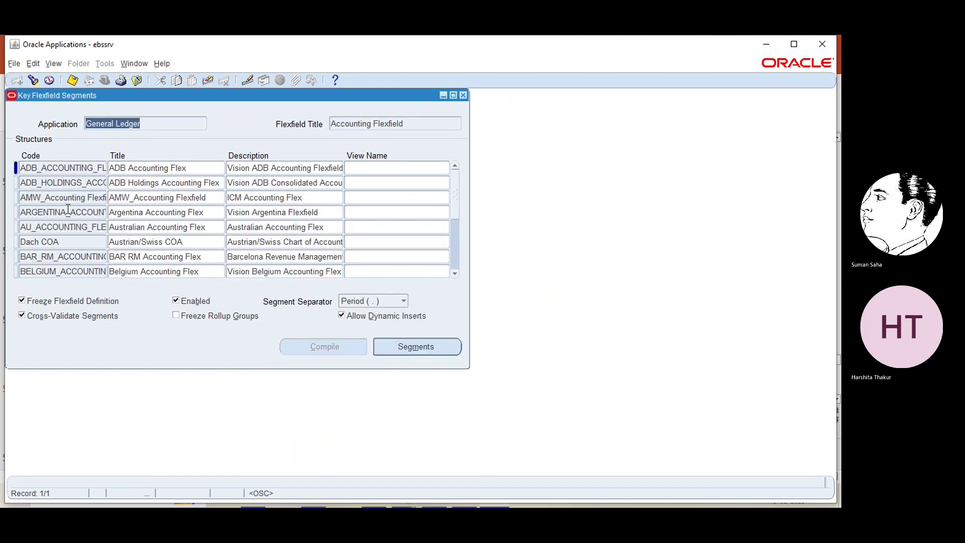
- Query the flexfield structures with 'ebs' to load EBS_STRUCTURE
left_click(69, 213)
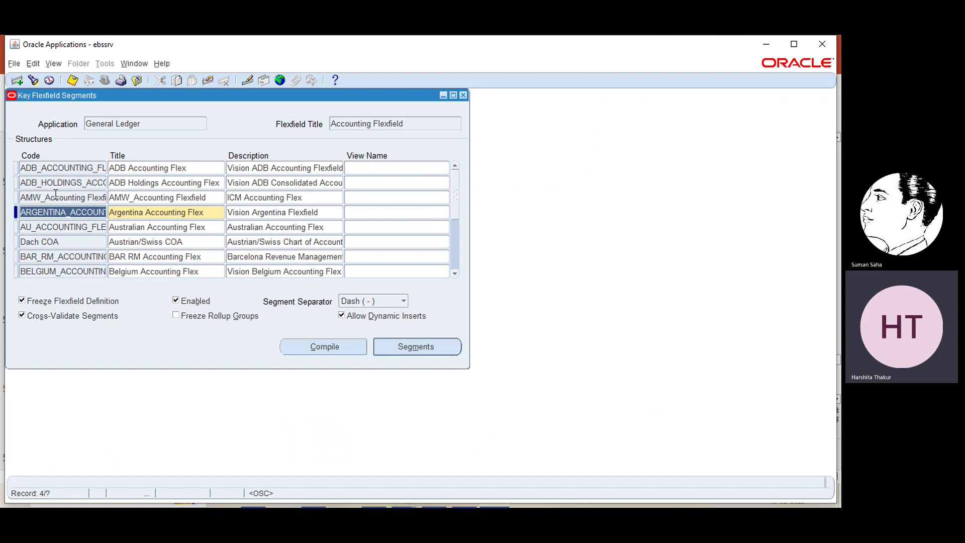
left_click(33, 81)
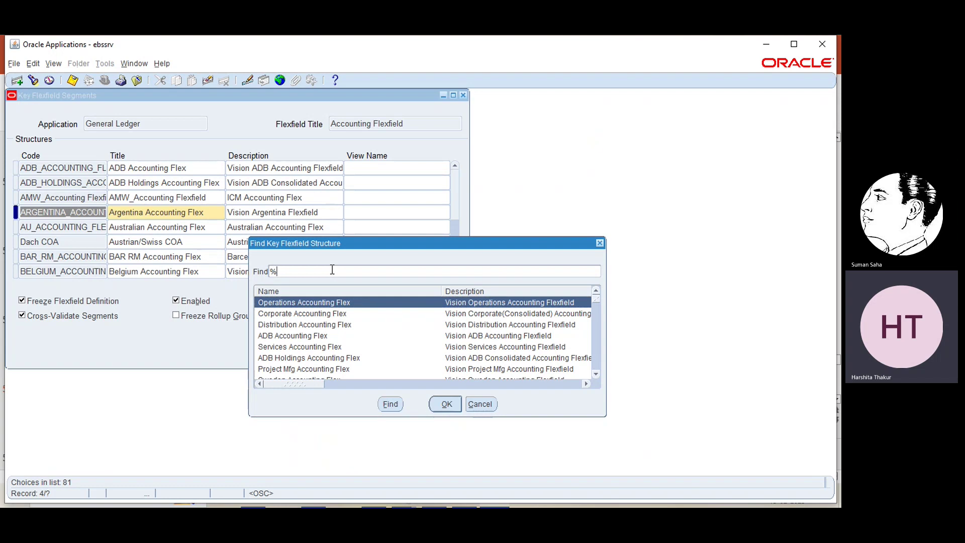
type("ebs")
key("Return")
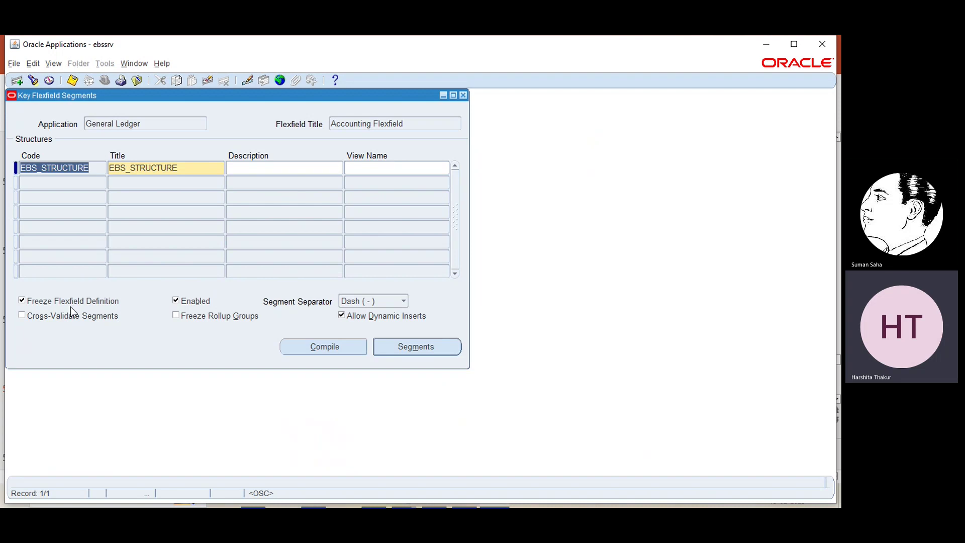
- Unfreeze EBS_STRUCTURE, check Cross-Validate Segments, and freeze the definition again
left_click(22, 301)
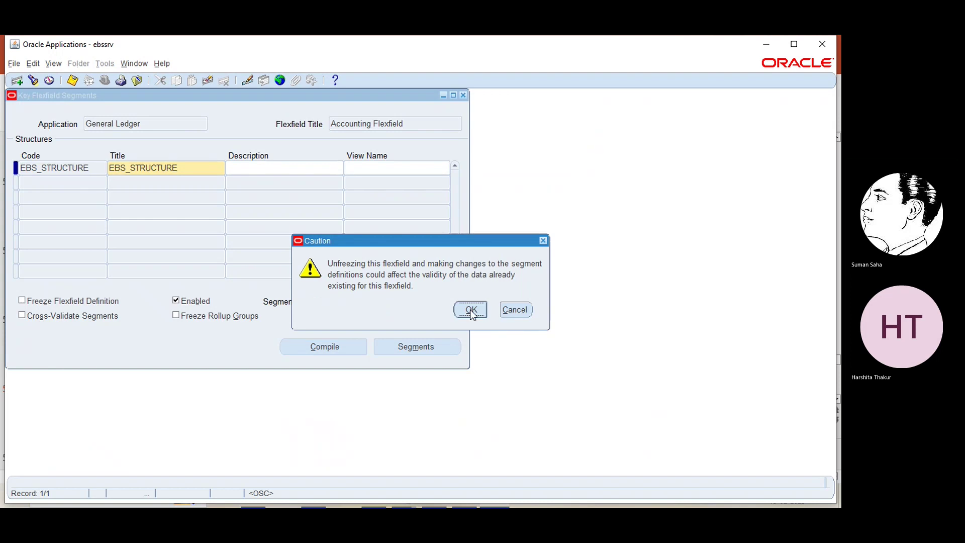
left_click(470, 309)
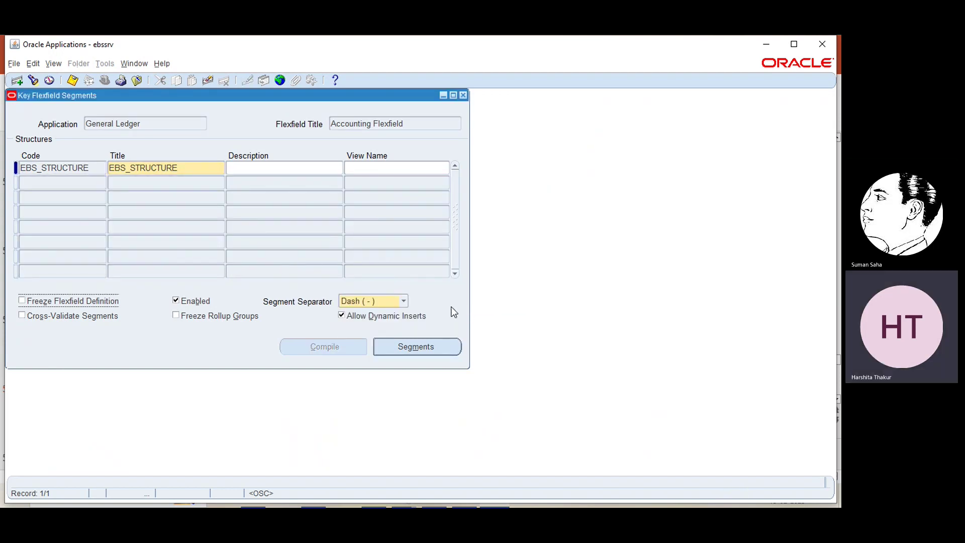
left_click(22, 314)
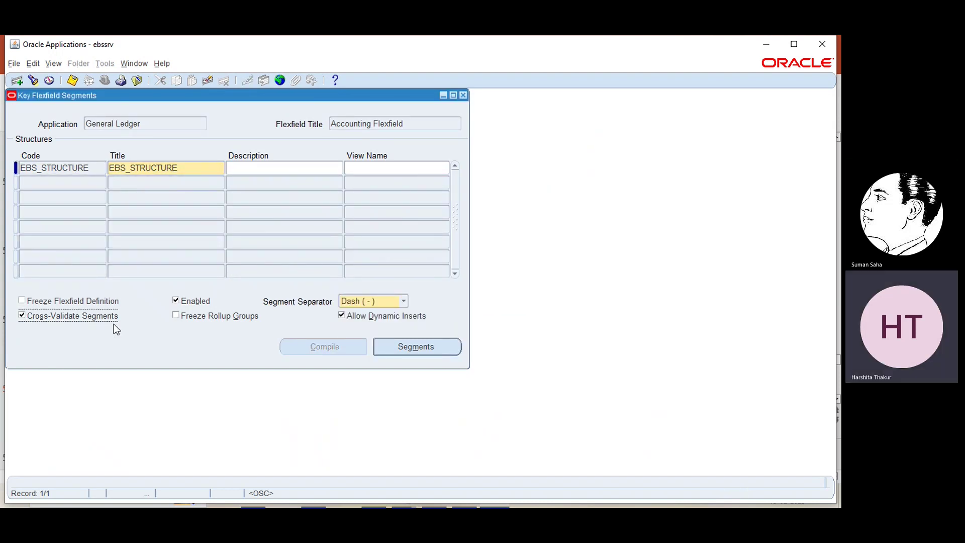
left_click(22, 300)
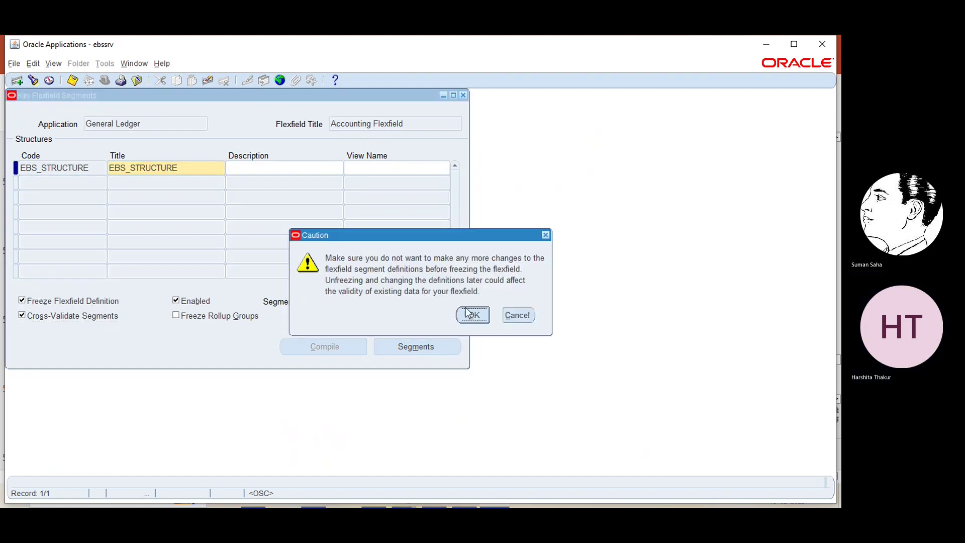
left_click(471, 315)
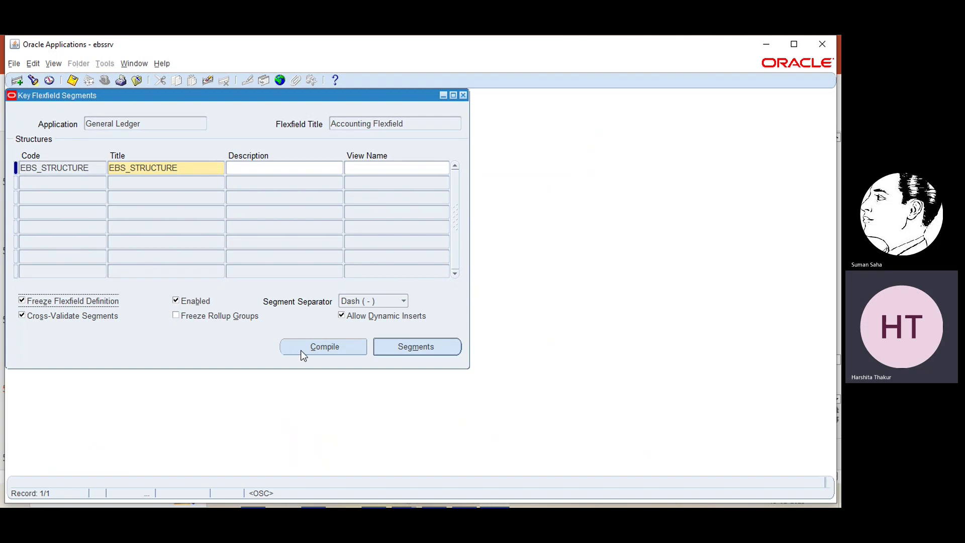
- Compile the EBS_STRUCTURE flexfield and bring up the concurrent requests list
left_click(301, 351)
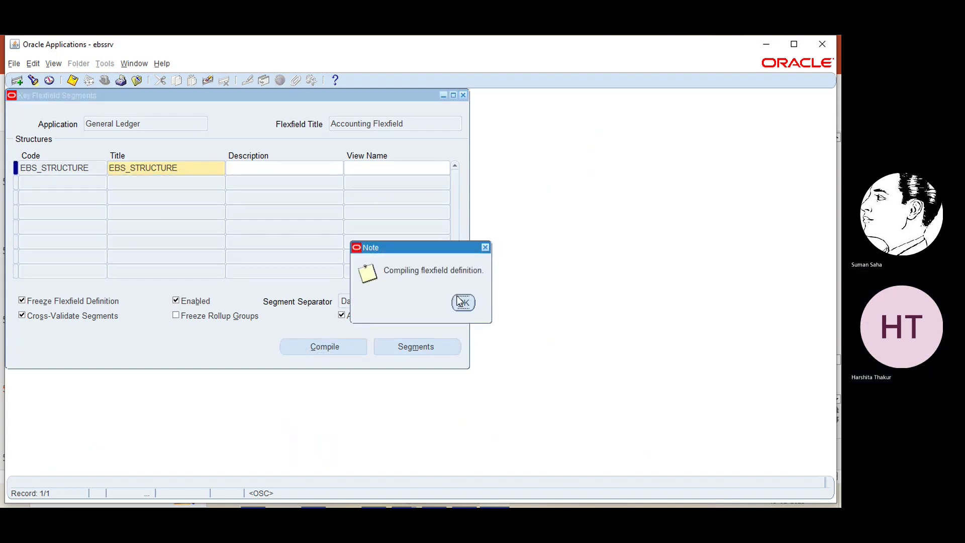
left_click(463, 303)
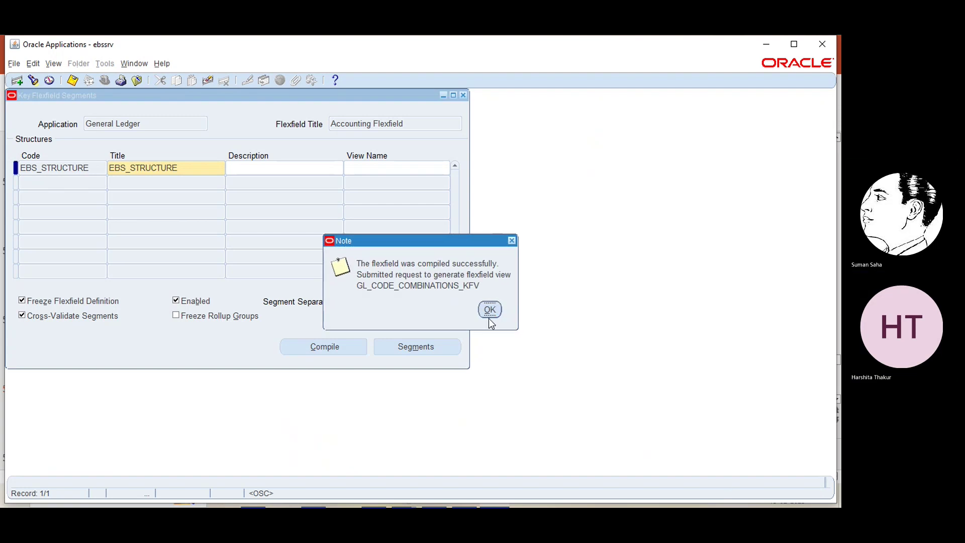
left_click(488, 316)
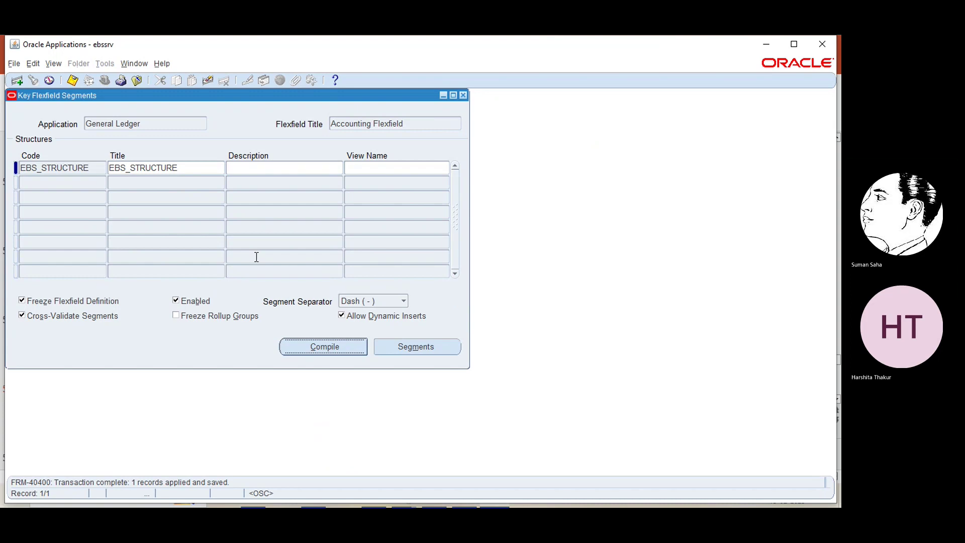
left_click(54, 68)
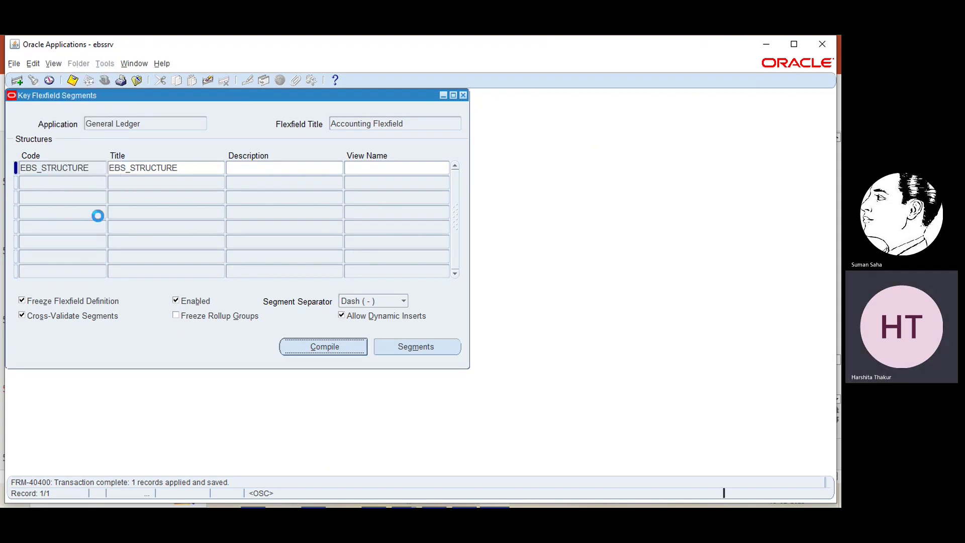
left_click(98, 220)
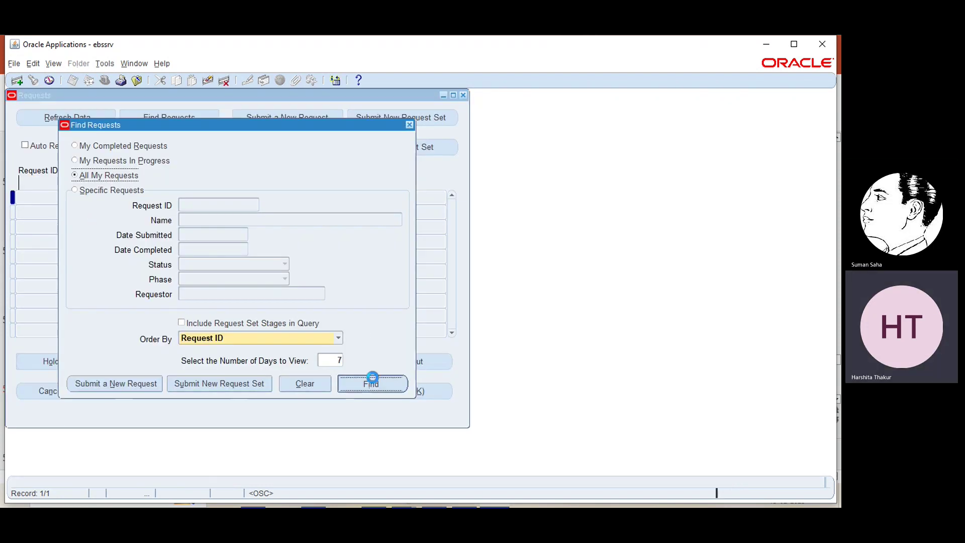
left_click(372, 381)
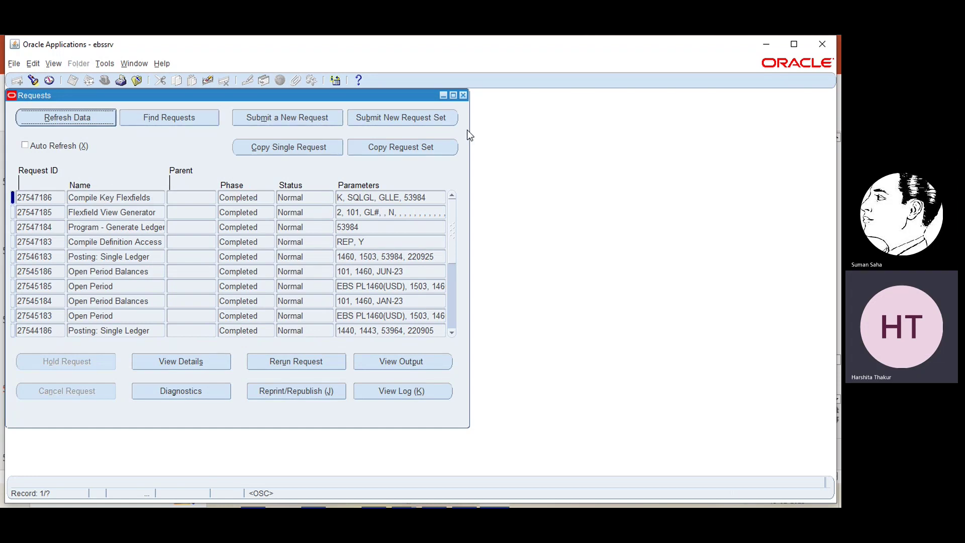
left_click(463, 95)
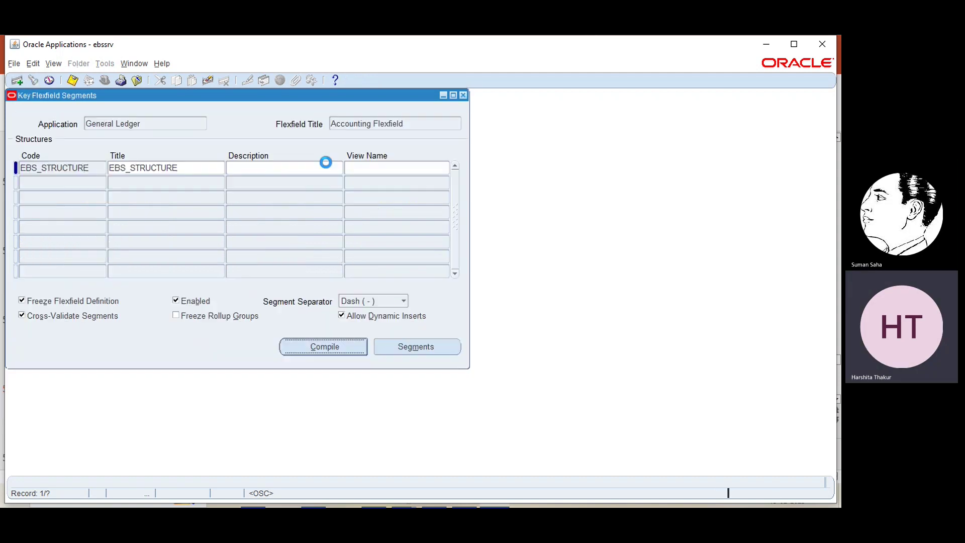
- Close Key Flexfield Segments and open the Key > Rules cross-validation form
left_click(462, 95)
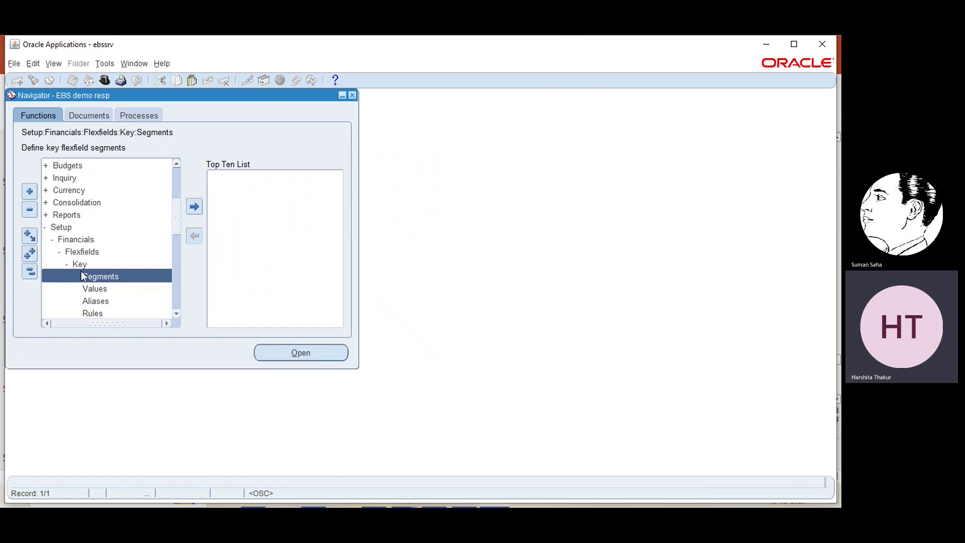
scroll(179, 315, "down", 5)
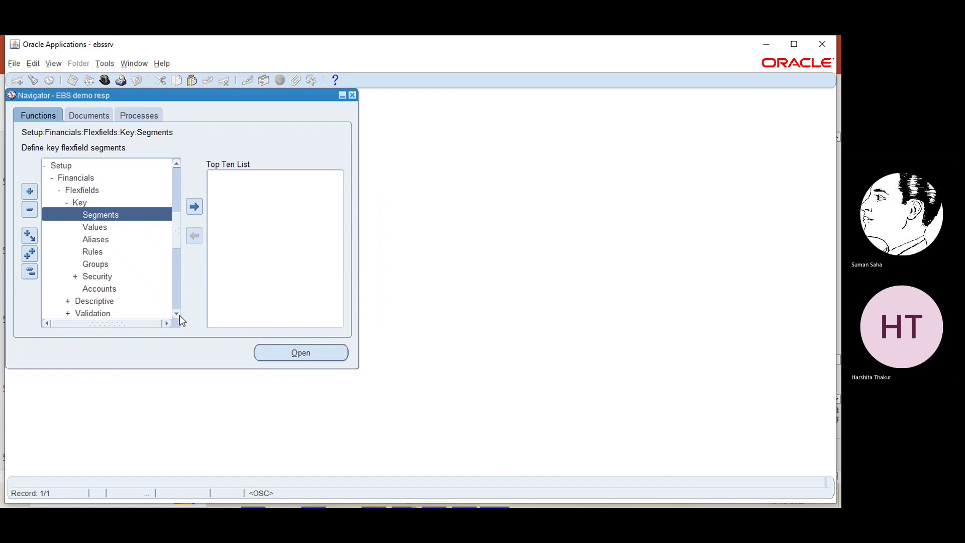
left_click(92, 251)
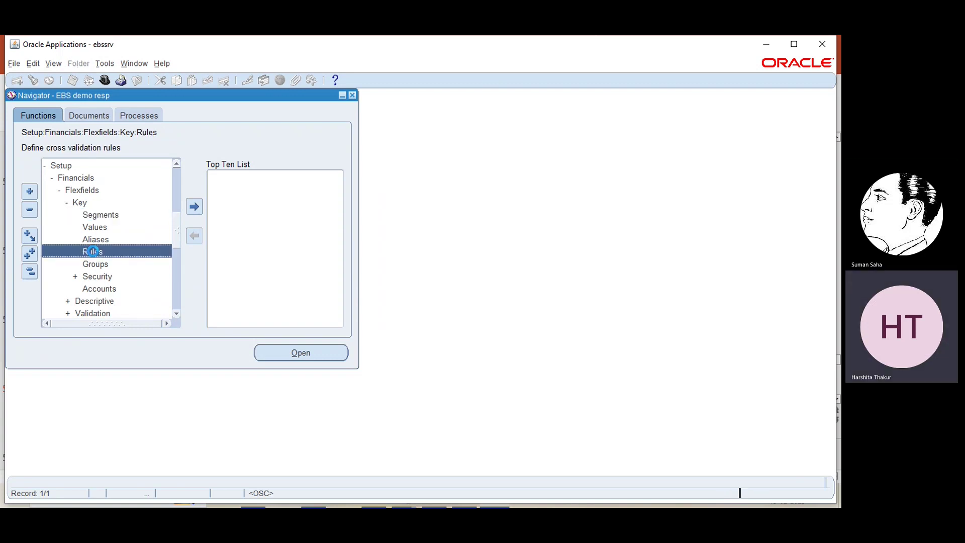
double_click(93, 251)
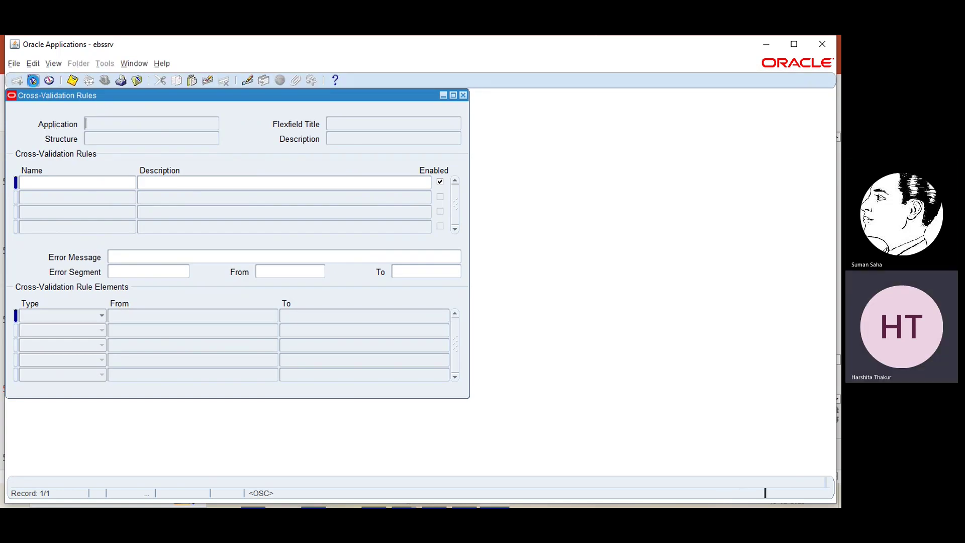
- Select the General Ledger Accounting Flexfield EBS_STRUCTURE via a 'general%ebs' search
left_click(33, 81)
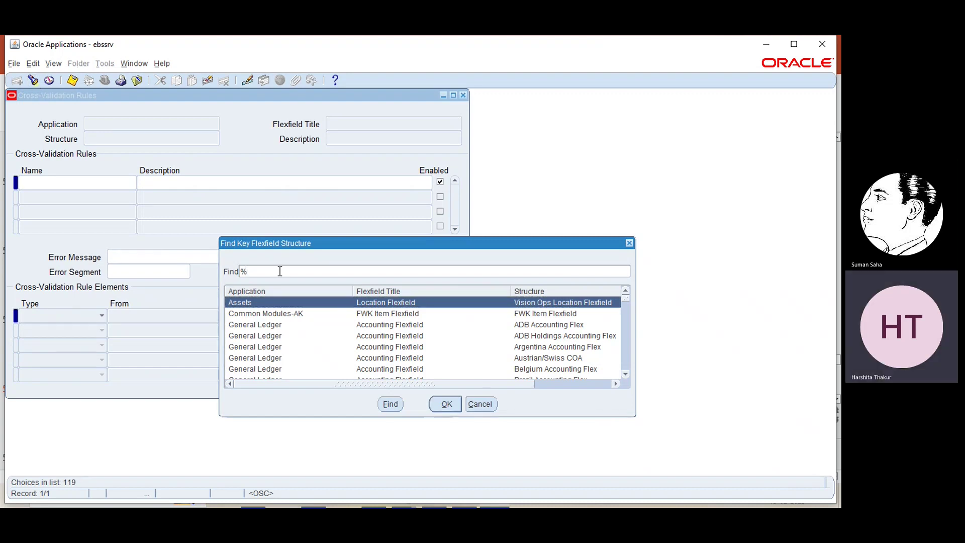
type("gene")
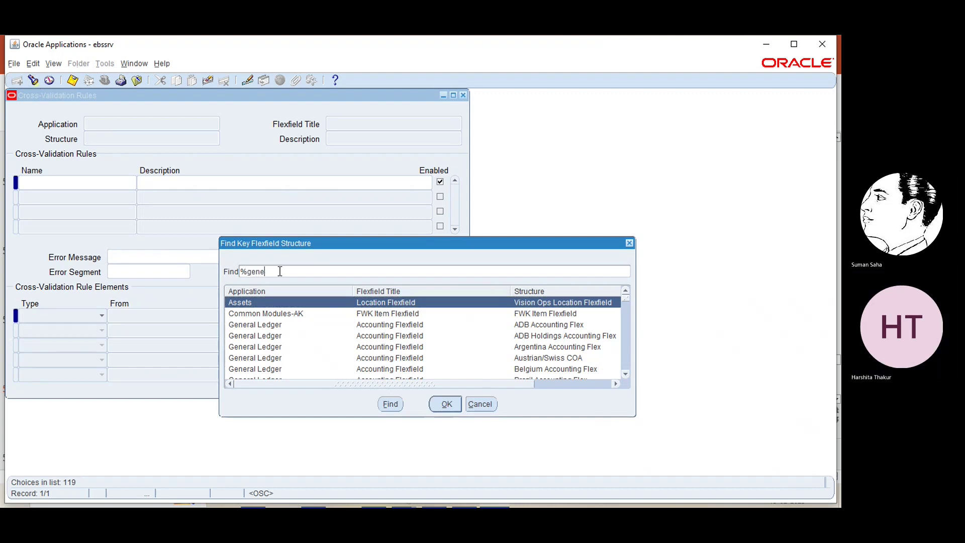
type("ral%ebs")
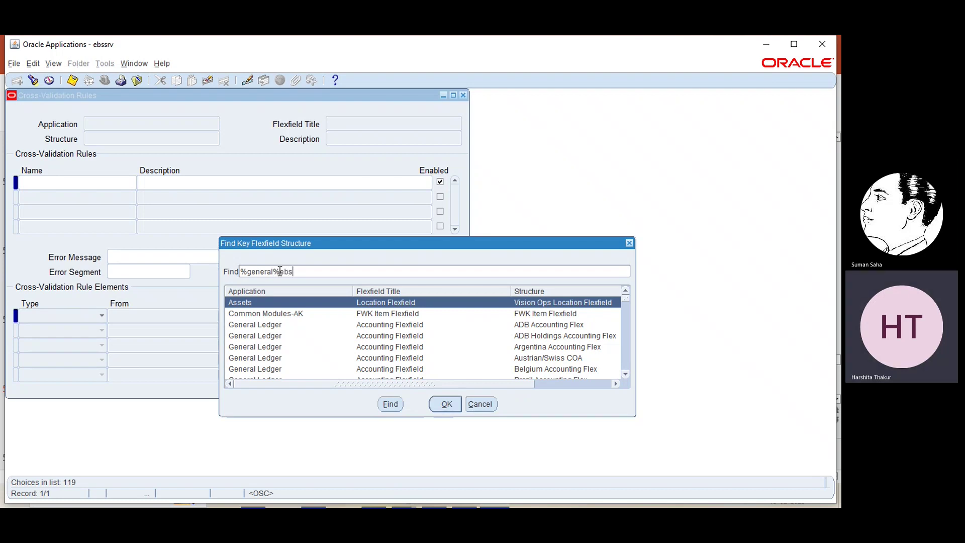
key("Return")
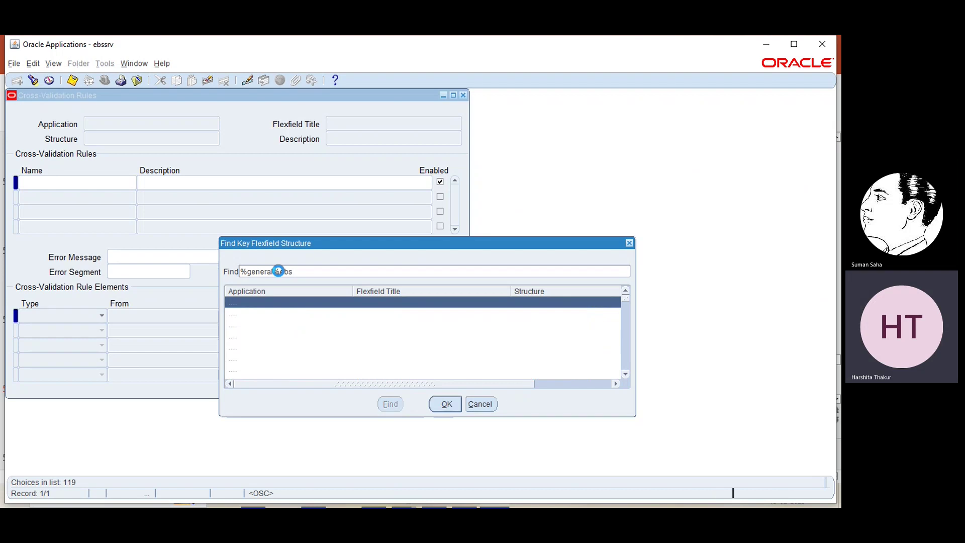
left_click_drag(279, 271, 300, 306)
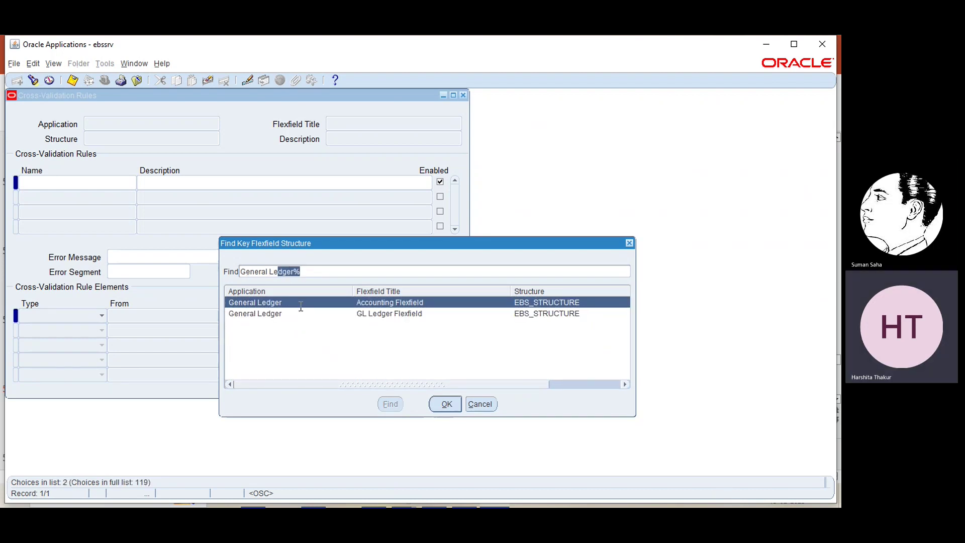
left_click(449, 403)
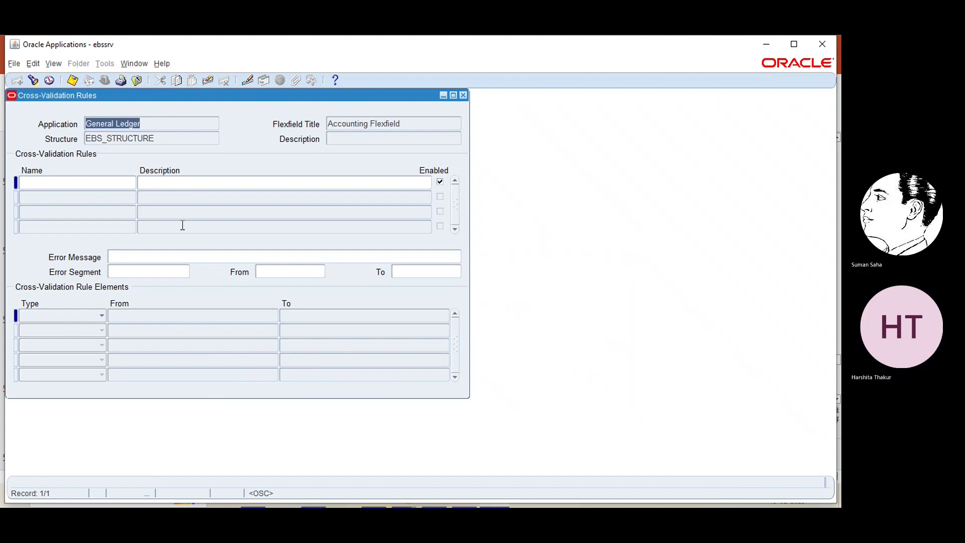
- Name the rule 'Test CVR' and describe it as covering company value 10, 1111 receivable
left_click(110, 184)
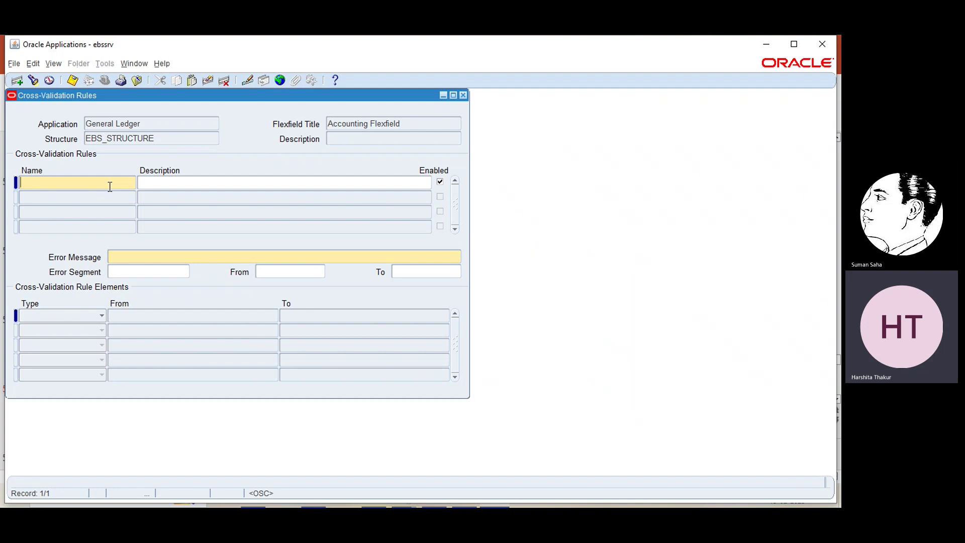
type("Te")
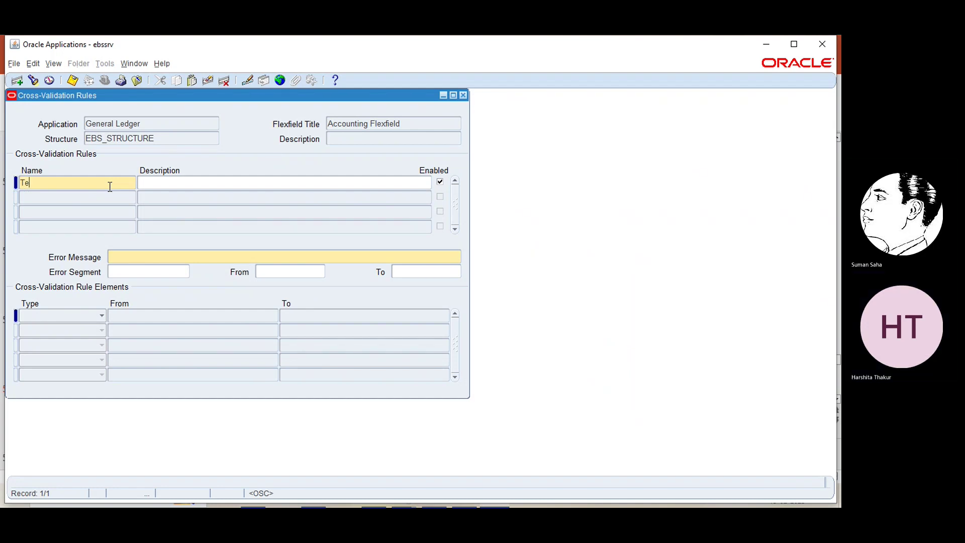
type("st CVR")
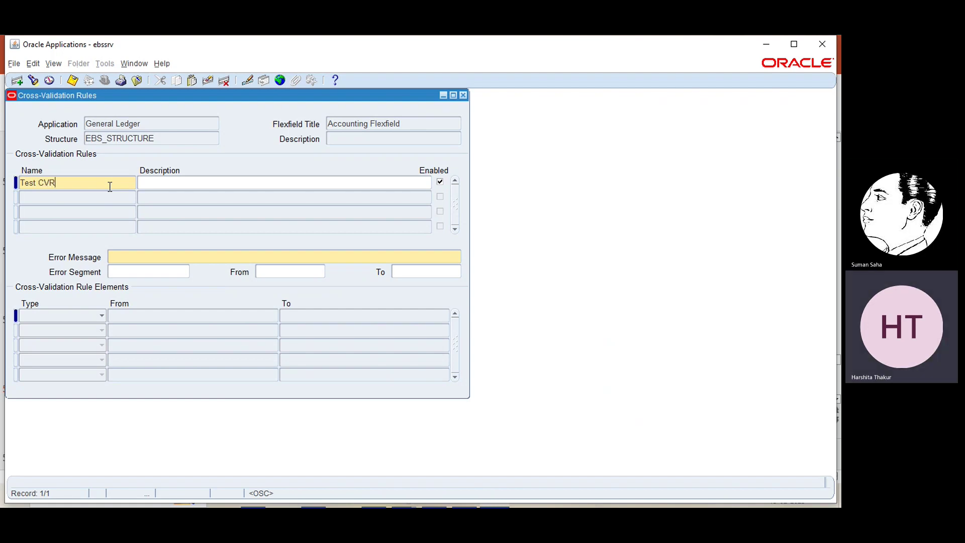
left_click(153, 182)
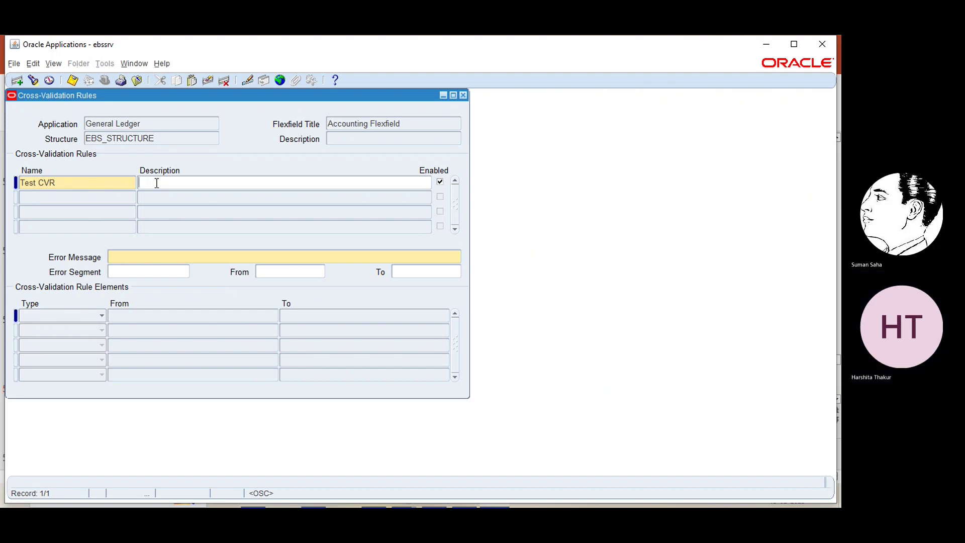
type("creating CVR ruk")
key("BackSpace")
type("le")
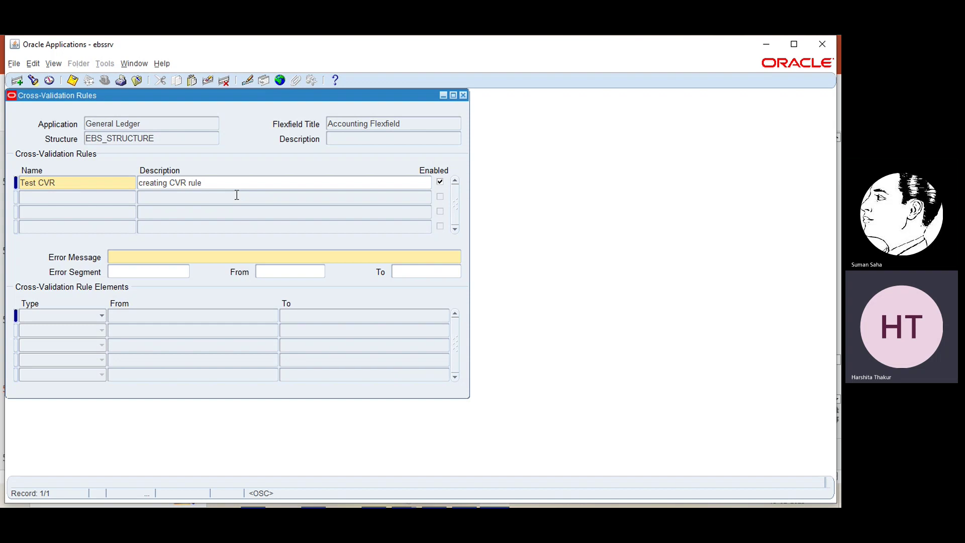
type("that for")
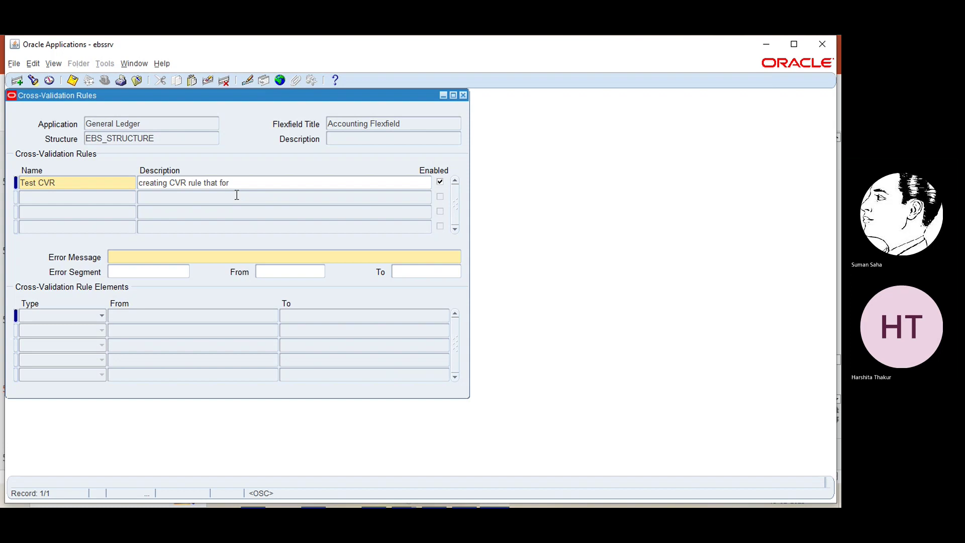
type("ompan")
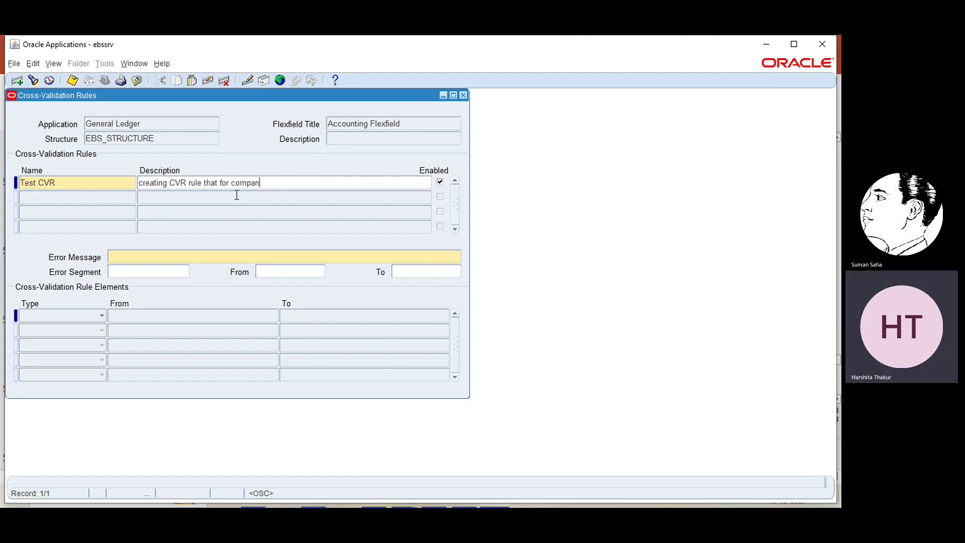
type("y value 10 ")
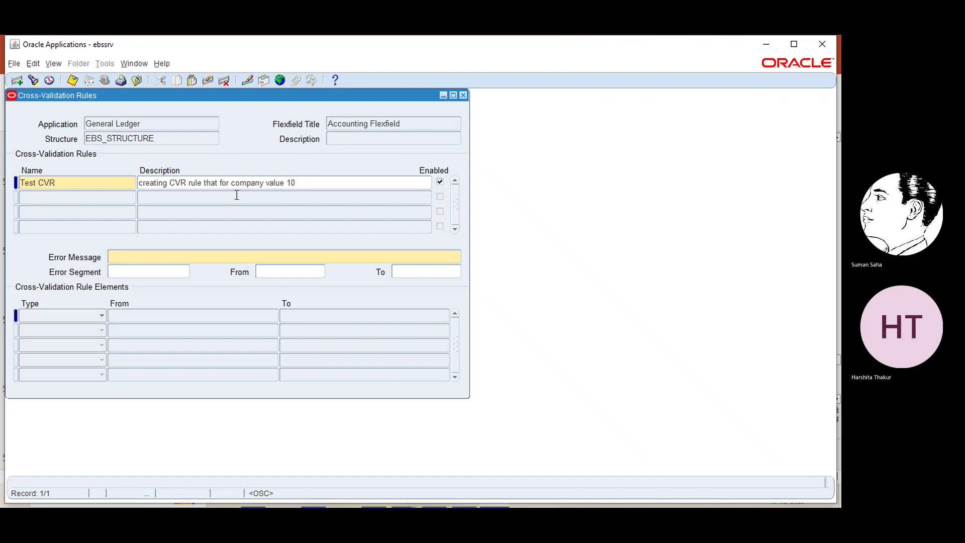
type("1111")
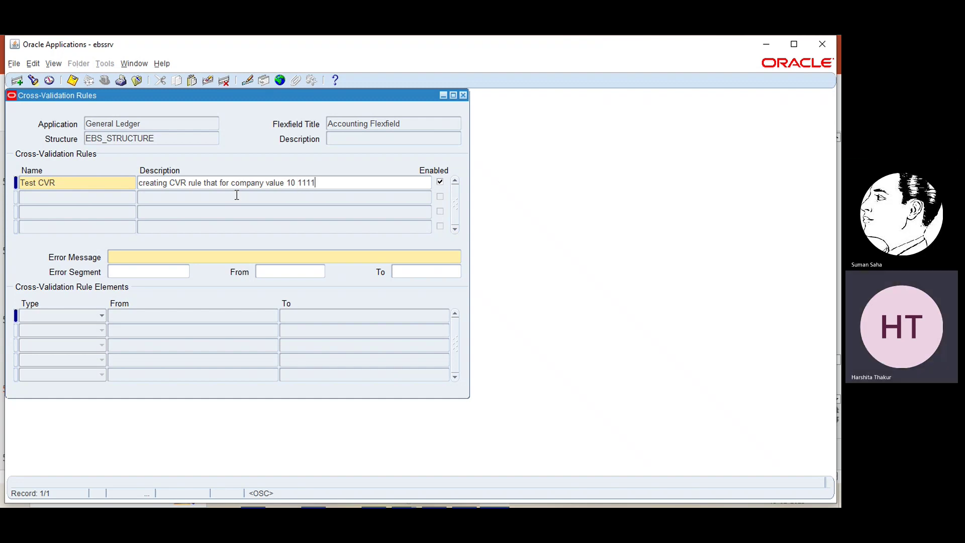
key("BackSpace")
key("BackSpace")
key("BackSpace")
key("BackSpace")
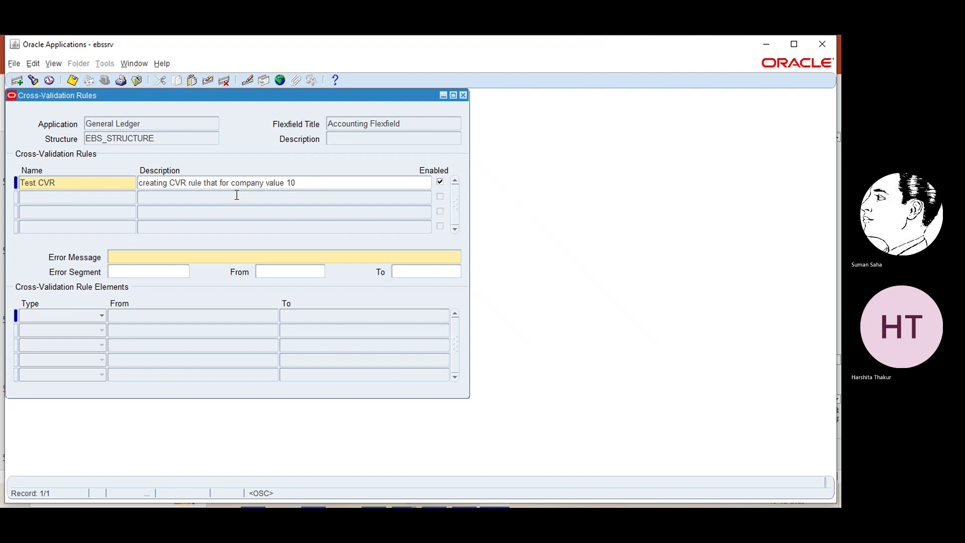
type(", 111")
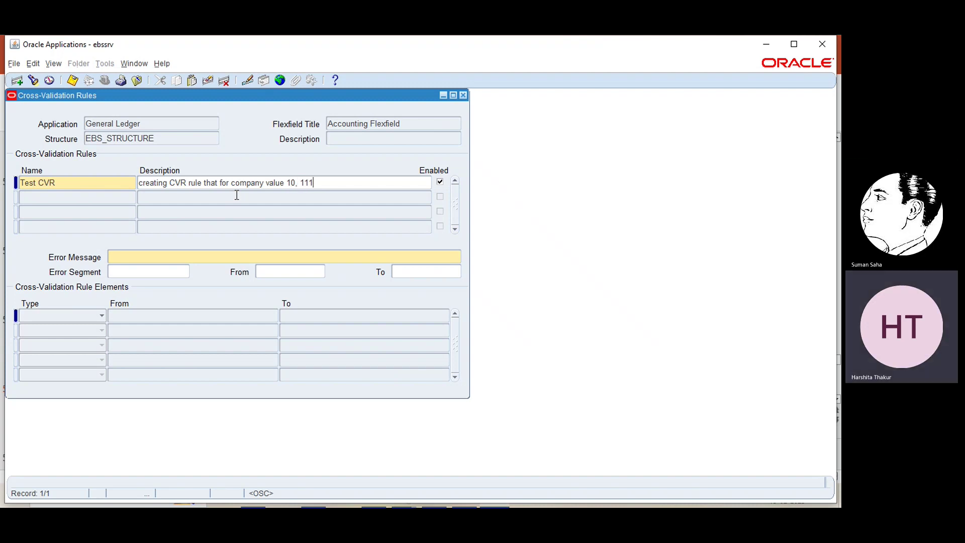
type("1 re")
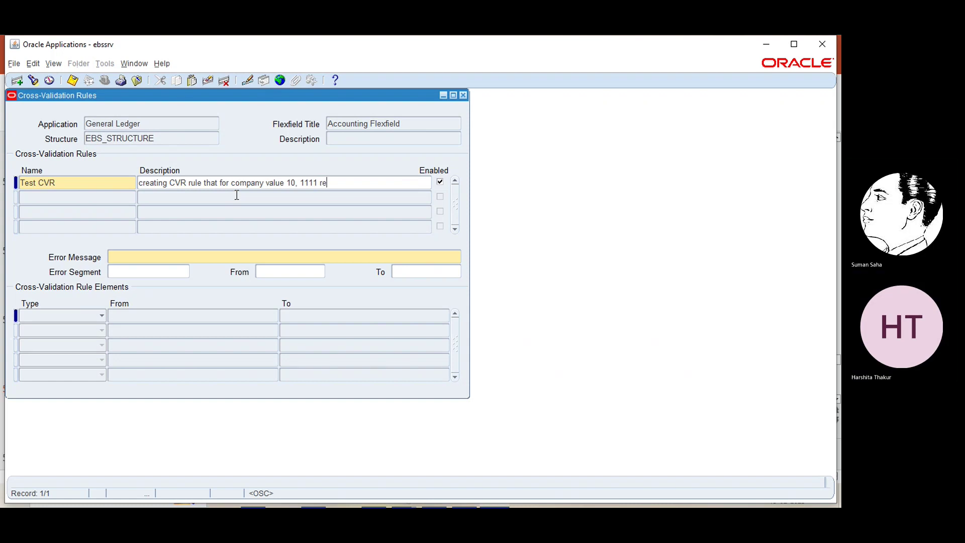
type("civabl")
key("BackSpace")
key("BackSpace")
key("BackSpace")
key("BackSpace")
key("BackSpace")
key("BackSpace")
type("eivable value will")
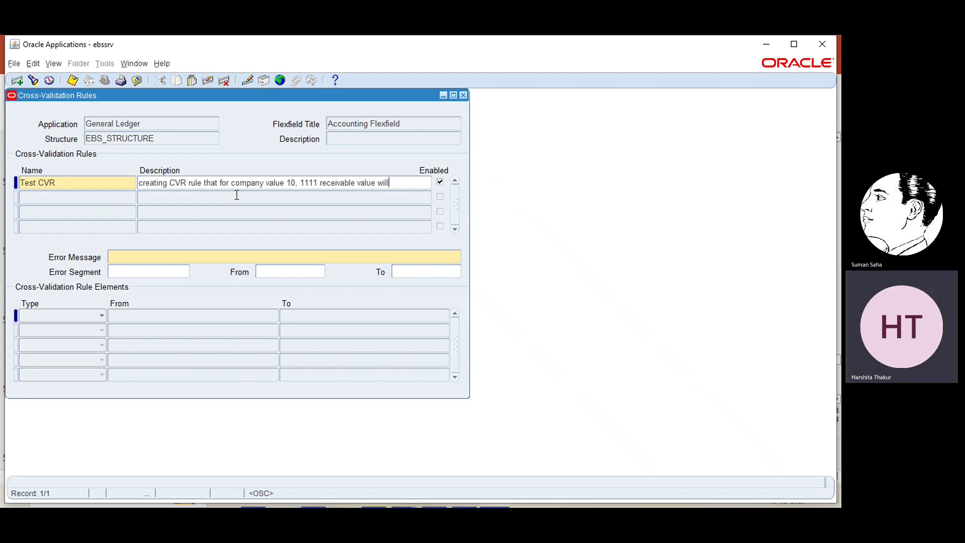
type(" occur")
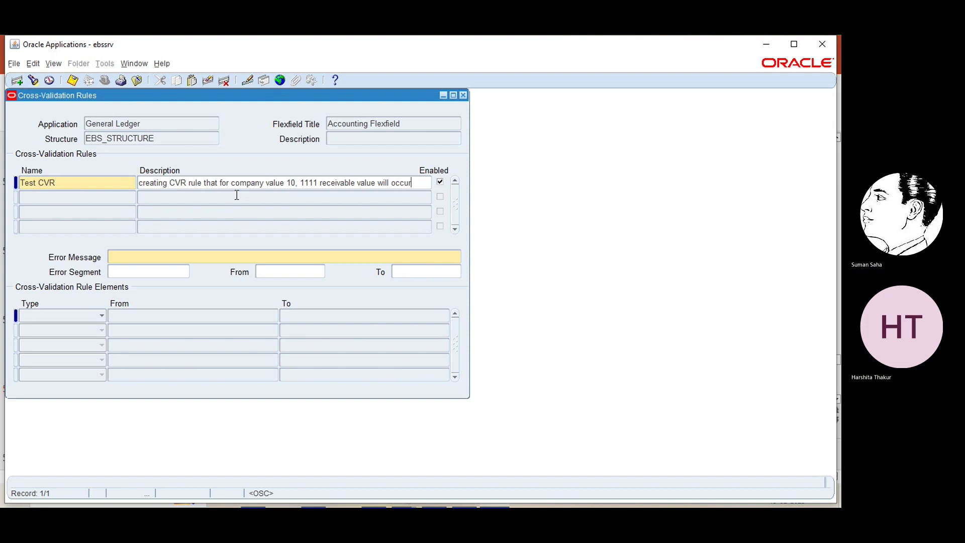
- Enter 'invalid code combination' as Test CVR's error message
left_click(170, 254)
type("i")
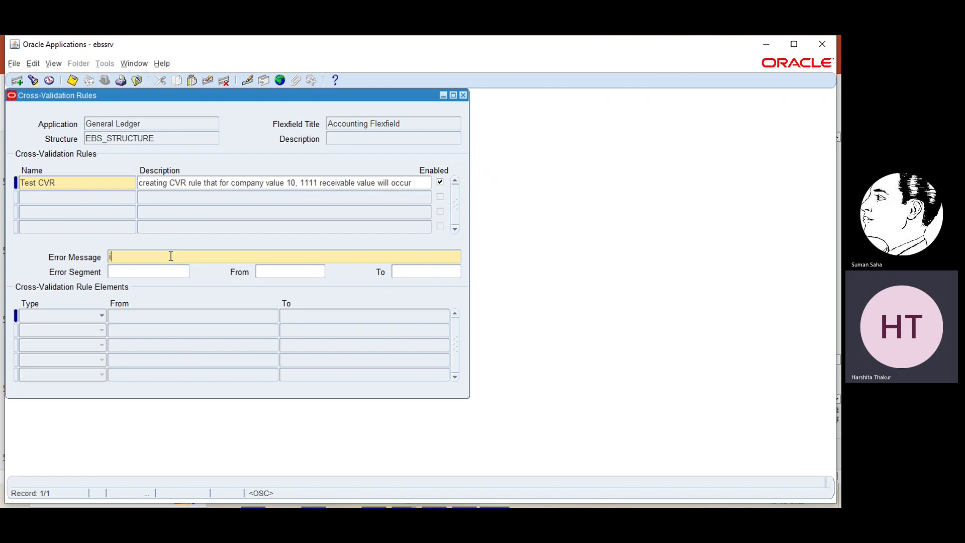
type("nvalo")
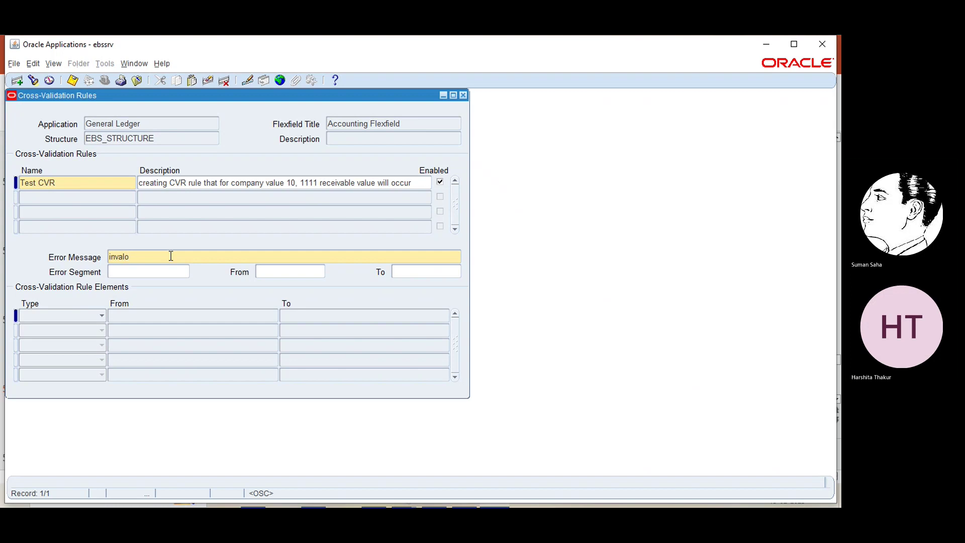
type("iod")
key("BackSpace")
key("BackSpace")
type("d code combinat")
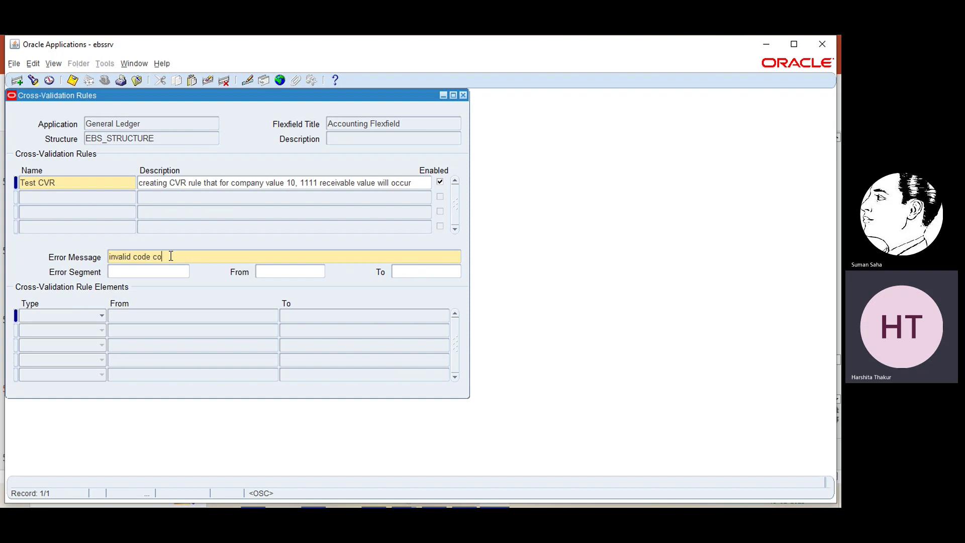
type("i")
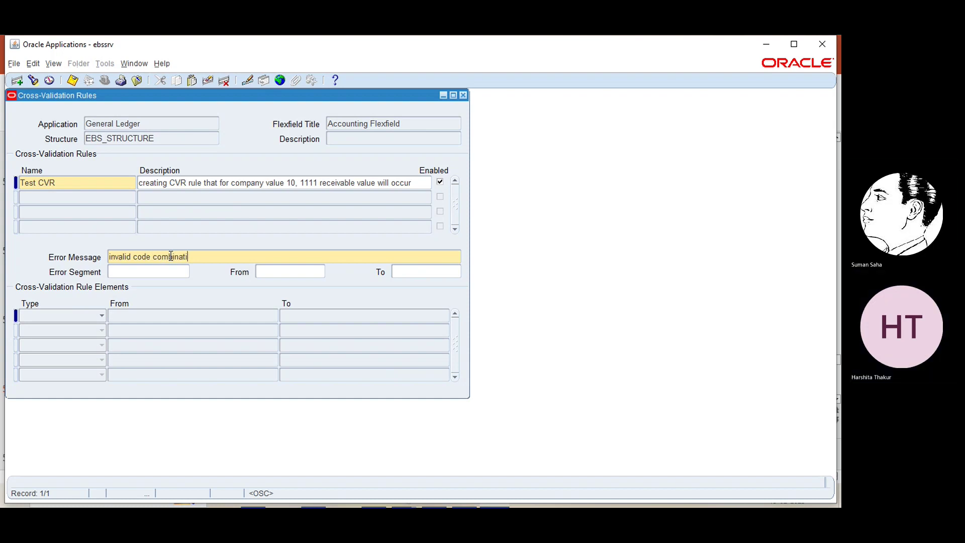
type("on")
- Add an Include element with EBS company range from 10 to 40 (global)
left_click(175, 274)
left_click(100, 315)
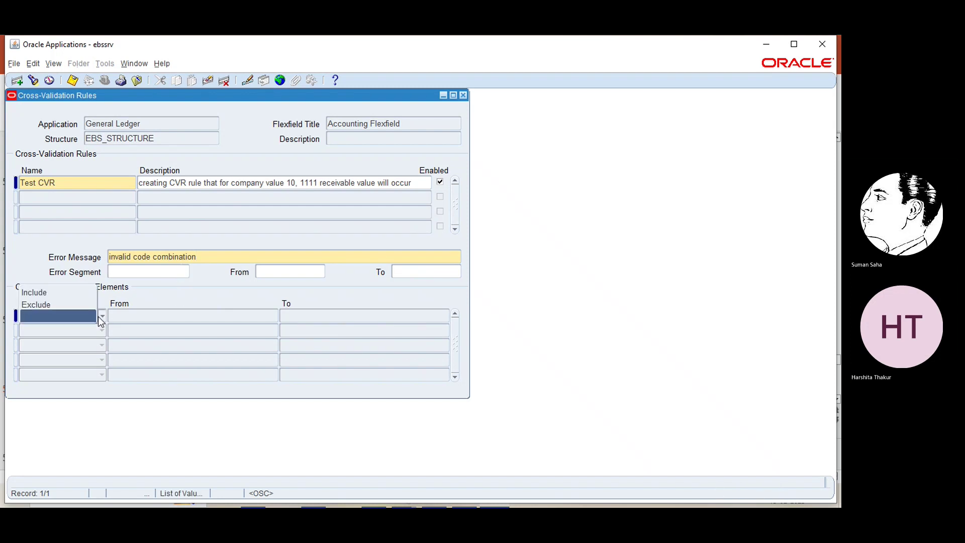
left_click(68, 293)
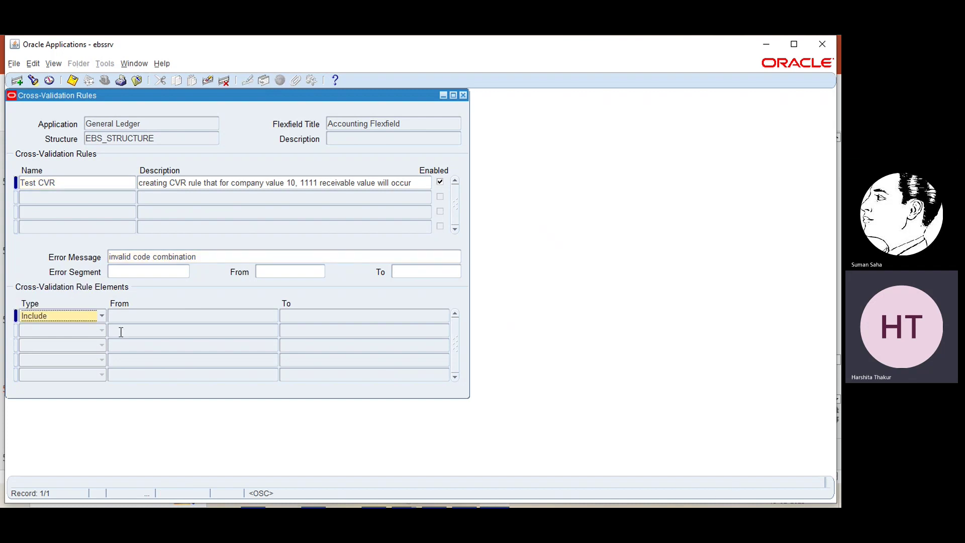
left_click(135, 316)
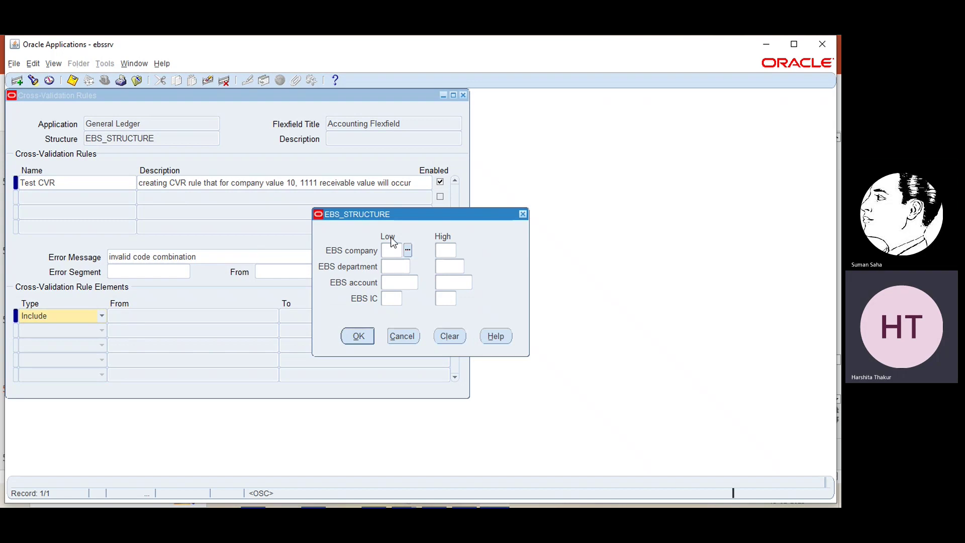
left_click(407, 250)
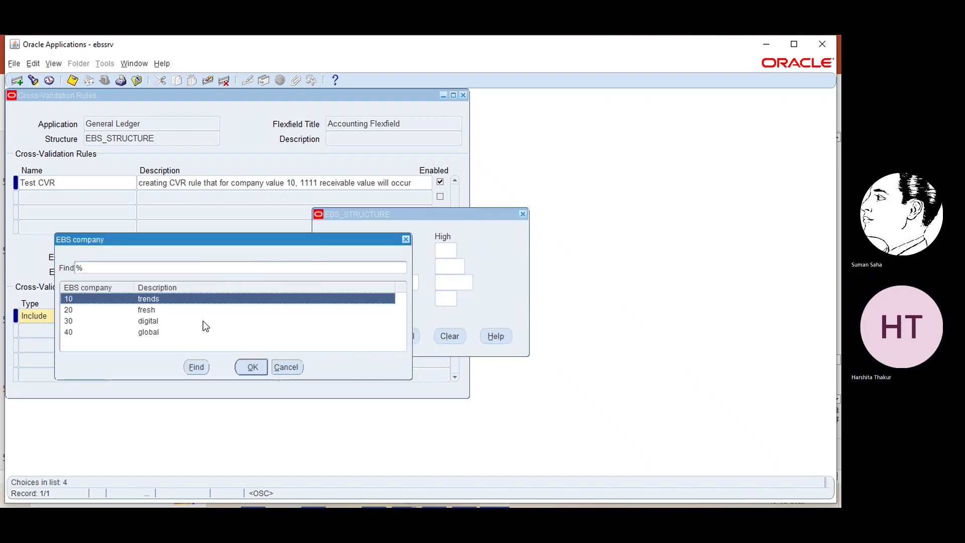
left_click(252, 369)
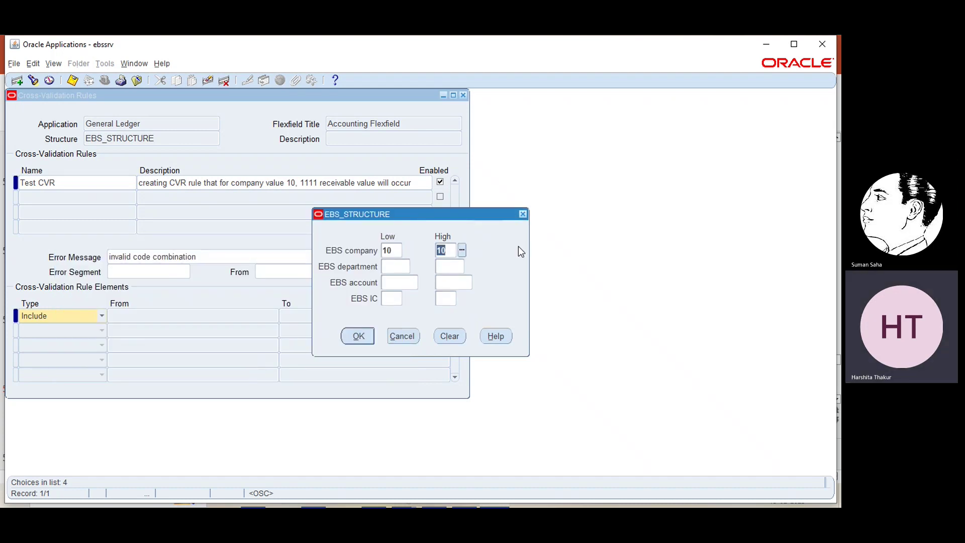
left_click(462, 249)
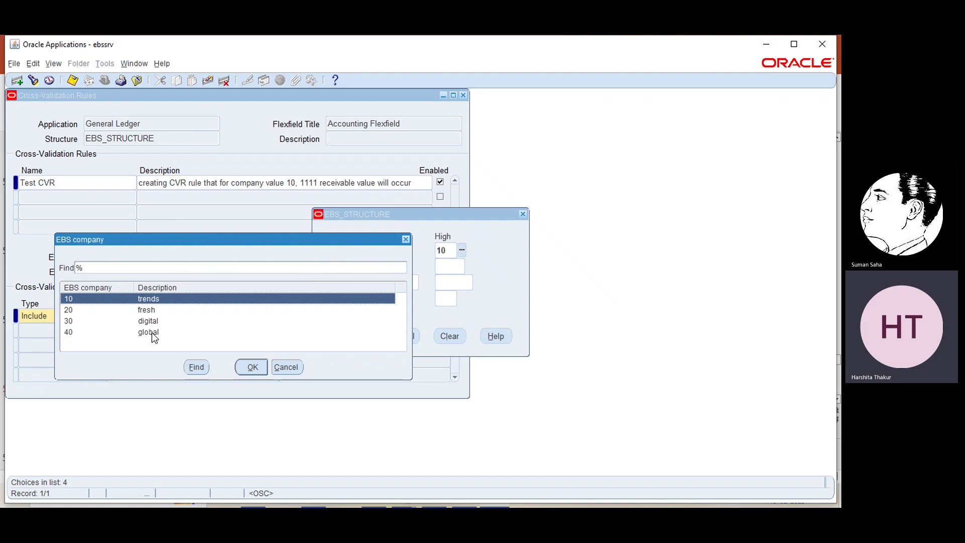
left_click(153, 333)
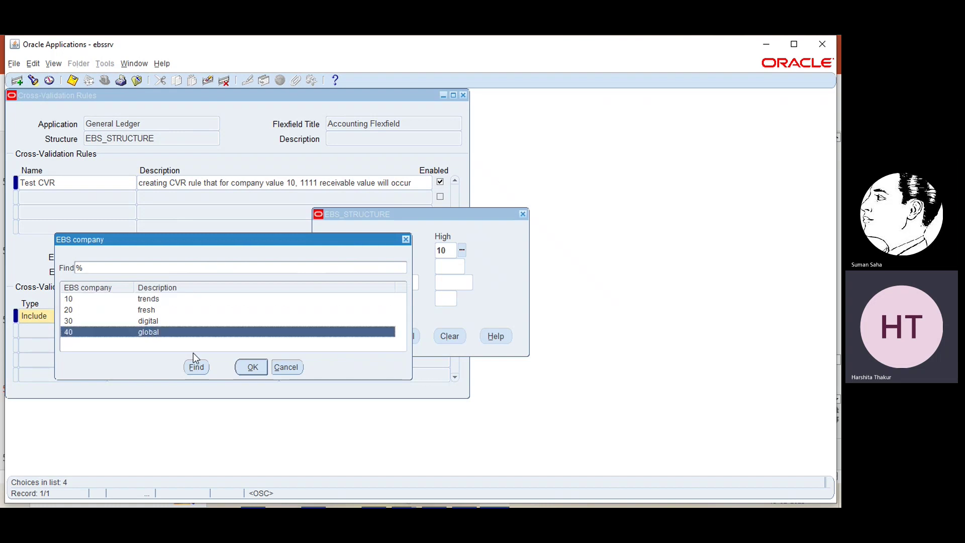
left_click(251, 367)
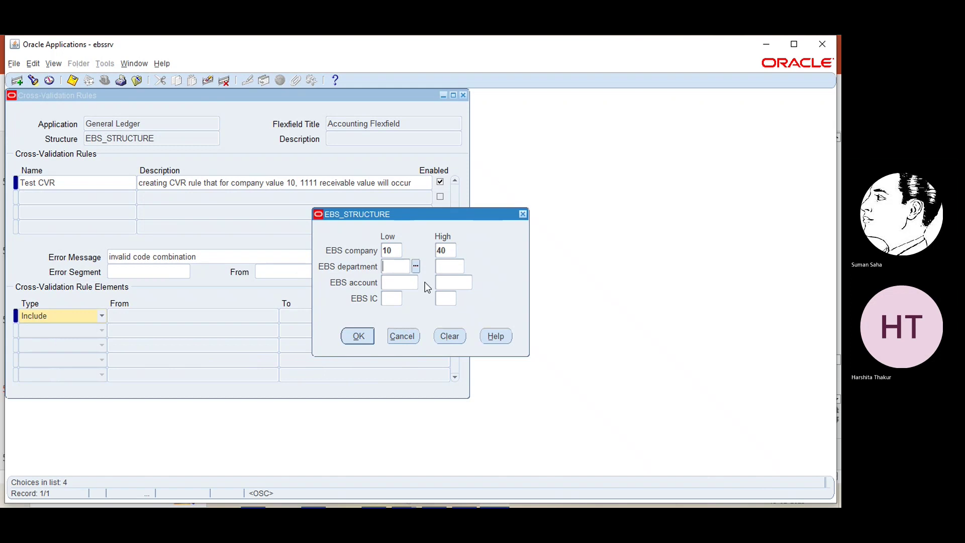
- Set the Include element's department range from 000 HR to 002 marketing
left_click(416, 265)
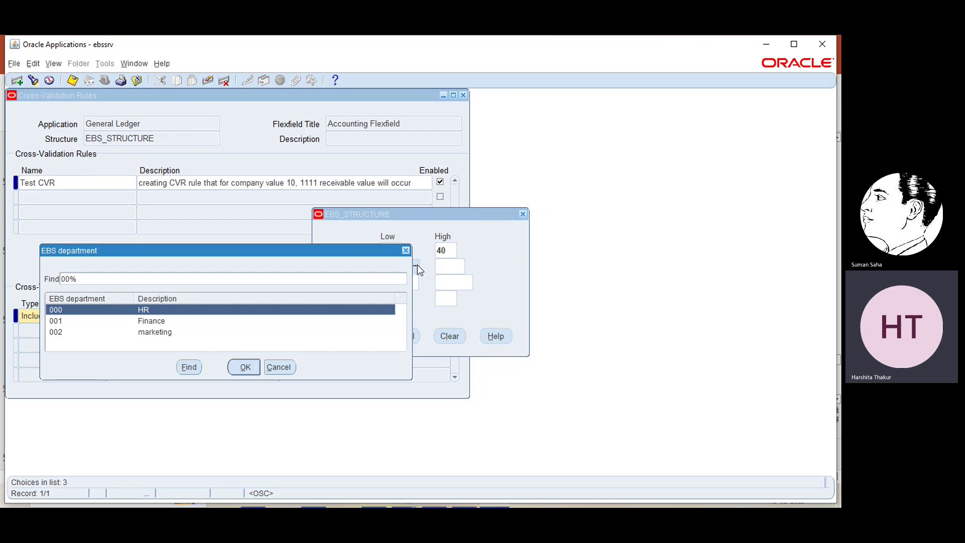
left_click(243, 367)
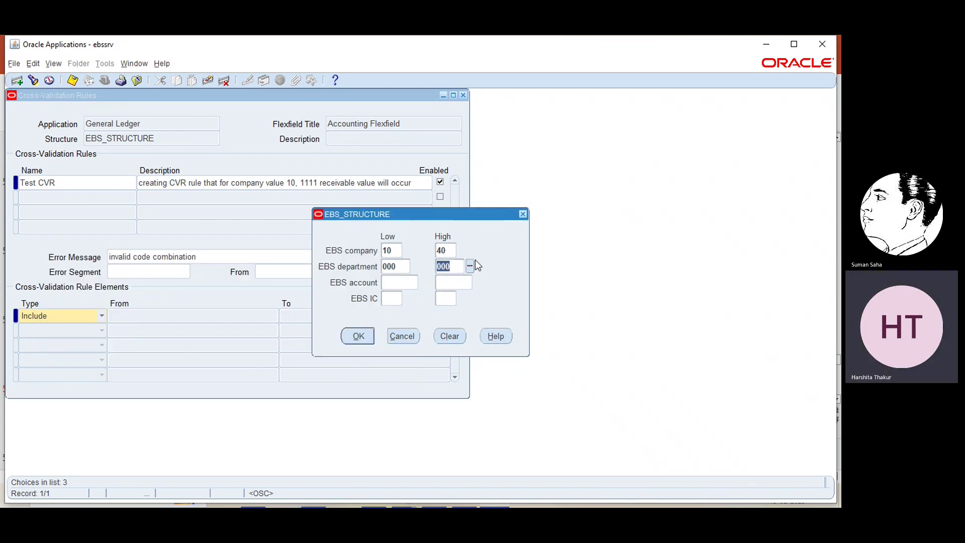
left_click(469, 266)
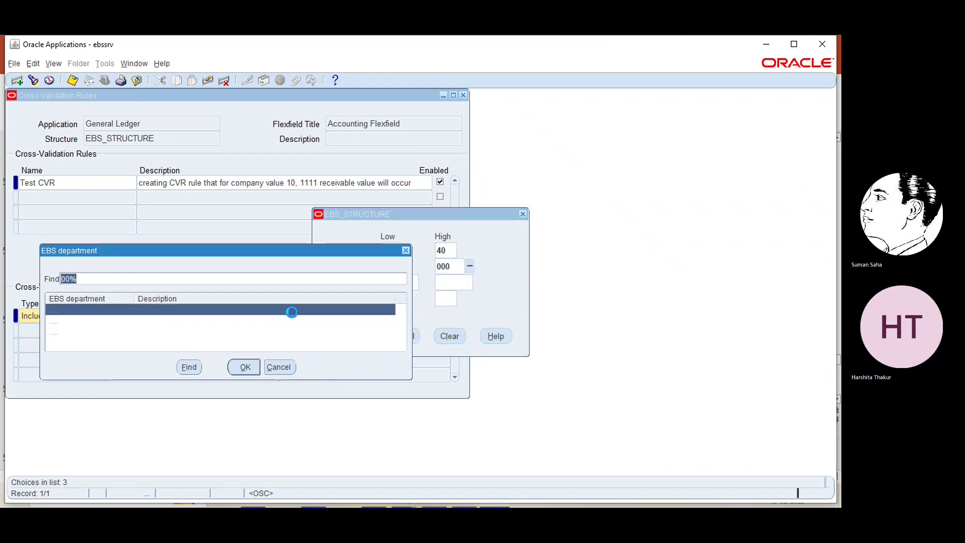
left_click(90, 333)
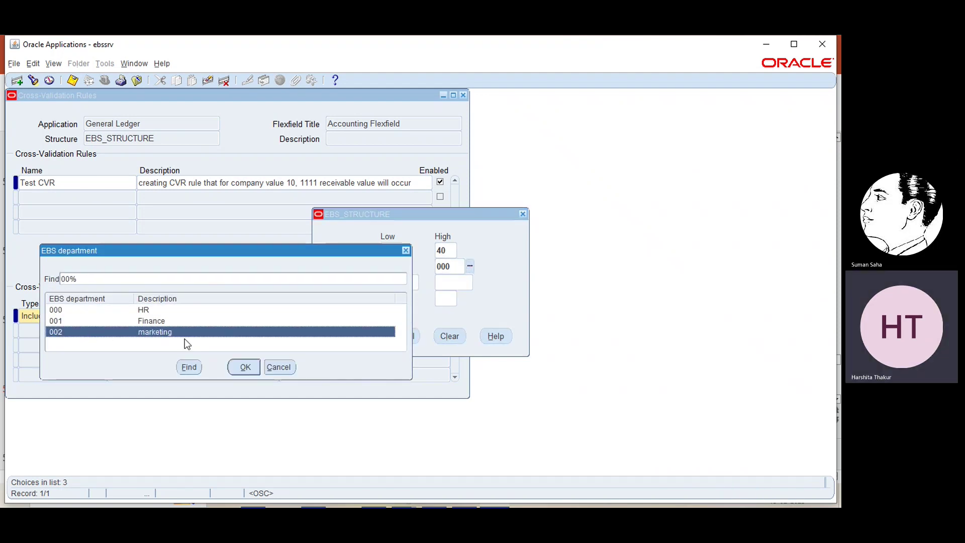
left_click(245, 367)
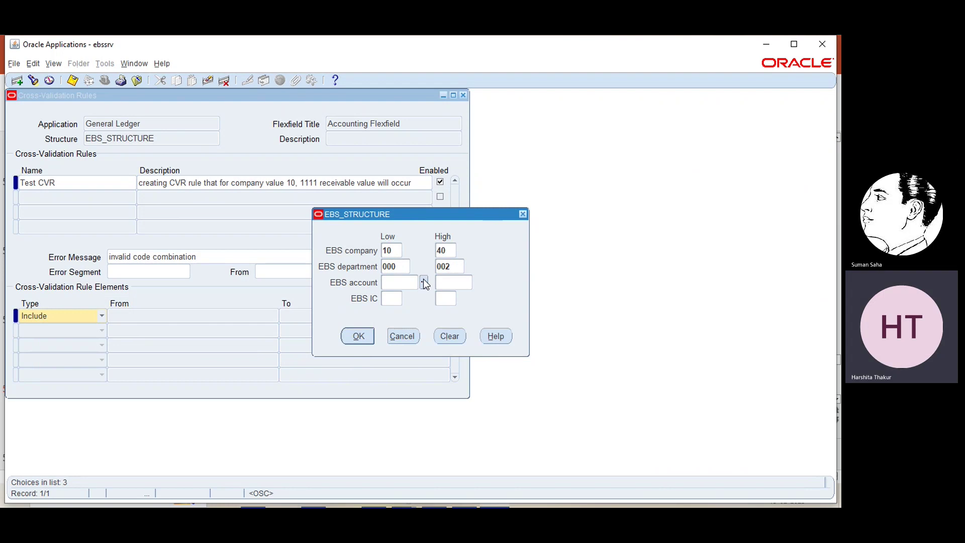
- Set the account range from 1111 receivables to 1115 retained earnings
left_click(423, 282)
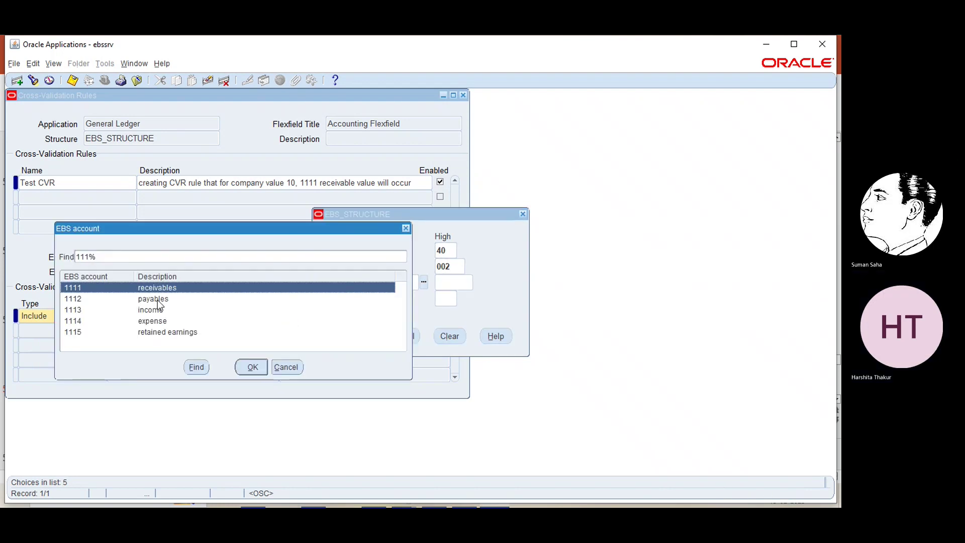
left_click(251, 367)
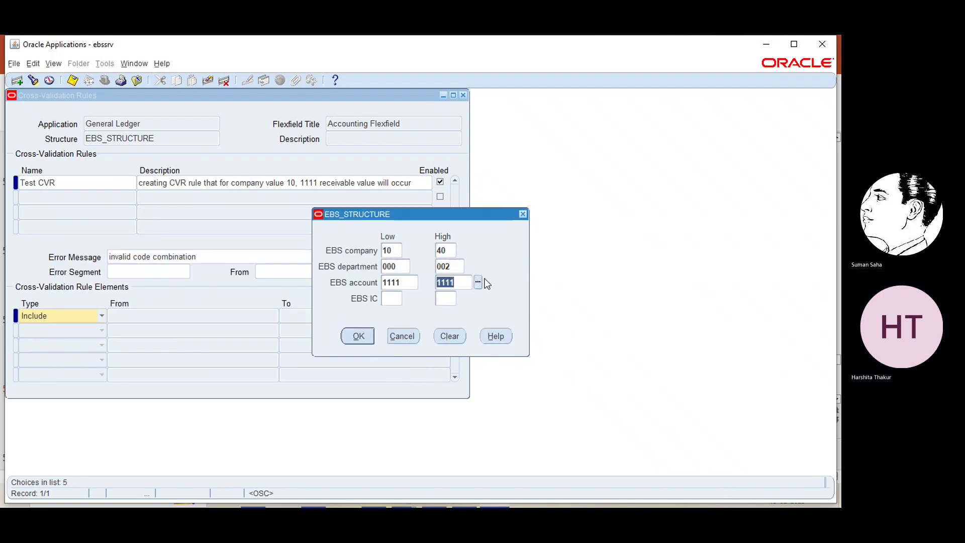
left_click(478, 281)
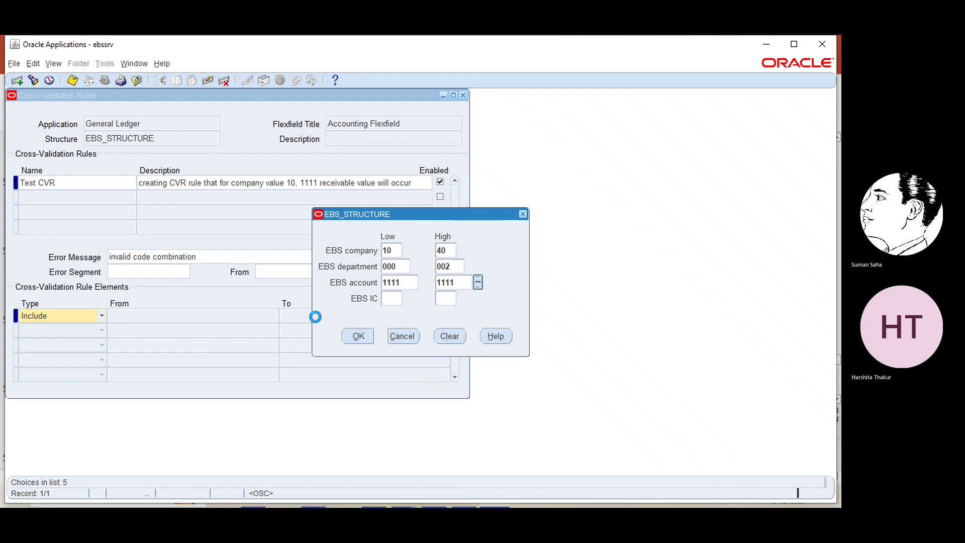
left_click(157, 333)
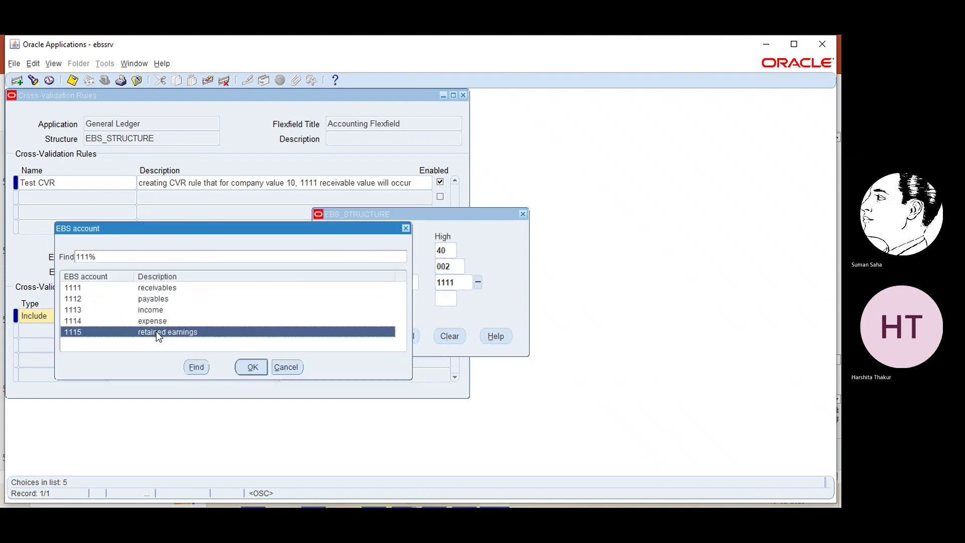
left_click(255, 369)
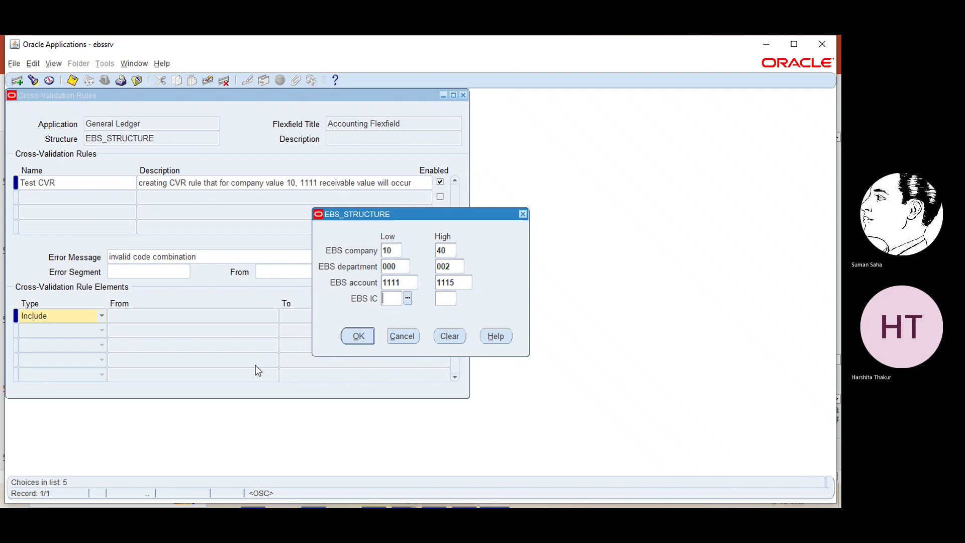
- Set the EBS IC range from 11 to 14 and apply the Include range
left_click(408, 299)
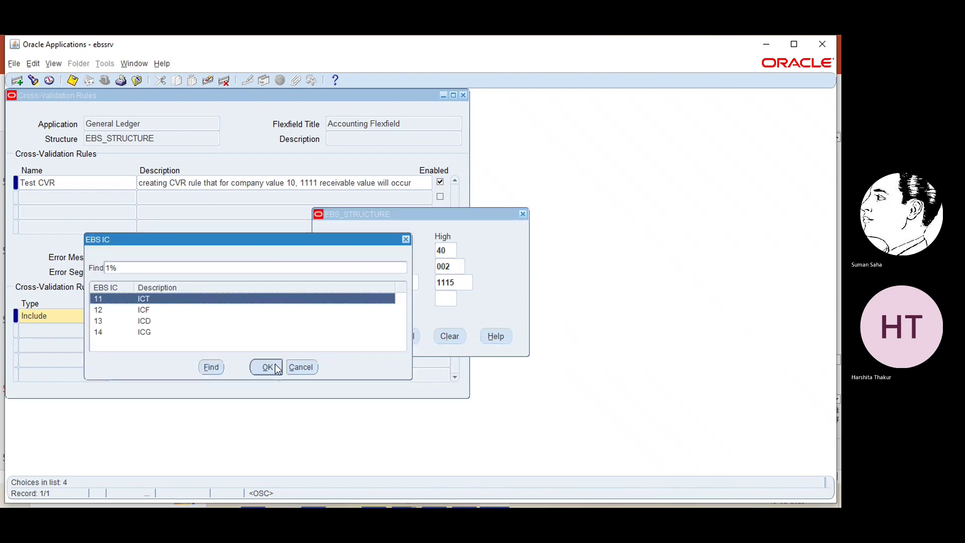
left_click(275, 364)
left_click(462, 298)
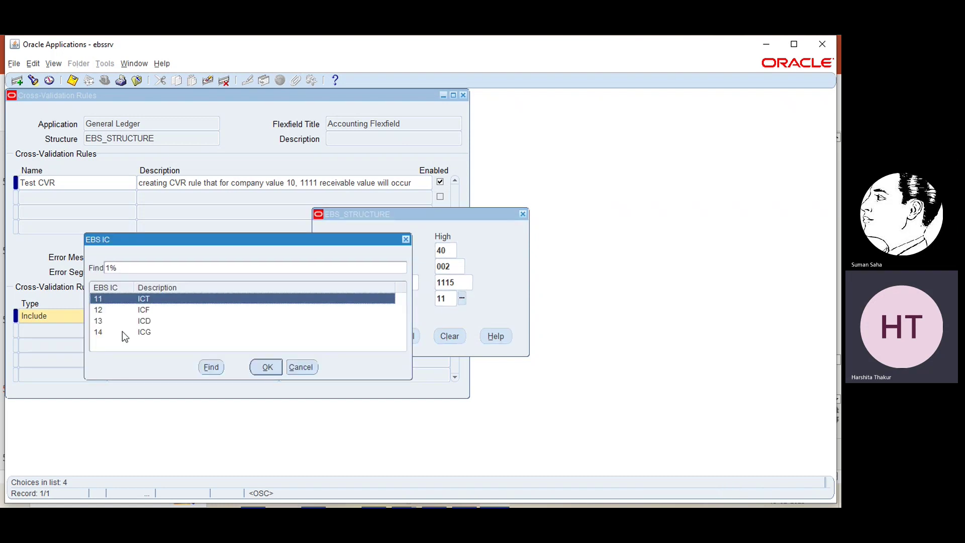
left_click(122, 331)
left_click(253, 366)
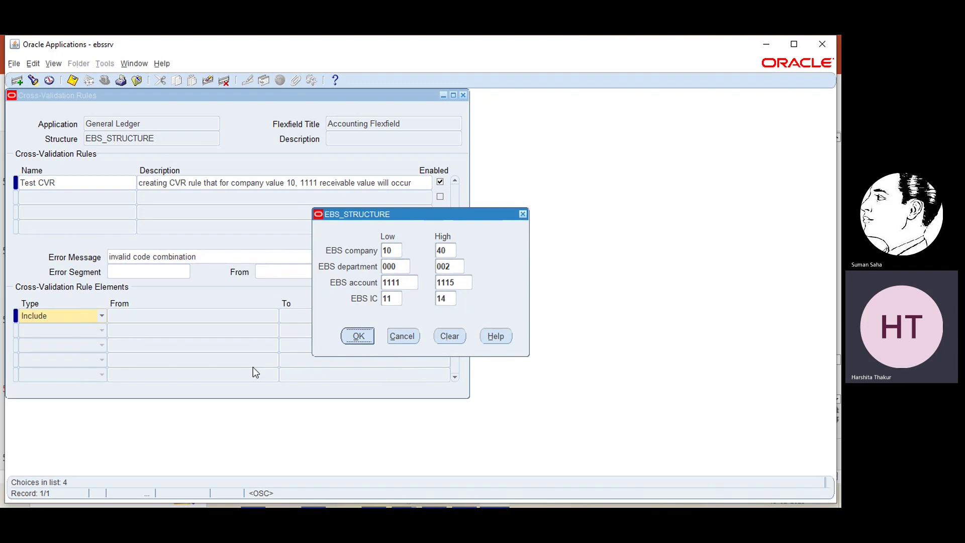
left_click(351, 336)
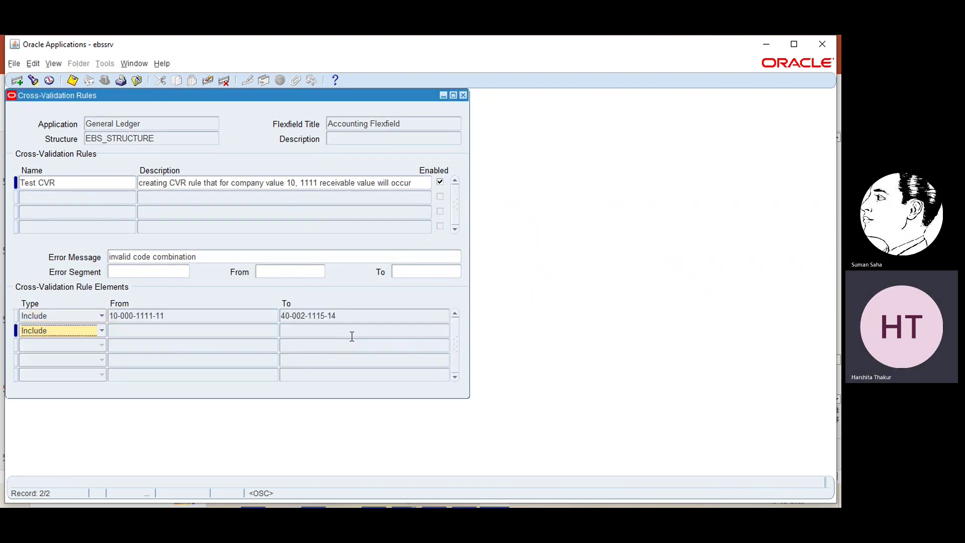
- Add an Exclude element with company range 20 to 40
left_click(103, 330)
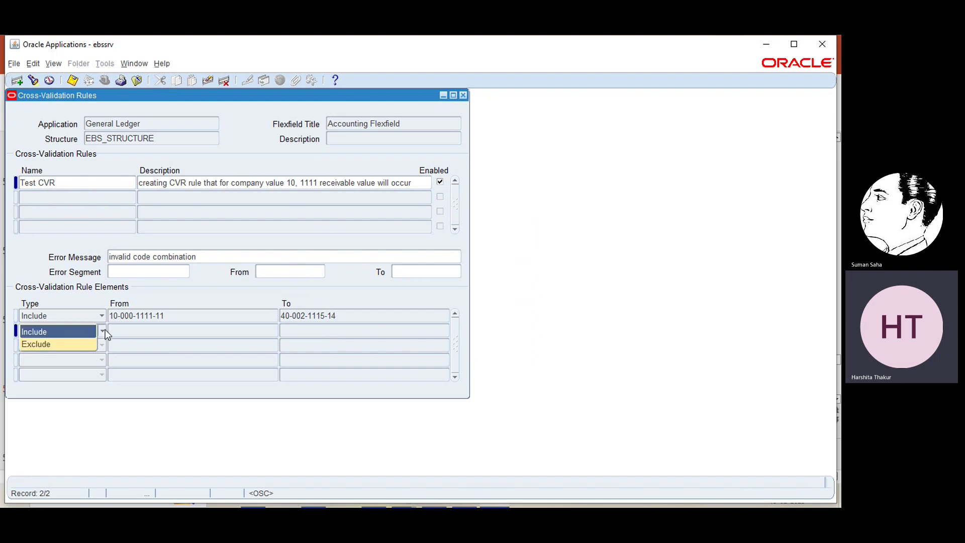
left_click(84, 346)
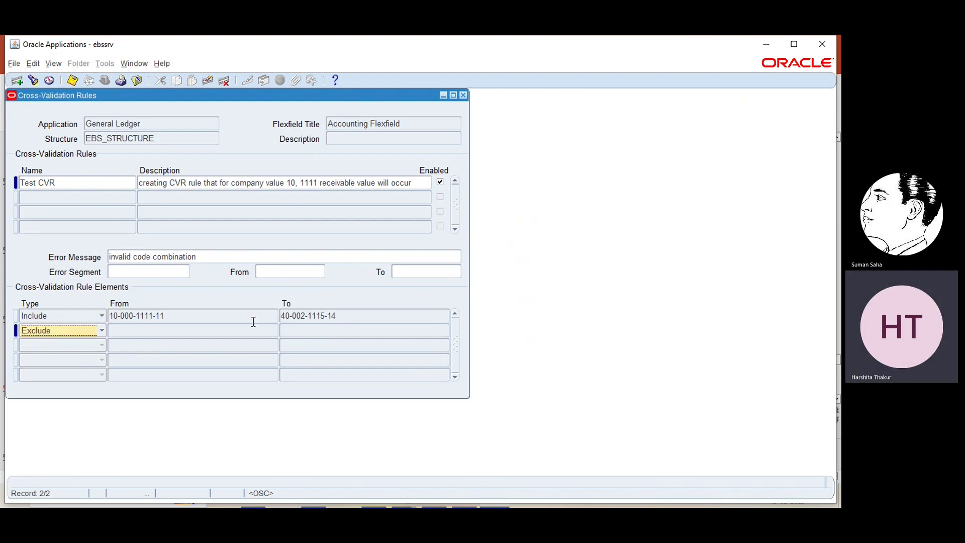
left_click(275, 330)
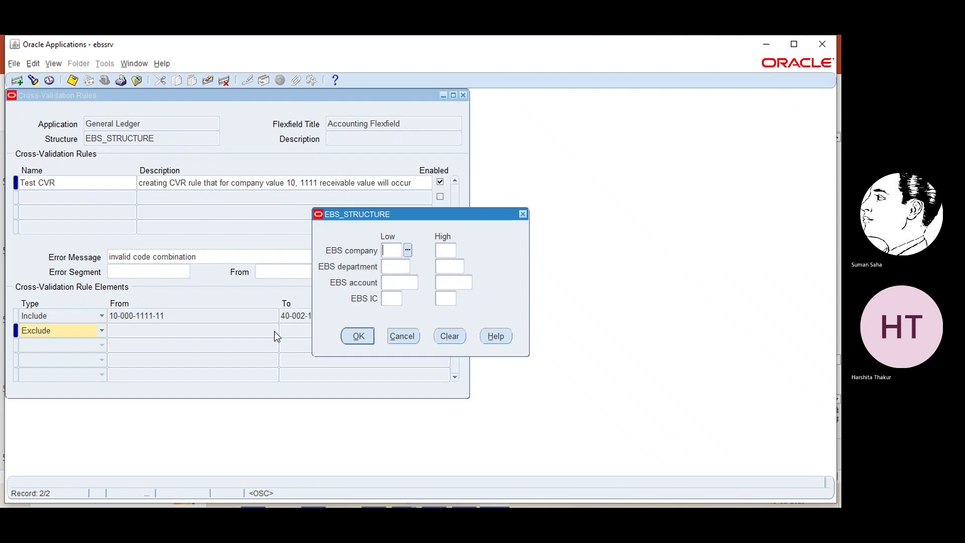
left_click(407, 250)
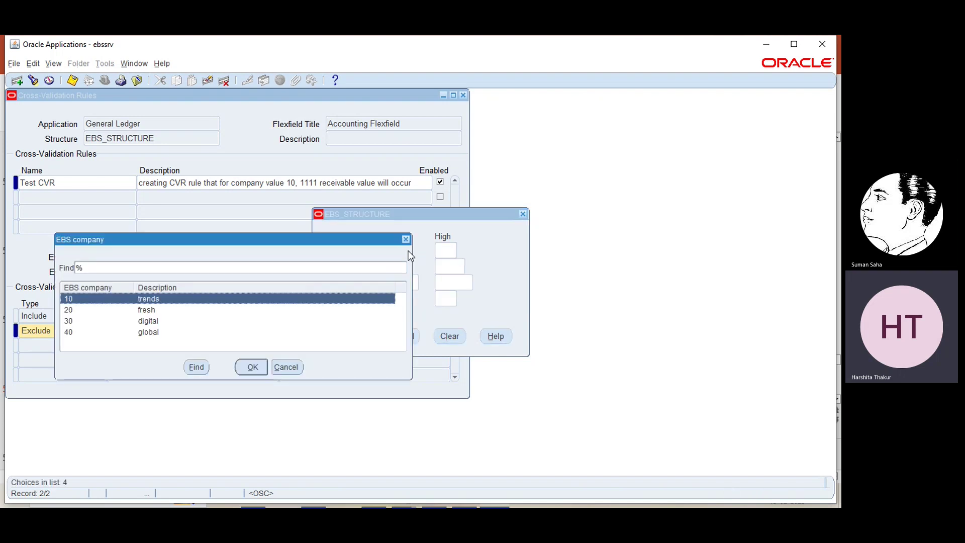
left_click(133, 310)
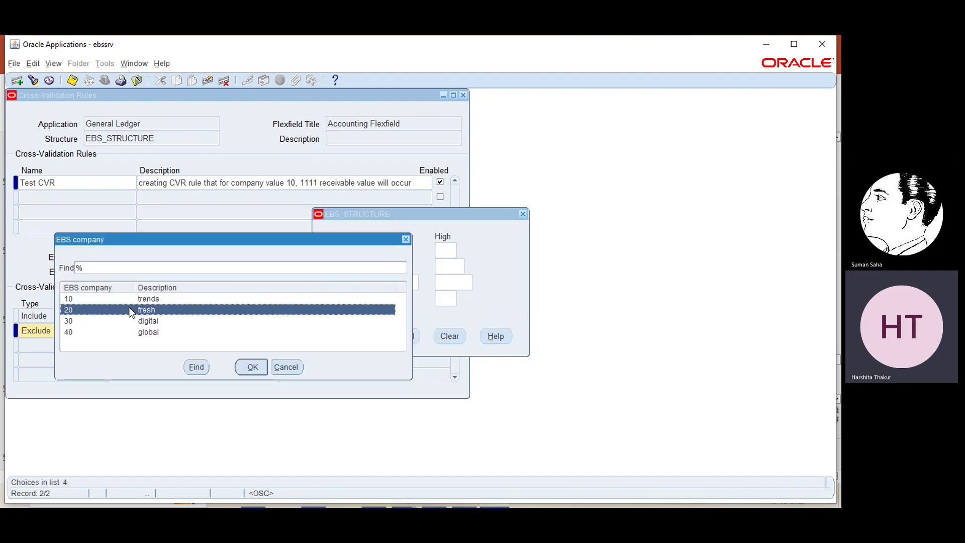
left_click(253, 366)
left_click(462, 250)
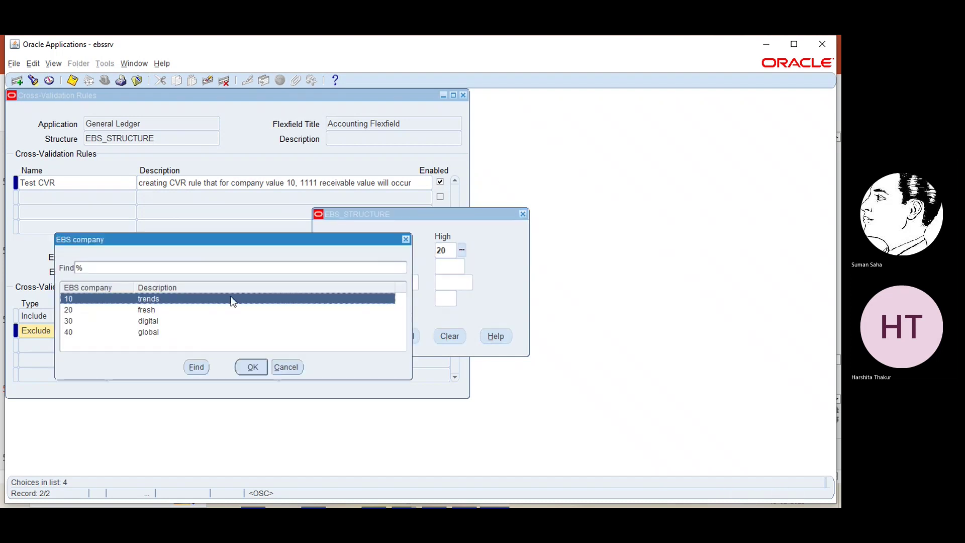
left_click(157, 331)
left_click(252, 366)
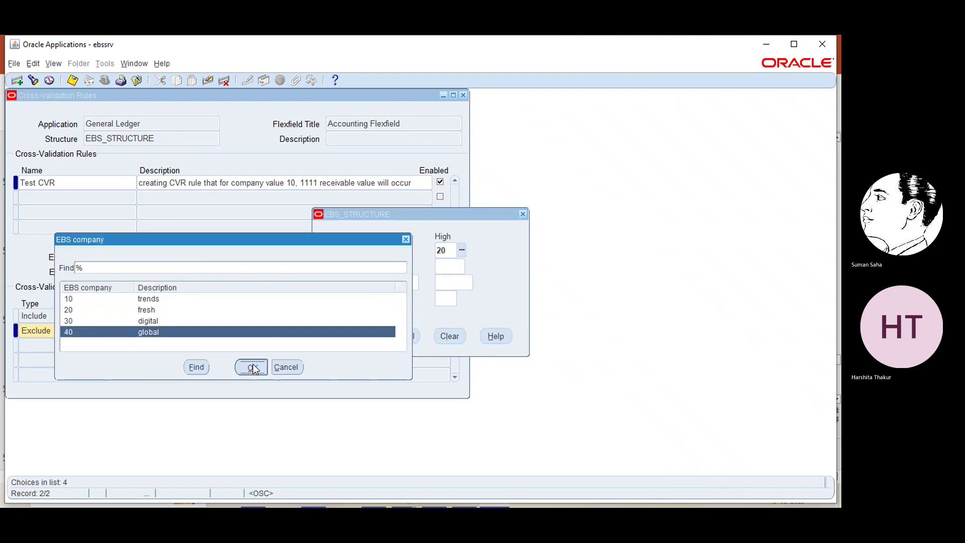
- Set the Exclude element's departments 000 to 002 and account 1111
left_click(408, 267)
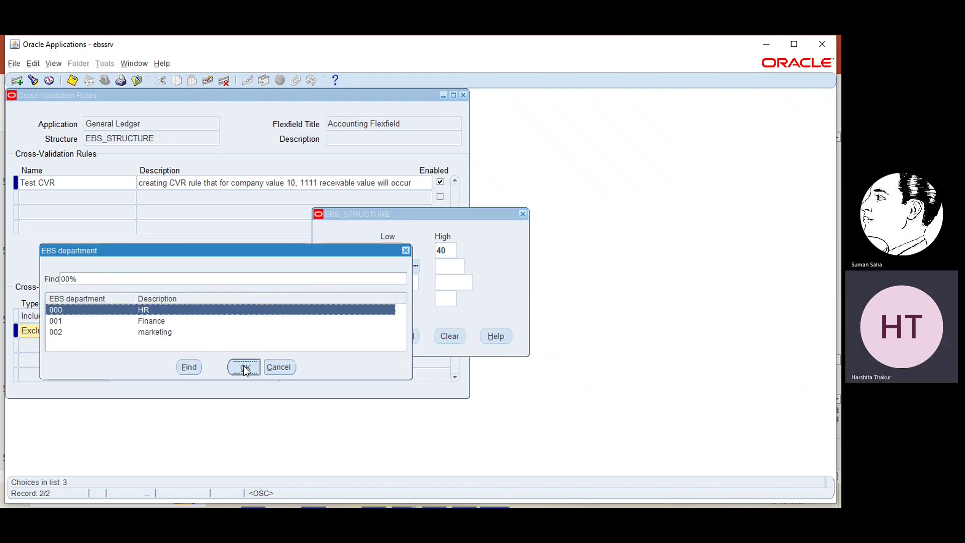
left_click(243, 366)
left_click(470, 265)
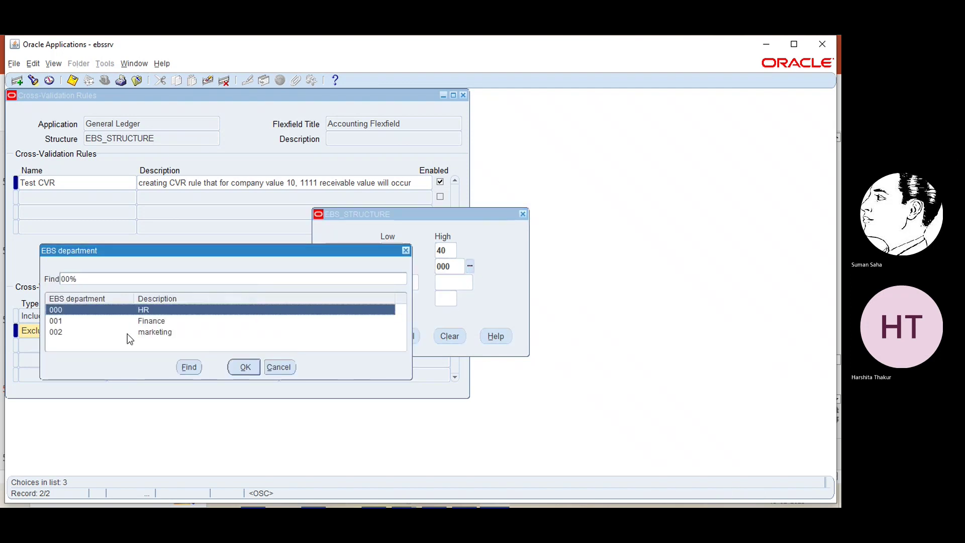
left_click(128, 334)
left_click(279, 367)
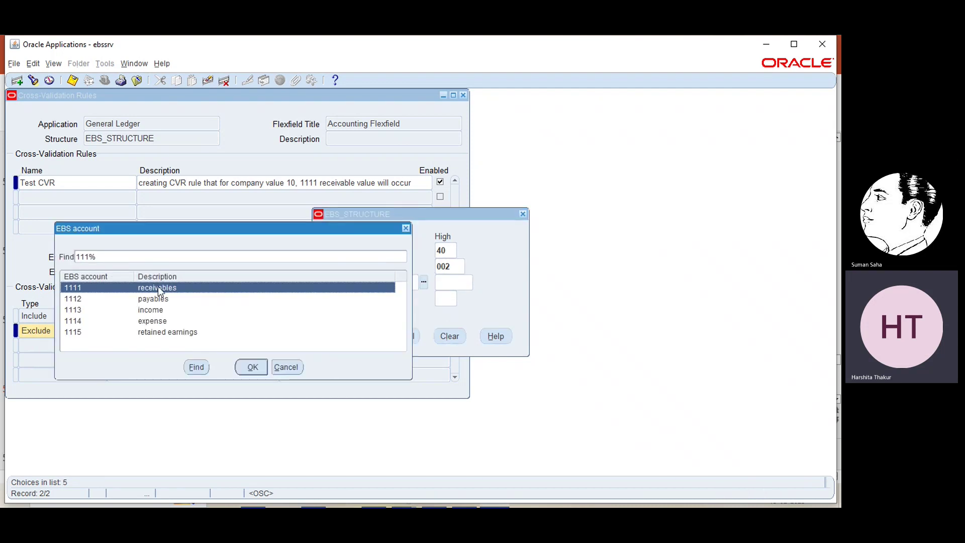
left_click(243, 368)
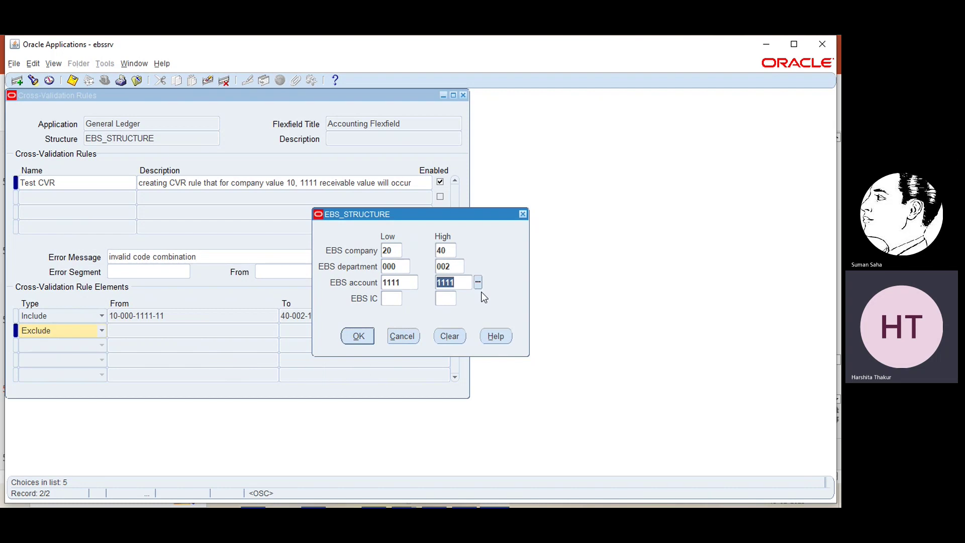
- Set the Exclude element's EBS IC range from 11 to 14 and apply it
left_click(400, 300)
type("1")
left_click(407, 298)
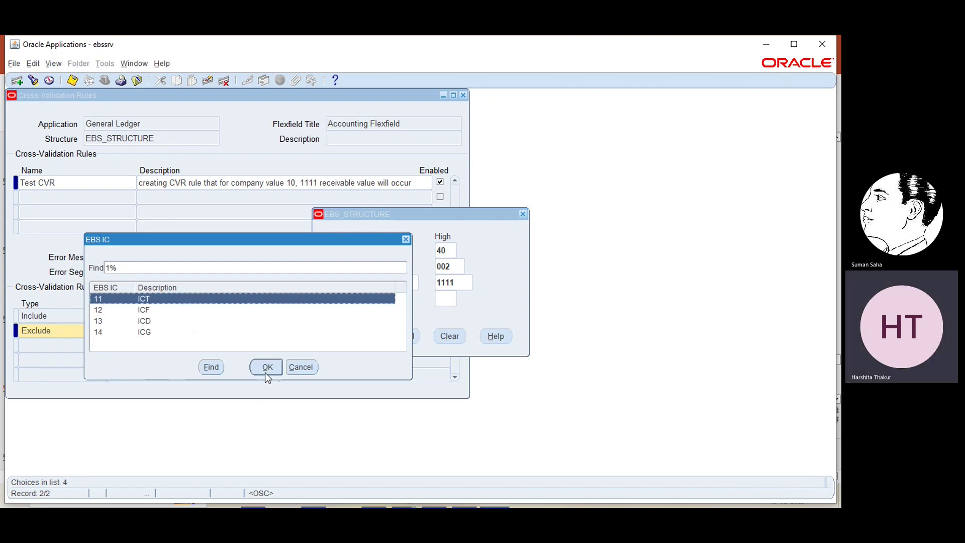
left_click(266, 371)
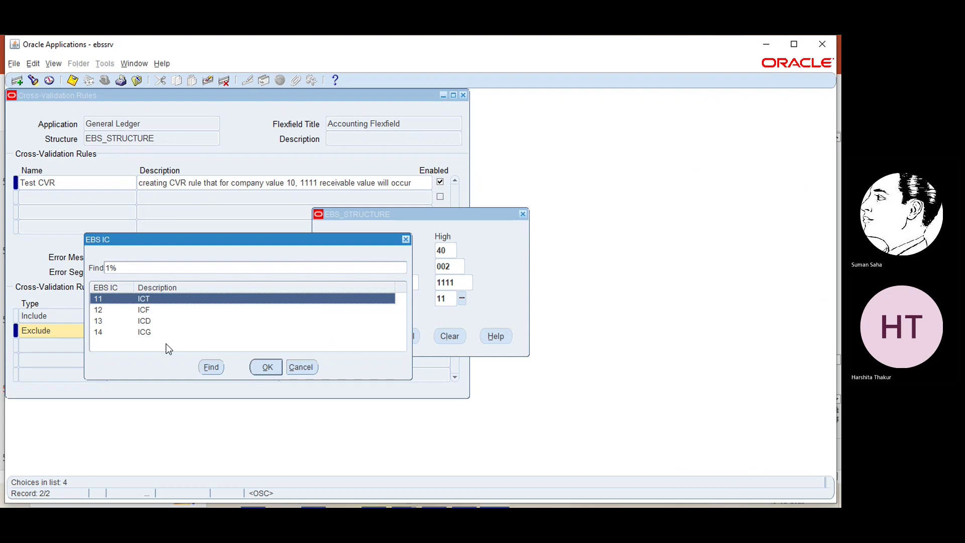
left_click(140, 332)
left_click(262, 368)
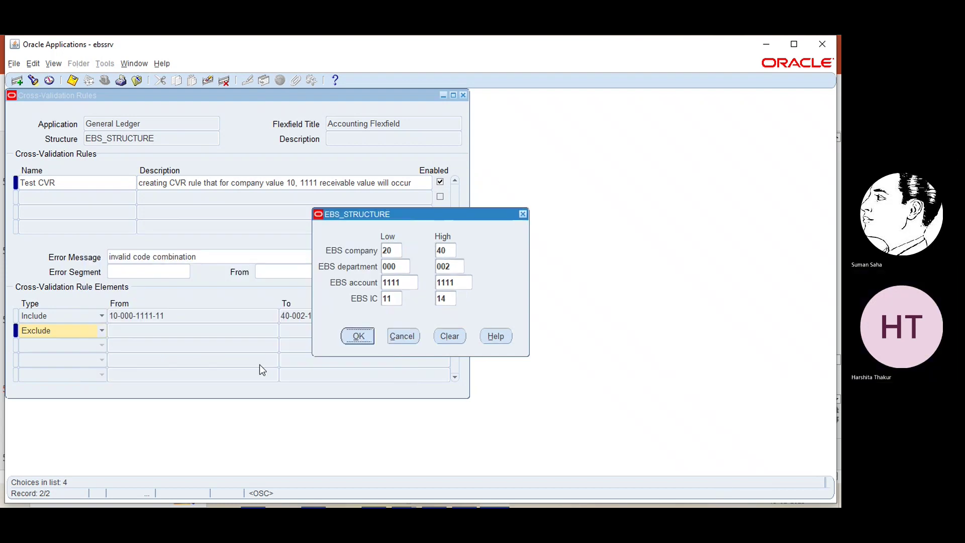
left_click(354, 336)
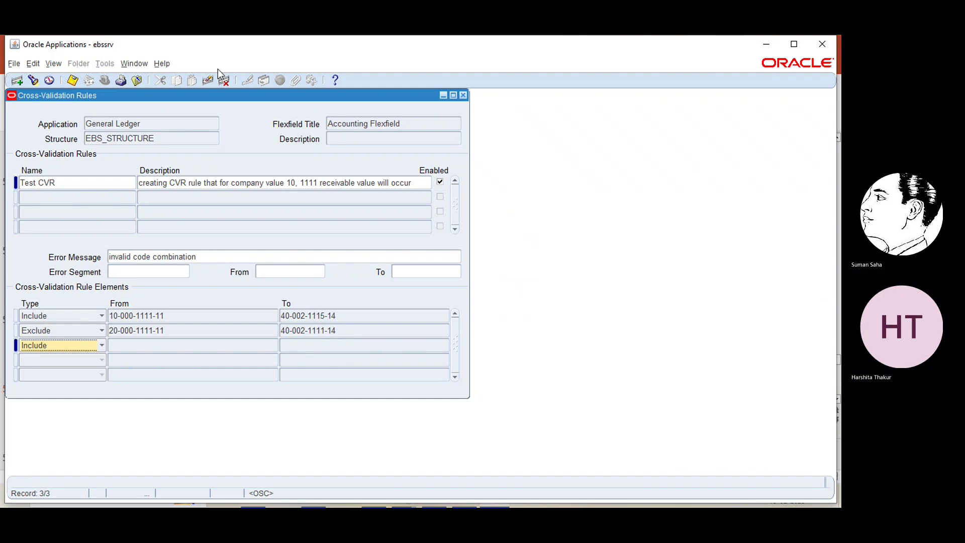
- Delete the empty extra element row and close the Cross-Validation Rules form
left_click(207, 80)
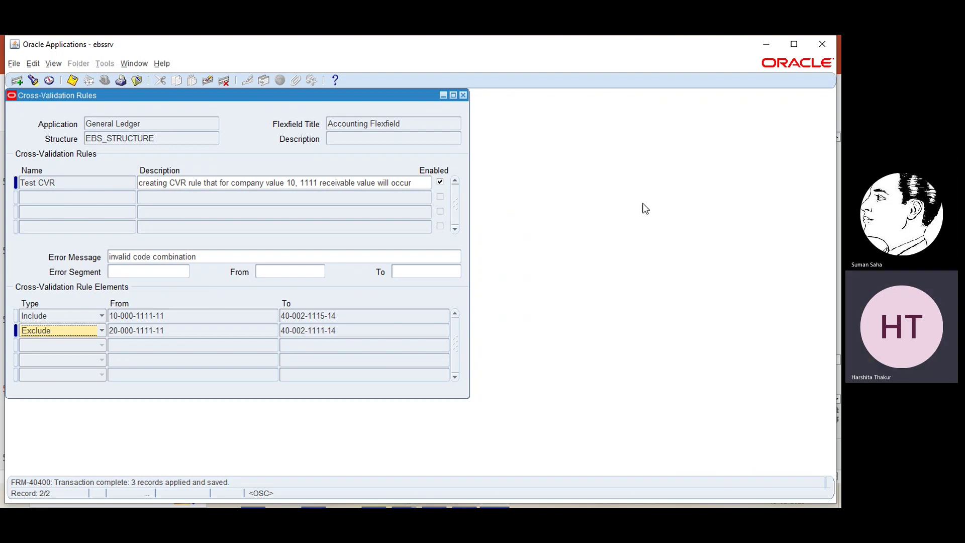
left_click(463, 95)
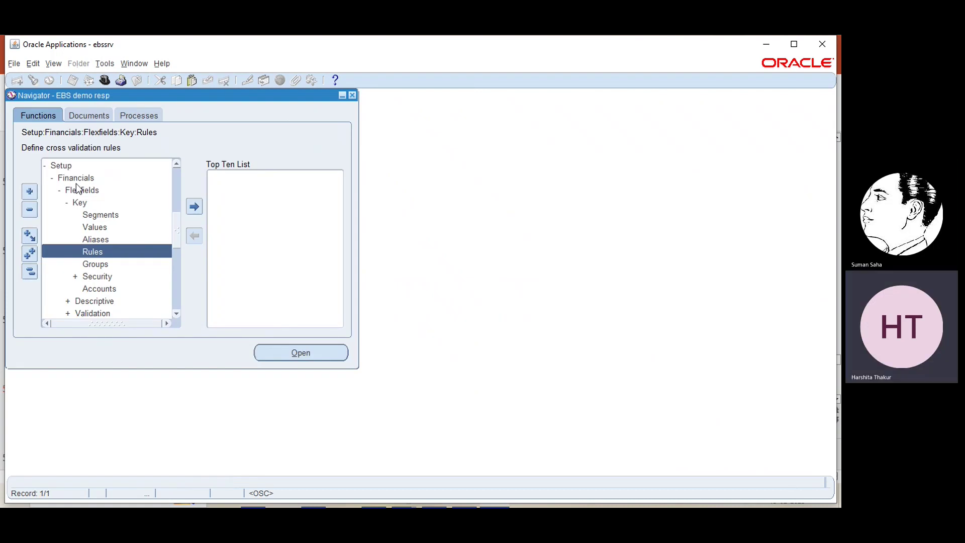
- Open Key Flexfield Segments and find the General Ledger Accounting Flexfield
double_click(92, 216)
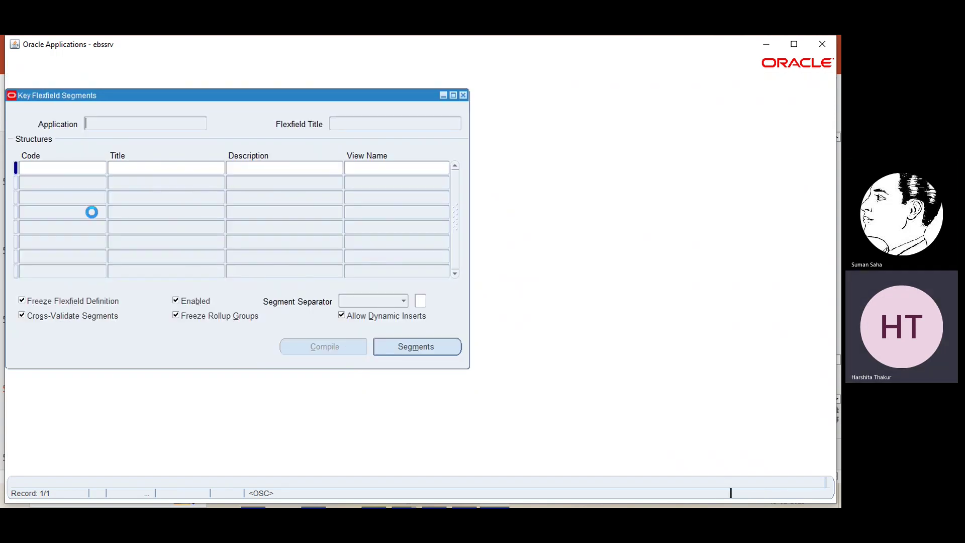
left_click(33, 81)
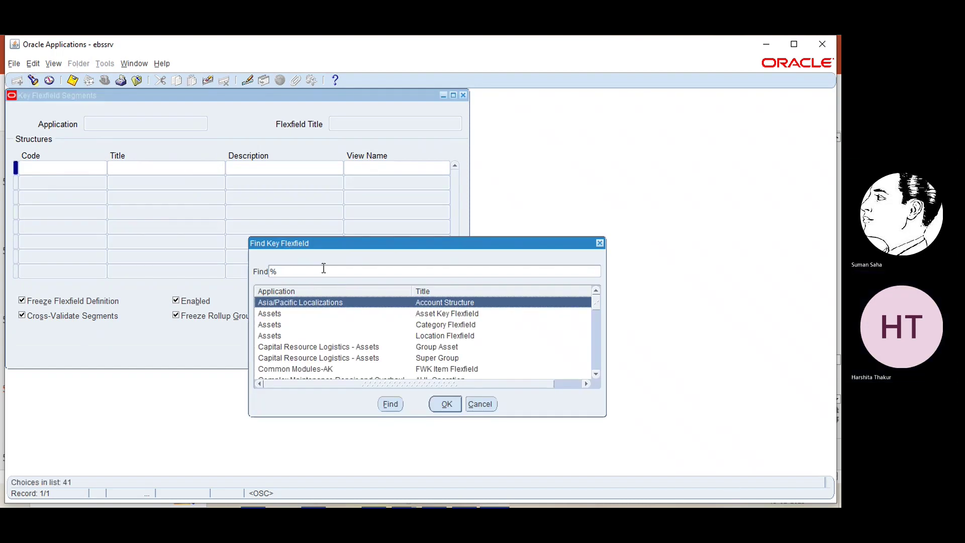
left_click(323, 268)
type("gene")
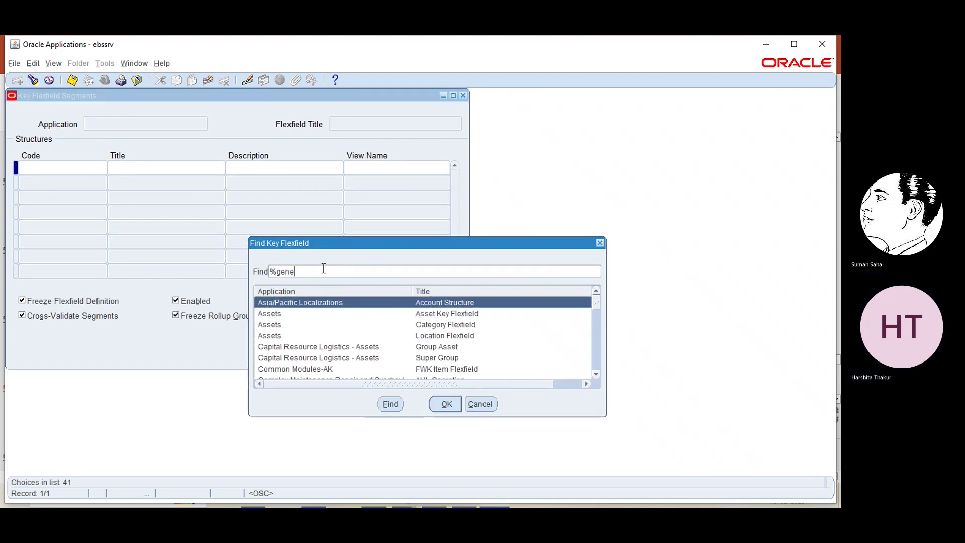
type("ral ledger")
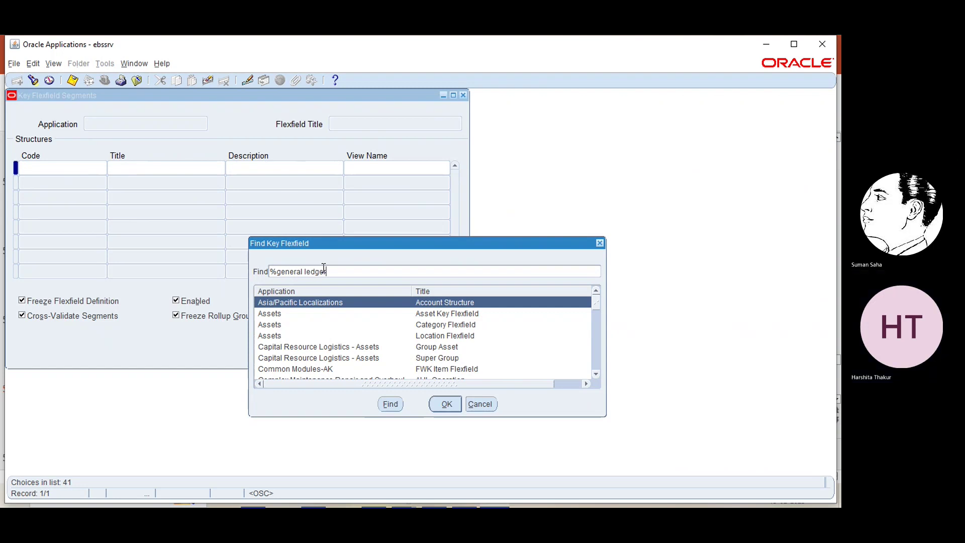
key("Return")
left_click(446, 404)
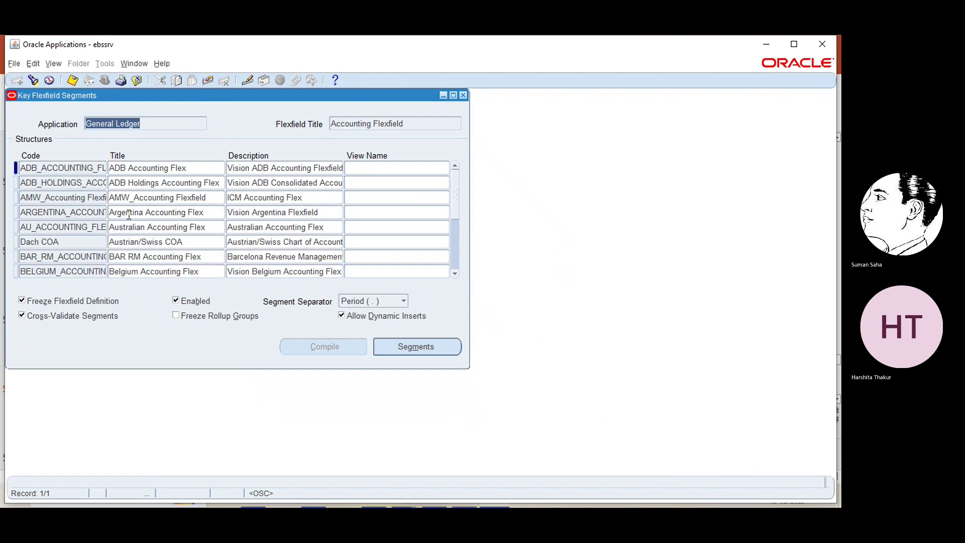
- Query the EBS_STRUCTURE structure in the structures list
left_click(105, 197)
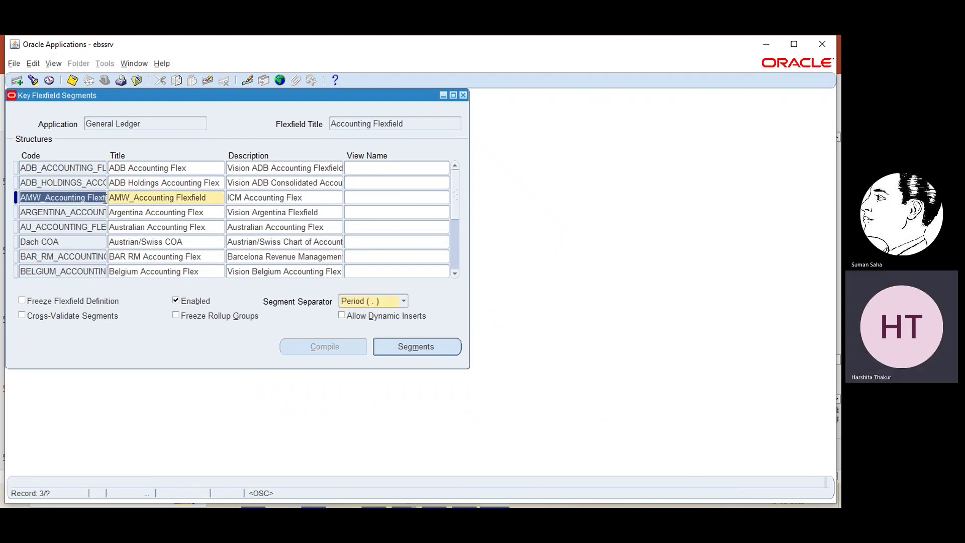
left_click(34, 81)
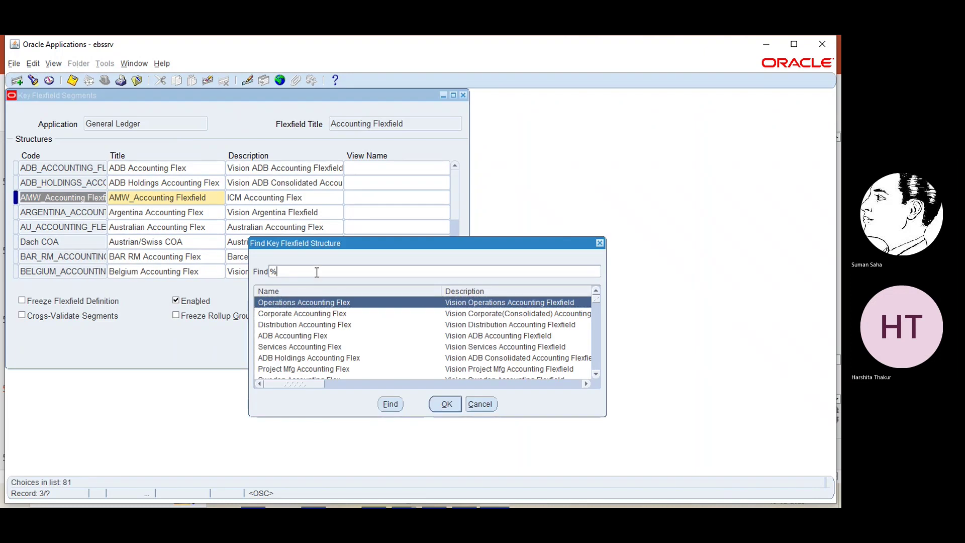
type("EBS")
key("Return")
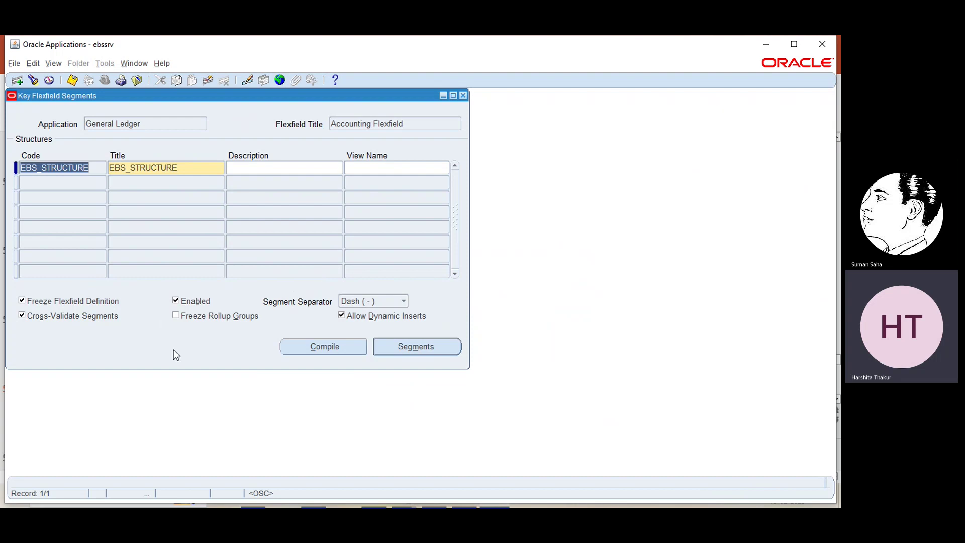
- Unfreeze and refreeze the EBS_STRUCTURE flexfield definition, accepting both cautions
left_click(22, 300)
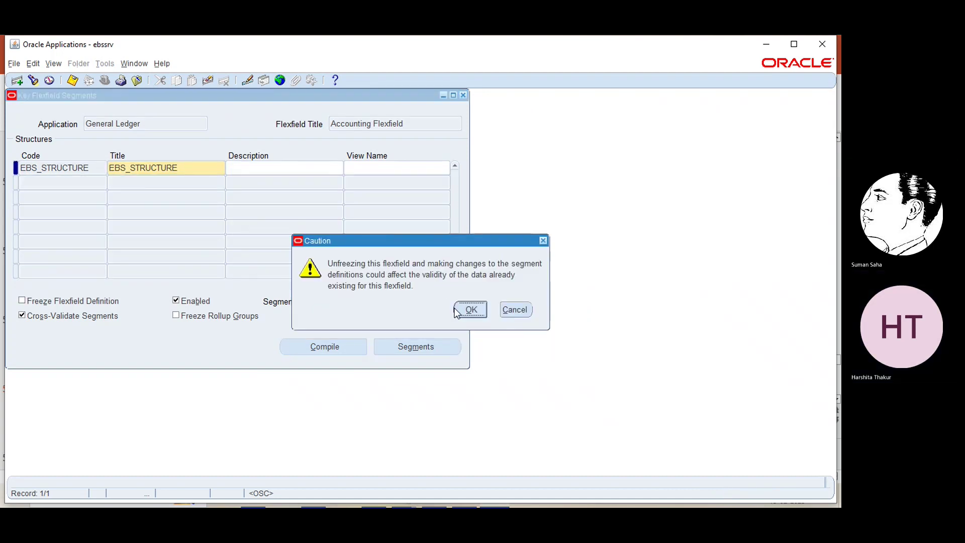
left_click(468, 310)
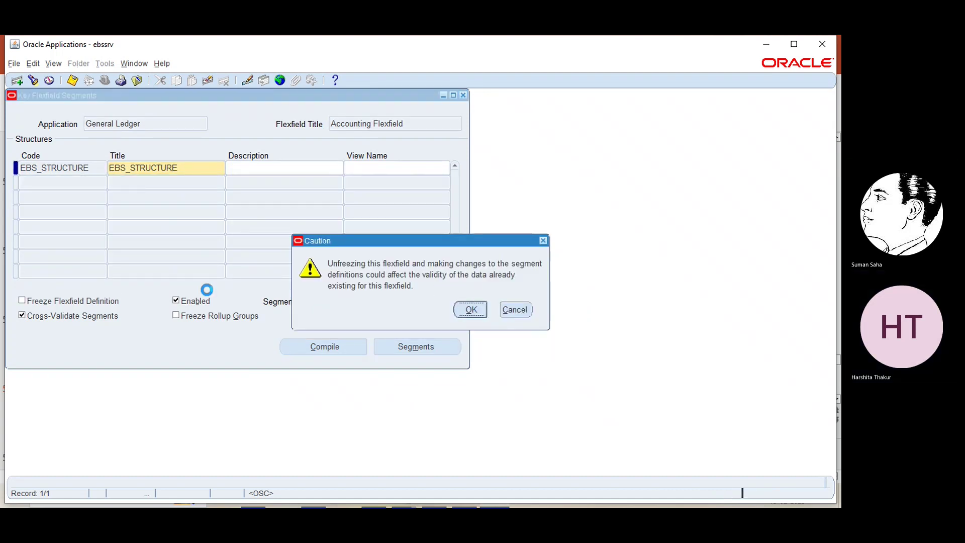
left_click(22, 301)
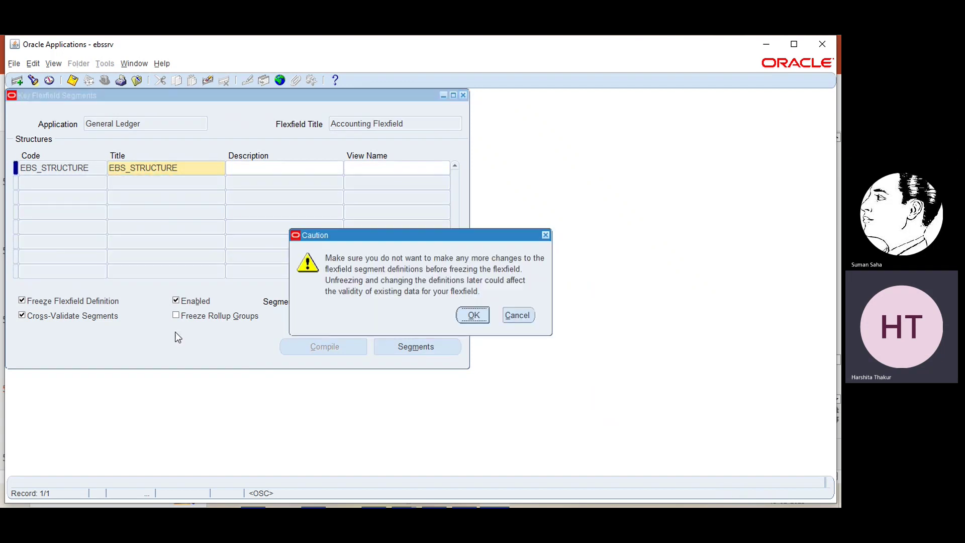
left_click(471, 314)
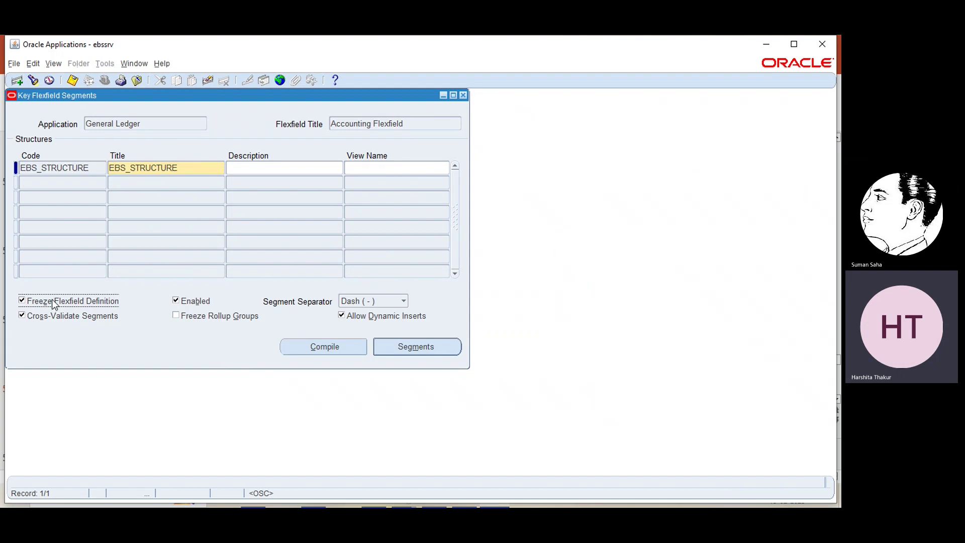
- Compile the flexfield, dismissing the compile notices, and go to the submitted requests
left_click(301, 345)
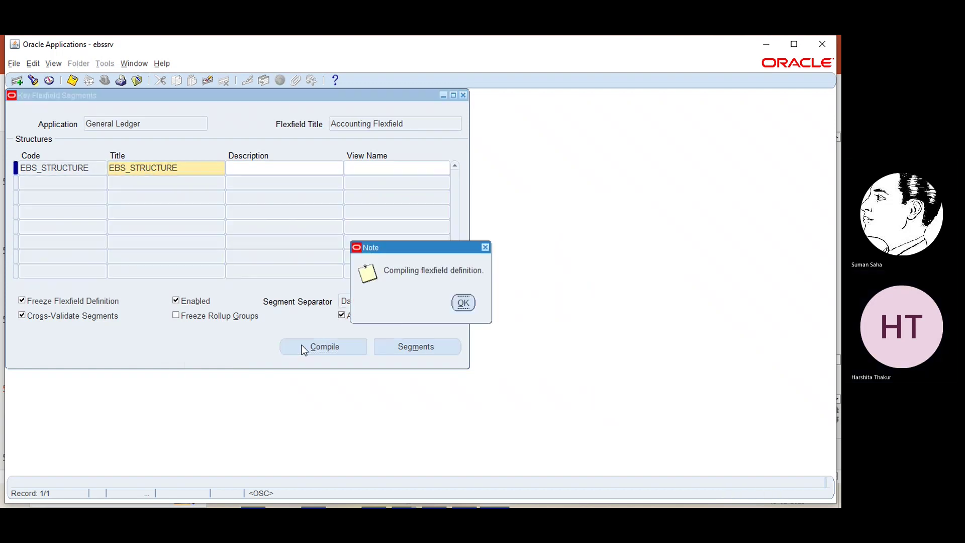
left_click(459, 302)
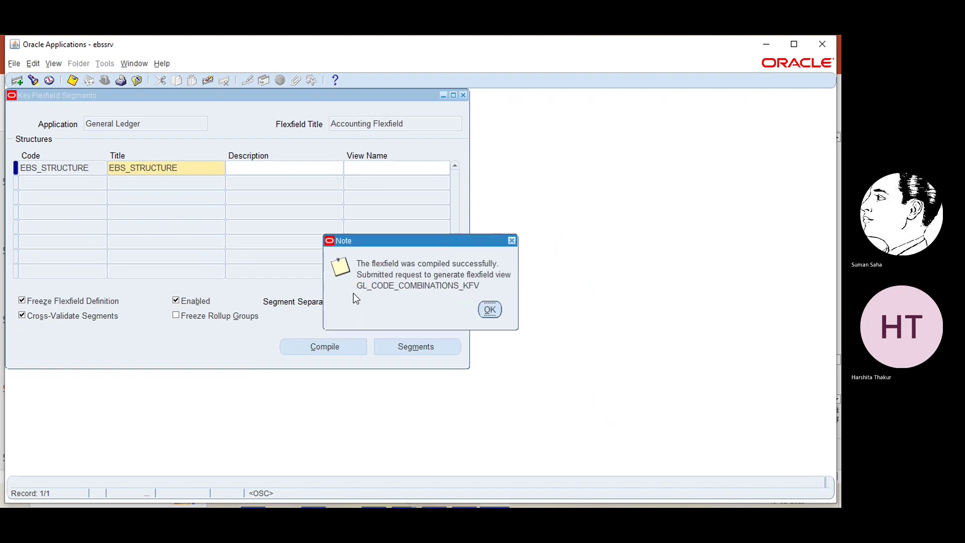
left_click(489, 310)
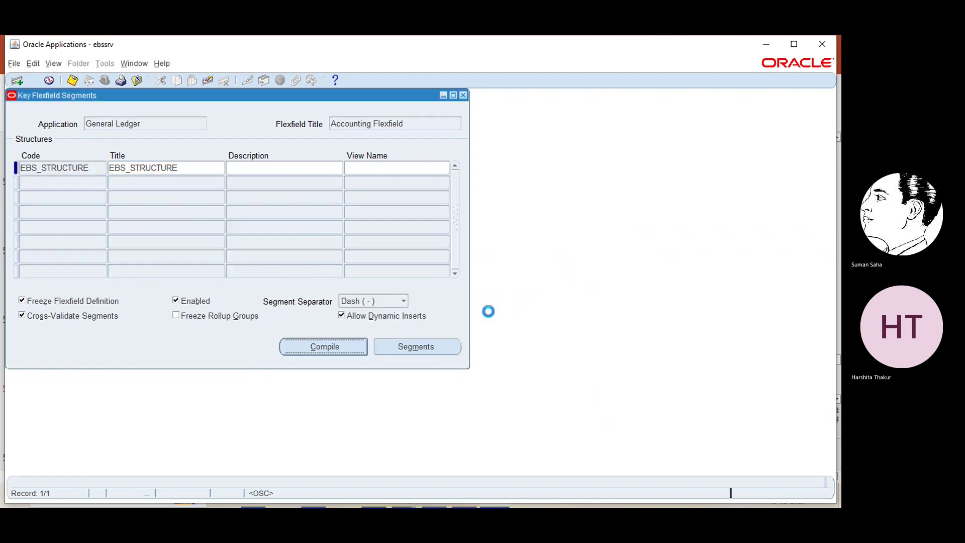
left_click(54, 64)
- Confirm the Compile Key Flexfields and View Generator requests completed Normal, then close Requests and Key Flexfield Segments
left_click(81, 218)
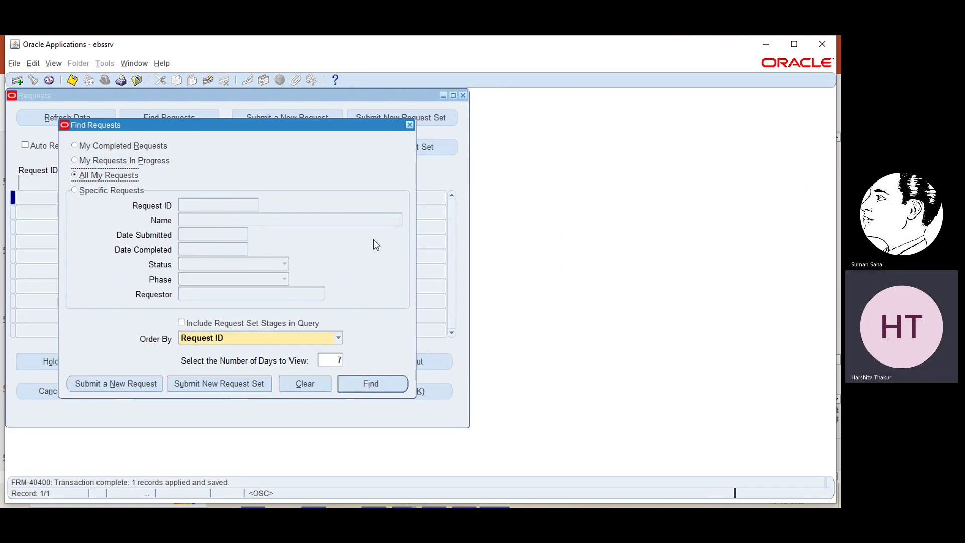
key("Return")
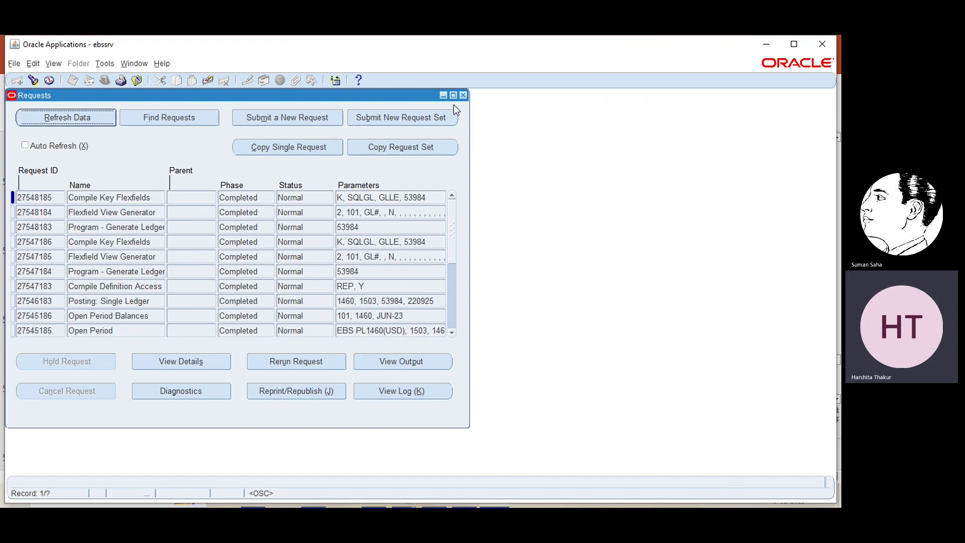
left_click(463, 96)
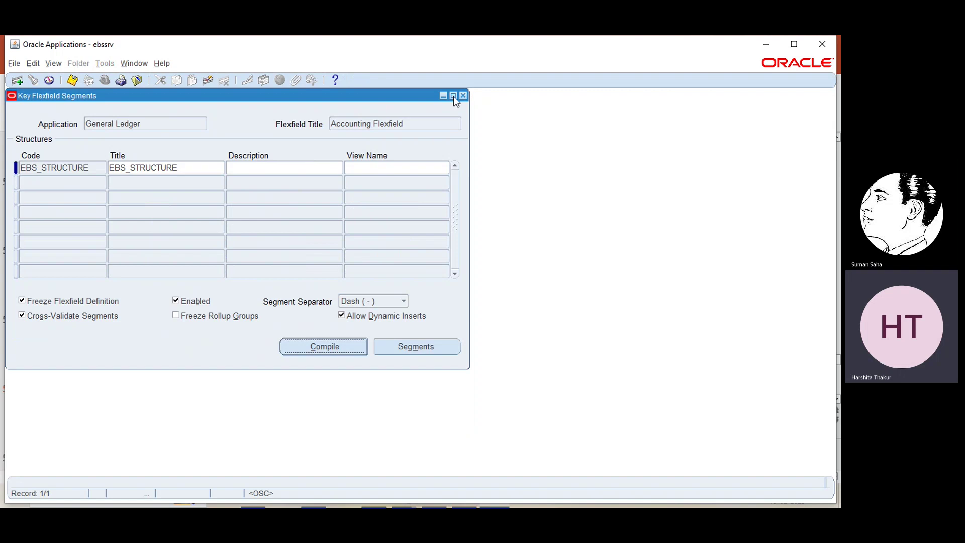
left_click(463, 95)
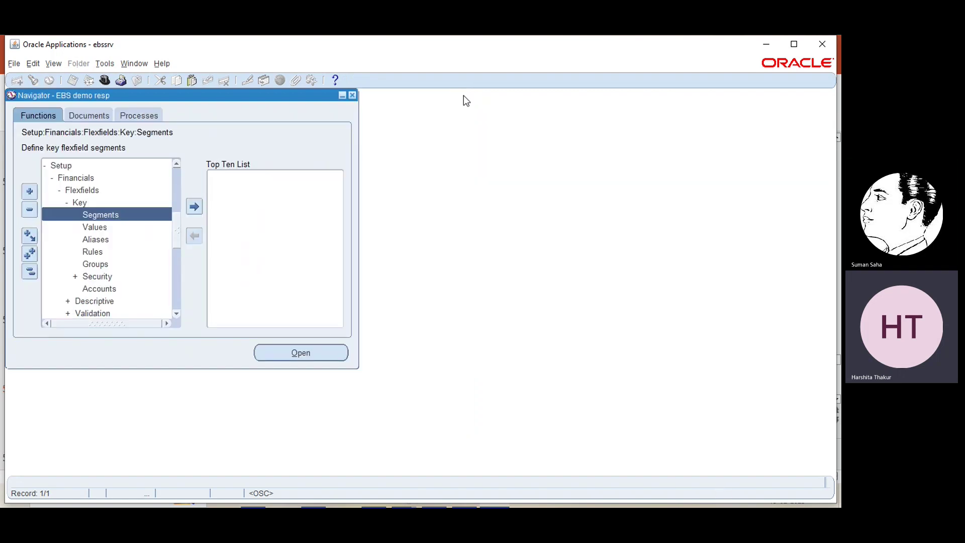
- Change the responsibility to System Administrator, then reopen the Responsibilities list
left_click(105, 79)
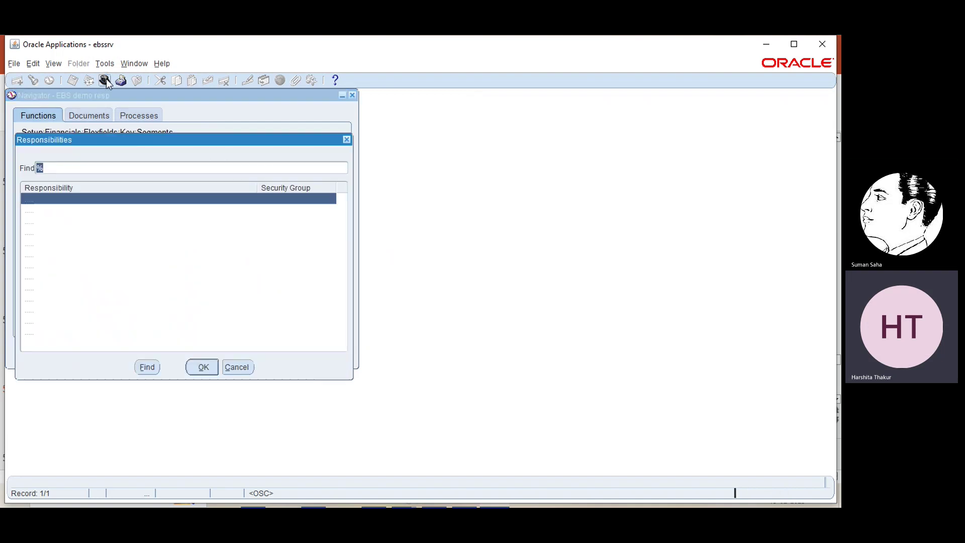
left_click(56, 321)
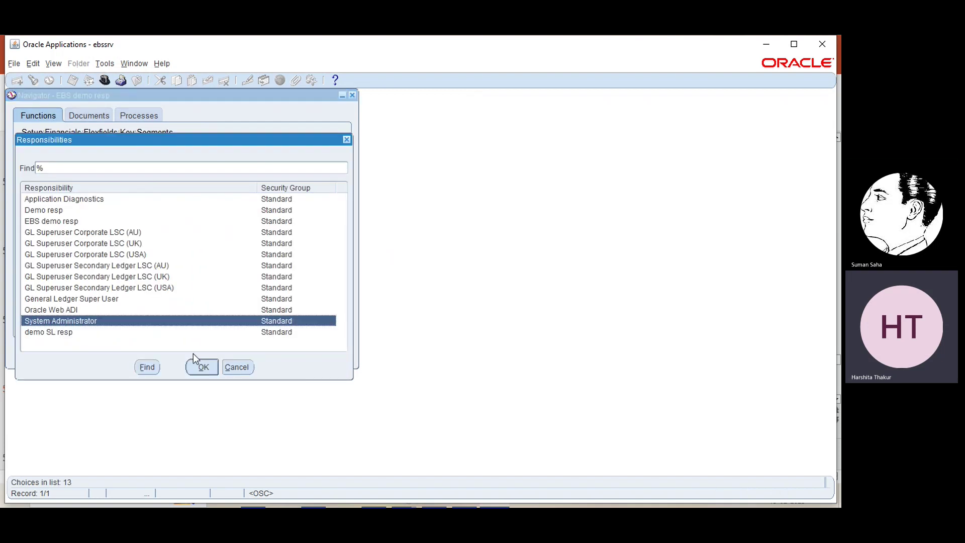
left_click(194, 370)
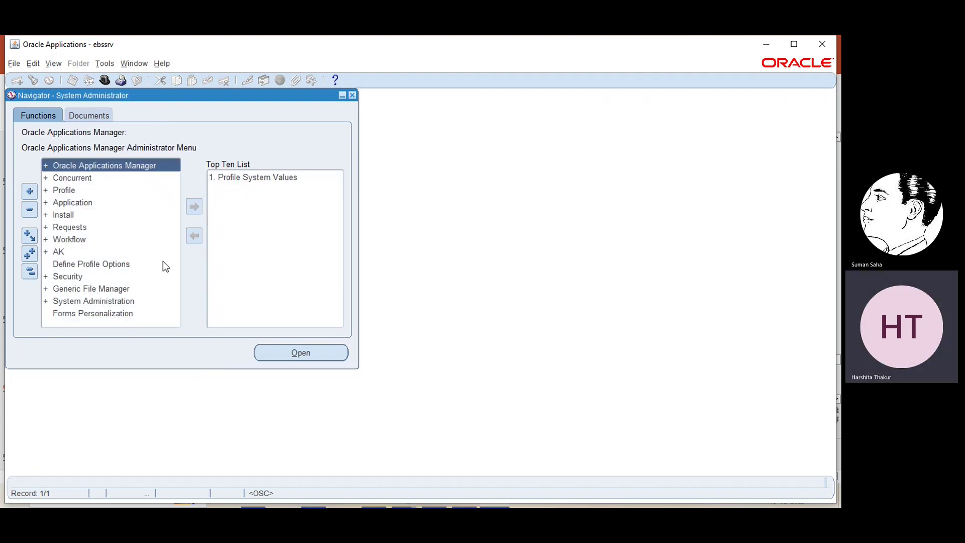
left_click(104, 80)
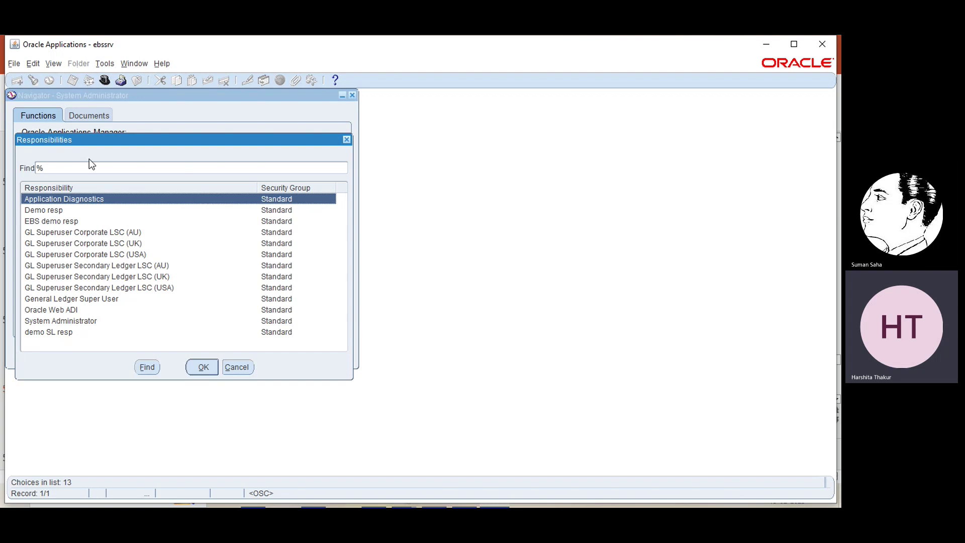
- Switch to EBS demo resp and open Journals > Enter from the Navigator
left_click(53, 221)
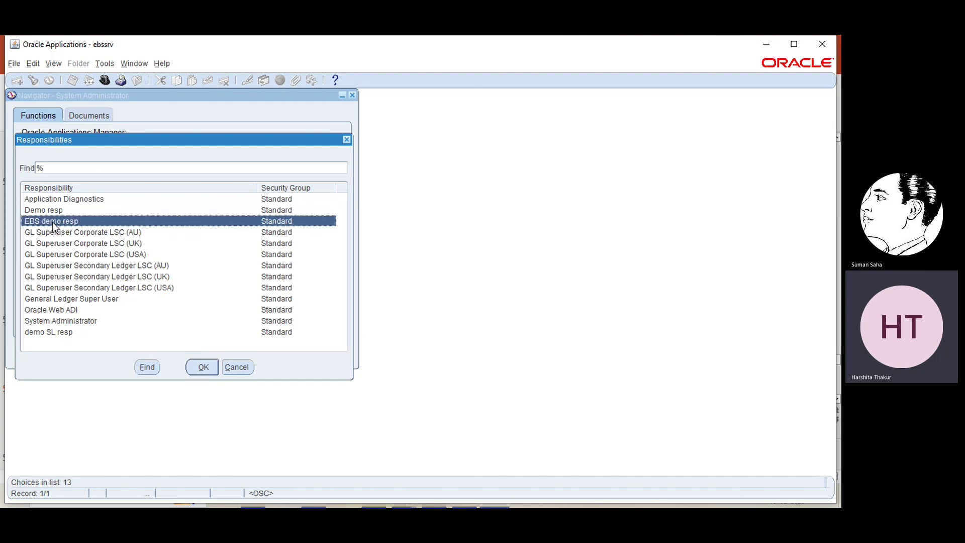
left_click(199, 369)
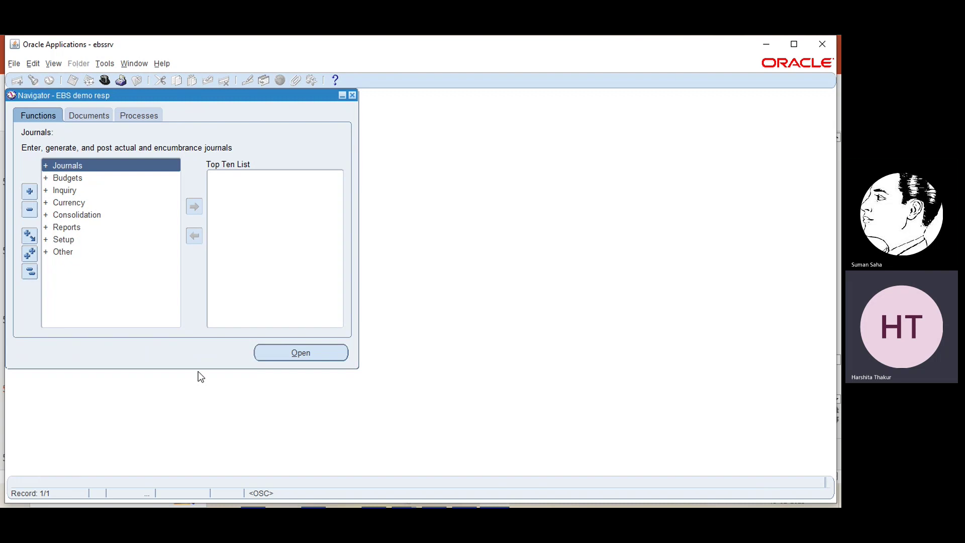
double_click(86, 164)
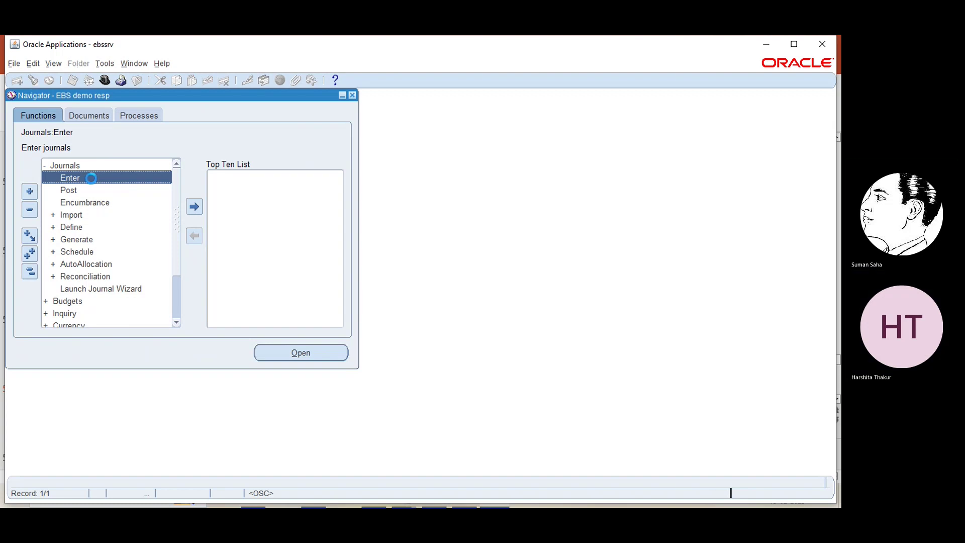
double_click(91, 178)
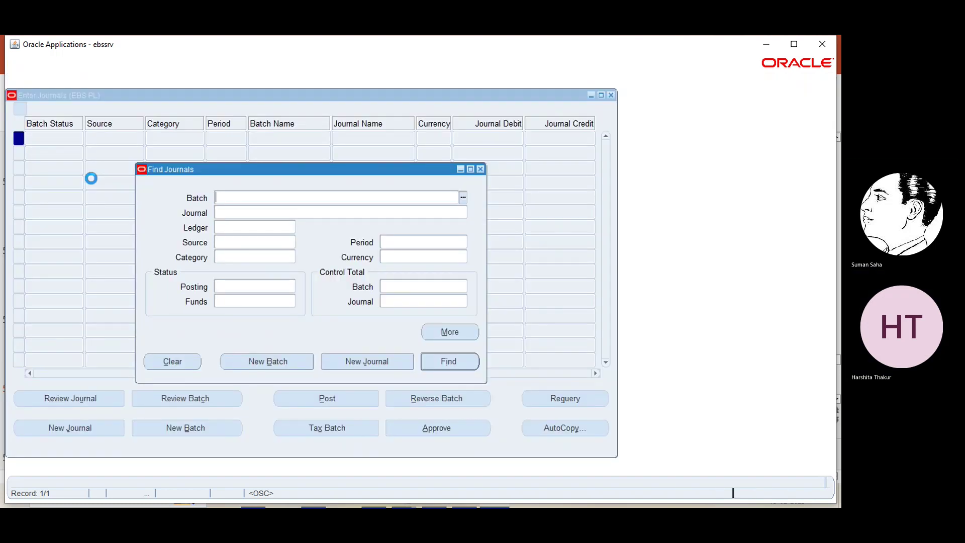
- Create a new journal 'test cvr' with period FEB-23 and begin line 1's account
left_click(337, 365)
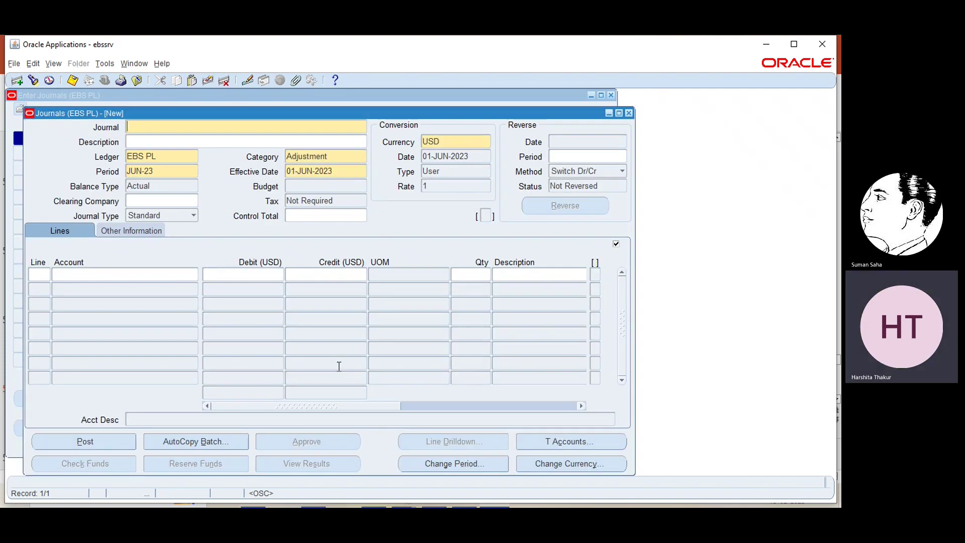
type("test cvr")
left_click(171, 177)
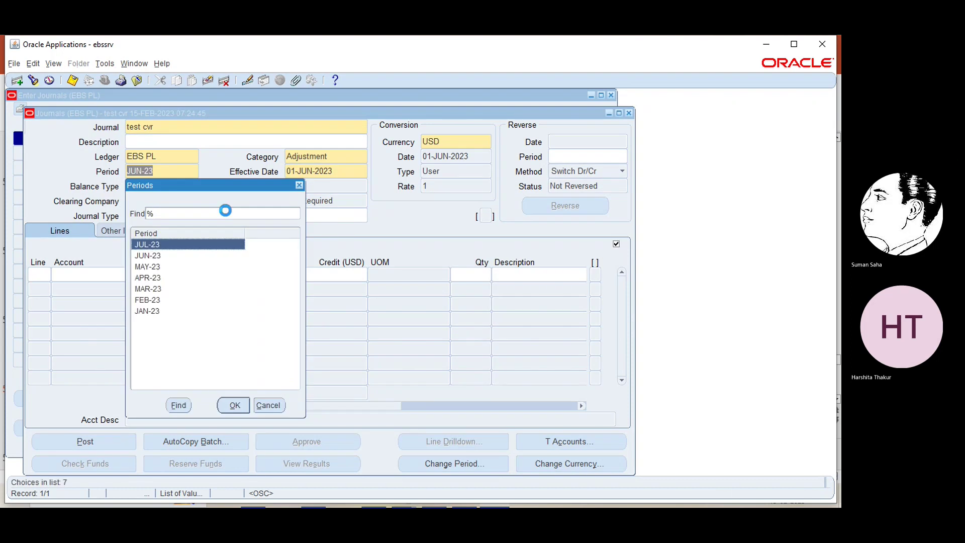
left_click(154, 298)
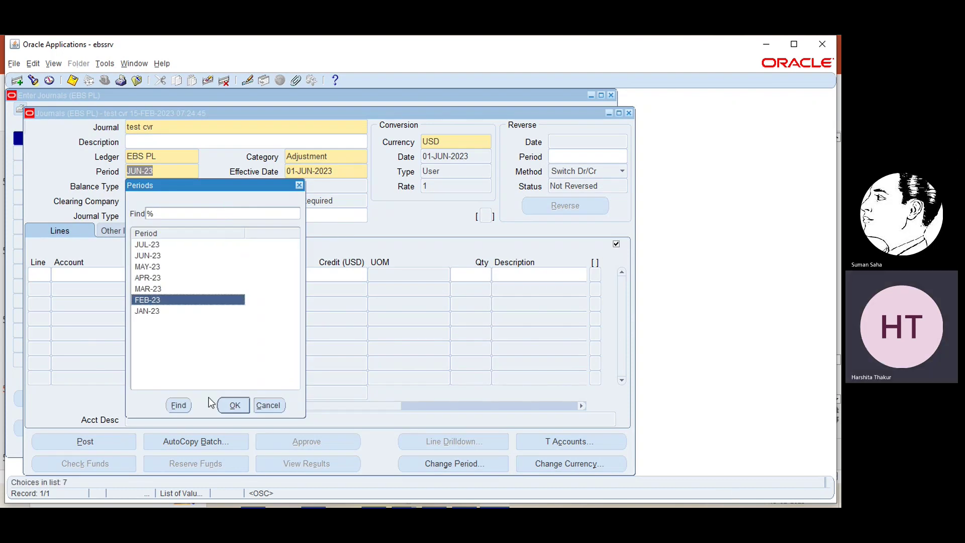
left_click(235, 407)
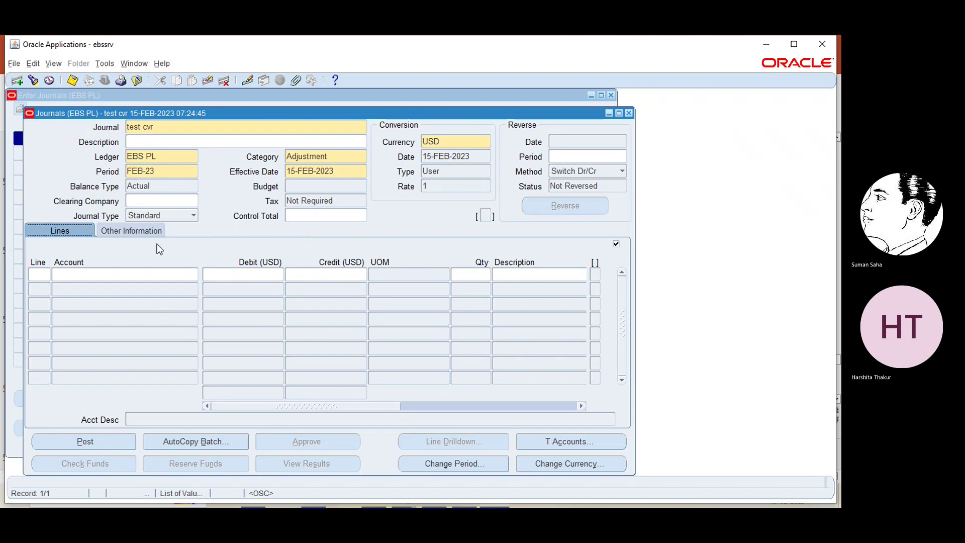
left_click(34, 275)
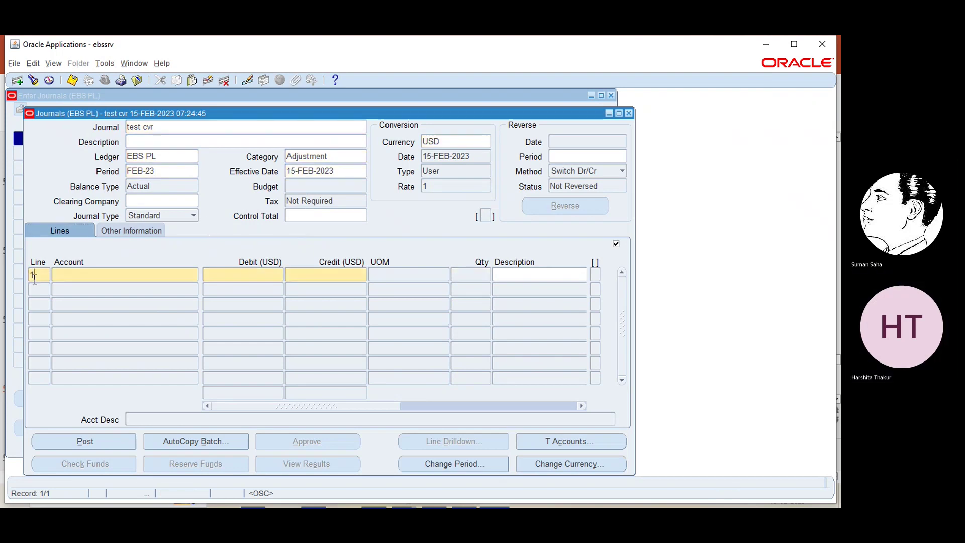
left_click(181, 274)
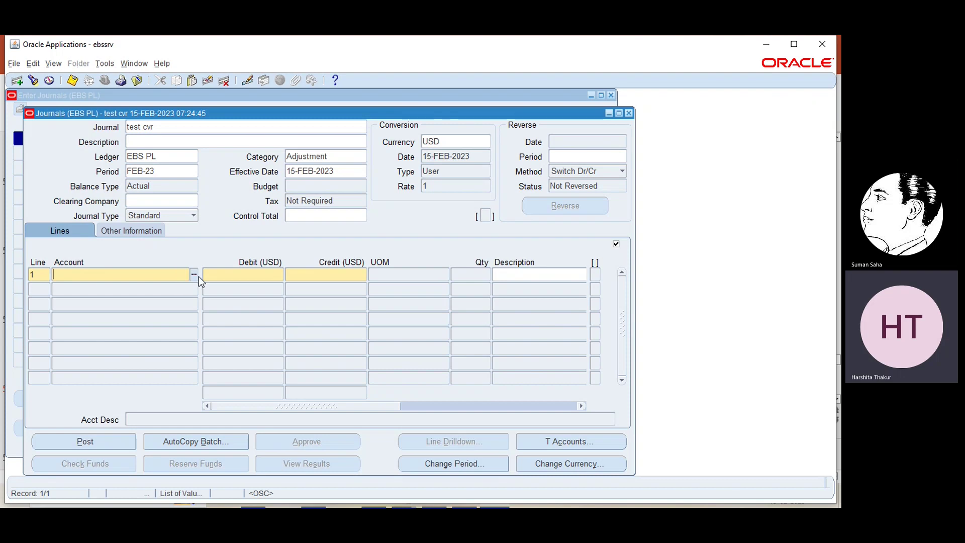
left_click(194, 274)
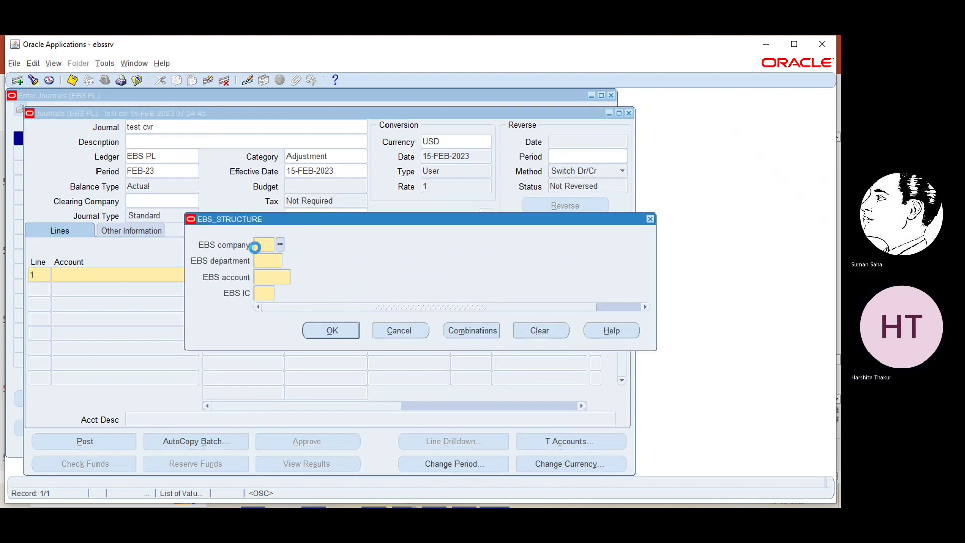
type("20")
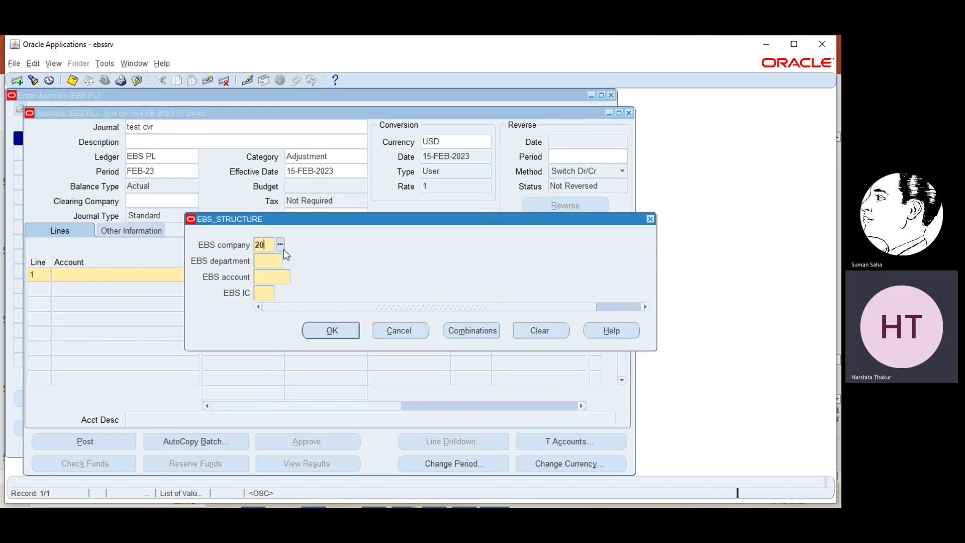
key("Tab")
left_click(288, 260)
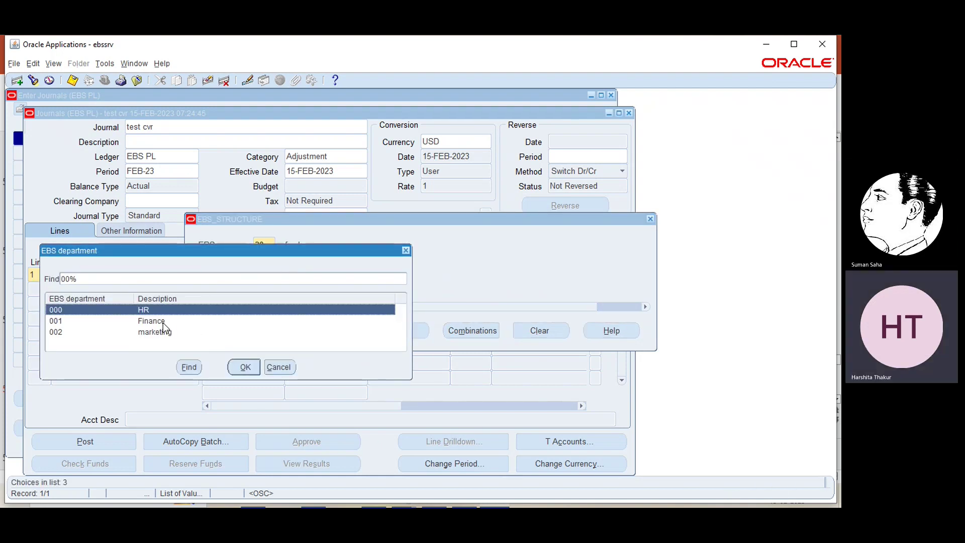
left_click(245, 367)
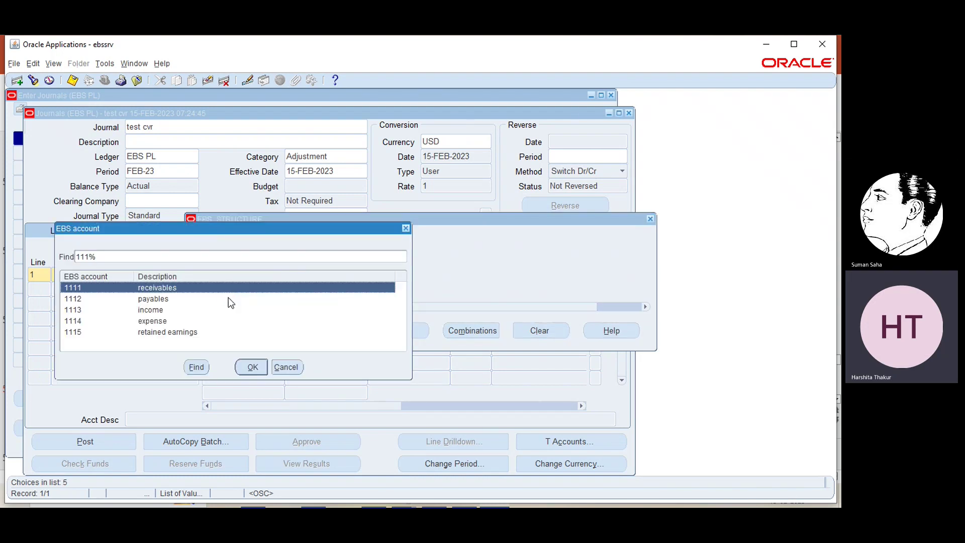
left_click(252, 367)
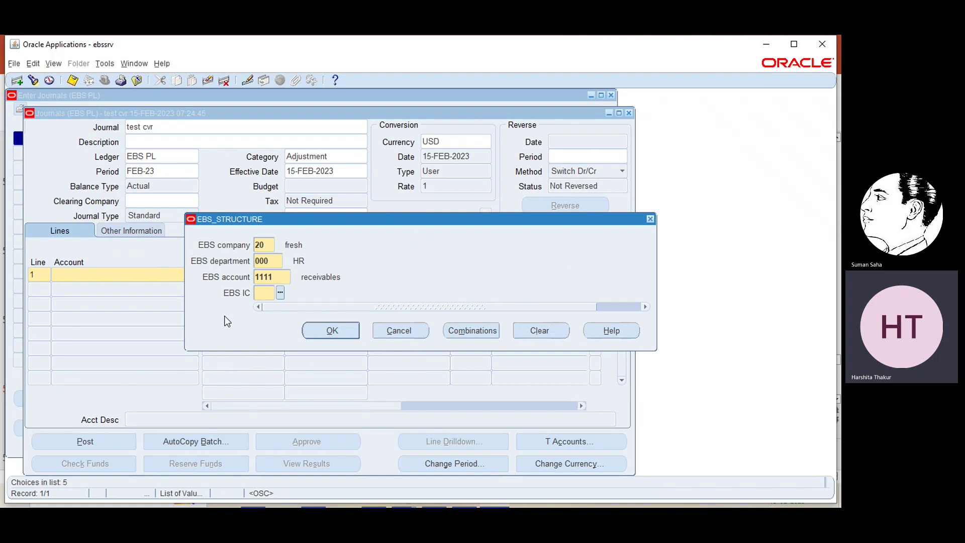
left_click(276, 294)
type("1")
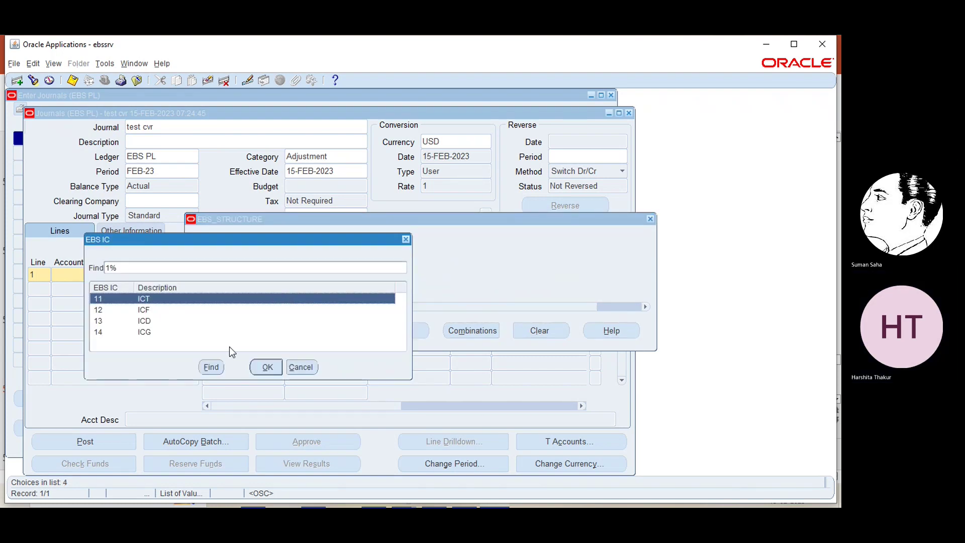
left_click(265, 366)
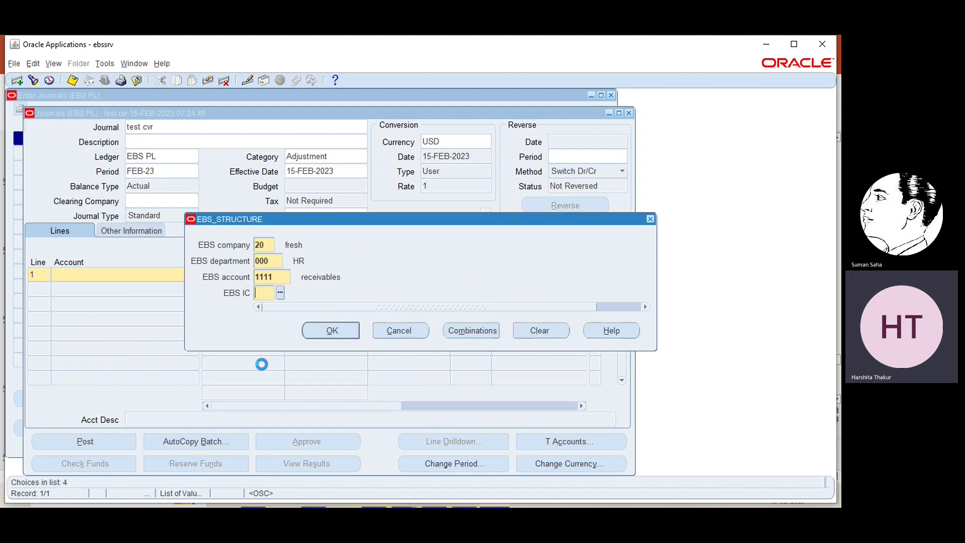
left_click(341, 328)
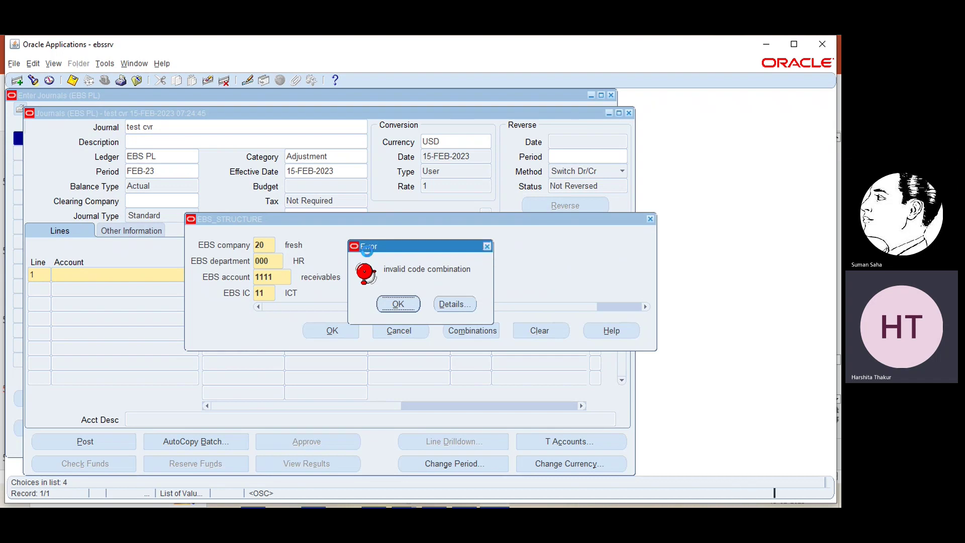
key("Return")
type("10")
key("Tab")
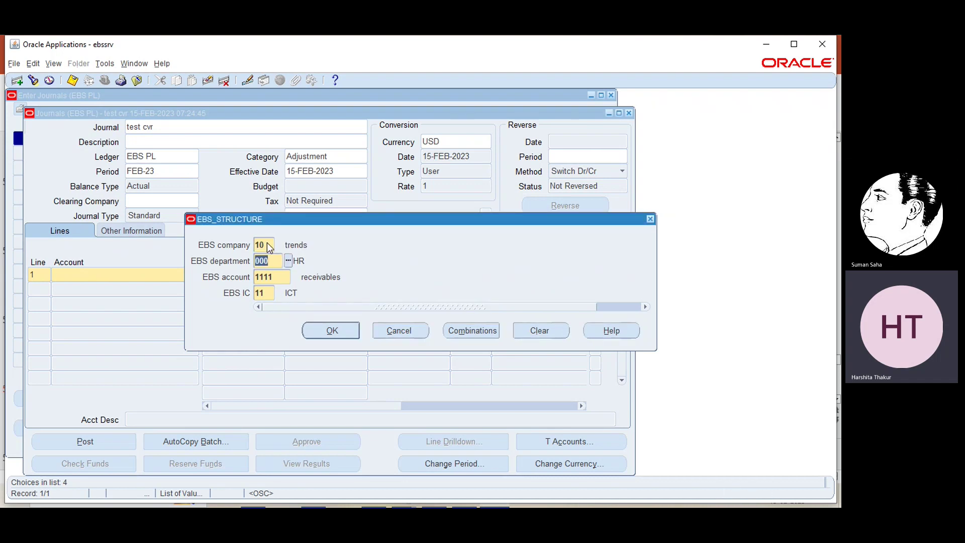
left_click(339, 331)
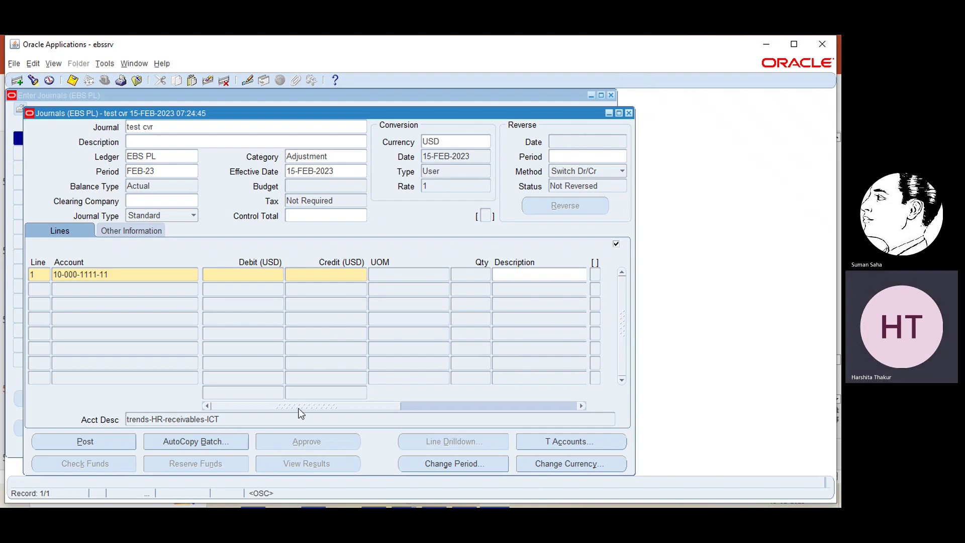
- Try company 30 digital on line 1's account and dismiss the invalid-combination error
left_click(136, 276)
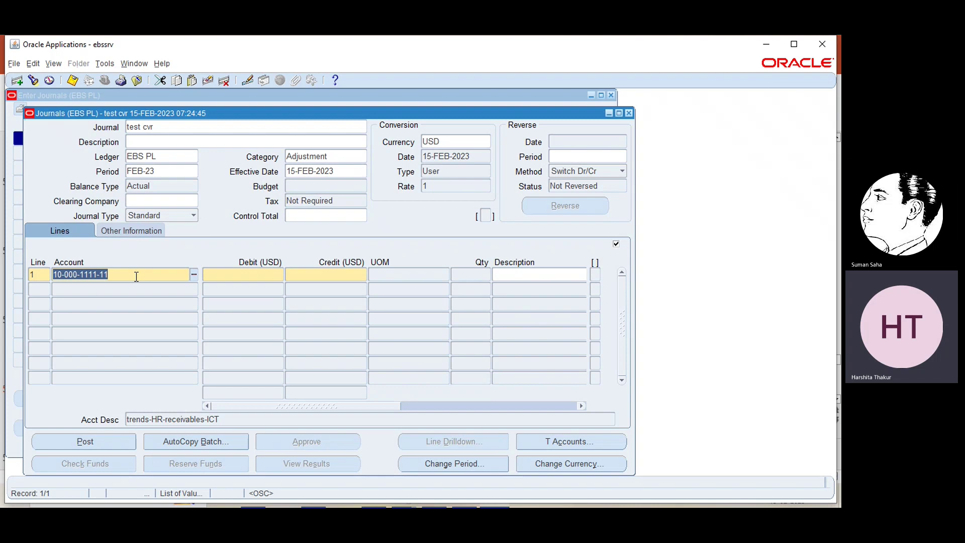
left_click(190, 274)
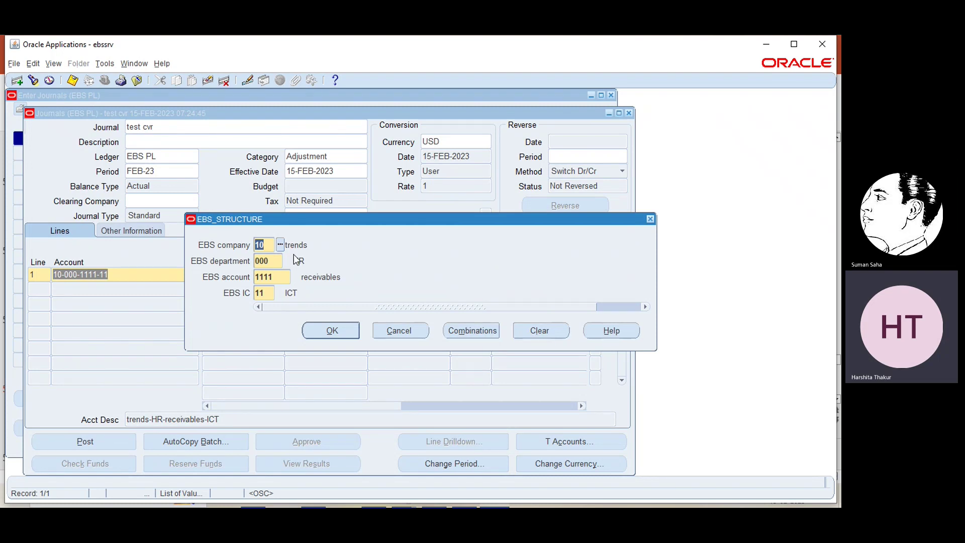
left_click(280, 244)
left_click(125, 319)
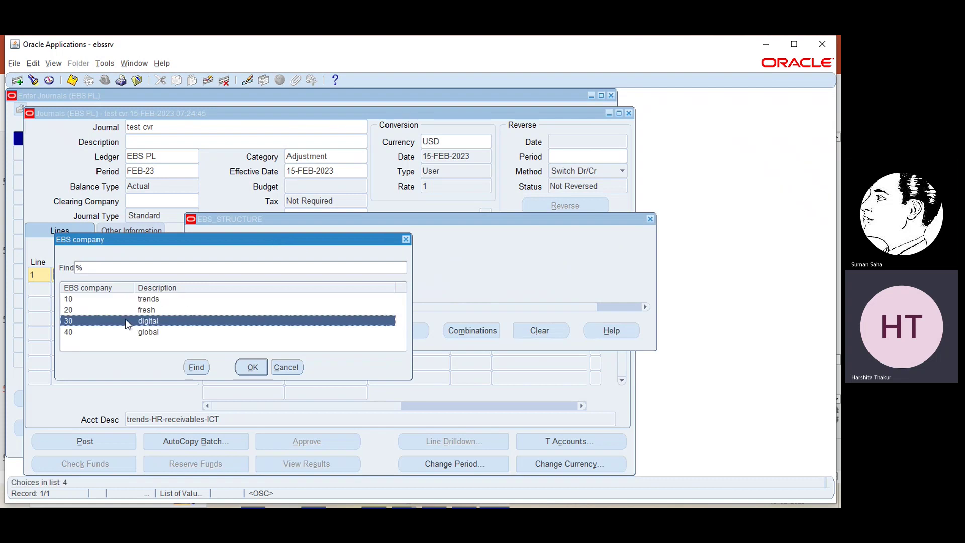
left_click(250, 367)
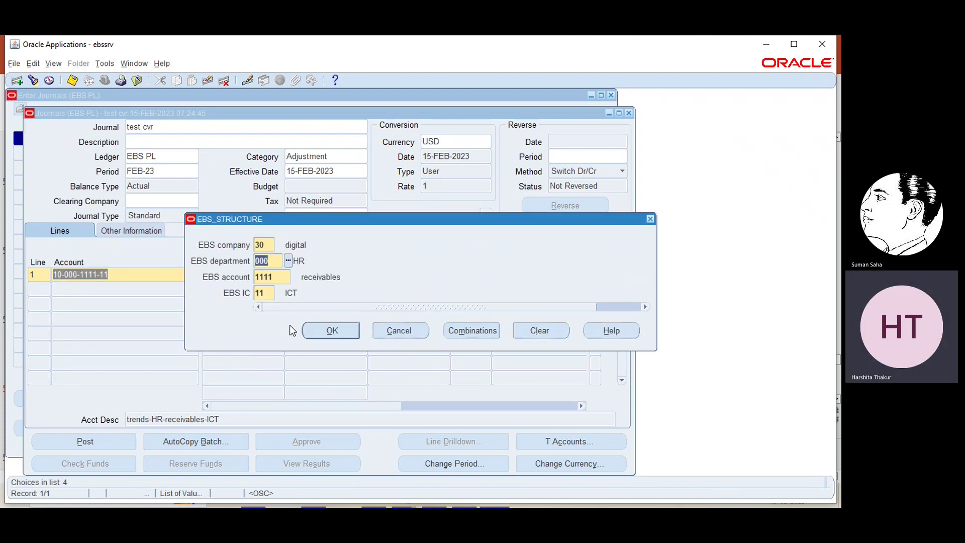
left_click(327, 332)
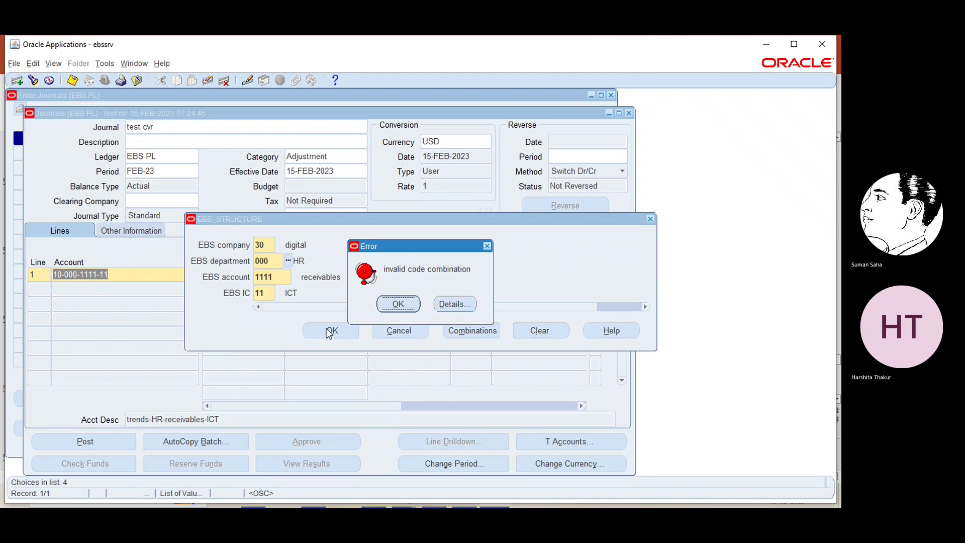
left_click(402, 304)
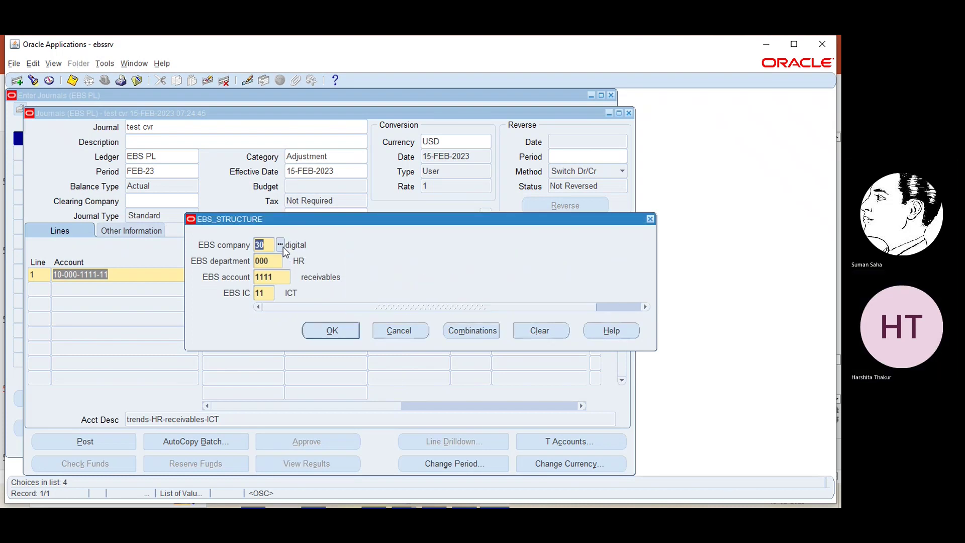
- Try company 40 global and dismiss the invalid-combination error
left_click(280, 245)
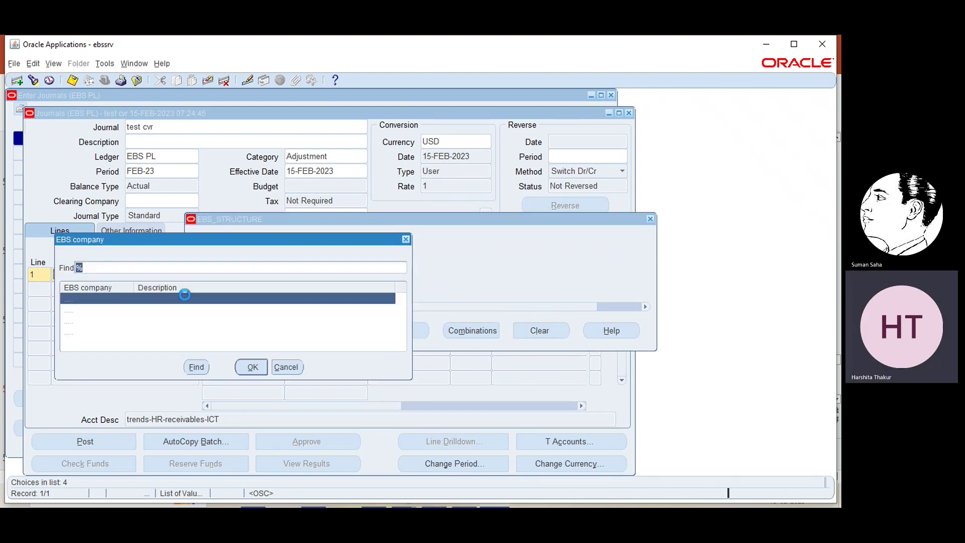
left_click(144, 332)
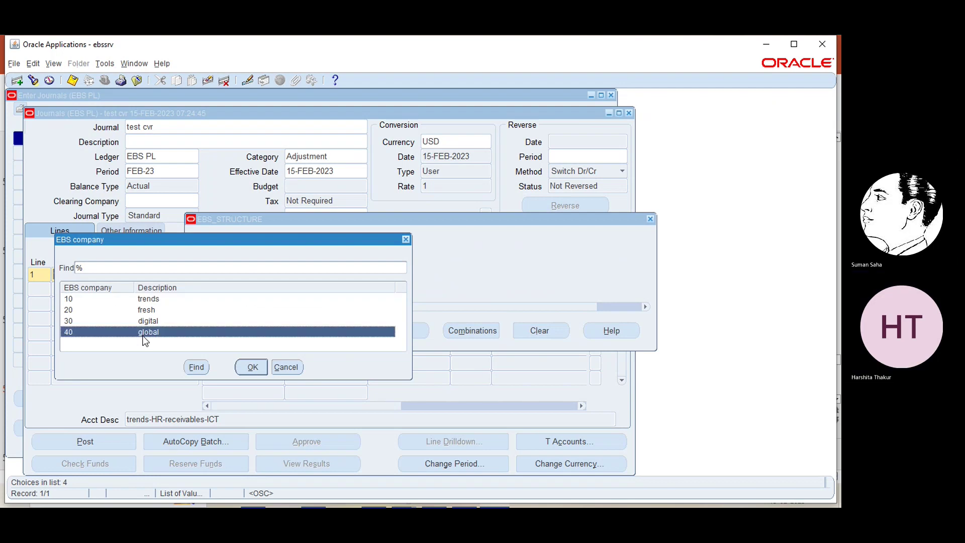
left_click(250, 366)
left_click(320, 332)
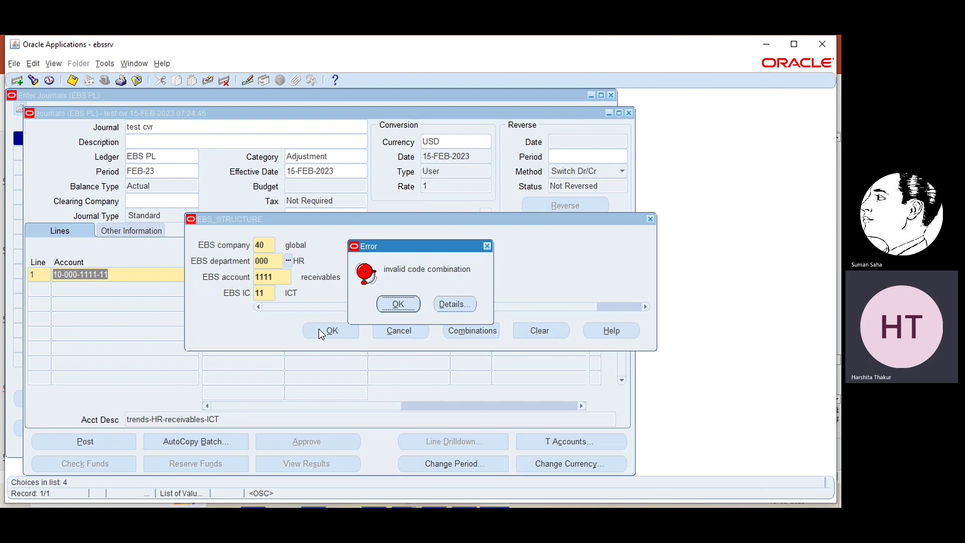
left_click(394, 305)
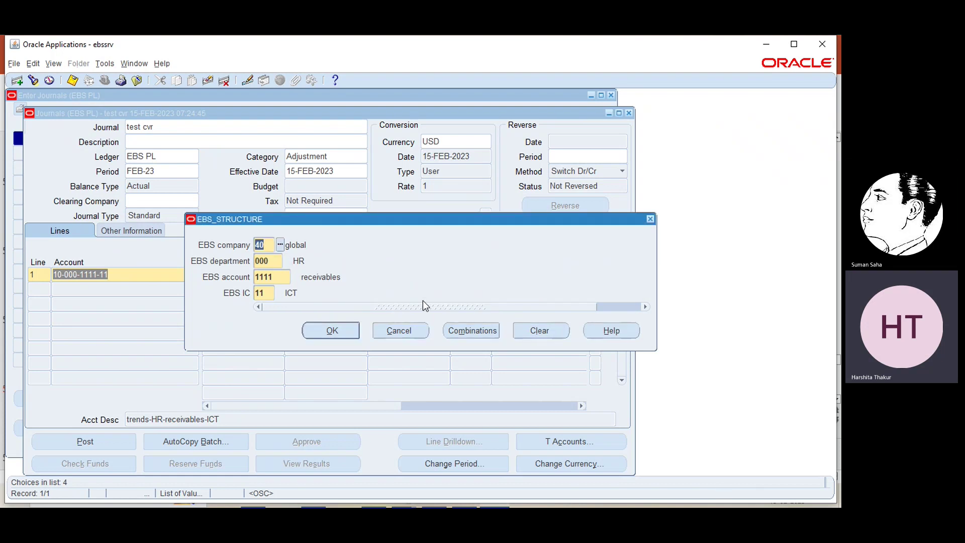
- Cancel the account change, close the journal without saving, and minimize Oracle to show the slides
left_click(407, 331)
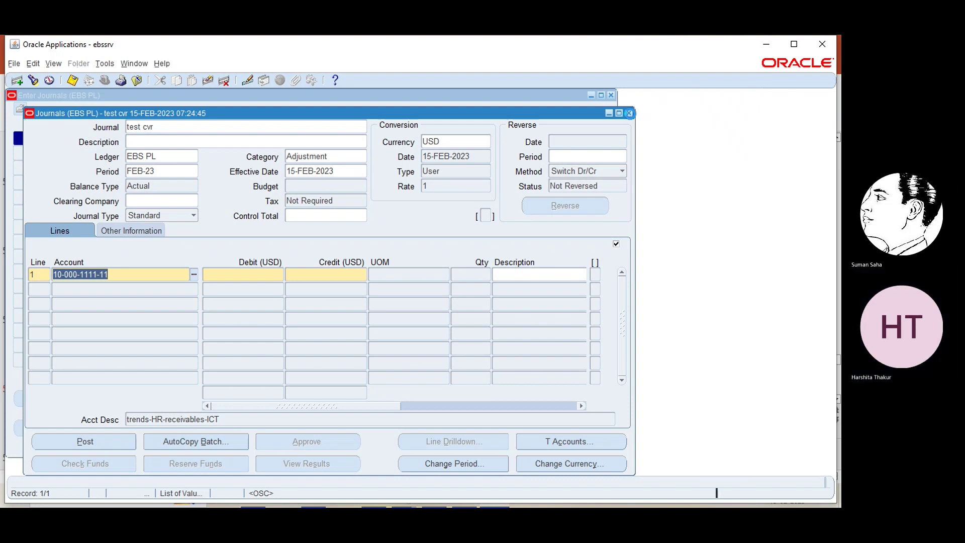
left_click(630, 114)
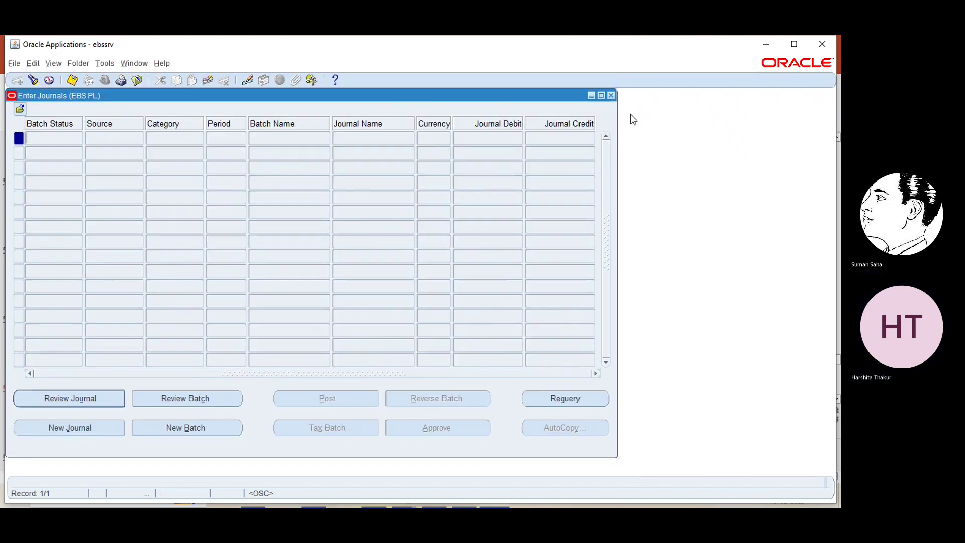
left_click(610, 96)
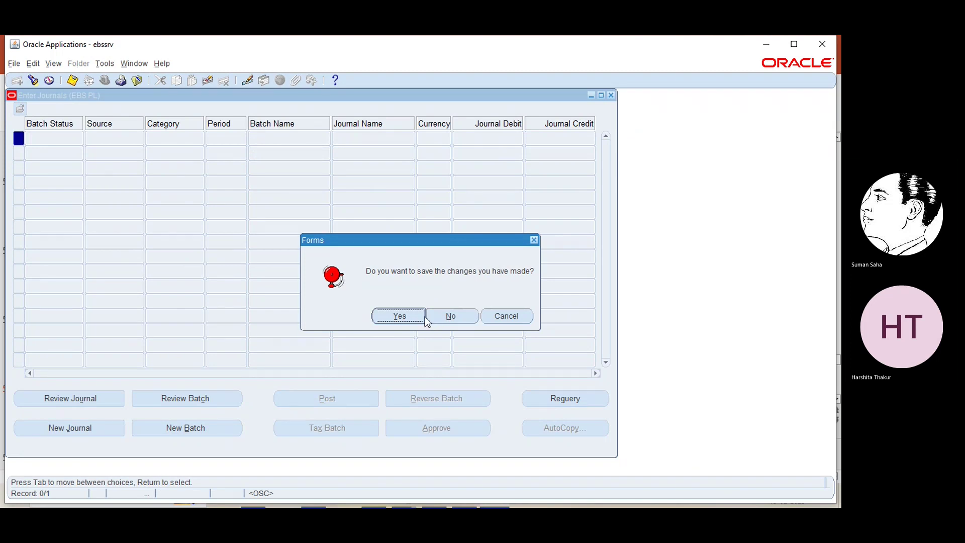
left_click(453, 320)
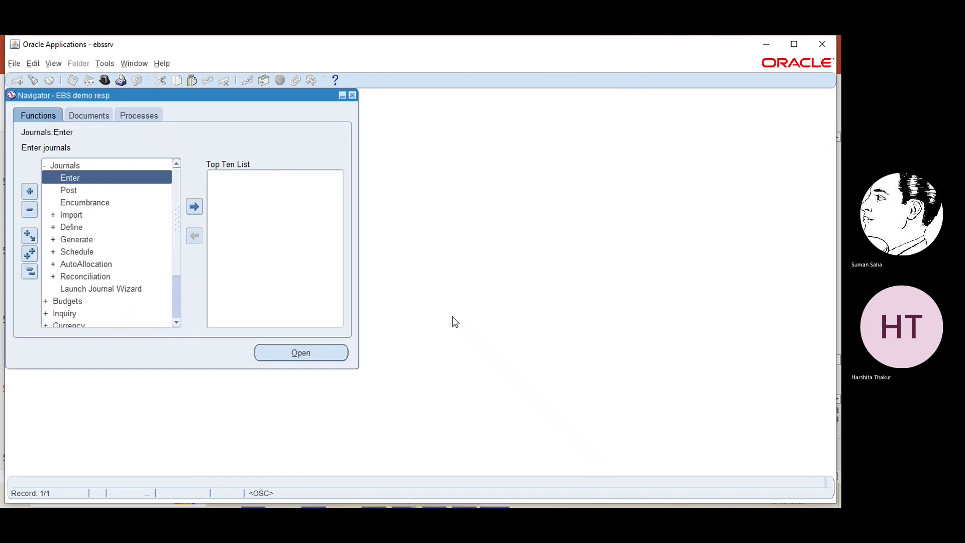
left_click(765, 44)
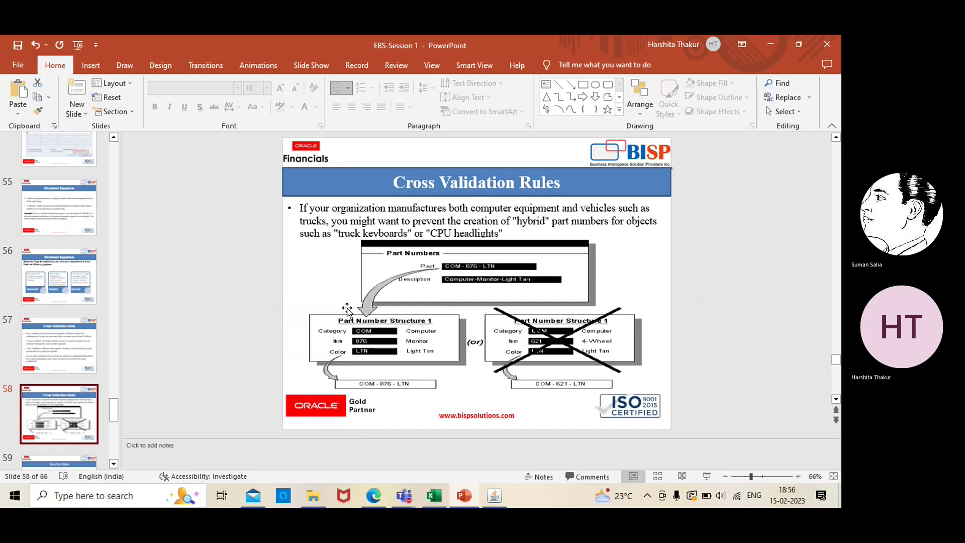